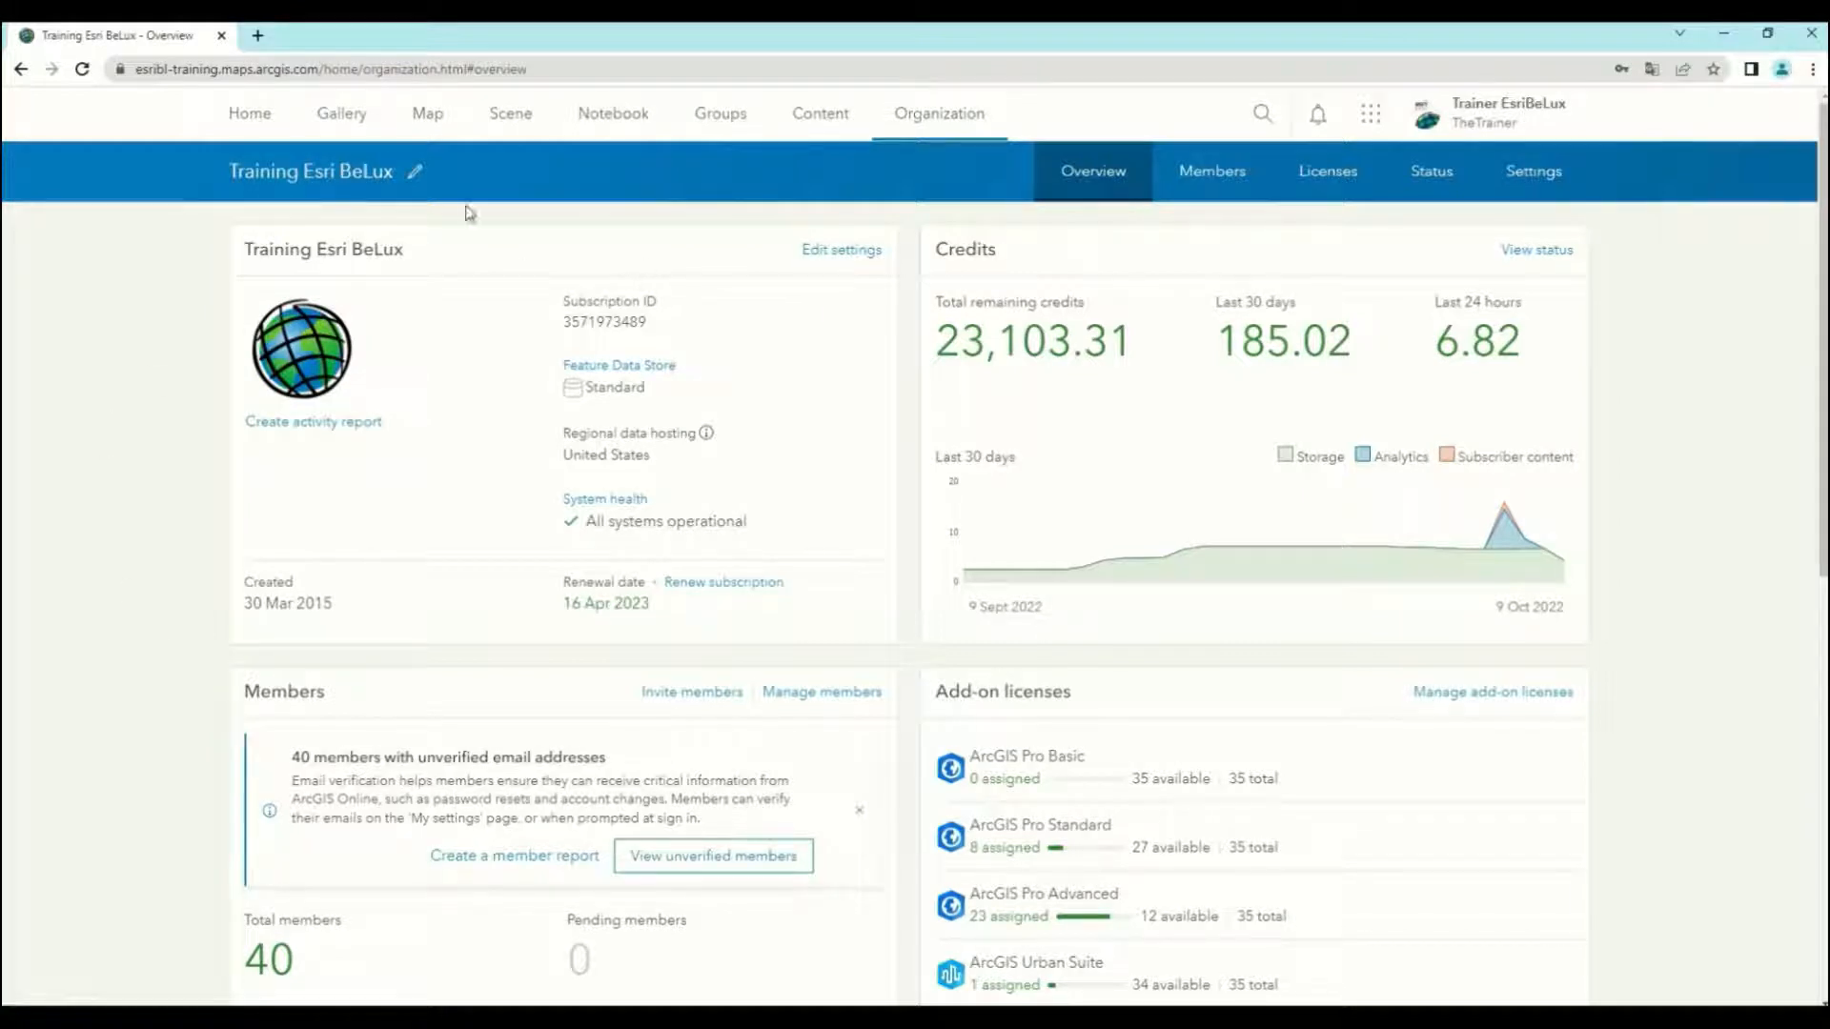
Visit the organization's home page and gallery, and open the map in the current Map Viewer instead of the classic one.
{"action": "left_click", "coordinate": [251, 115]}
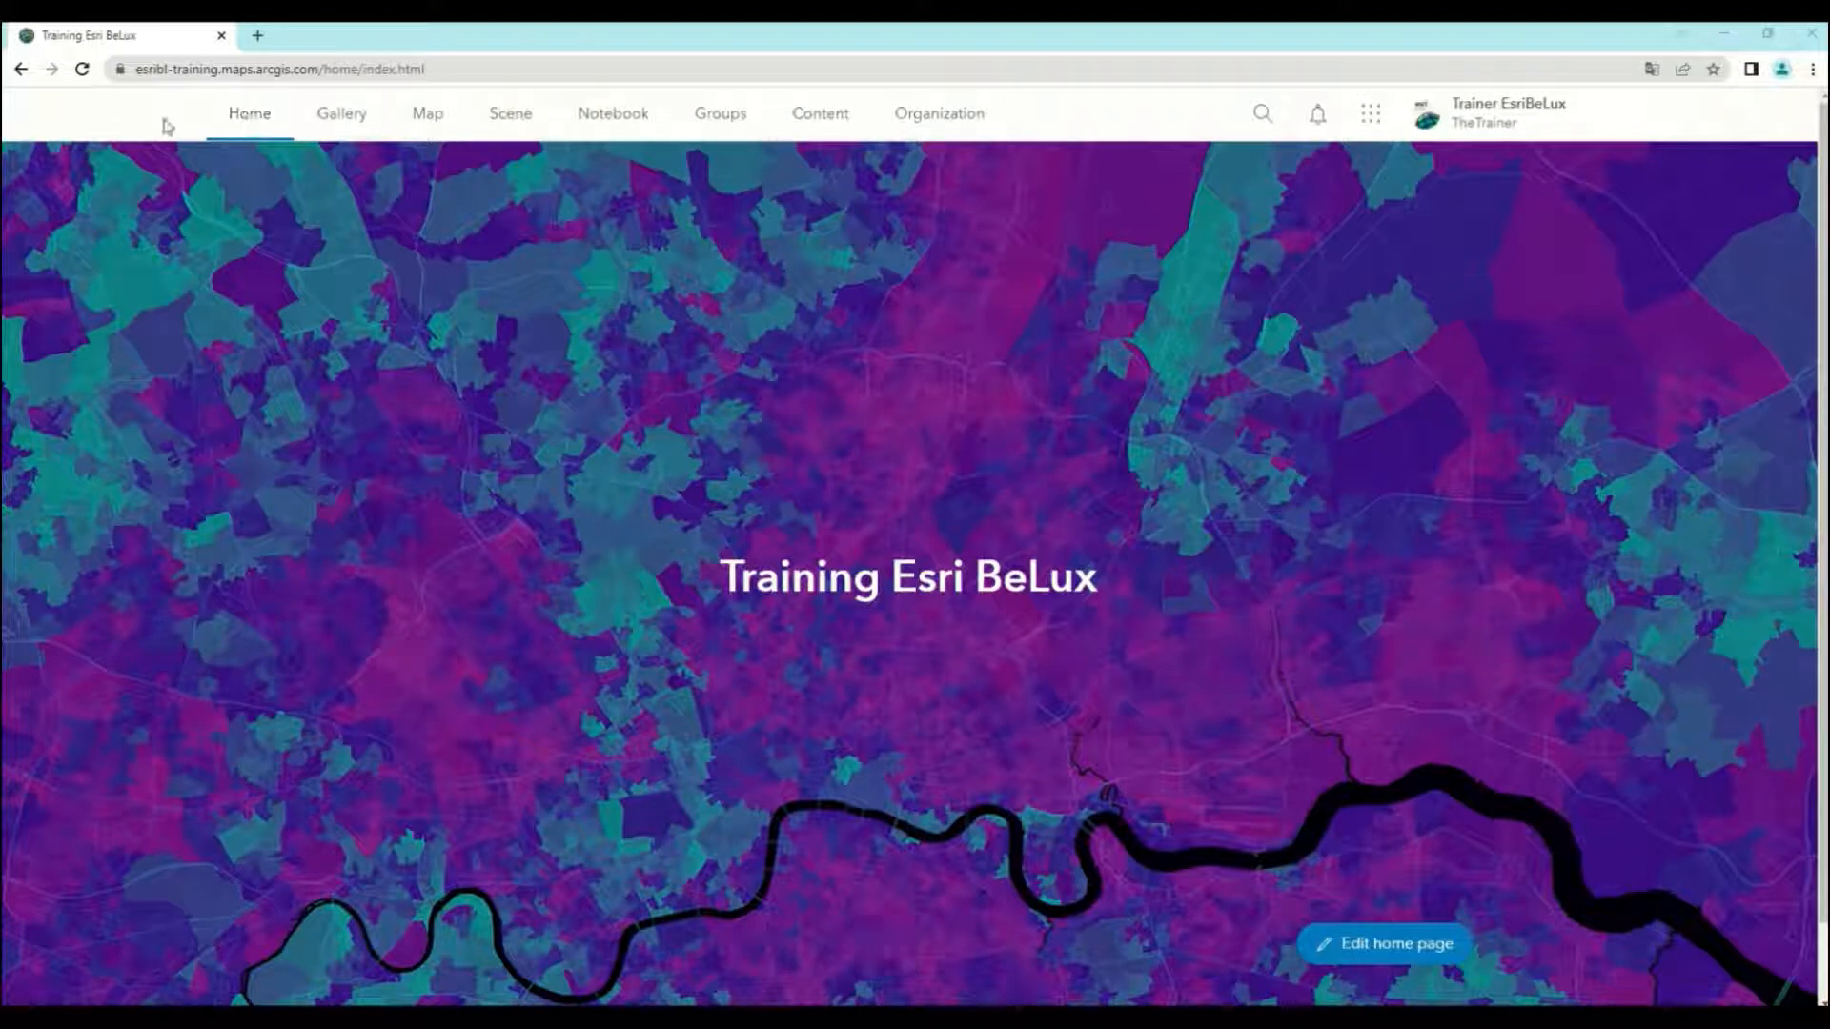
{"action": "left_click", "coordinate": [346, 122]}
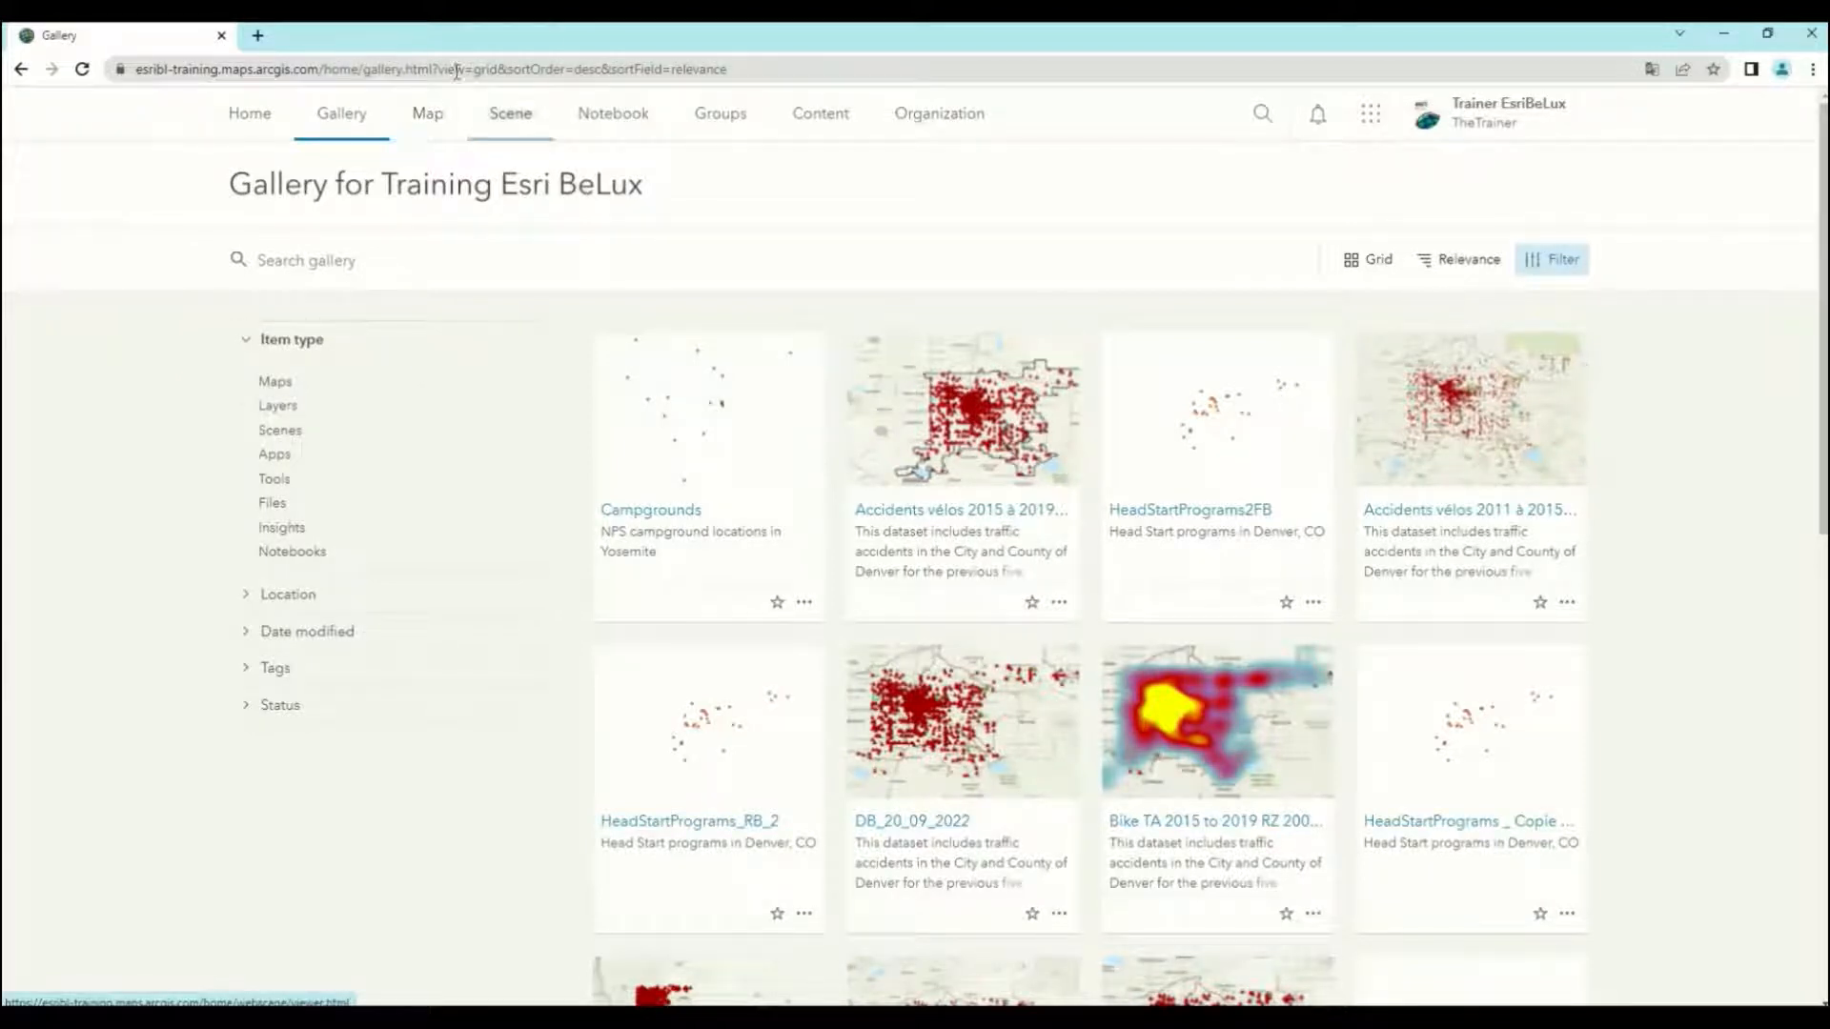
{"action": "left_click", "coordinate": [431, 126]}
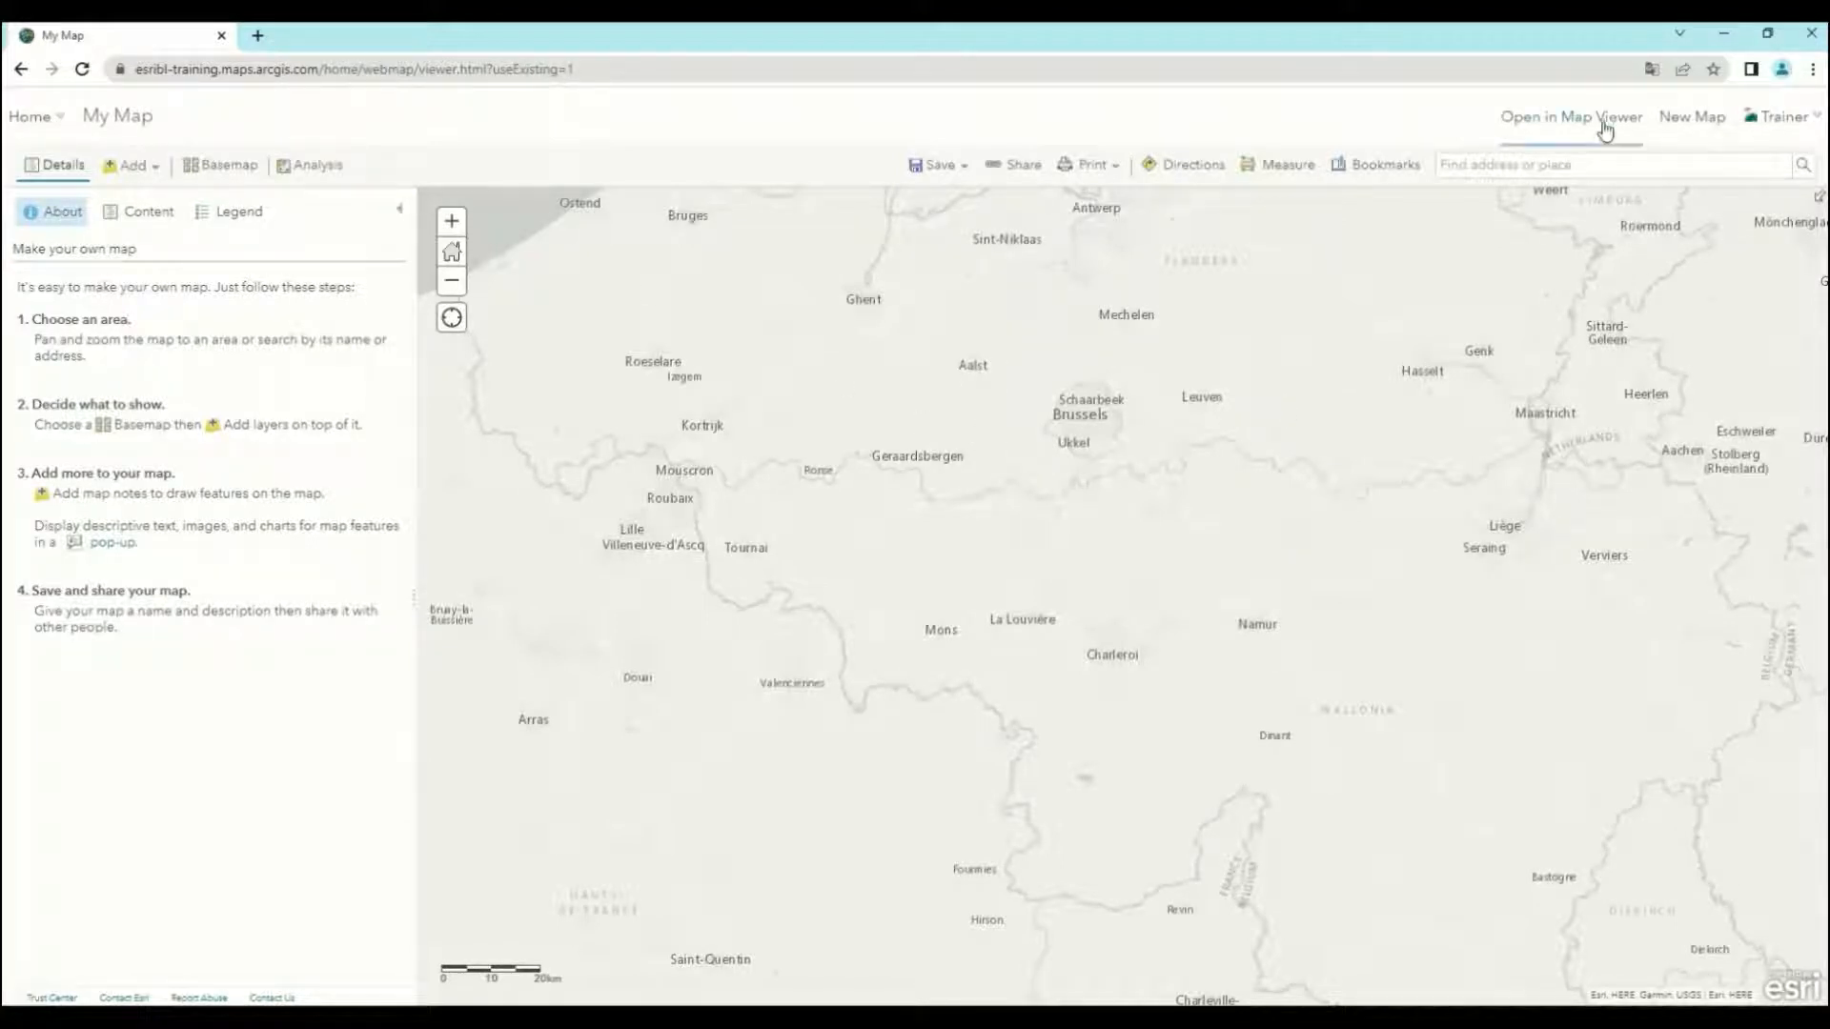
{"action": "left_click", "coordinate": [1556, 145]}
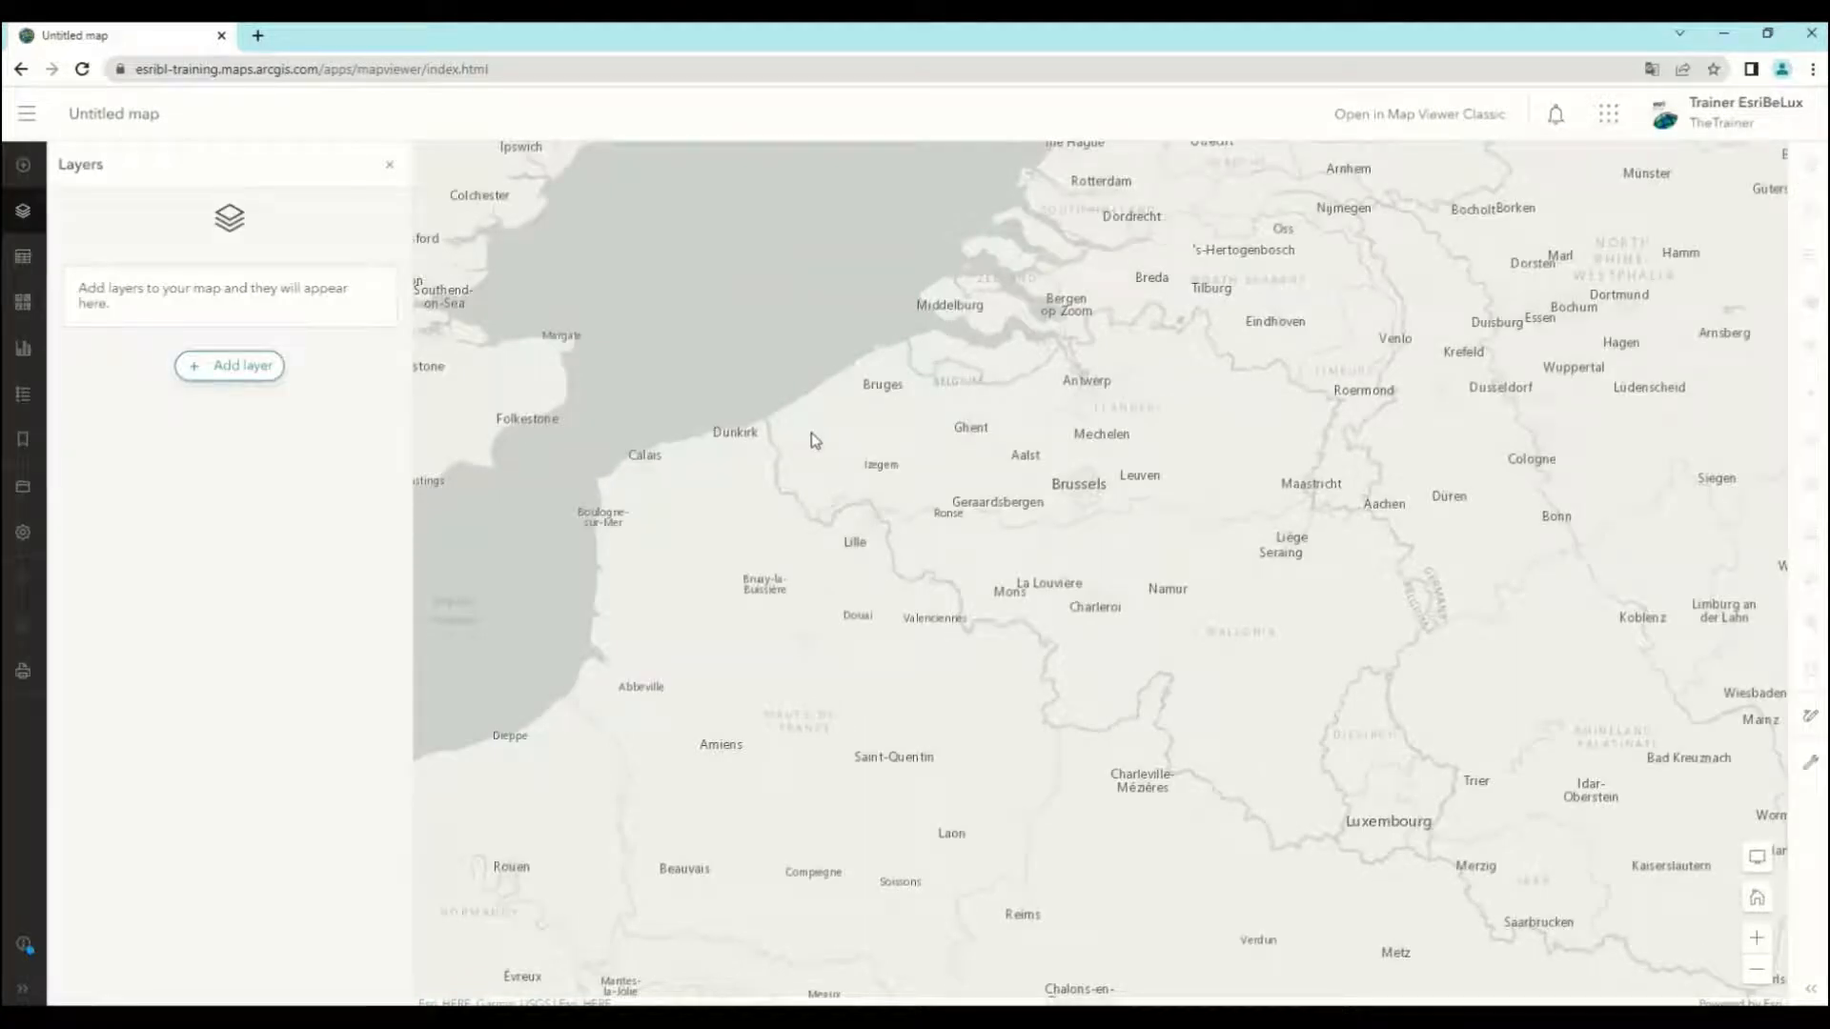
Open the 3D Scene - Münster example in Scene Viewer and explore its buildings.
{"action": "left_click", "coordinate": [25, 113]}
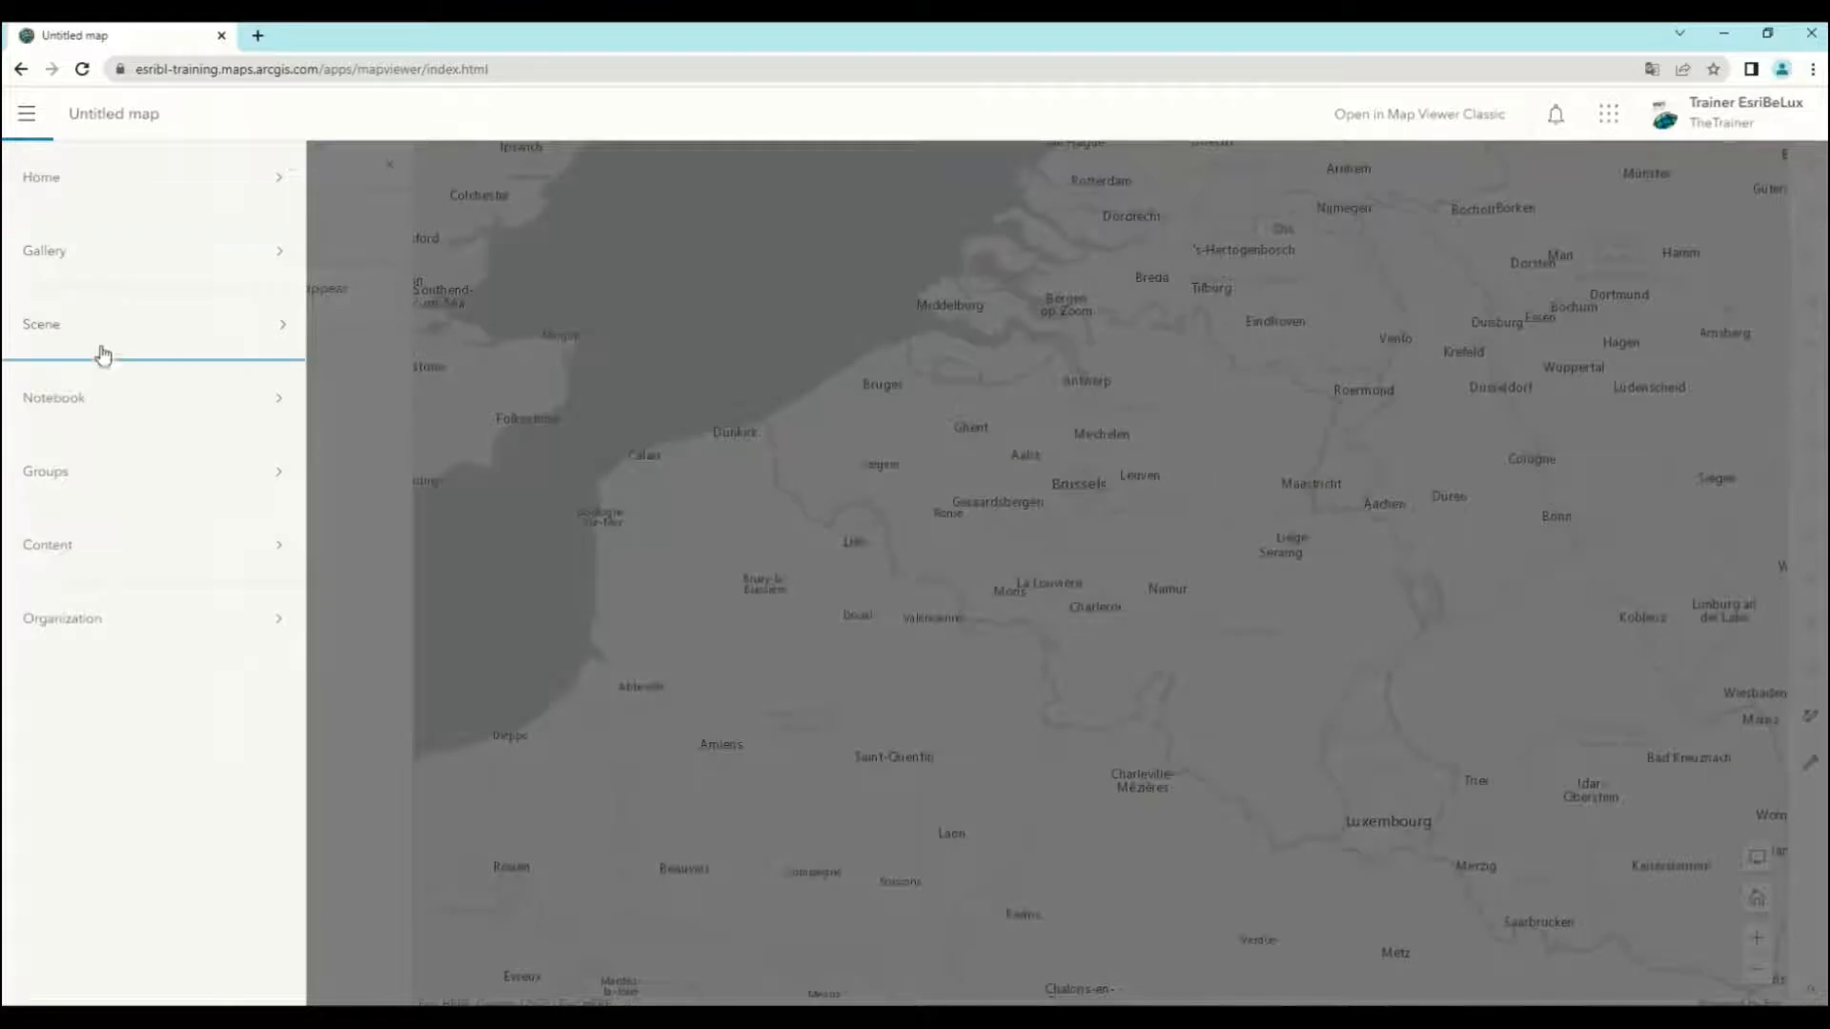
{"action": "left_click", "coordinate": [81, 333]}
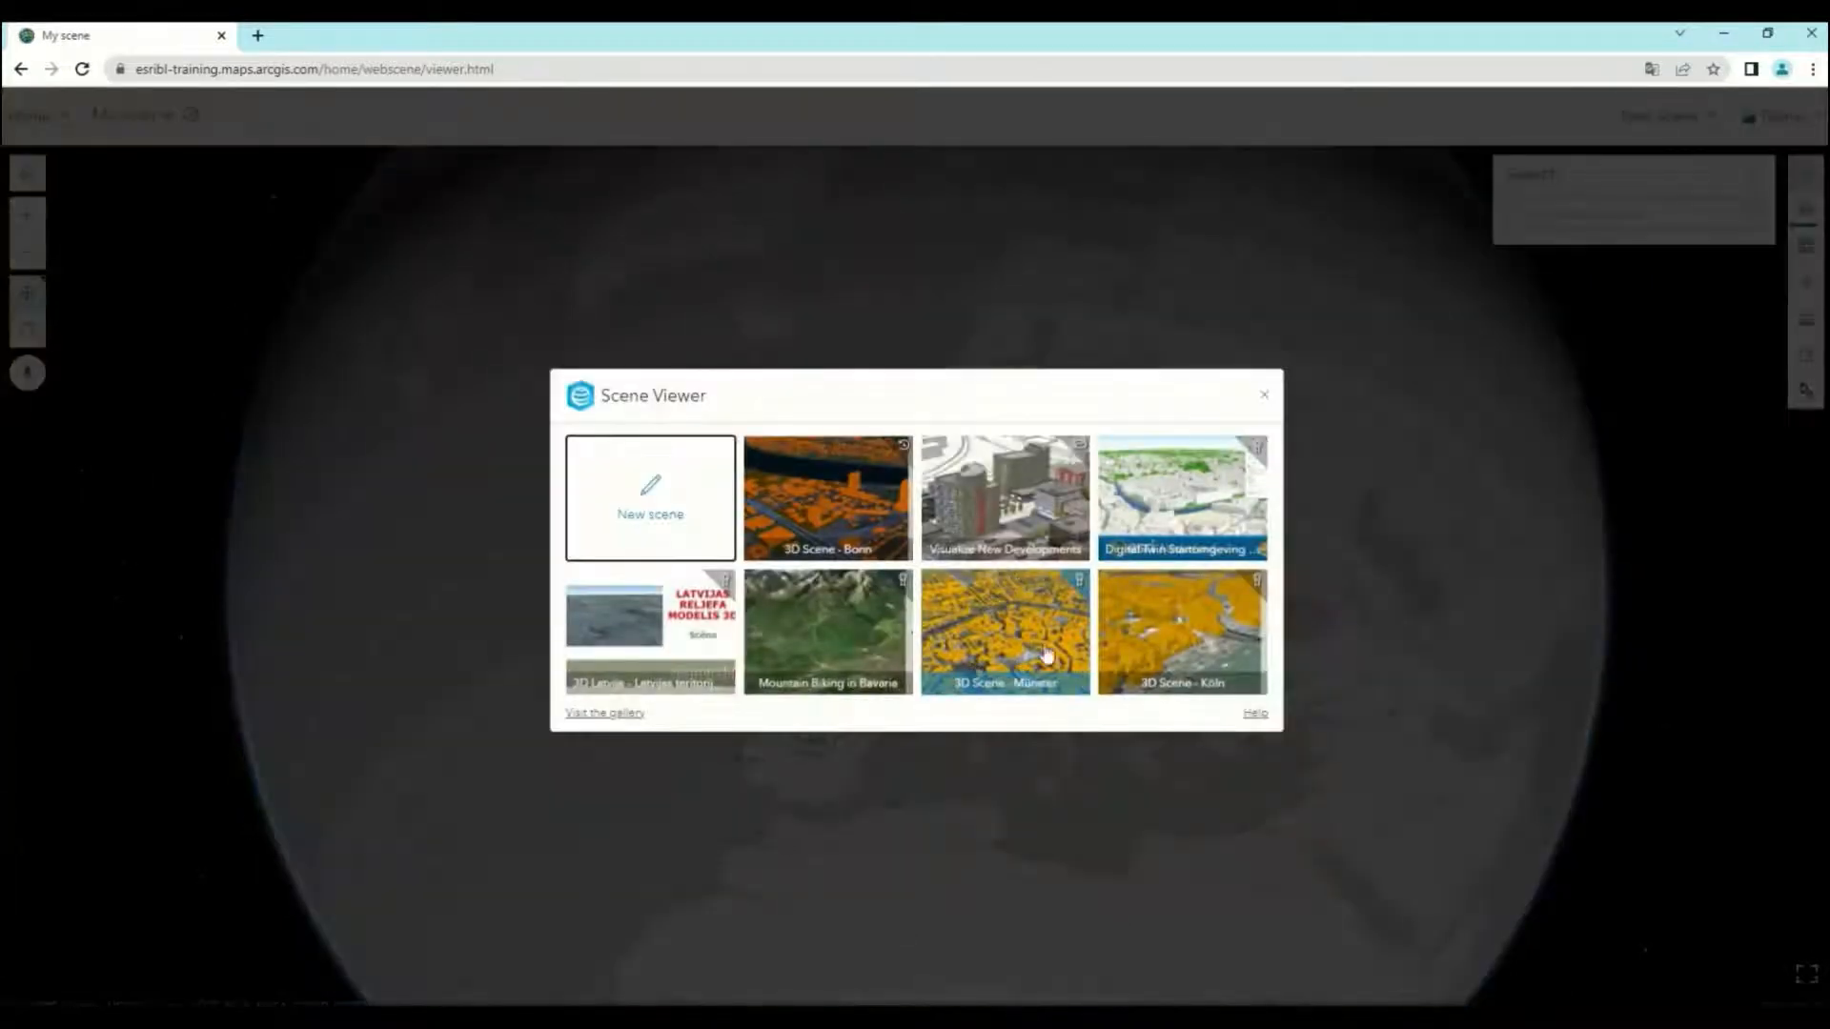
{"action": "left_click", "coordinate": [1008, 637]}
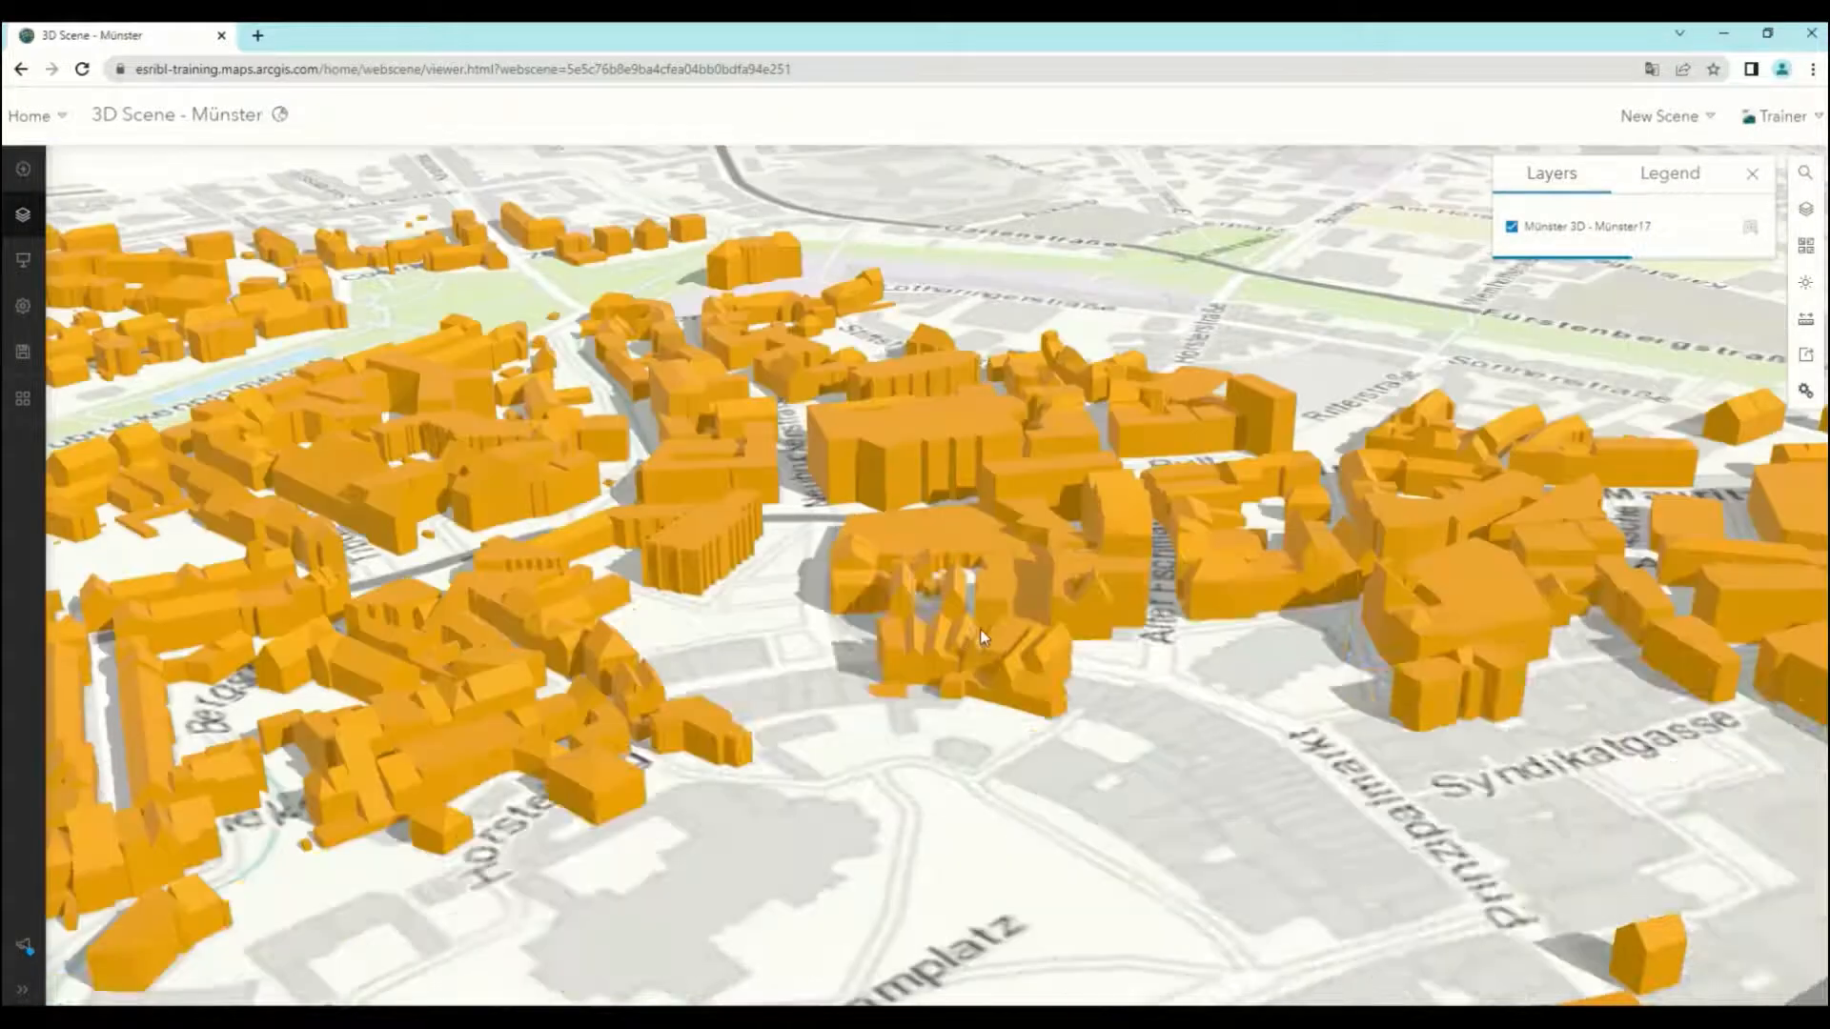
{"action": "left_click_drag", "start_coordinate": [987, 632], "coordinate": [673, 514]}
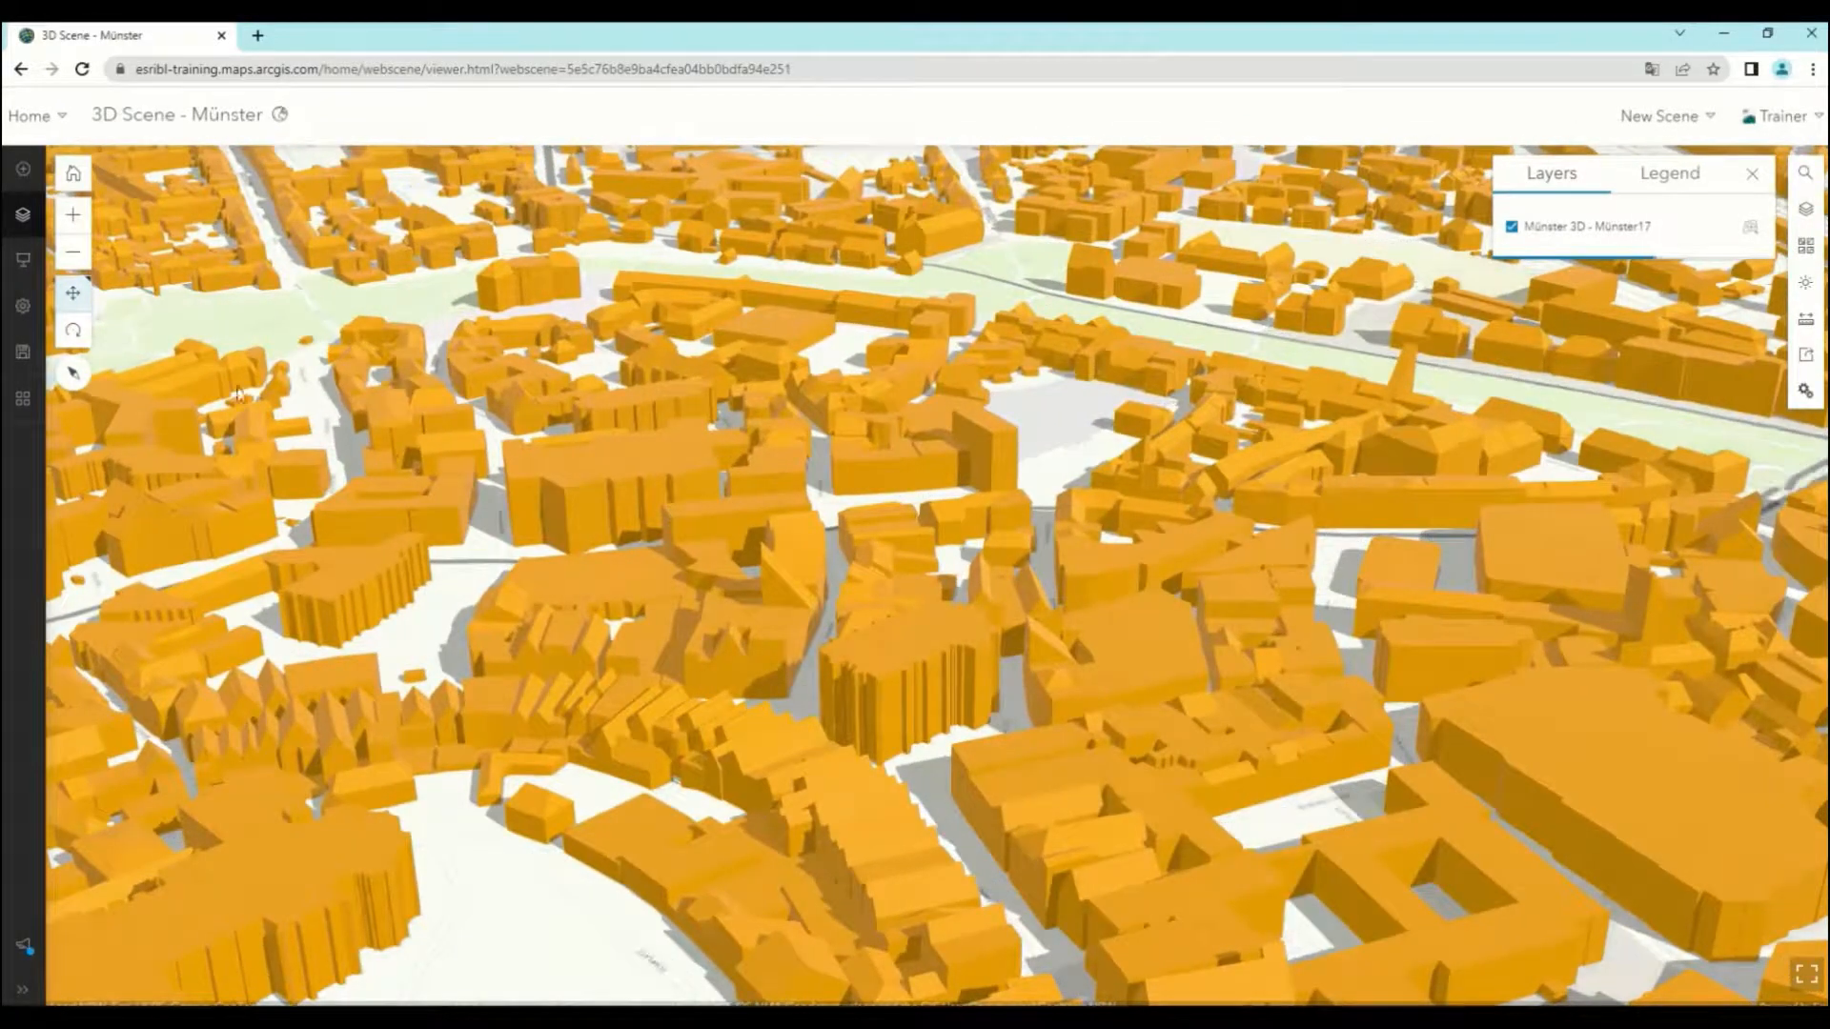
Look through the organization's Notebook, Groups, Content and Organization pages in turn.
{"action": "left_click", "coordinate": [33, 115]}
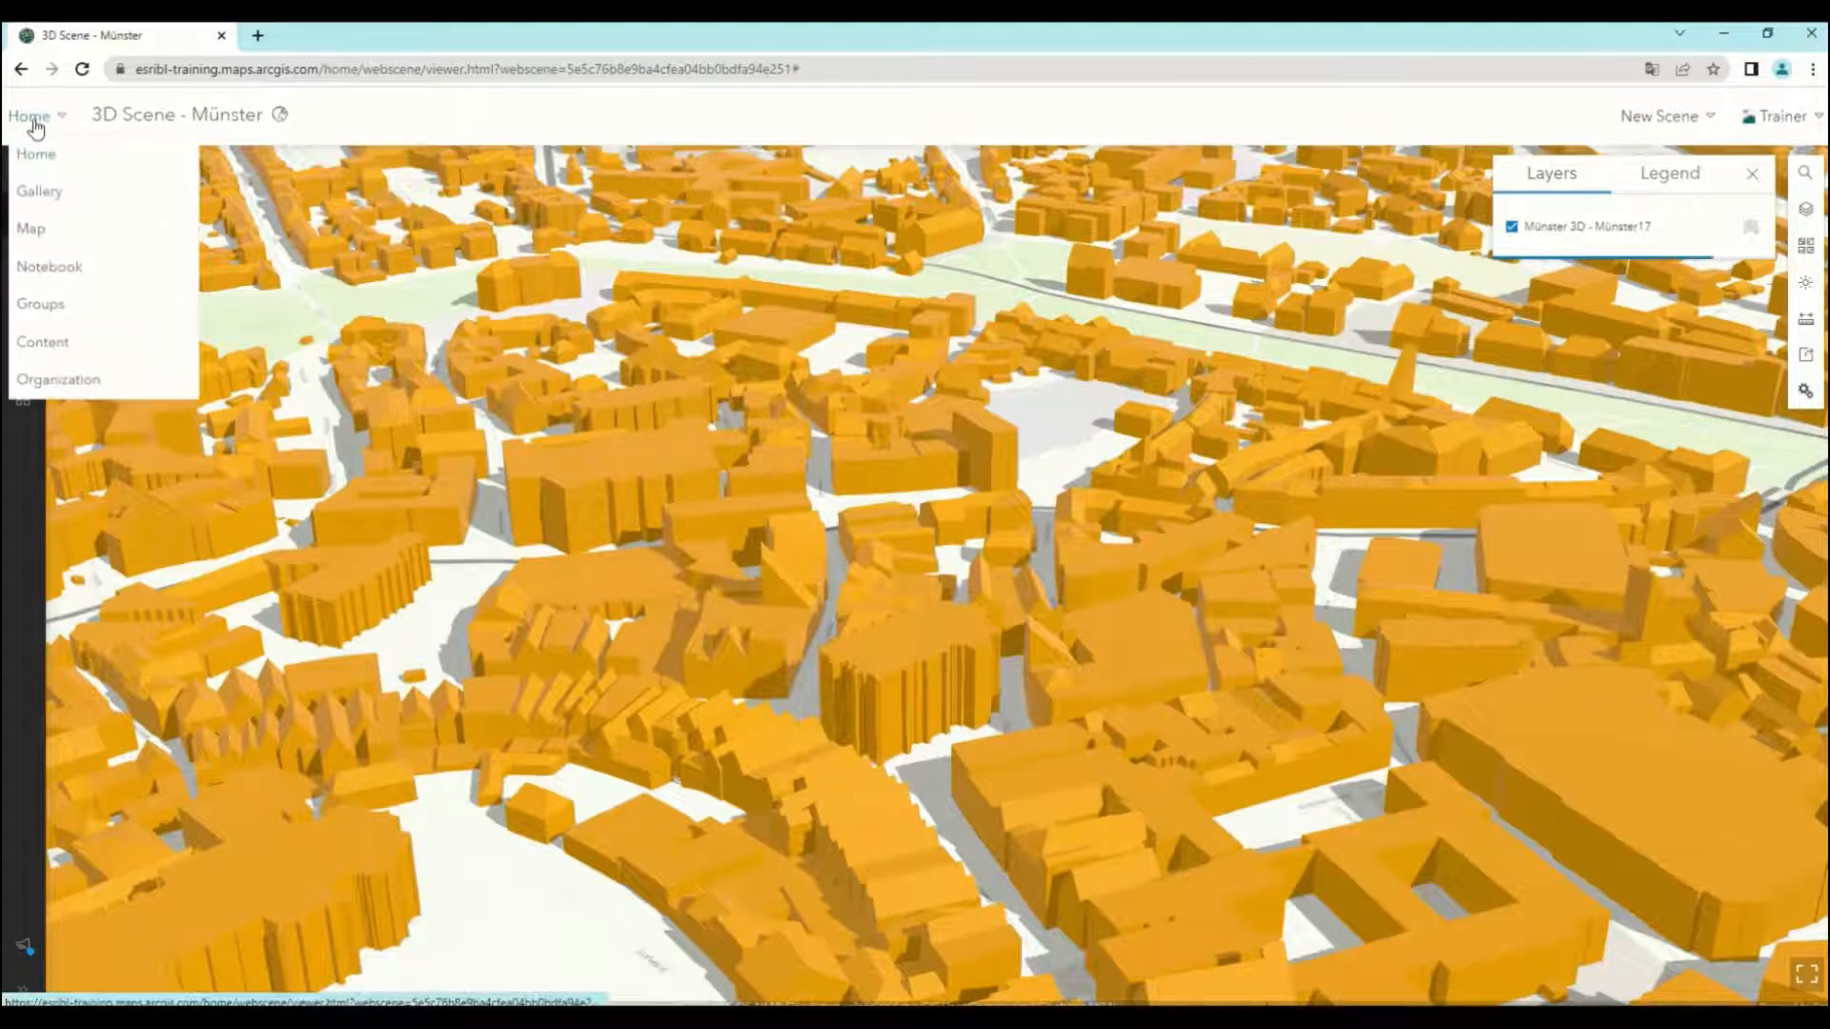
{"action": "left_click", "coordinate": [81, 271]}
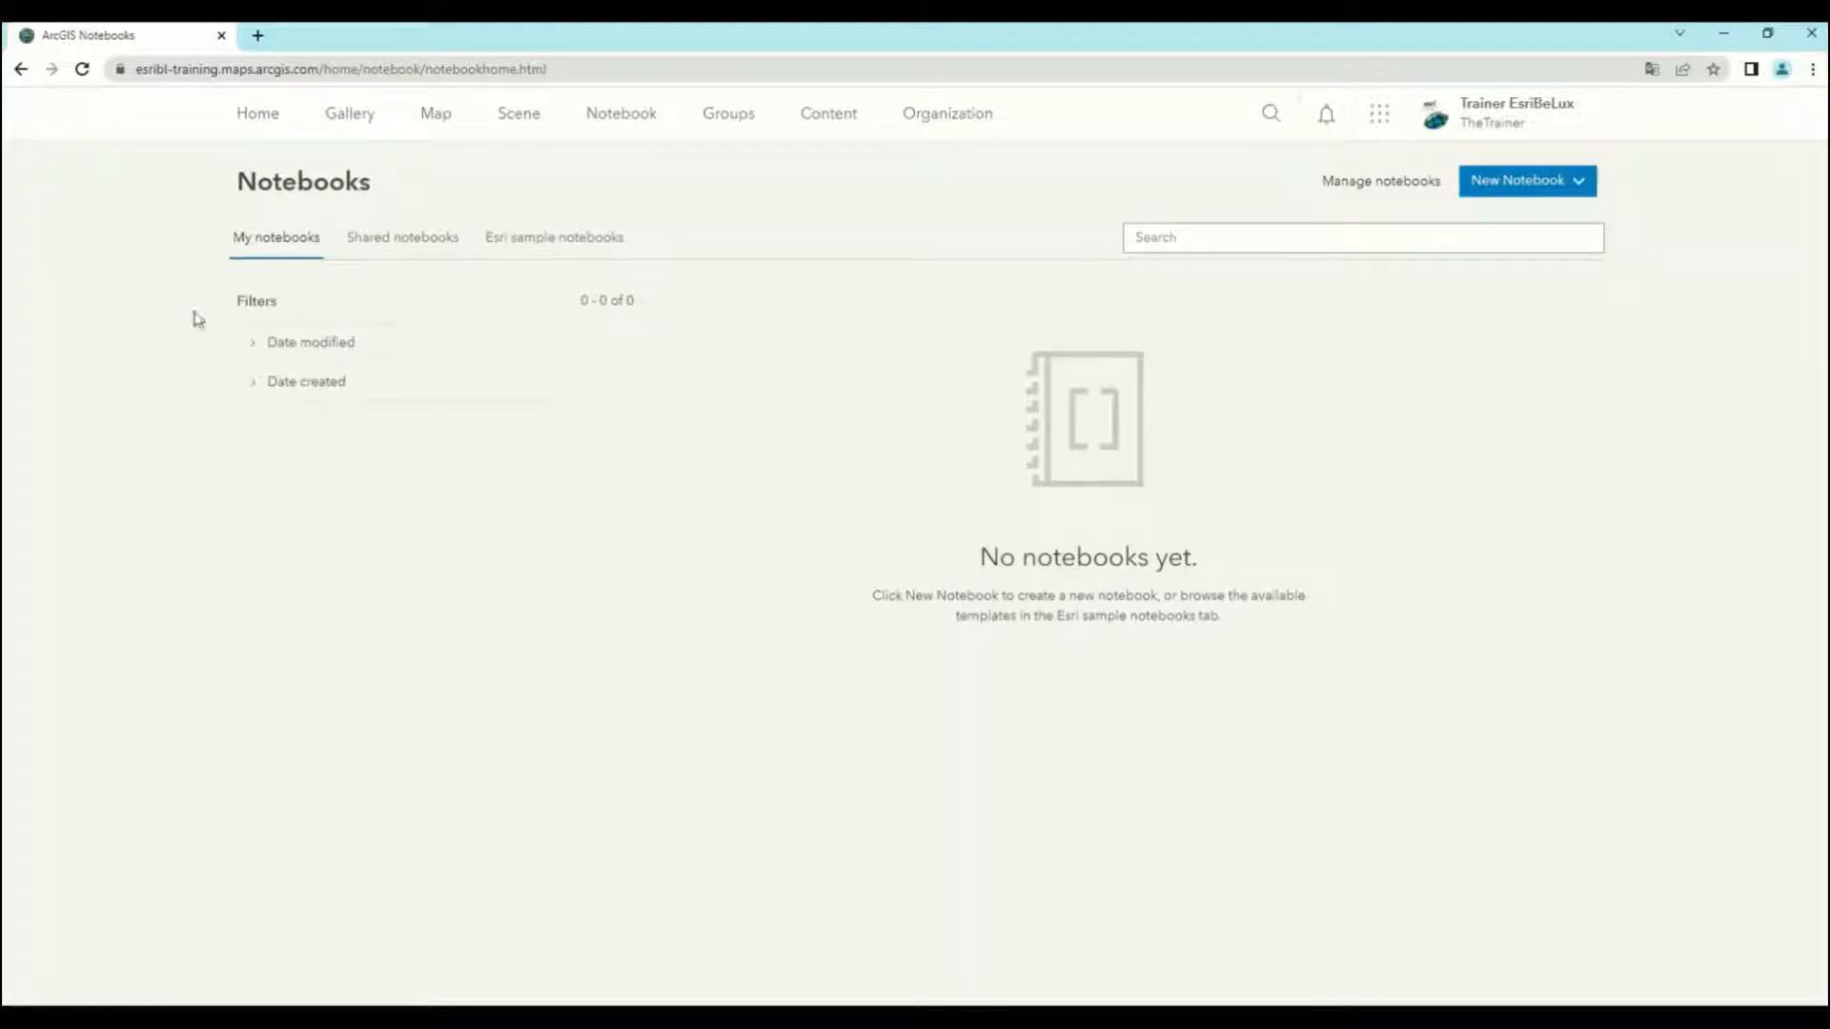
{"action": "left_click", "coordinate": [736, 123]}
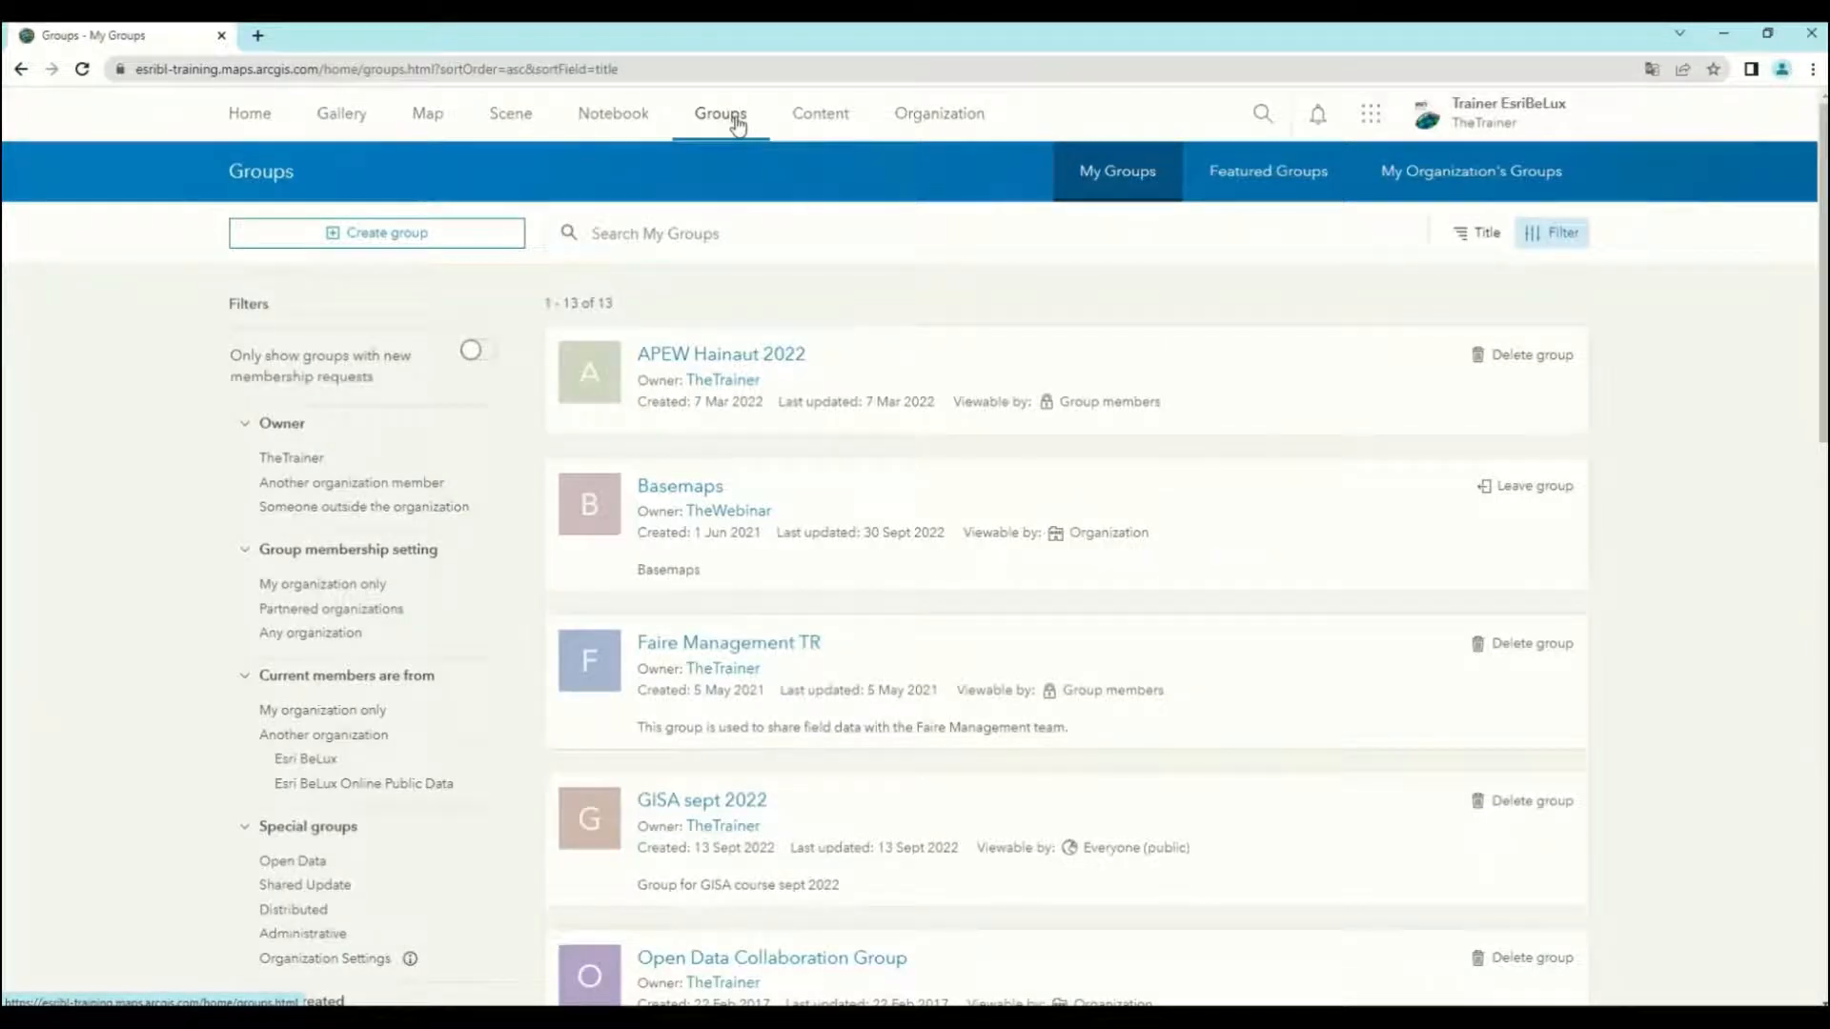
{"action": "left_click", "coordinate": [830, 121]}
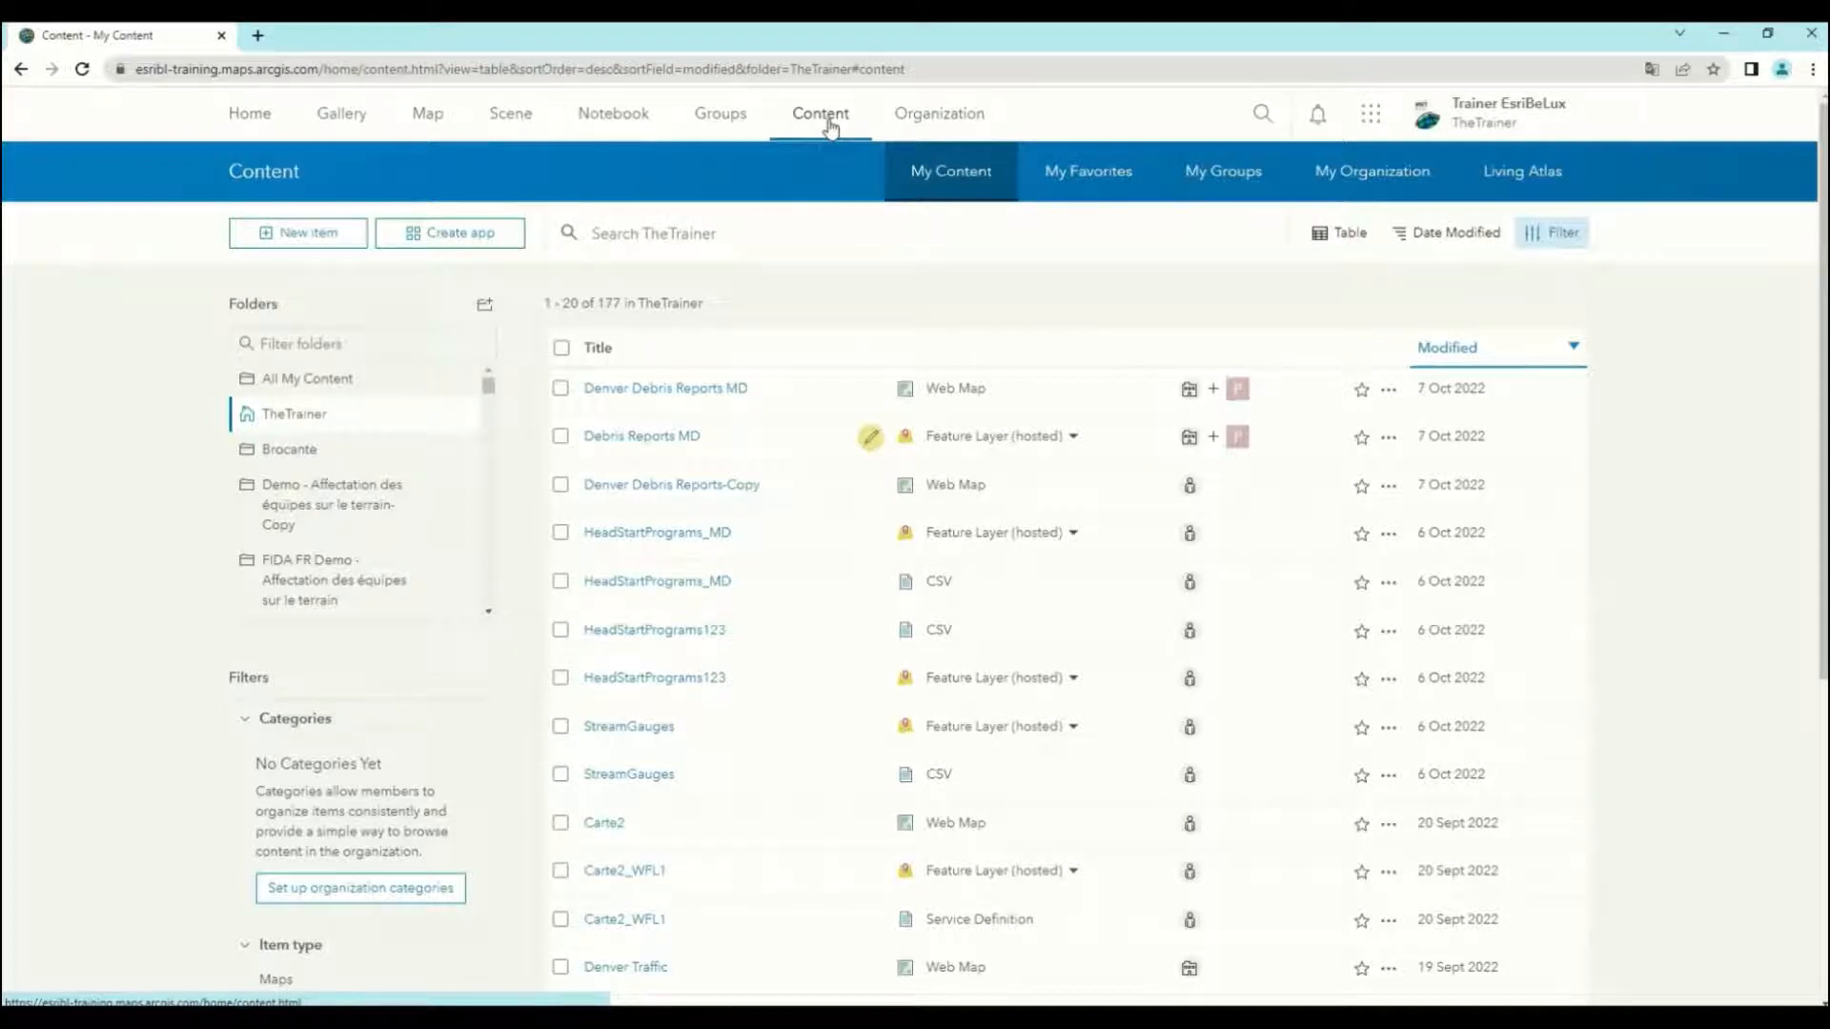
{"action": "left_click", "coordinate": [975, 119]}
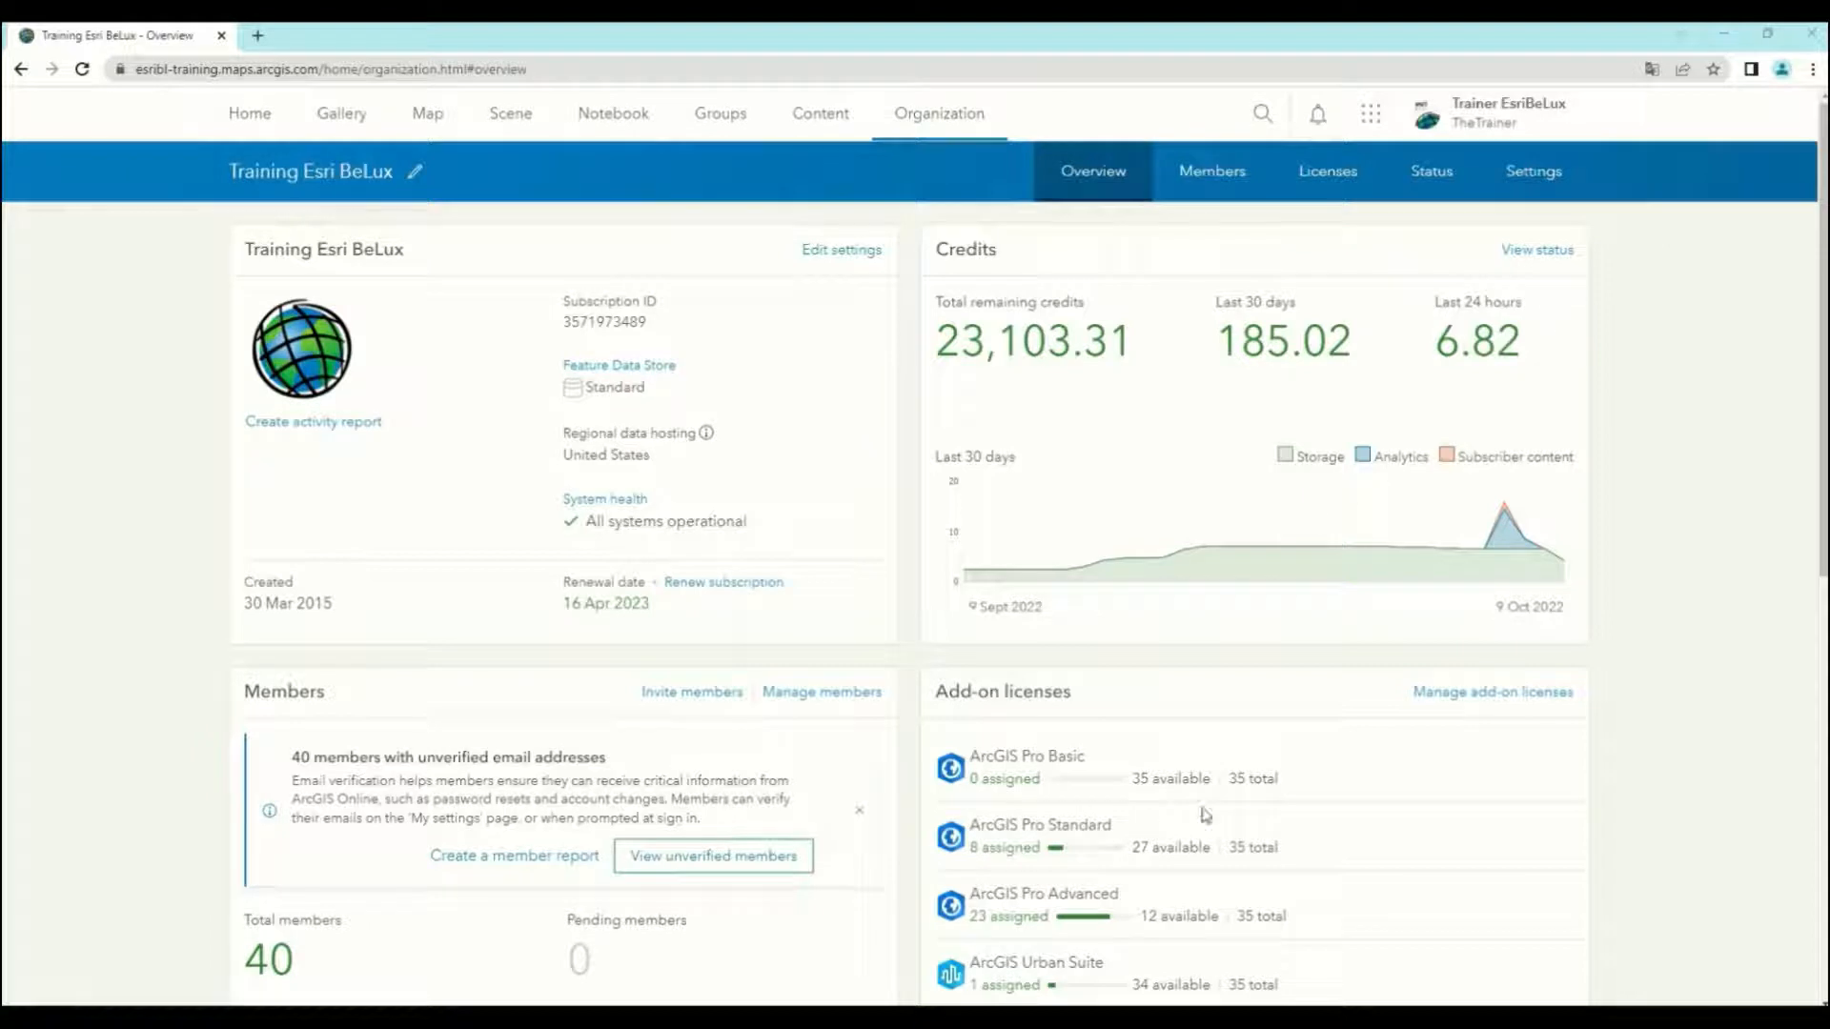
Arrange the Training Esri BeLux organization window and the ArcGIS Enterprise portal window side by side at full height.
{"action": "mouse_move", "coordinate": [912, 1021]}
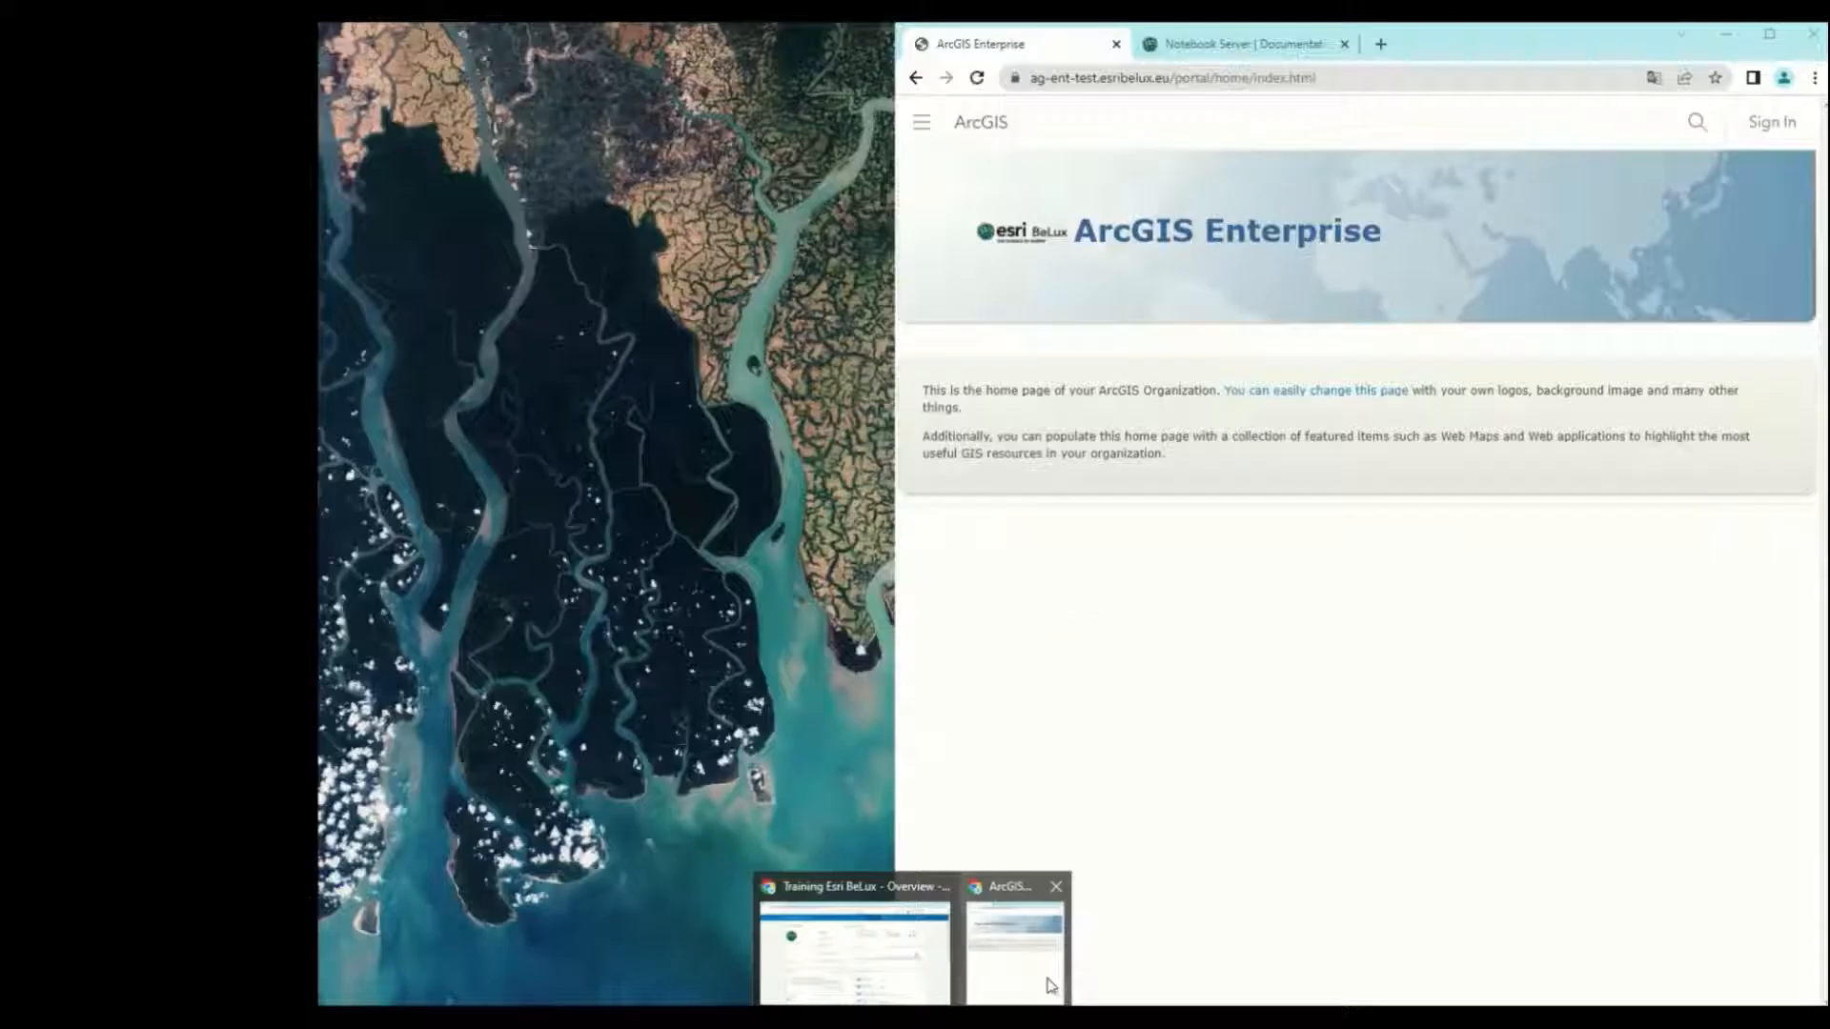
{"action": "left_click", "coordinate": [1048, 996]}
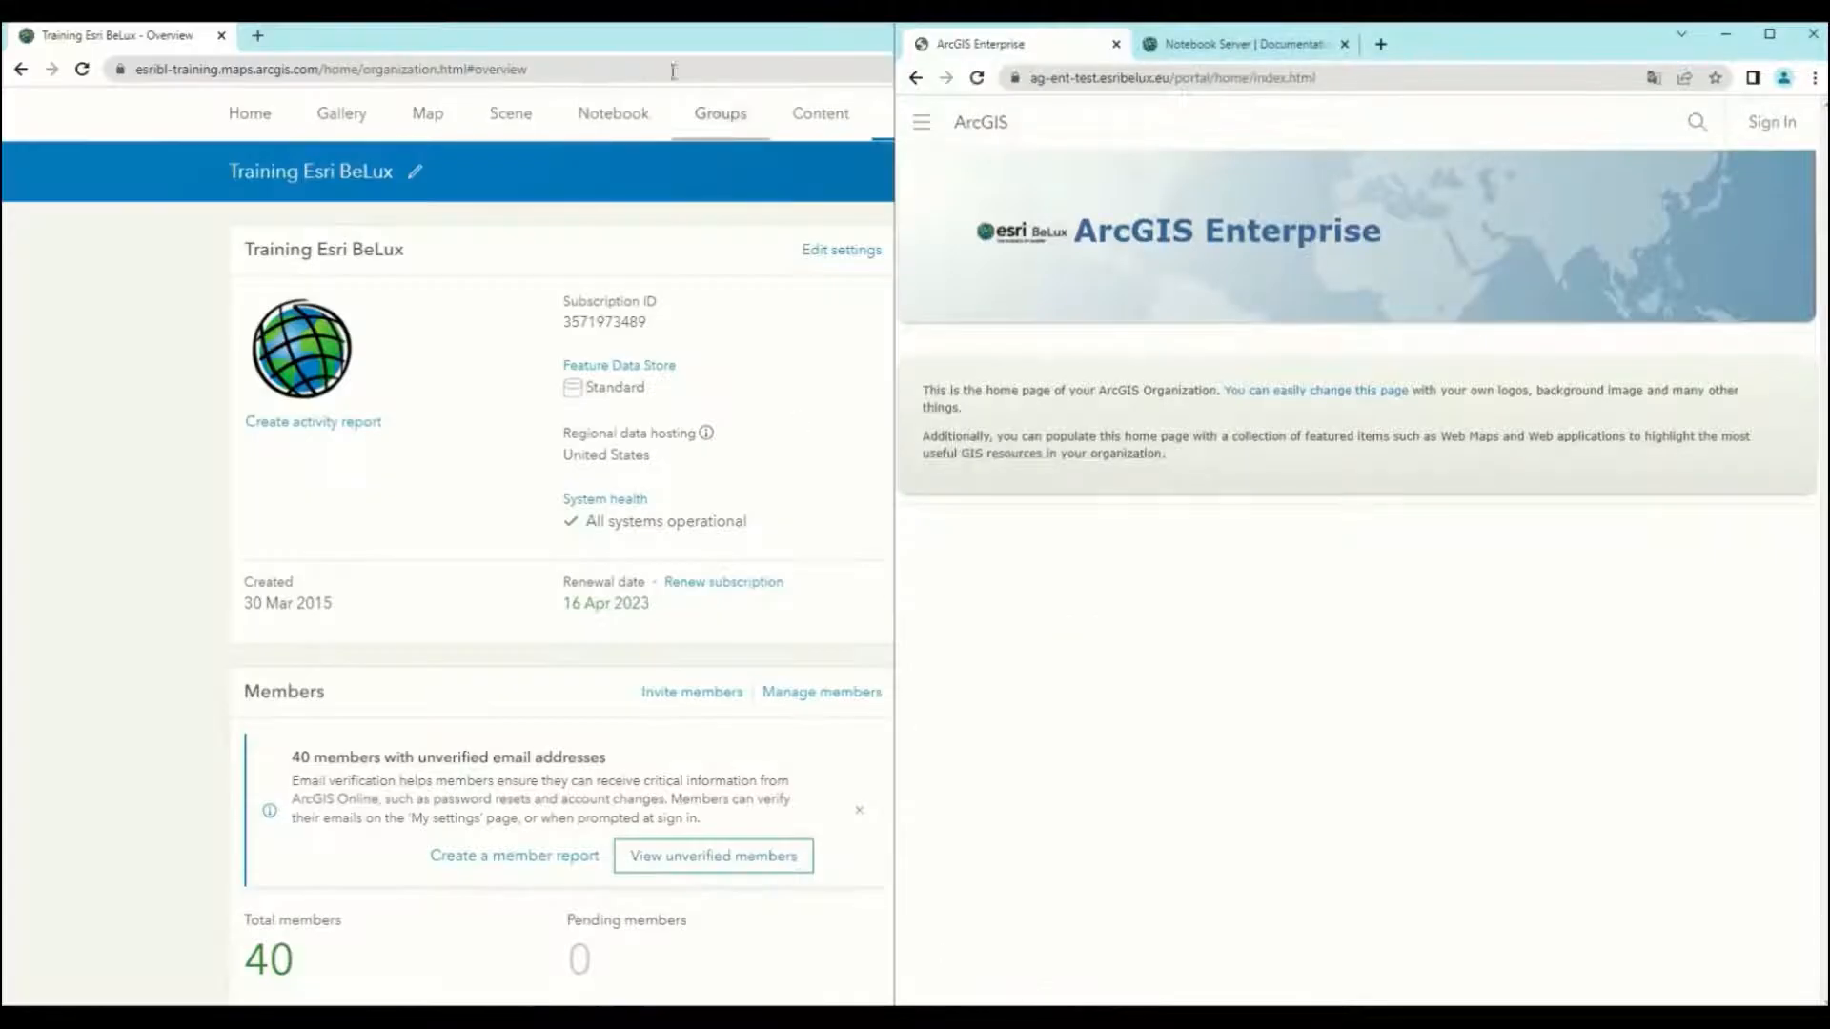
{"action": "left_click_drag", "start_coordinate": [686, 38], "coordinate": [481, 55]}
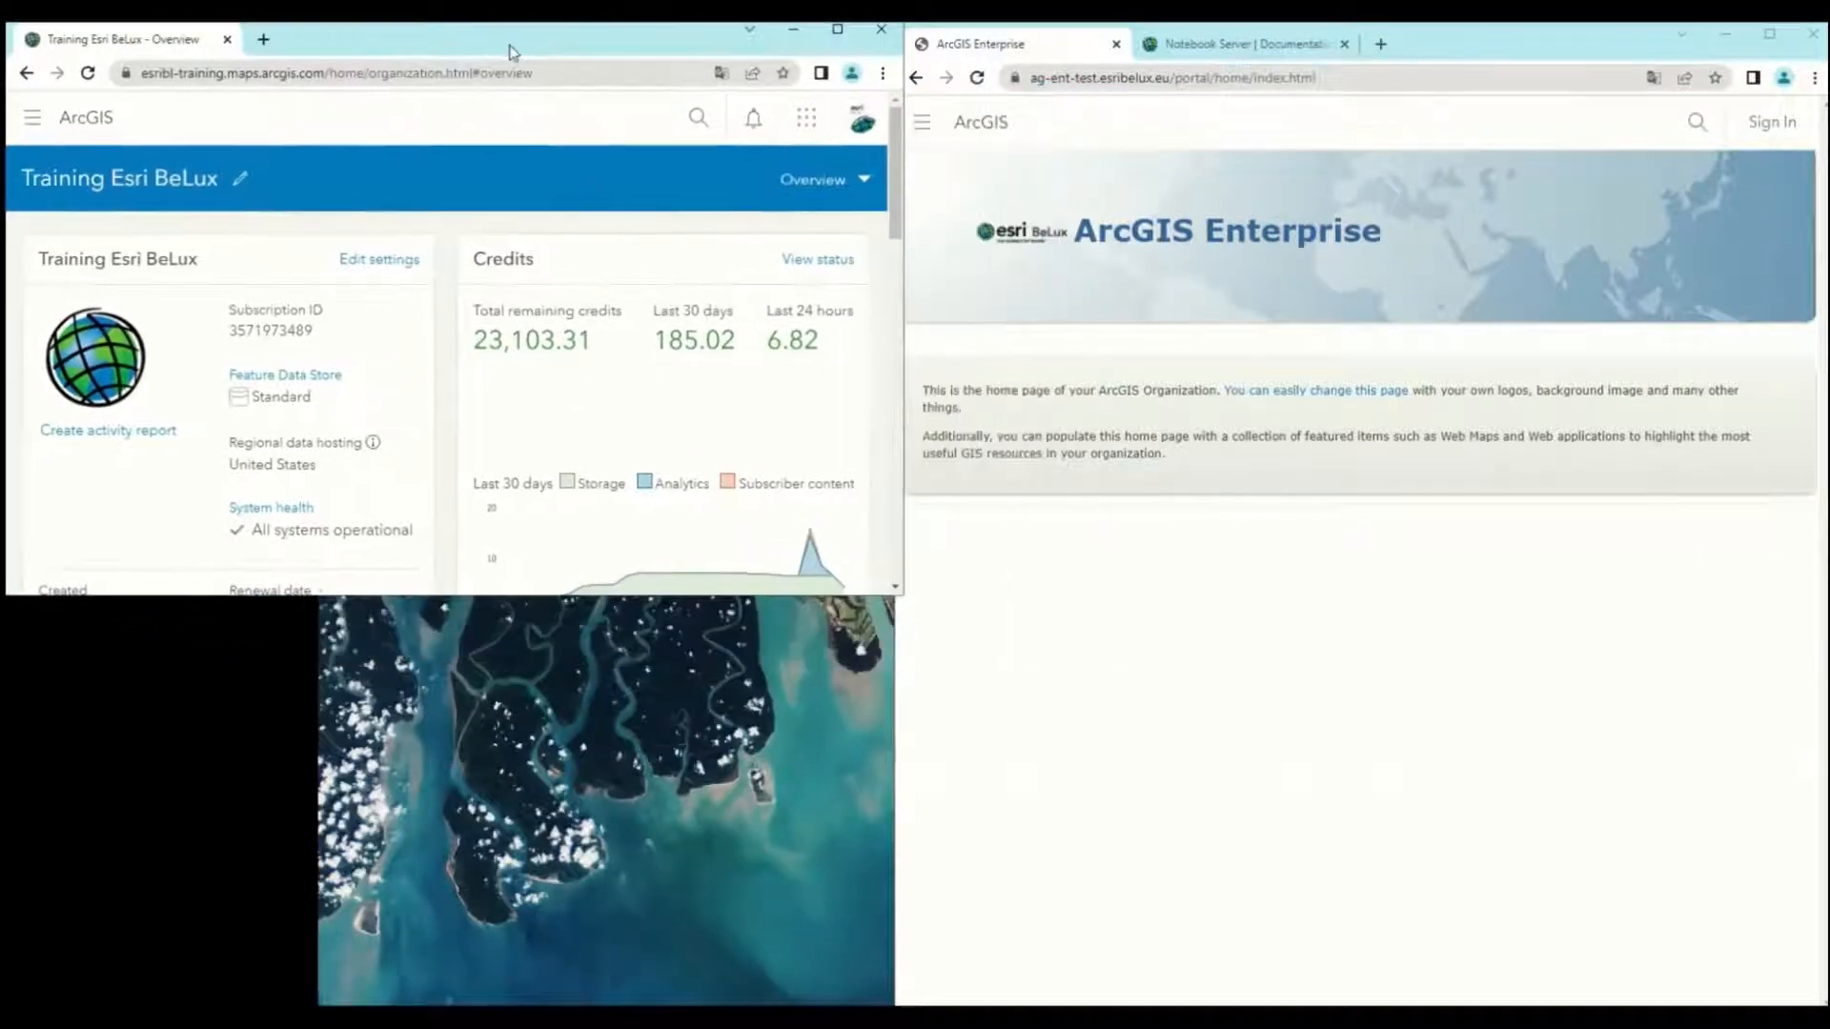
{"action": "left_click_drag", "start_coordinate": [502, 727], "coordinate": [502, 1003]}
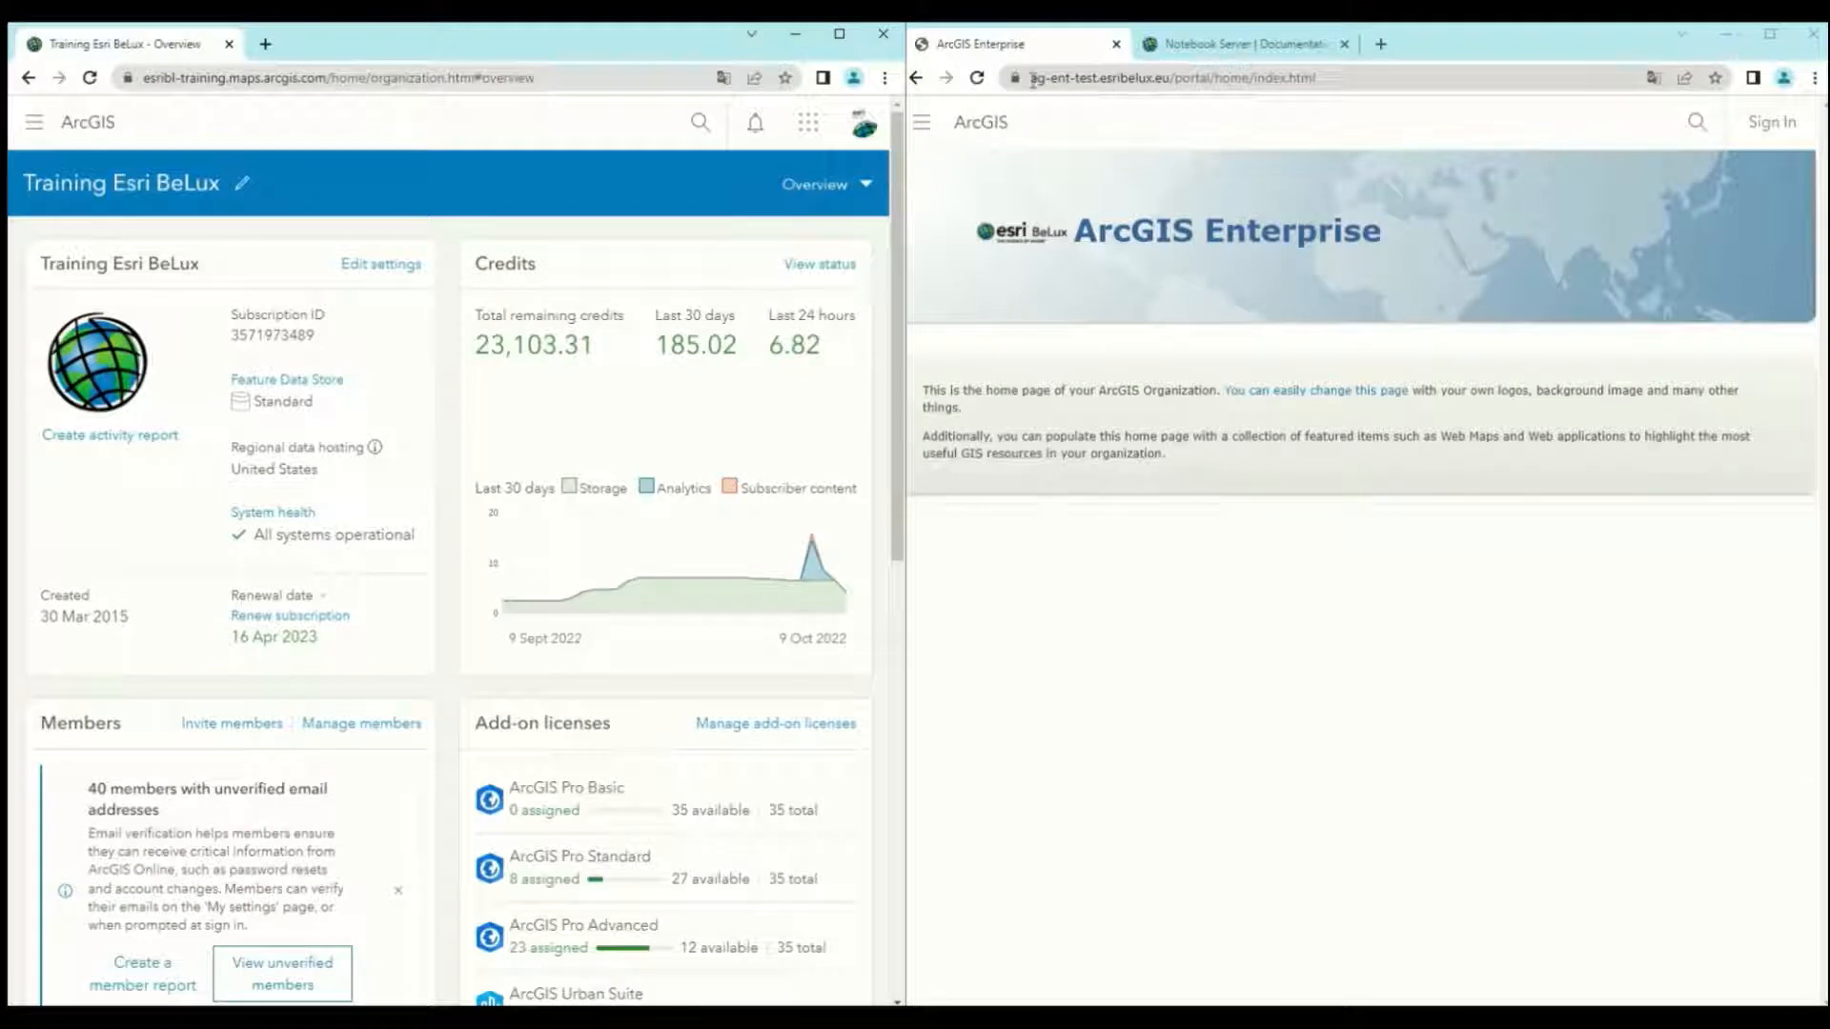
Highlight the ArcGIS Enterprise portal's web address and sign in to the portal with the administrator username and password.
{"action": "left_click_drag", "start_coordinate": [1034, 78], "coordinate": [1323, 78]}
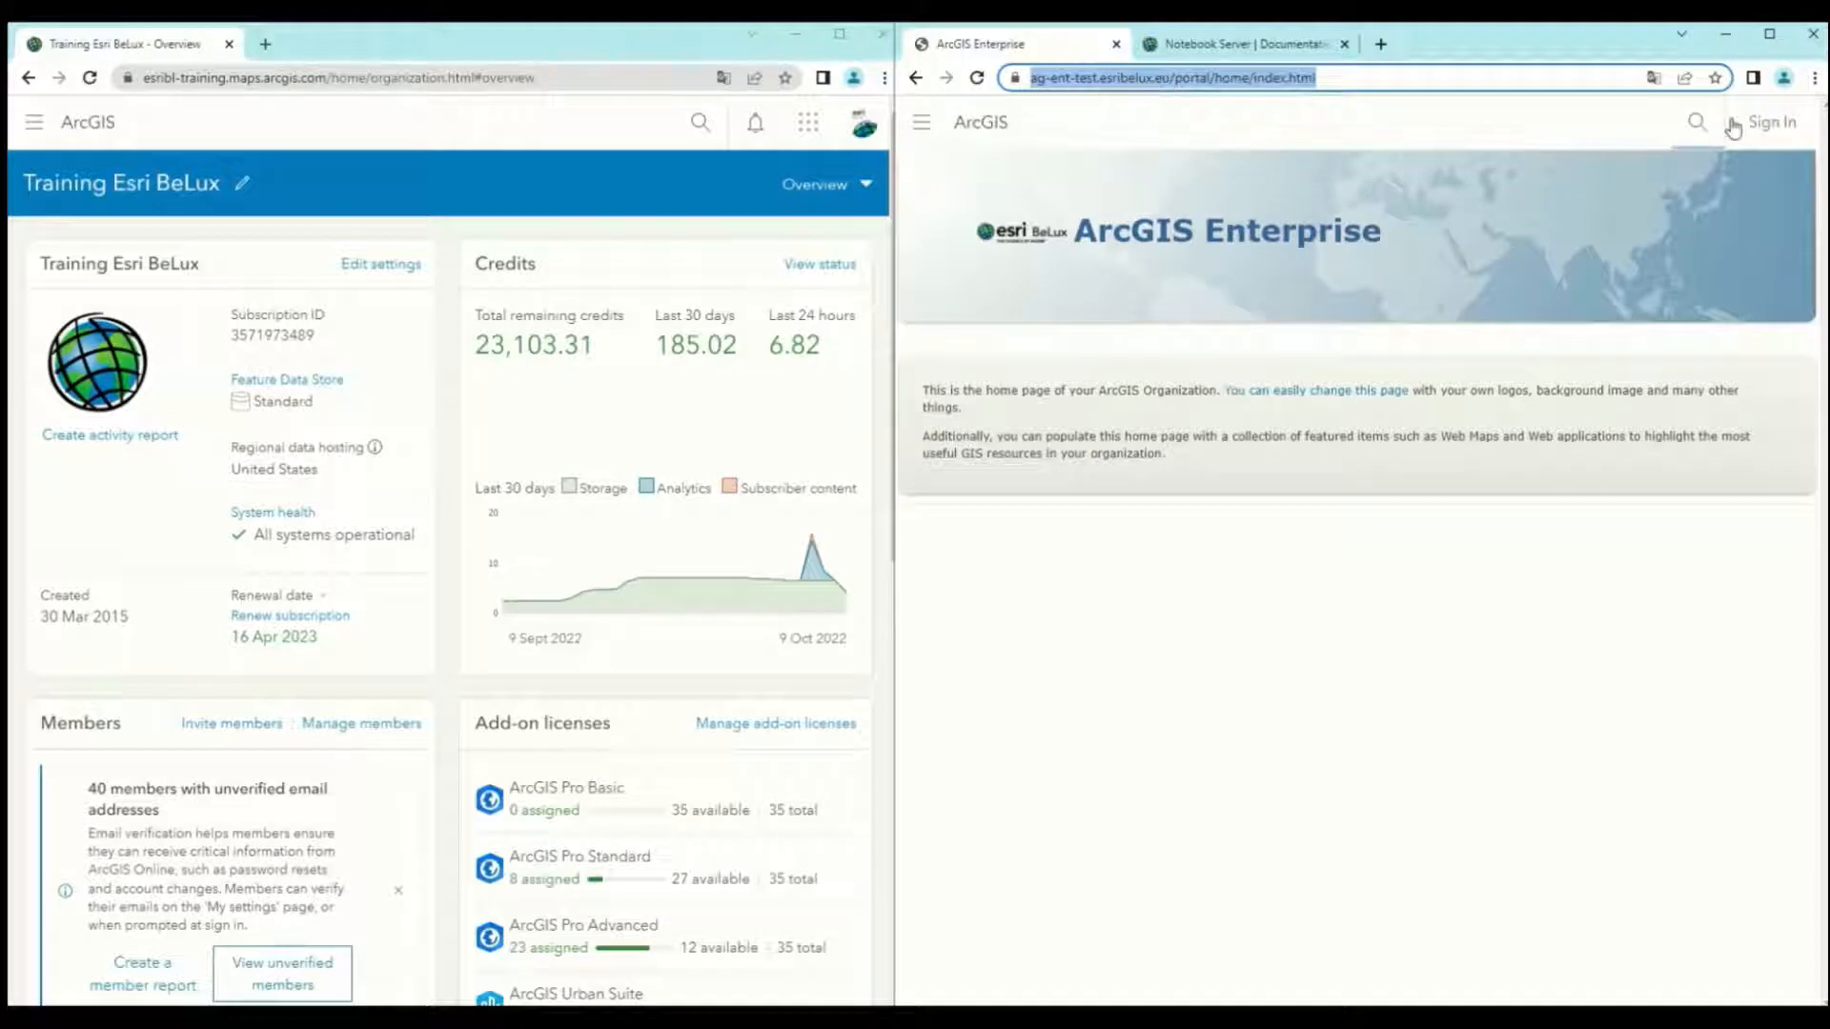
{"action": "left_click", "coordinate": [1762, 125]}
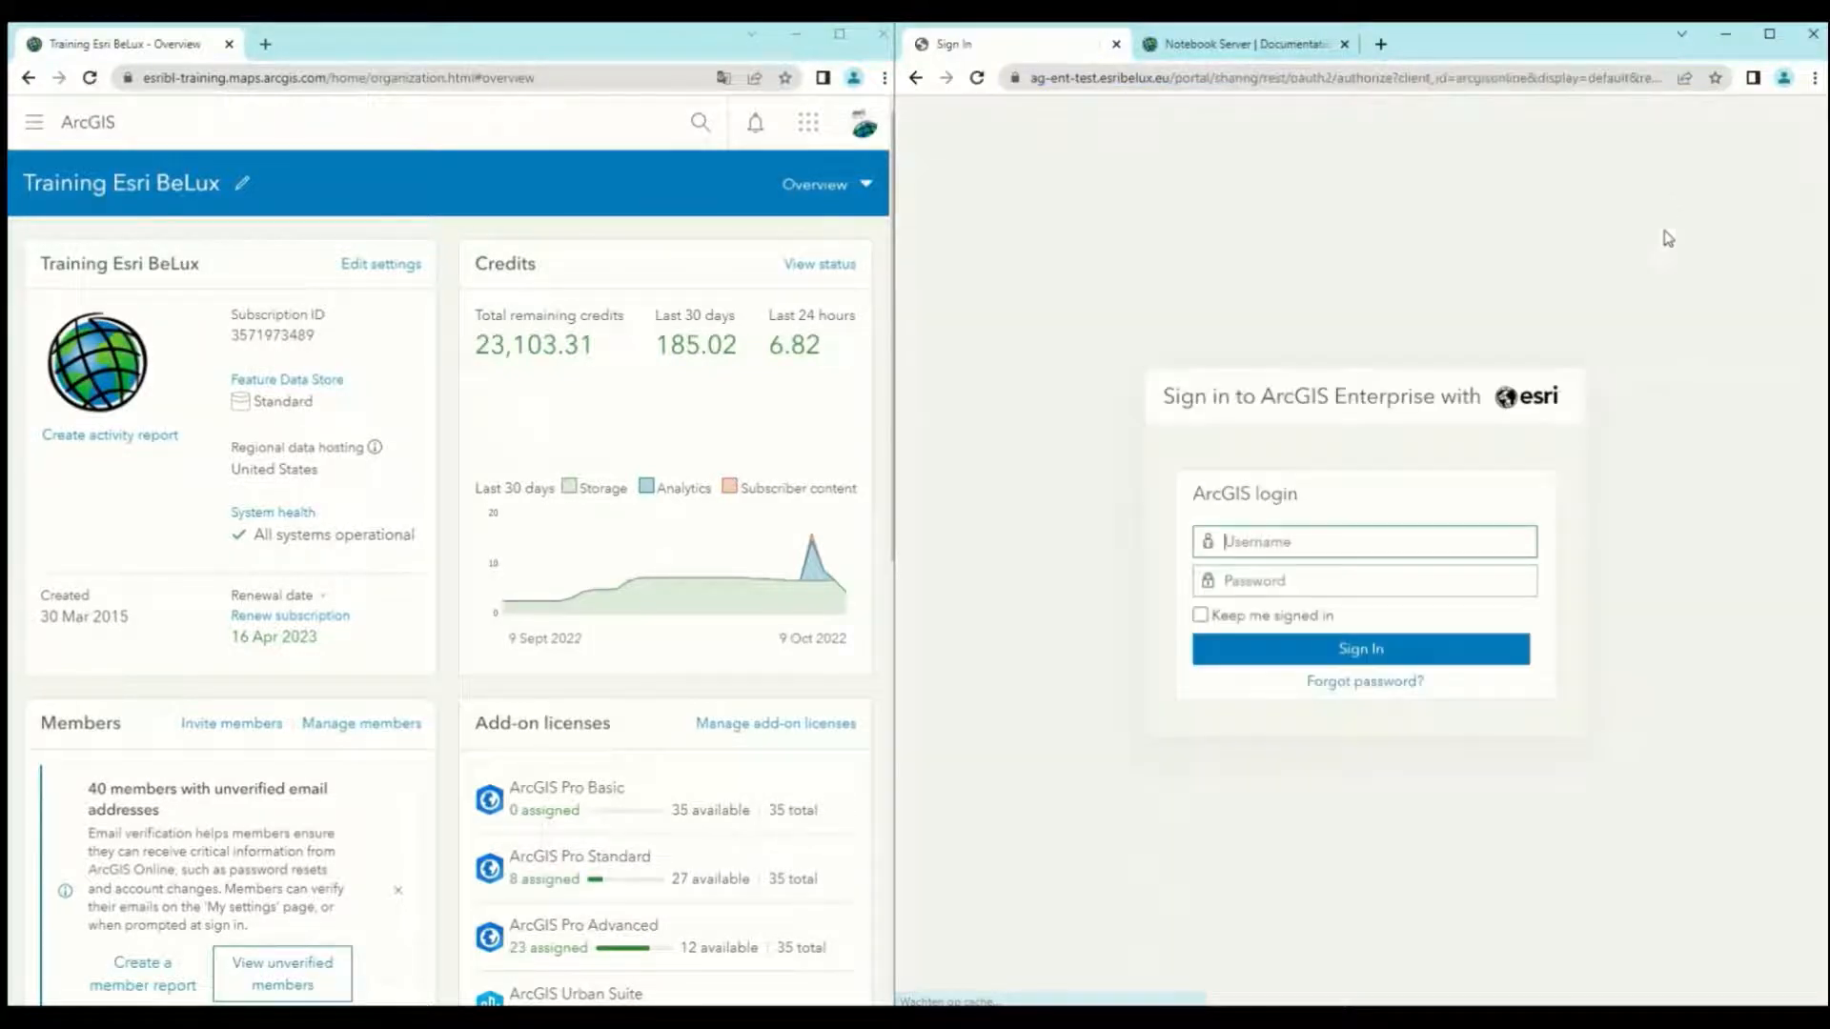
{"action": "left_click", "coordinate": [1293, 541]}
{"action": "type", "text": "portal"}
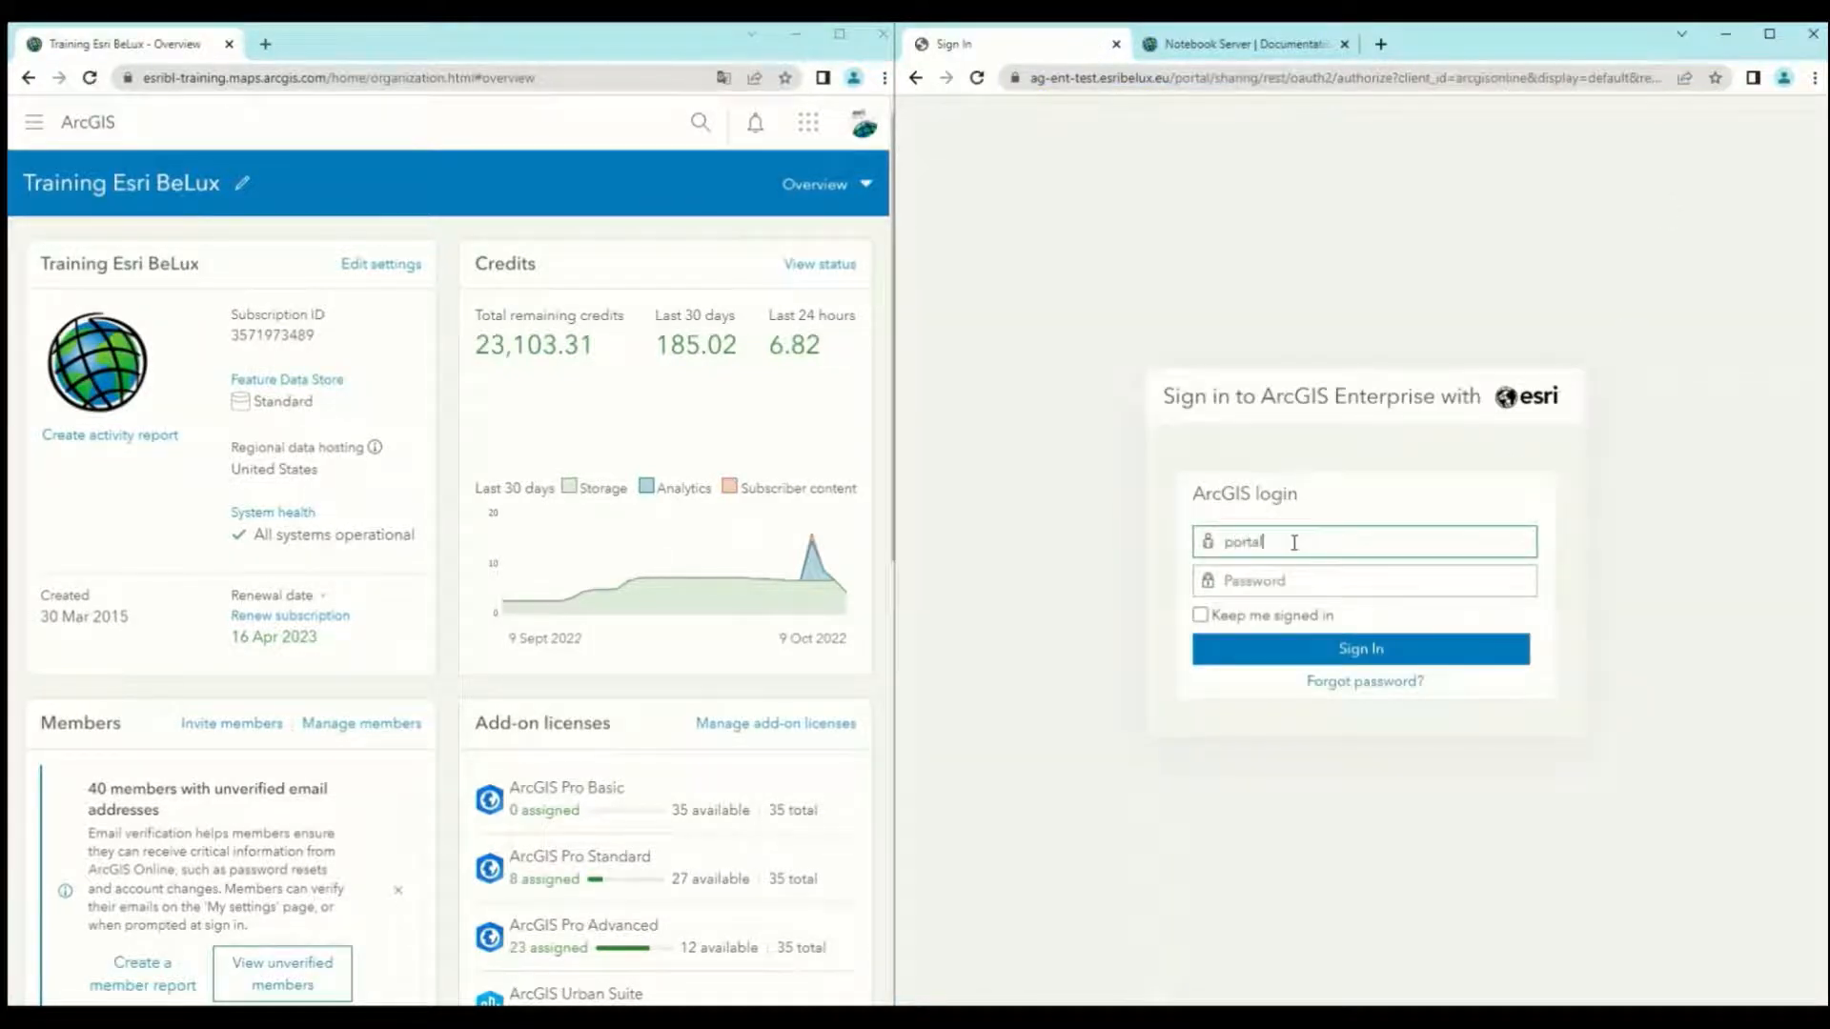
{"action": "type", "text": "admin"}
{"action": "key", "text": "Tab"}
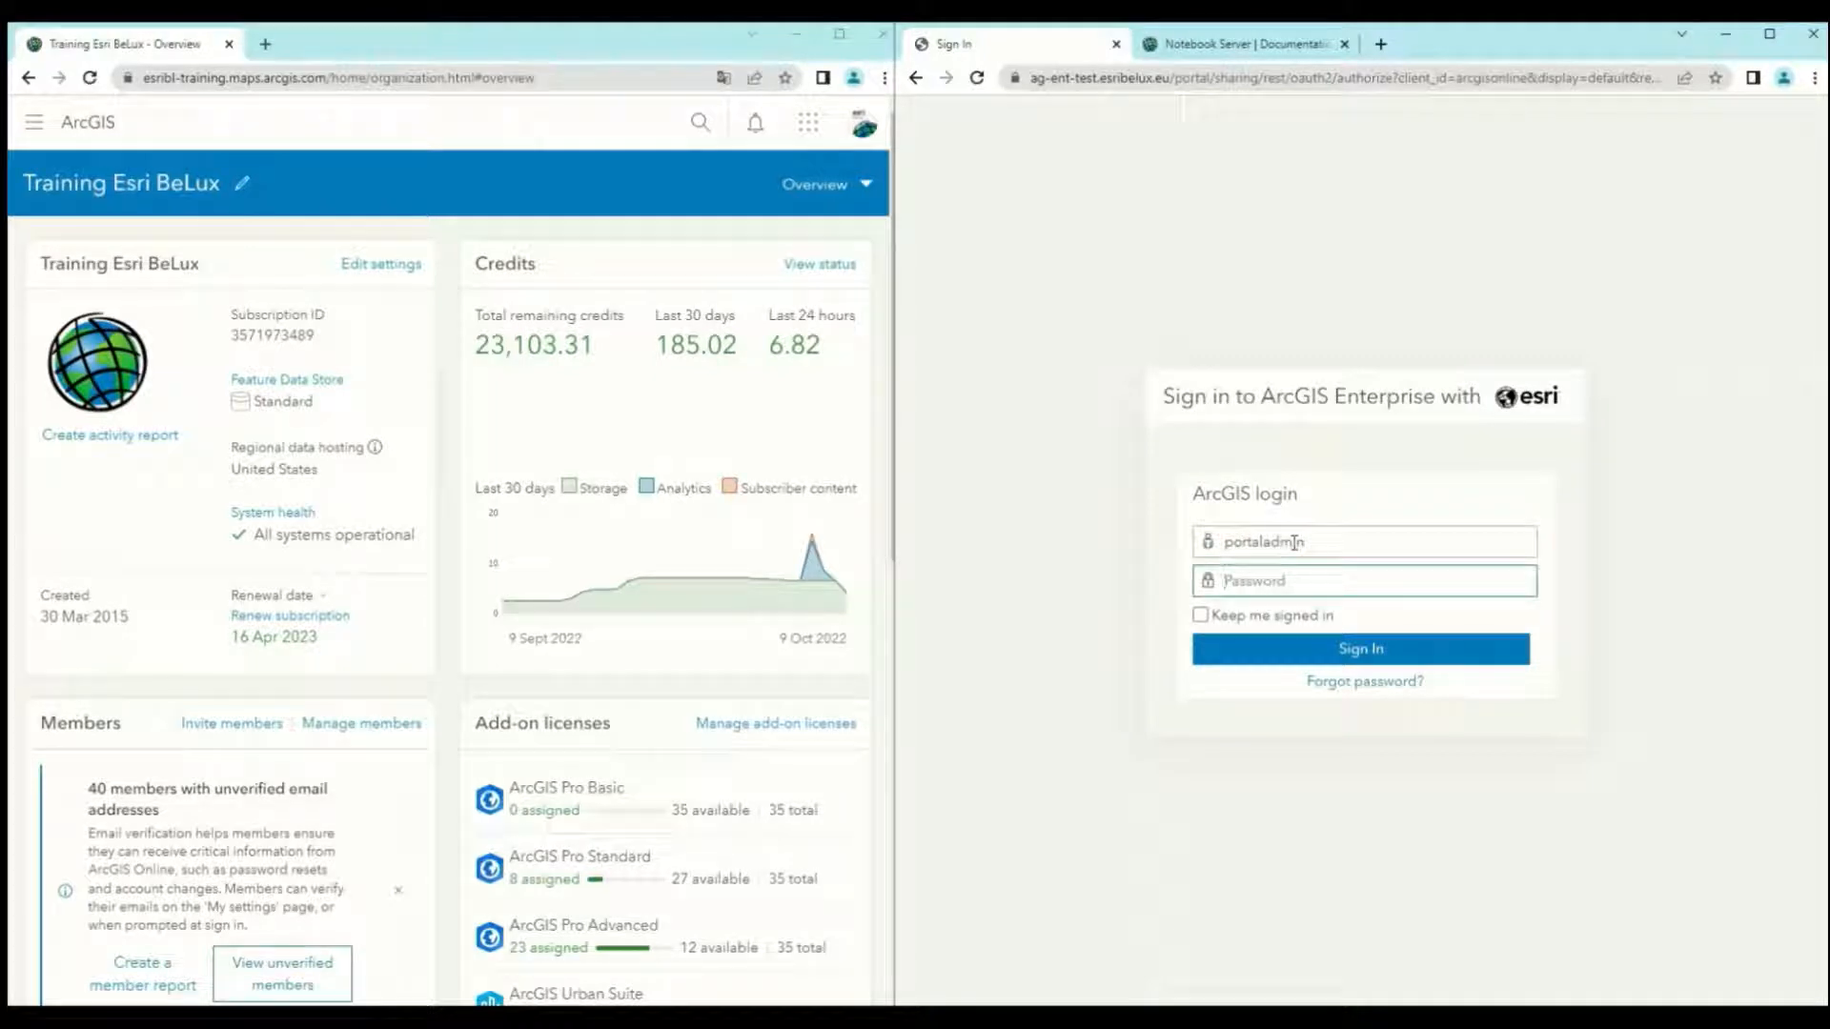
{"action": "type", "text": "••"}
{"action": "left_click", "coordinate": [1332, 648]}
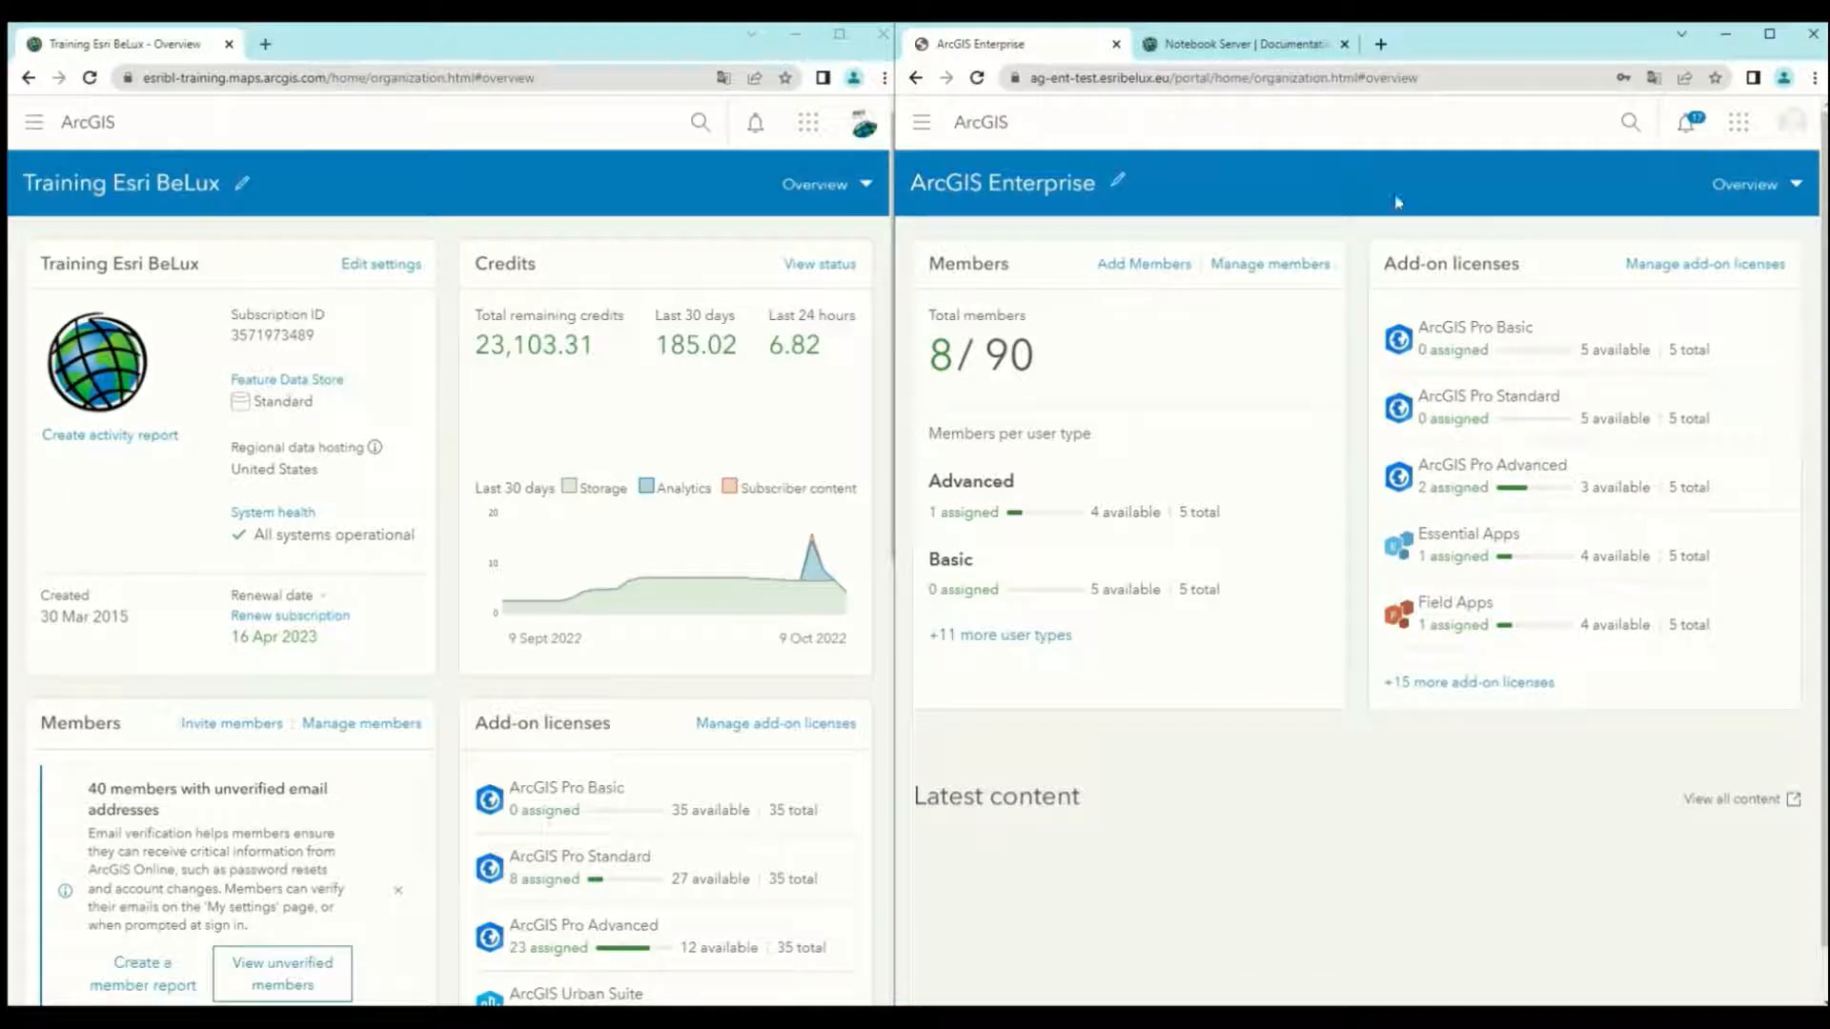
Compare the navigation entries of the Enterprise and Online portals, and check the Notebook Server documentation page.
{"action": "left_click", "coordinate": [921, 126]}
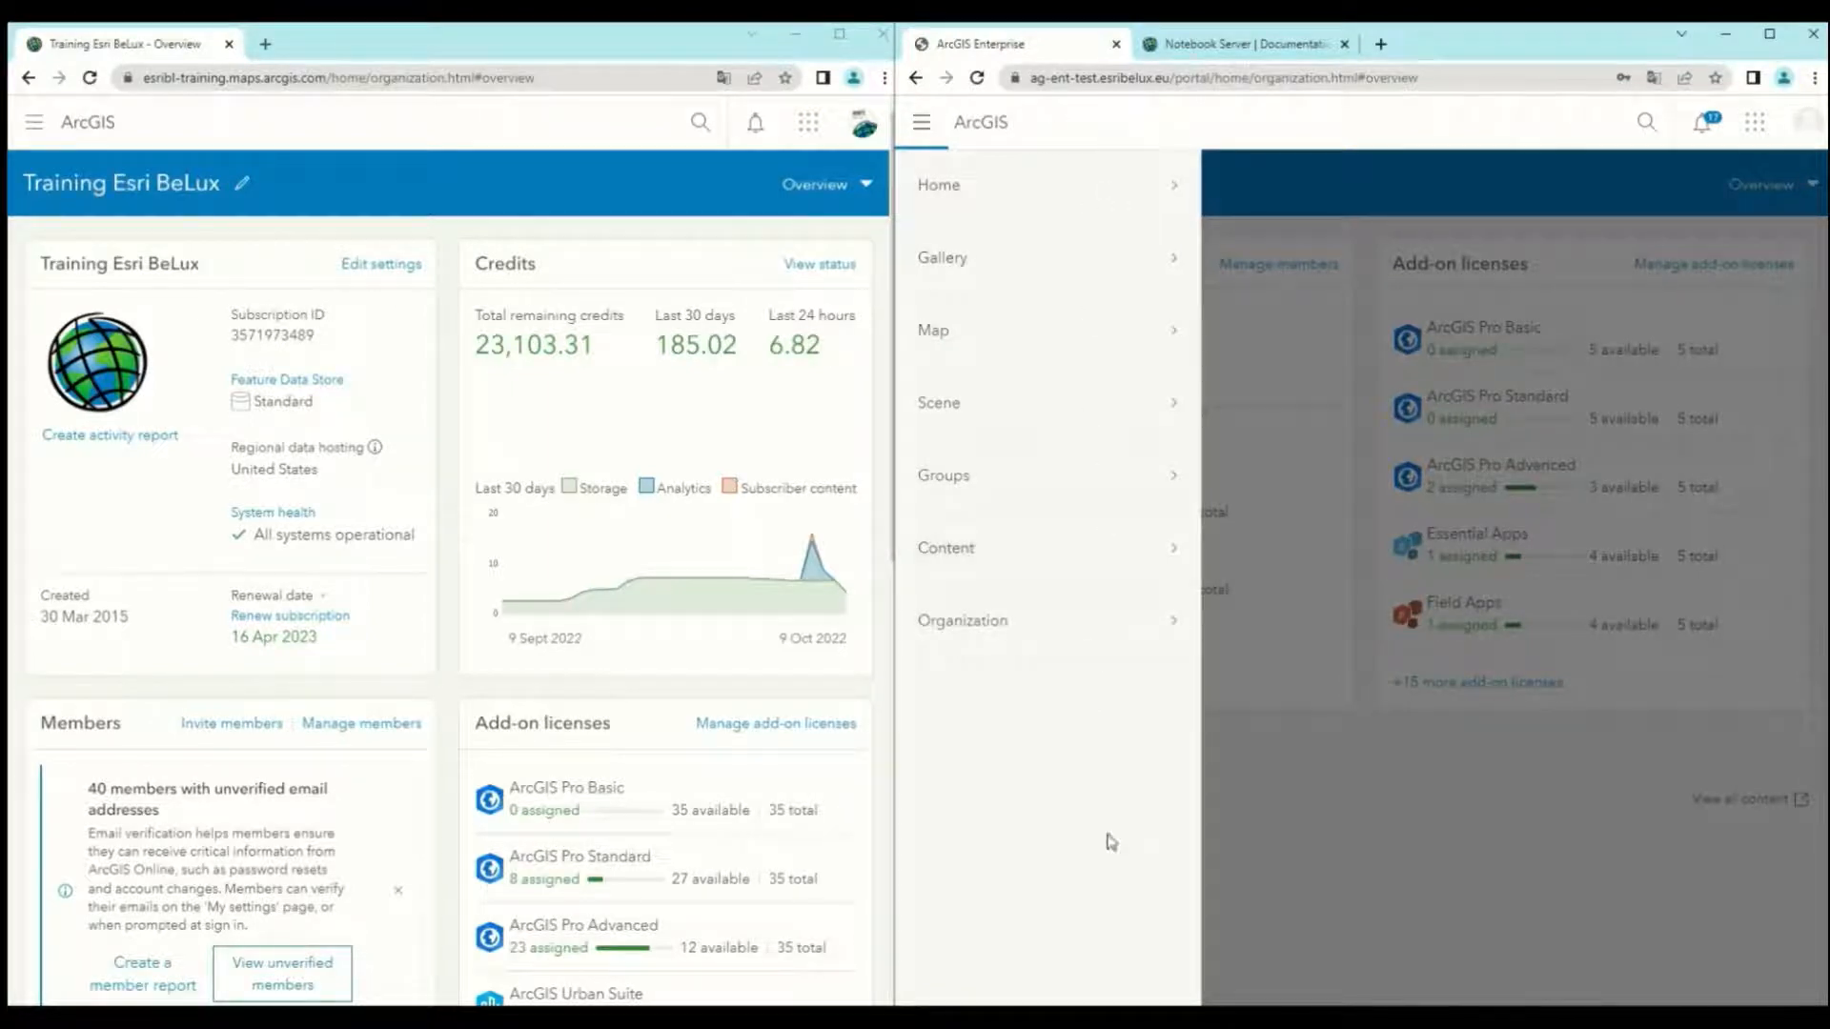
{"action": "left_click", "coordinate": [35, 122]}
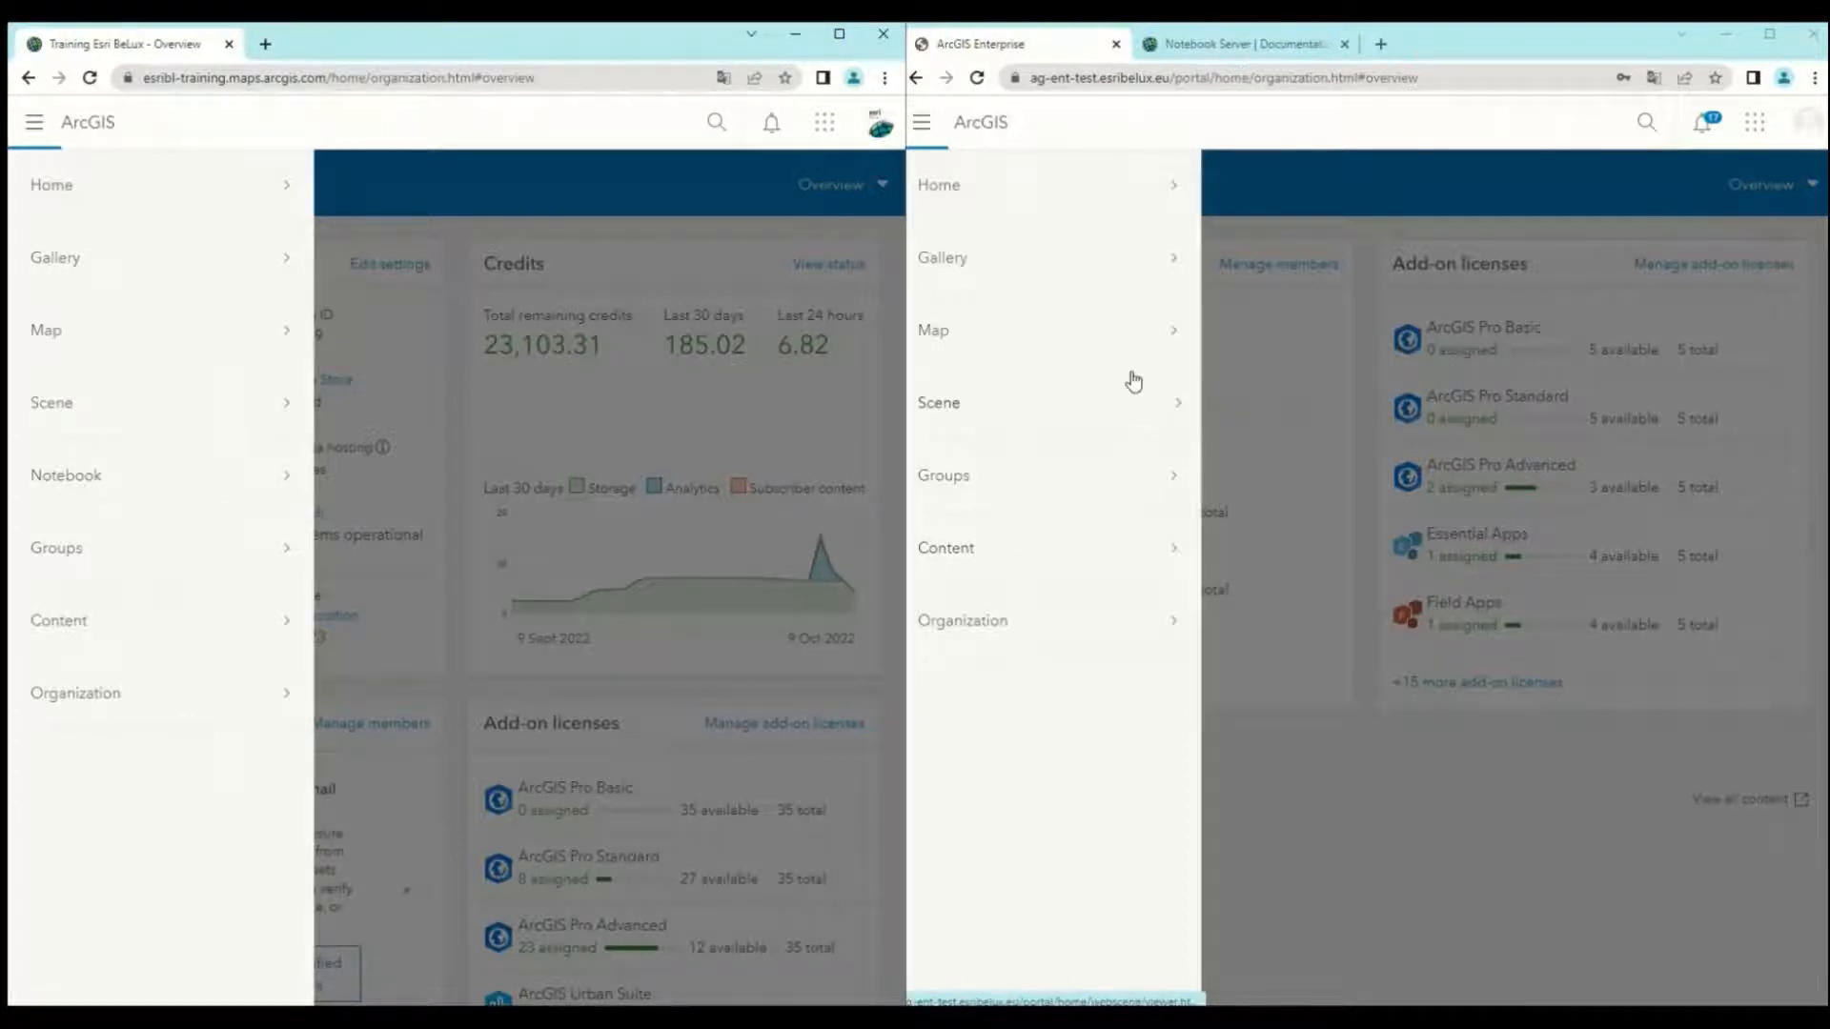
{"action": "left_click", "coordinate": [1208, 49]}
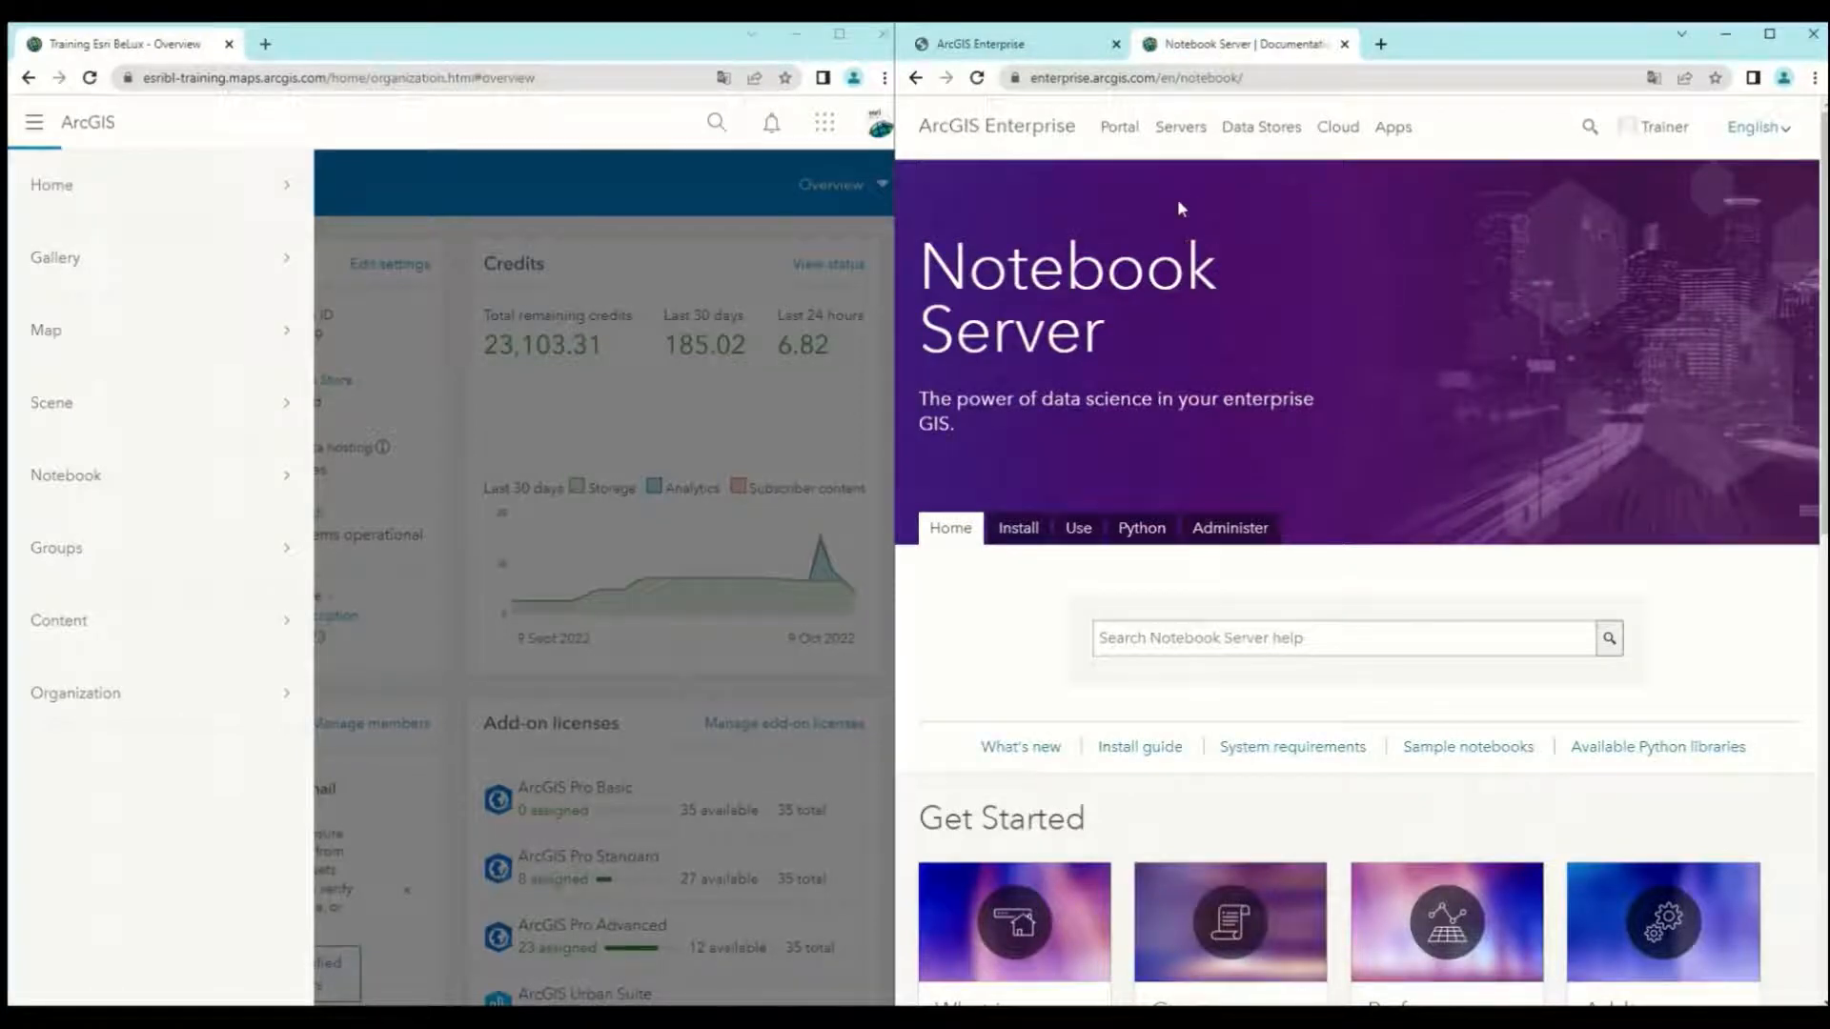
{"action": "left_click", "coordinate": [1026, 51]}
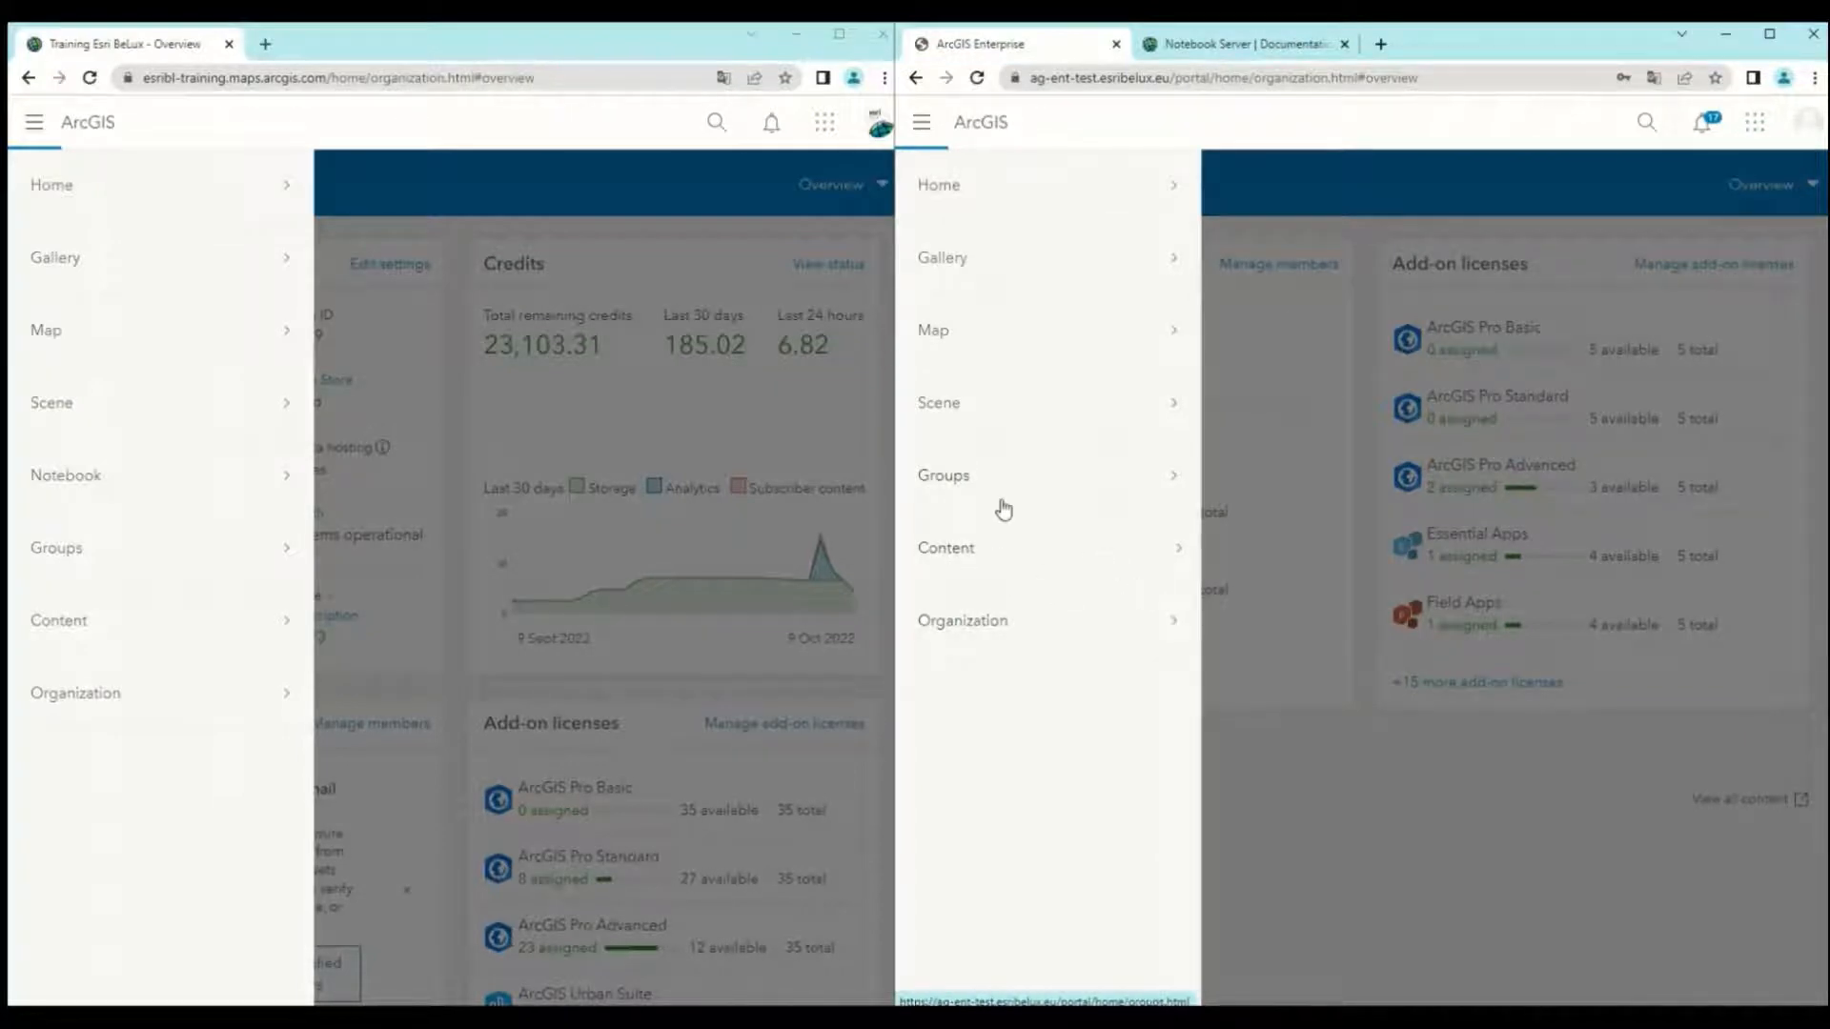
Open the Gallery page in both the ArcGIS Enterprise and ArcGIS Online portals.
{"action": "left_click", "coordinate": [990, 270]}
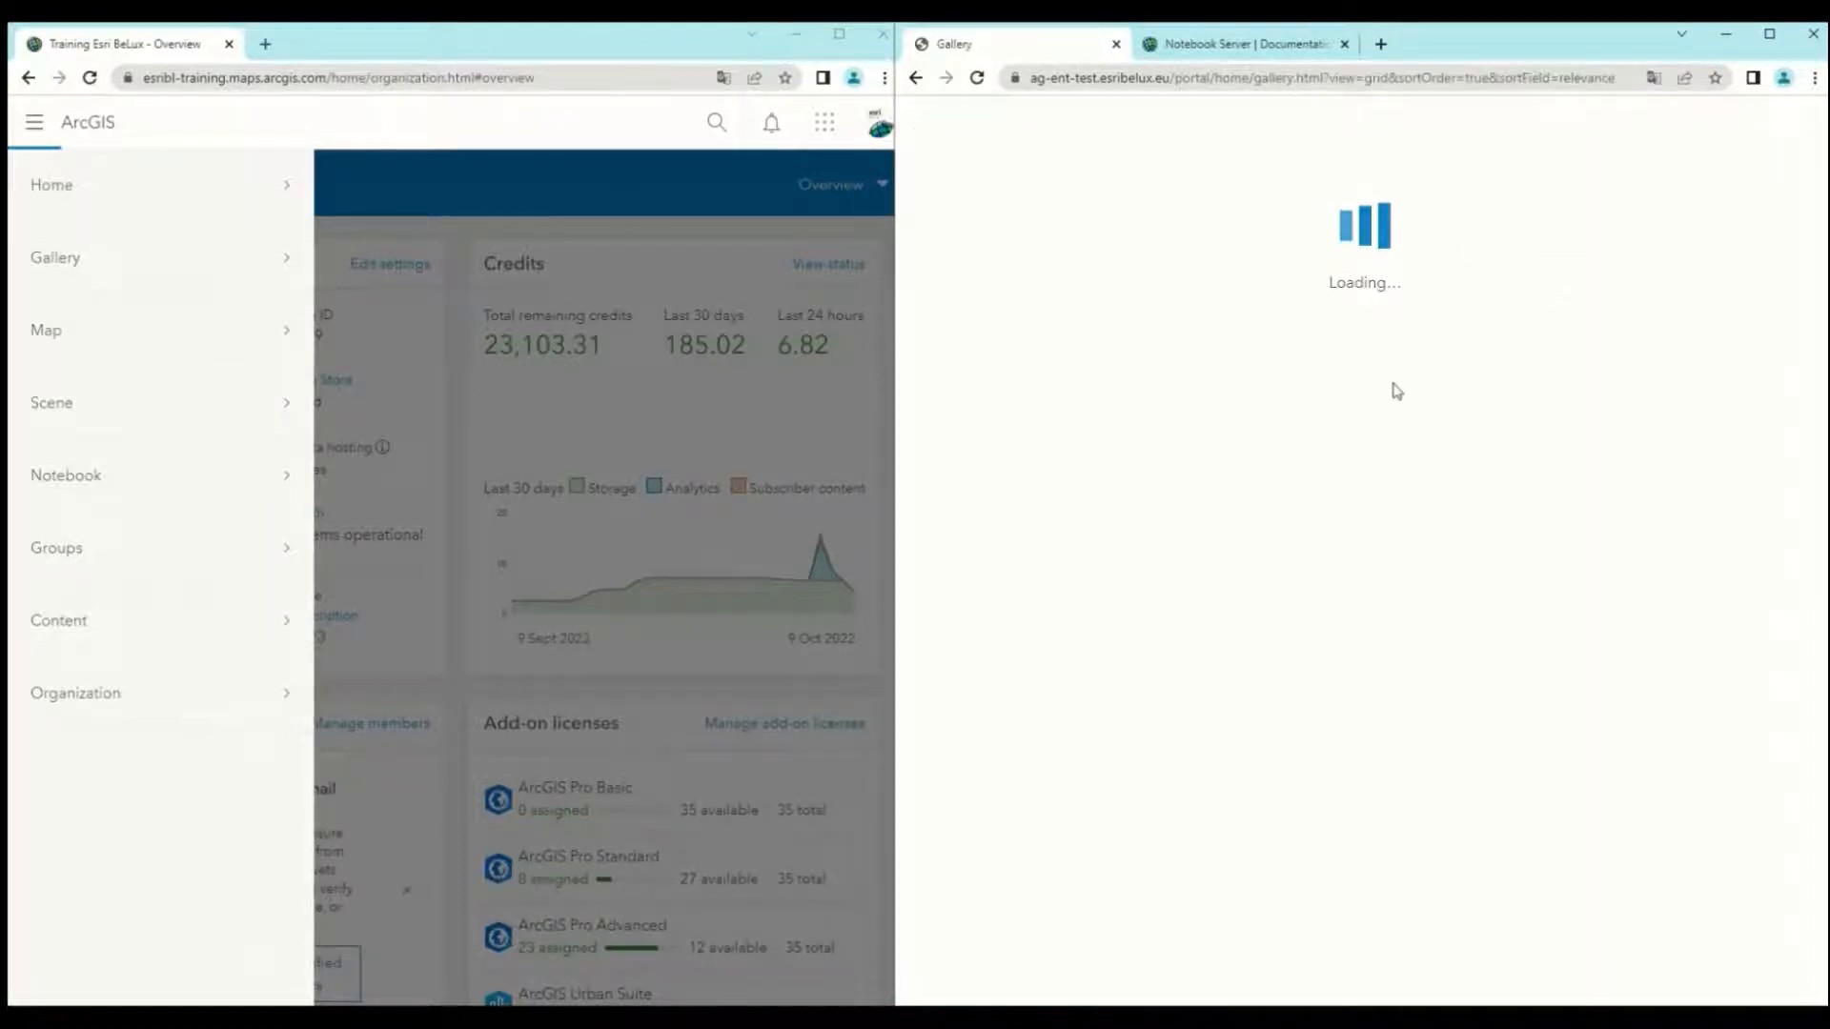
{"action": "left_click", "coordinate": [124, 276]}
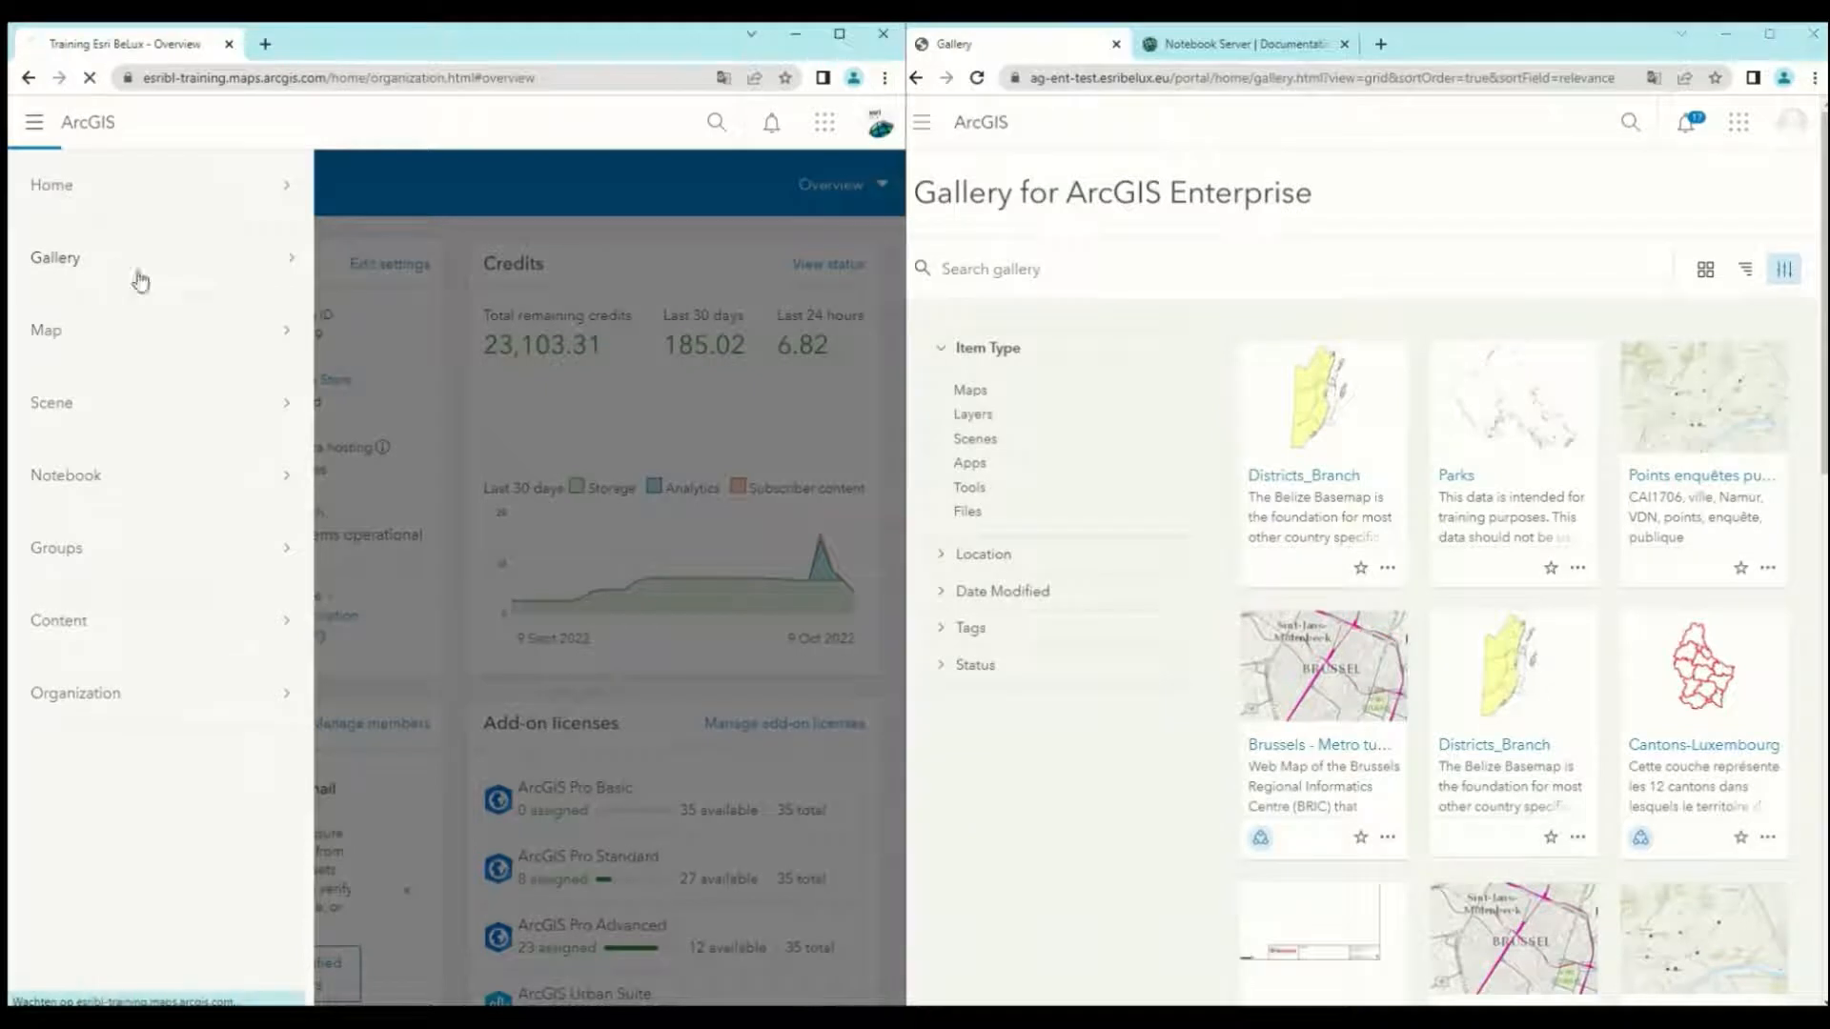
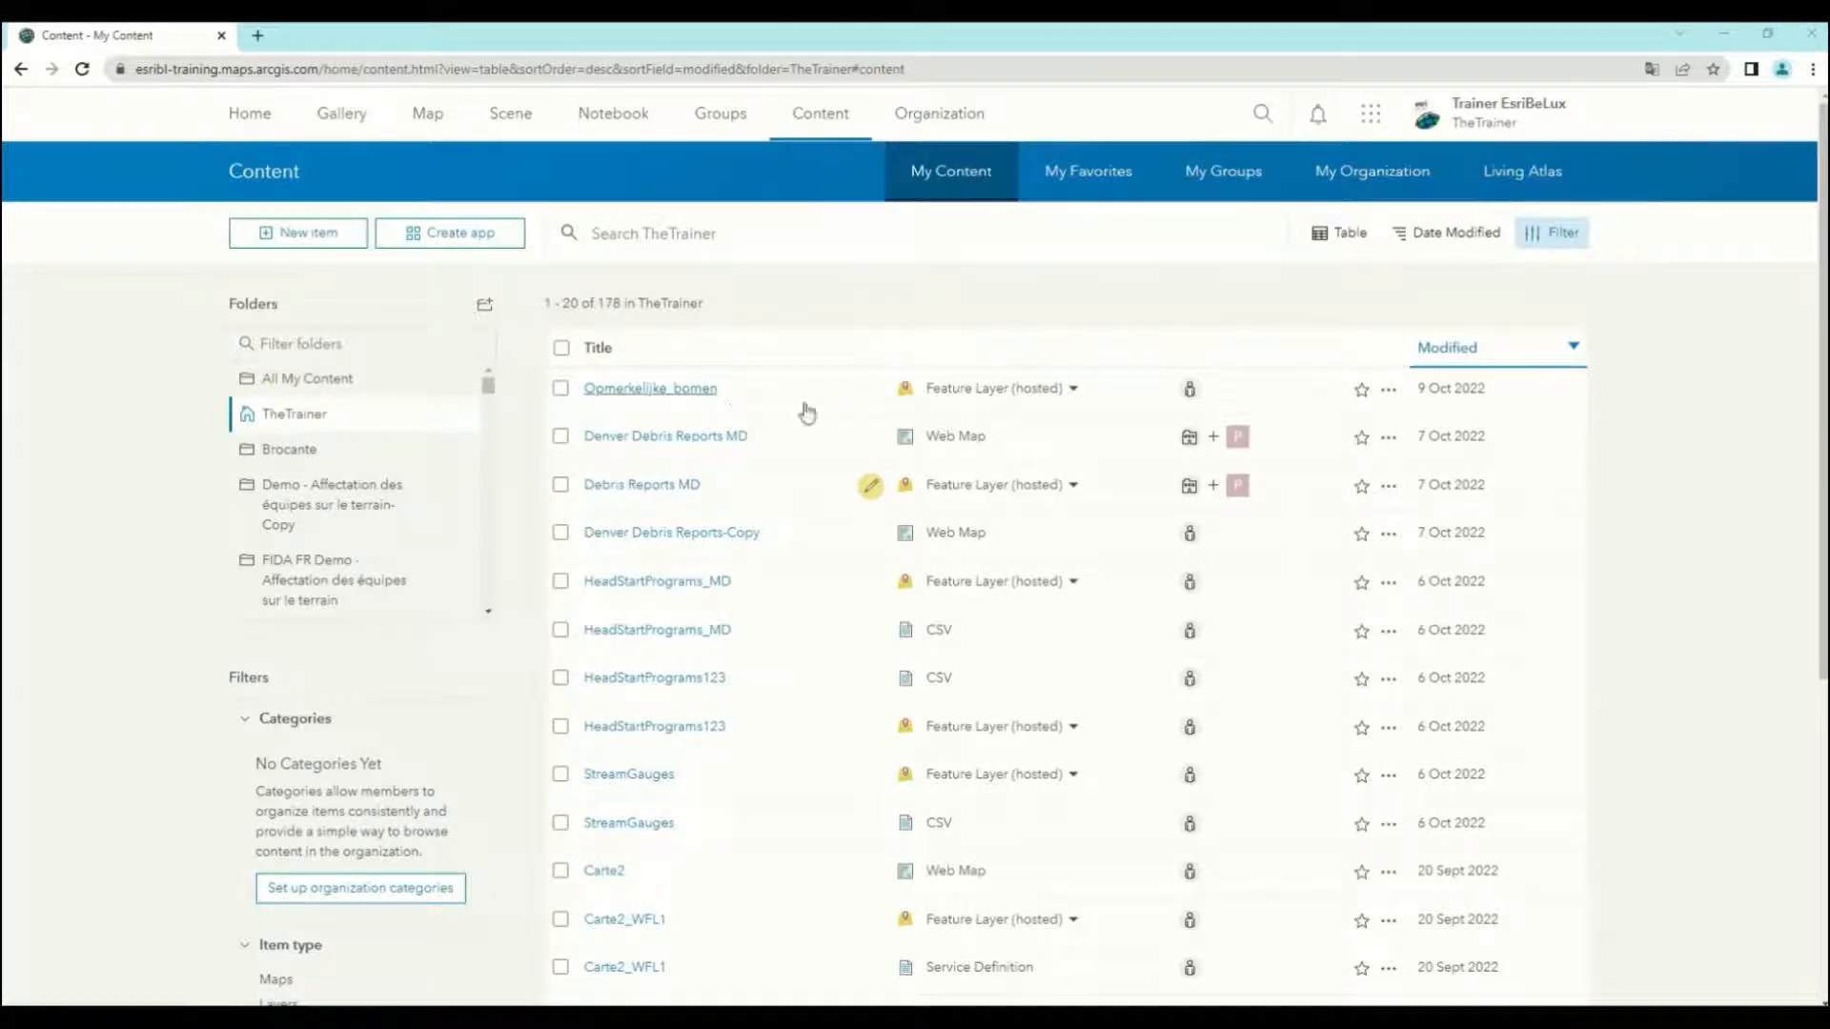
View the sharing level options of the Opmerkelijke_bomen feature layer from the content list and close them.
{"action": "left_click", "coordinate": [1189, 391]}
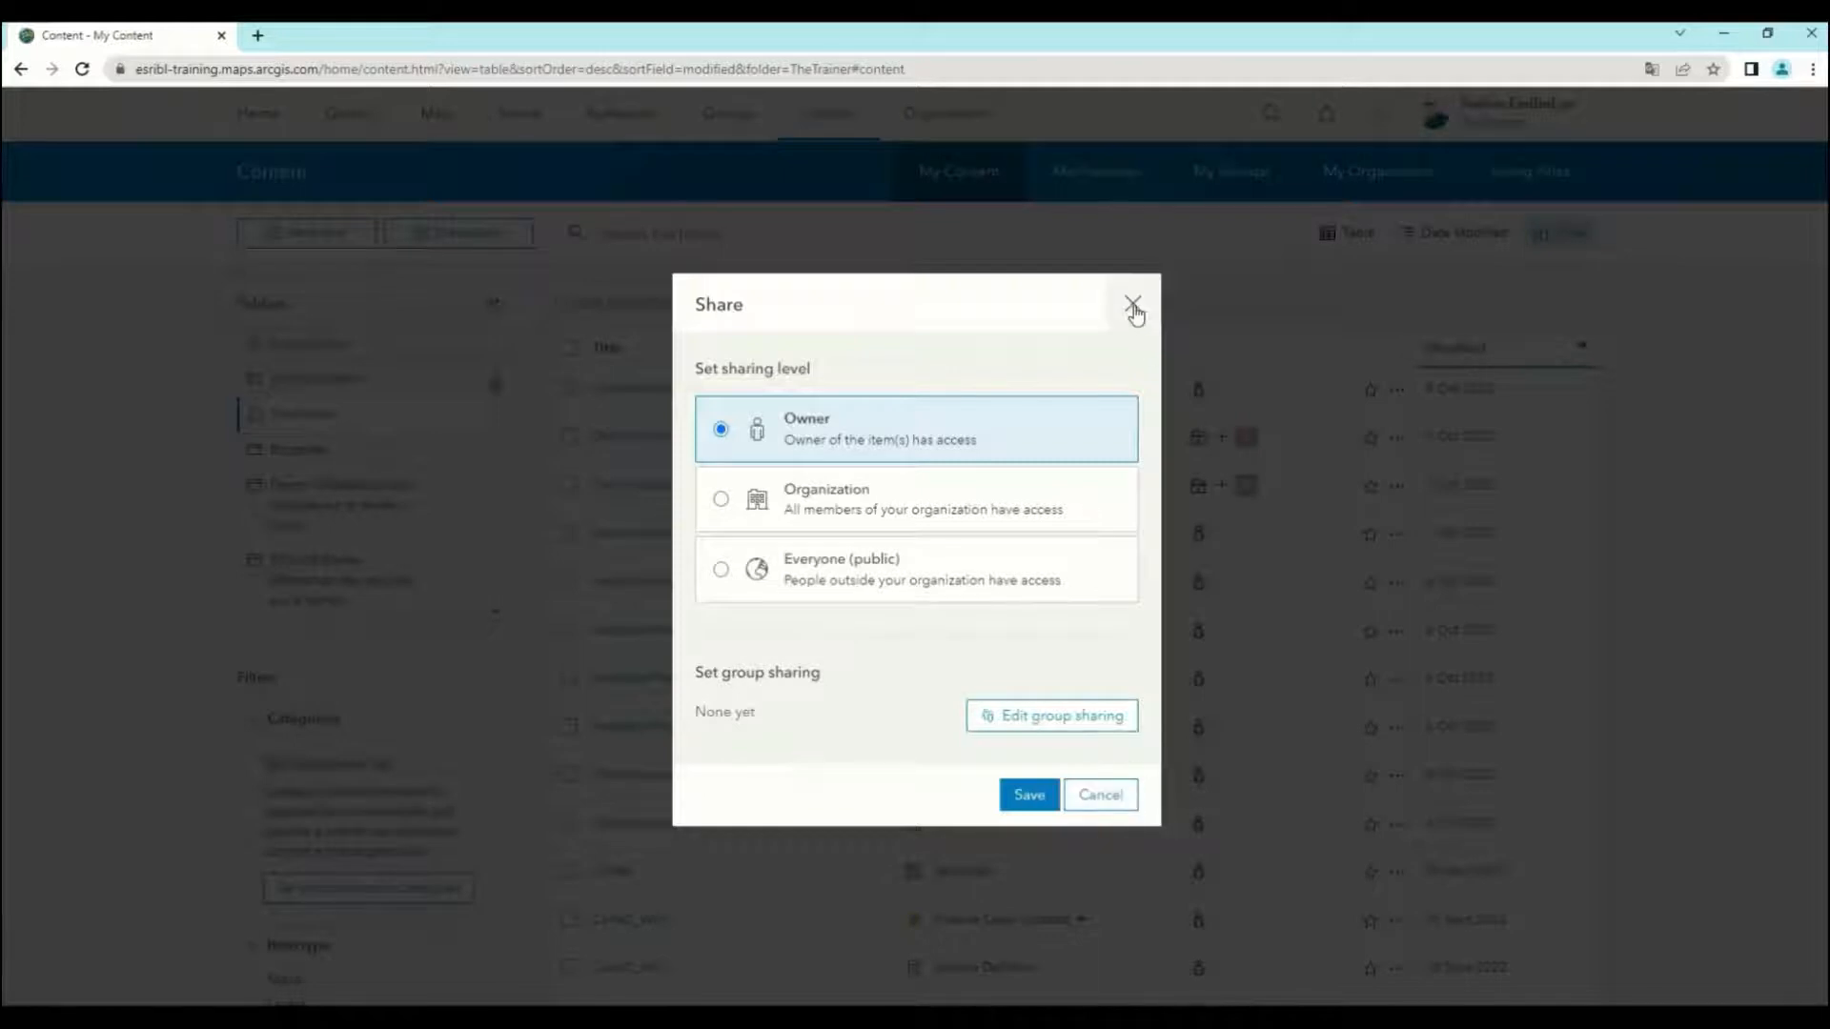
{"action": "left_click", "coordinate": [1133, 306]}
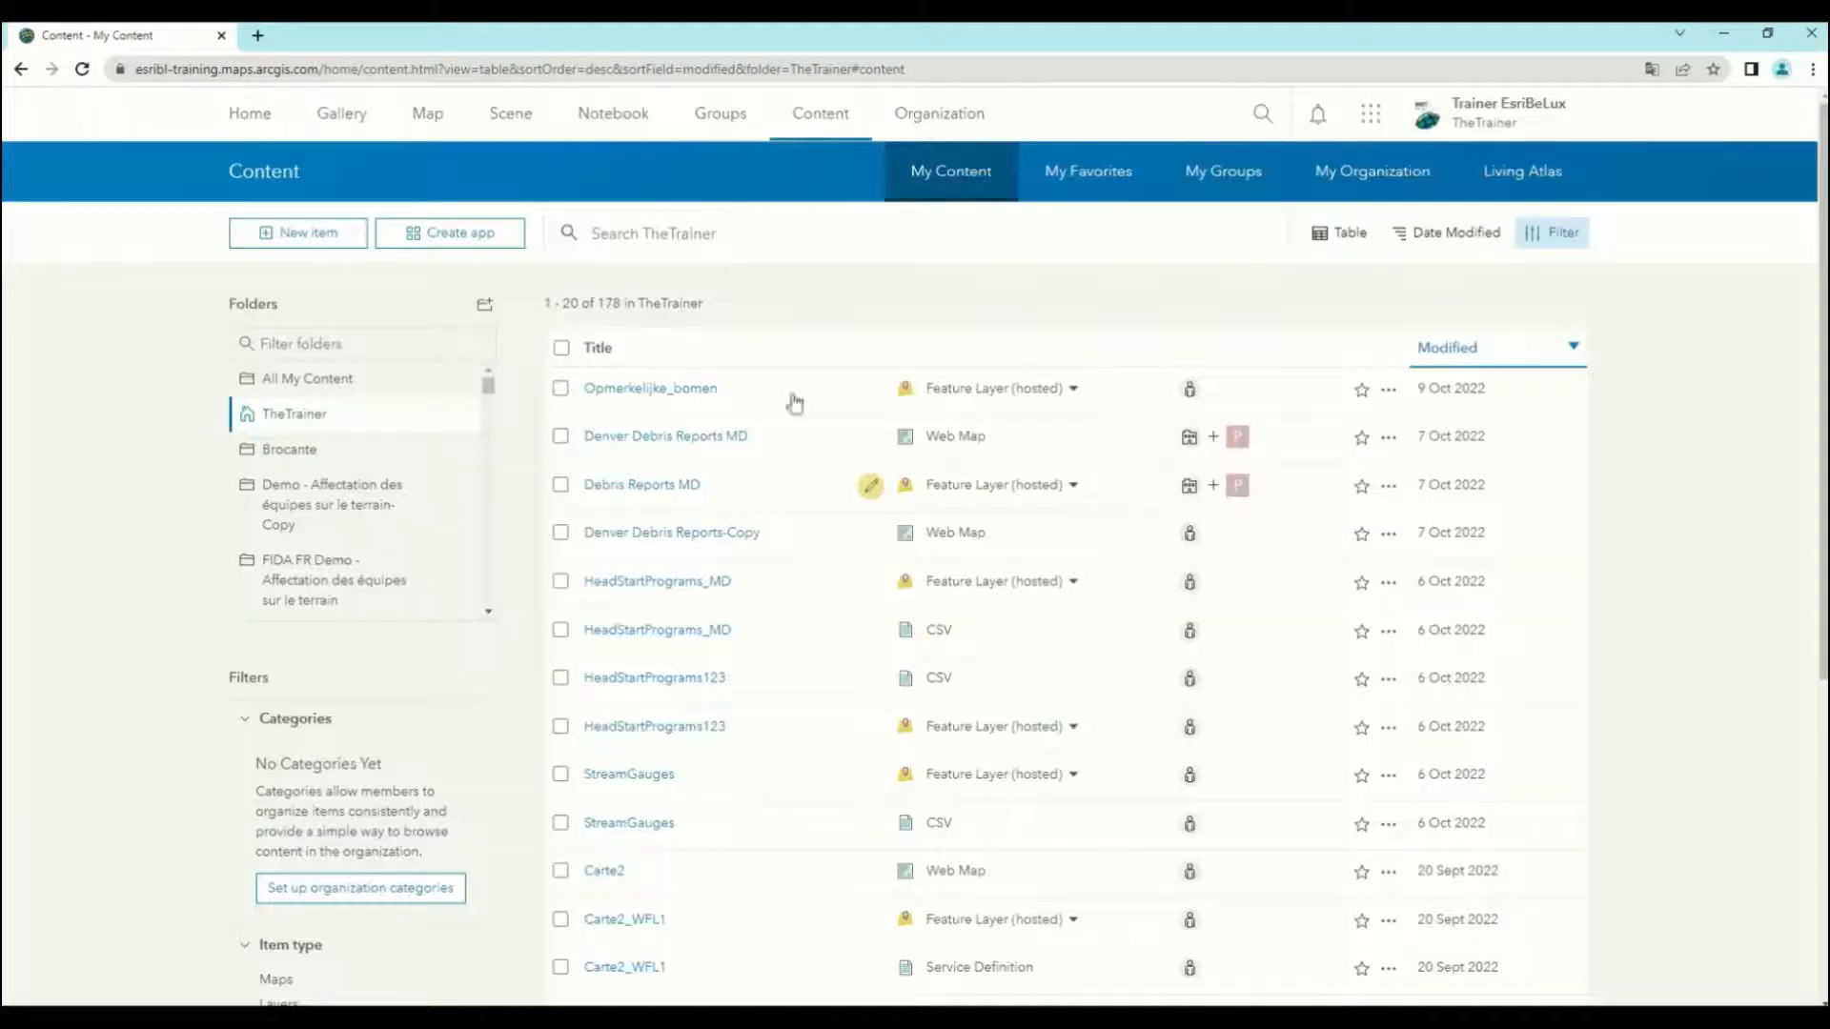
Open the Opmerkelijke_bomen hosted feature layer's item page and set its sharing level to Everyone (public).
{"action": "left_click", "coordinate": [685, 391]}
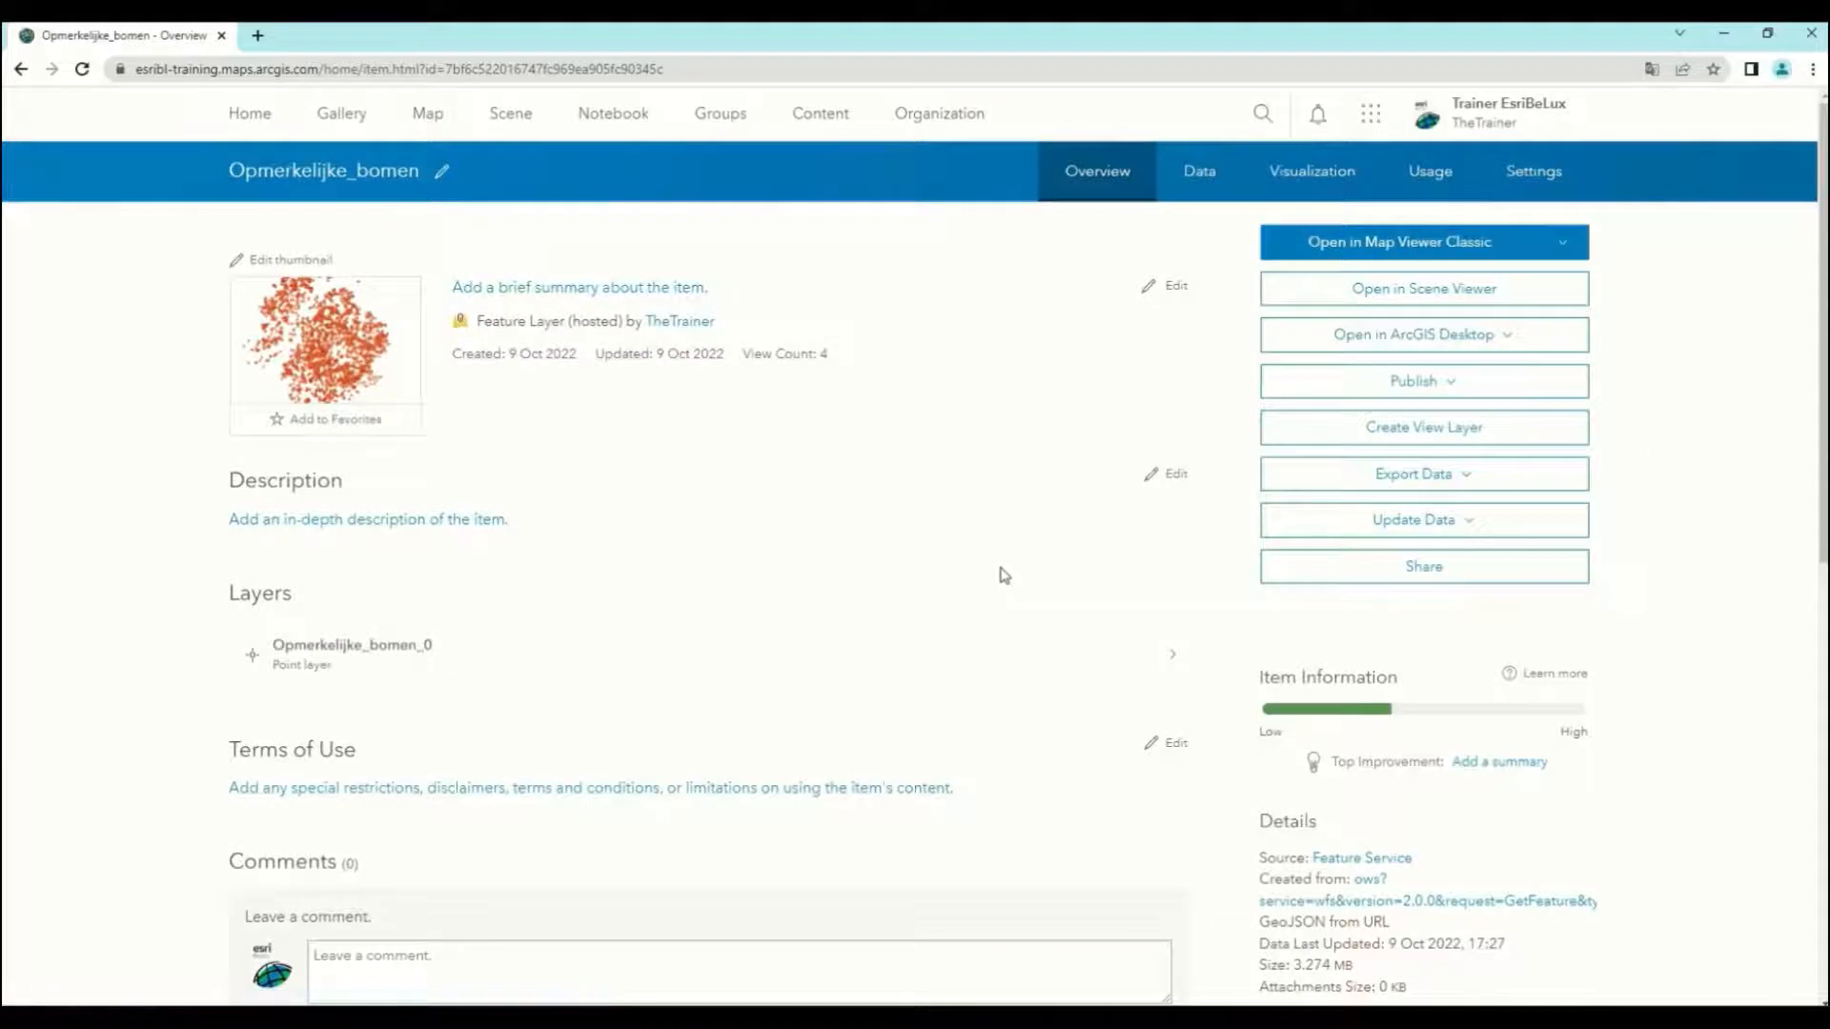
{"action": "scroll", "coordinate": [1005, 575], "scroll_direction": "down", "scroll_amount": 1}
{"action": "scroll", "coordinate": [1004, 576], "scroll_direction": "down", "scroll_amount": 5}
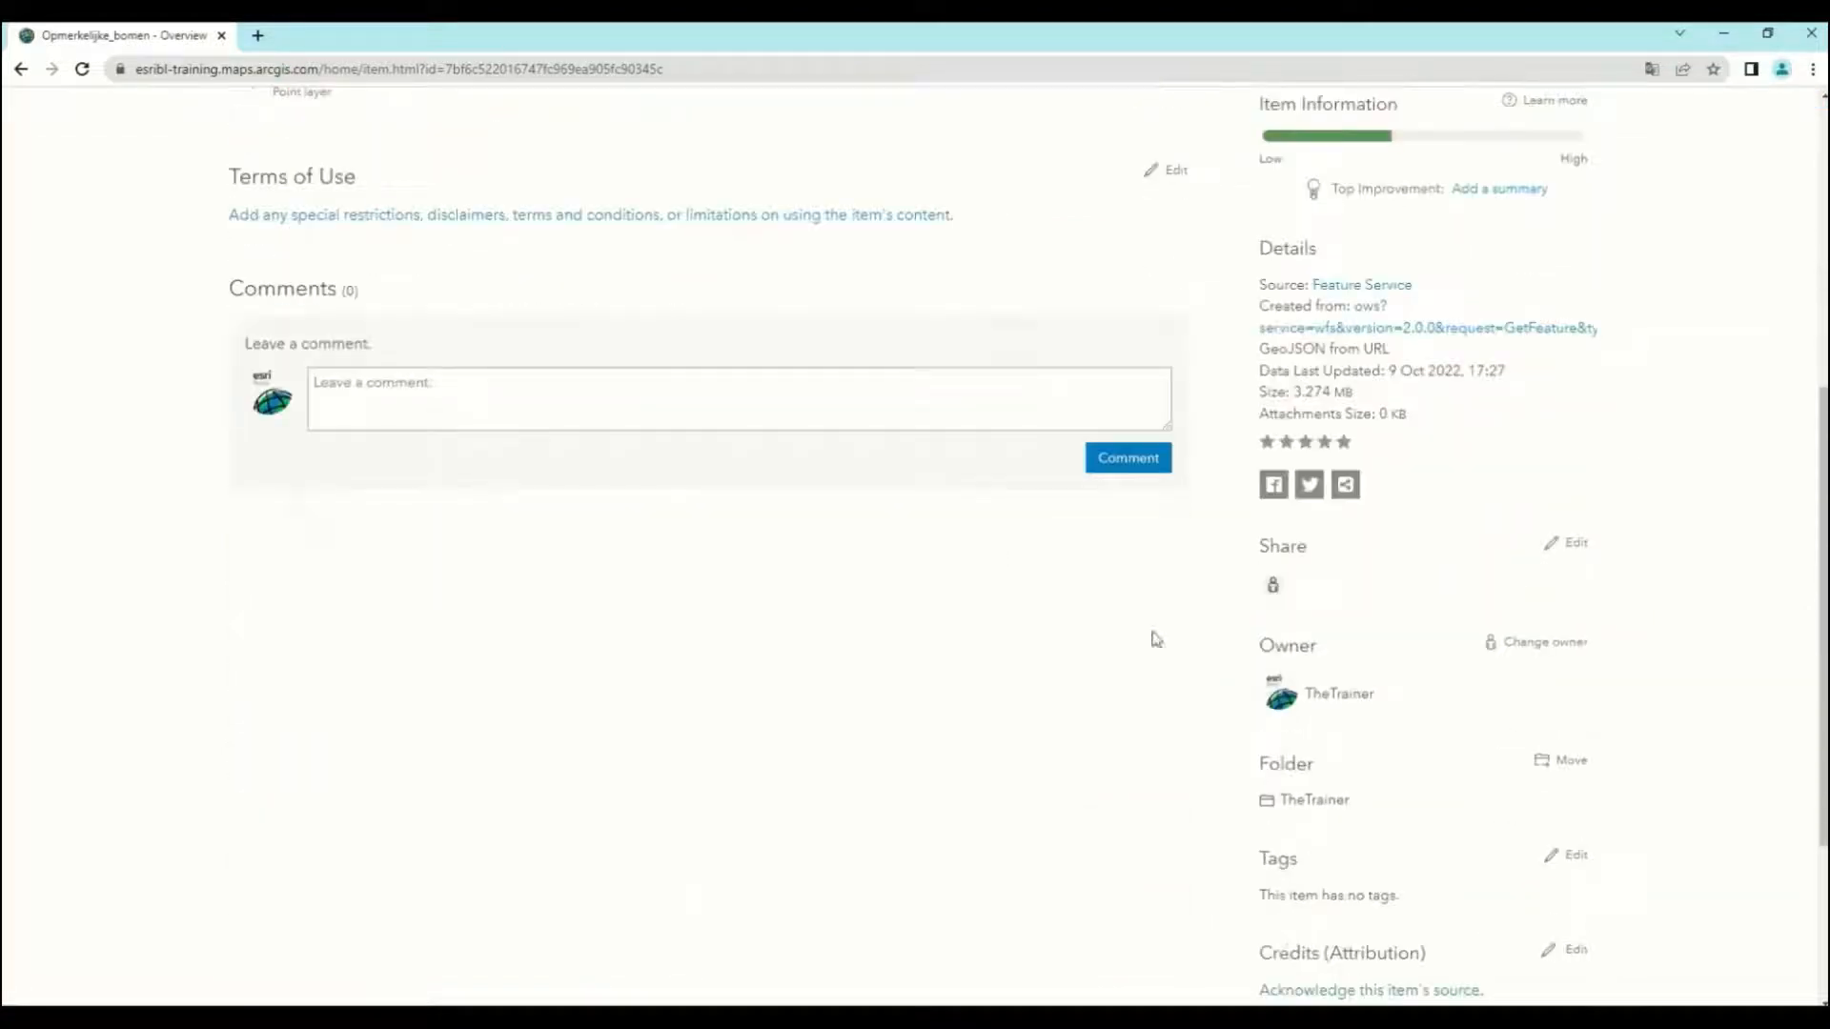
{"action": "left_click", "coordinate": [1581, 550]}
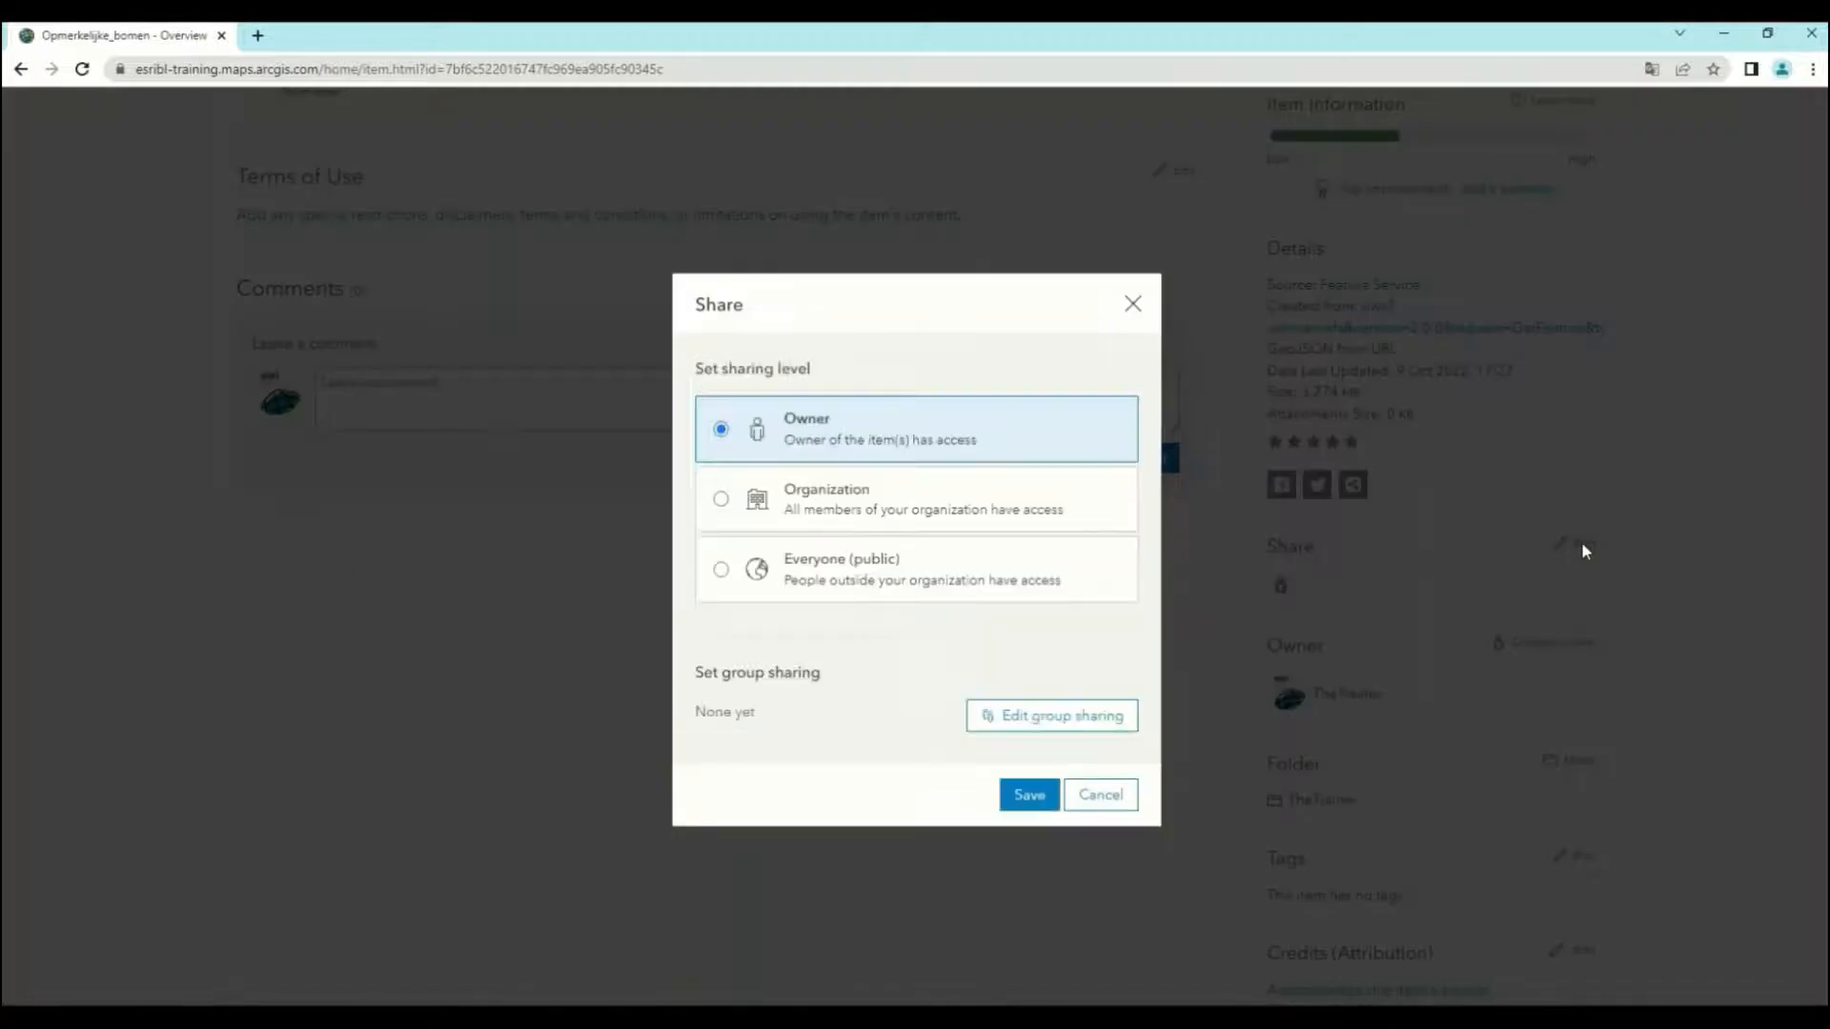
{"action": "left_click", "coordinate": [721, 570]}
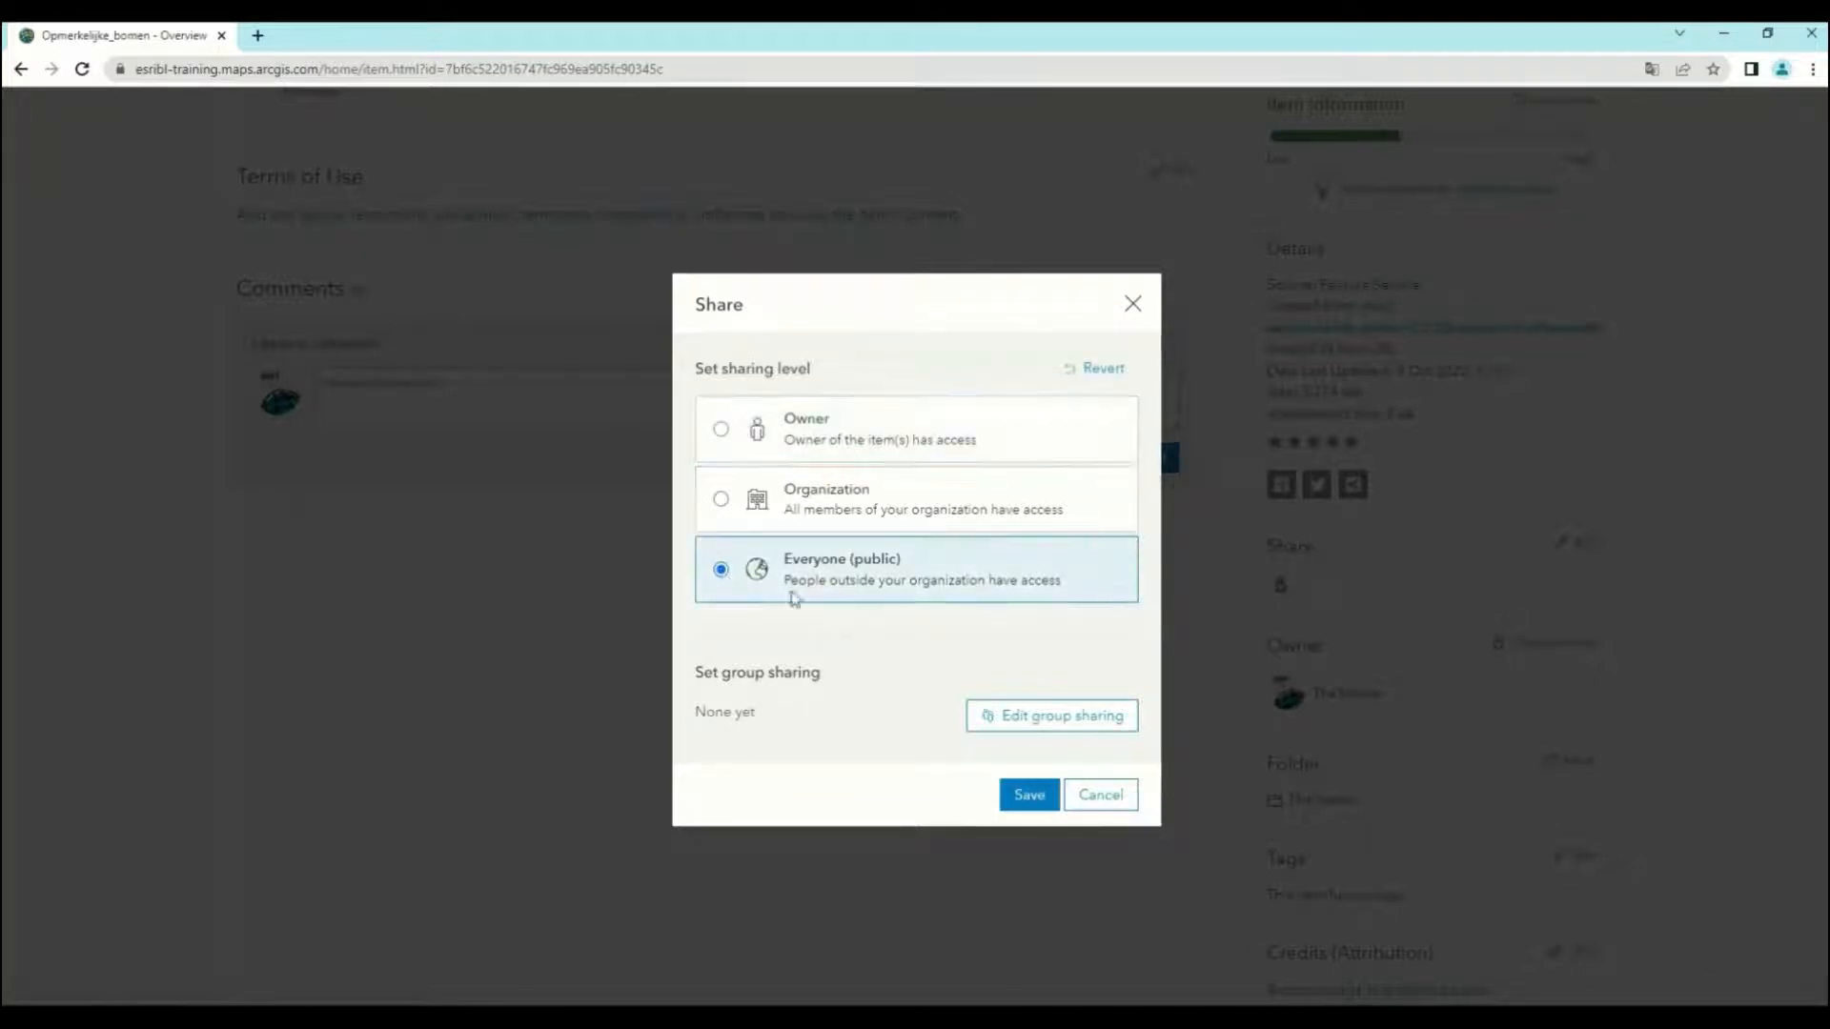
{"action": "left_click", "coordinate": [1029, 795]}
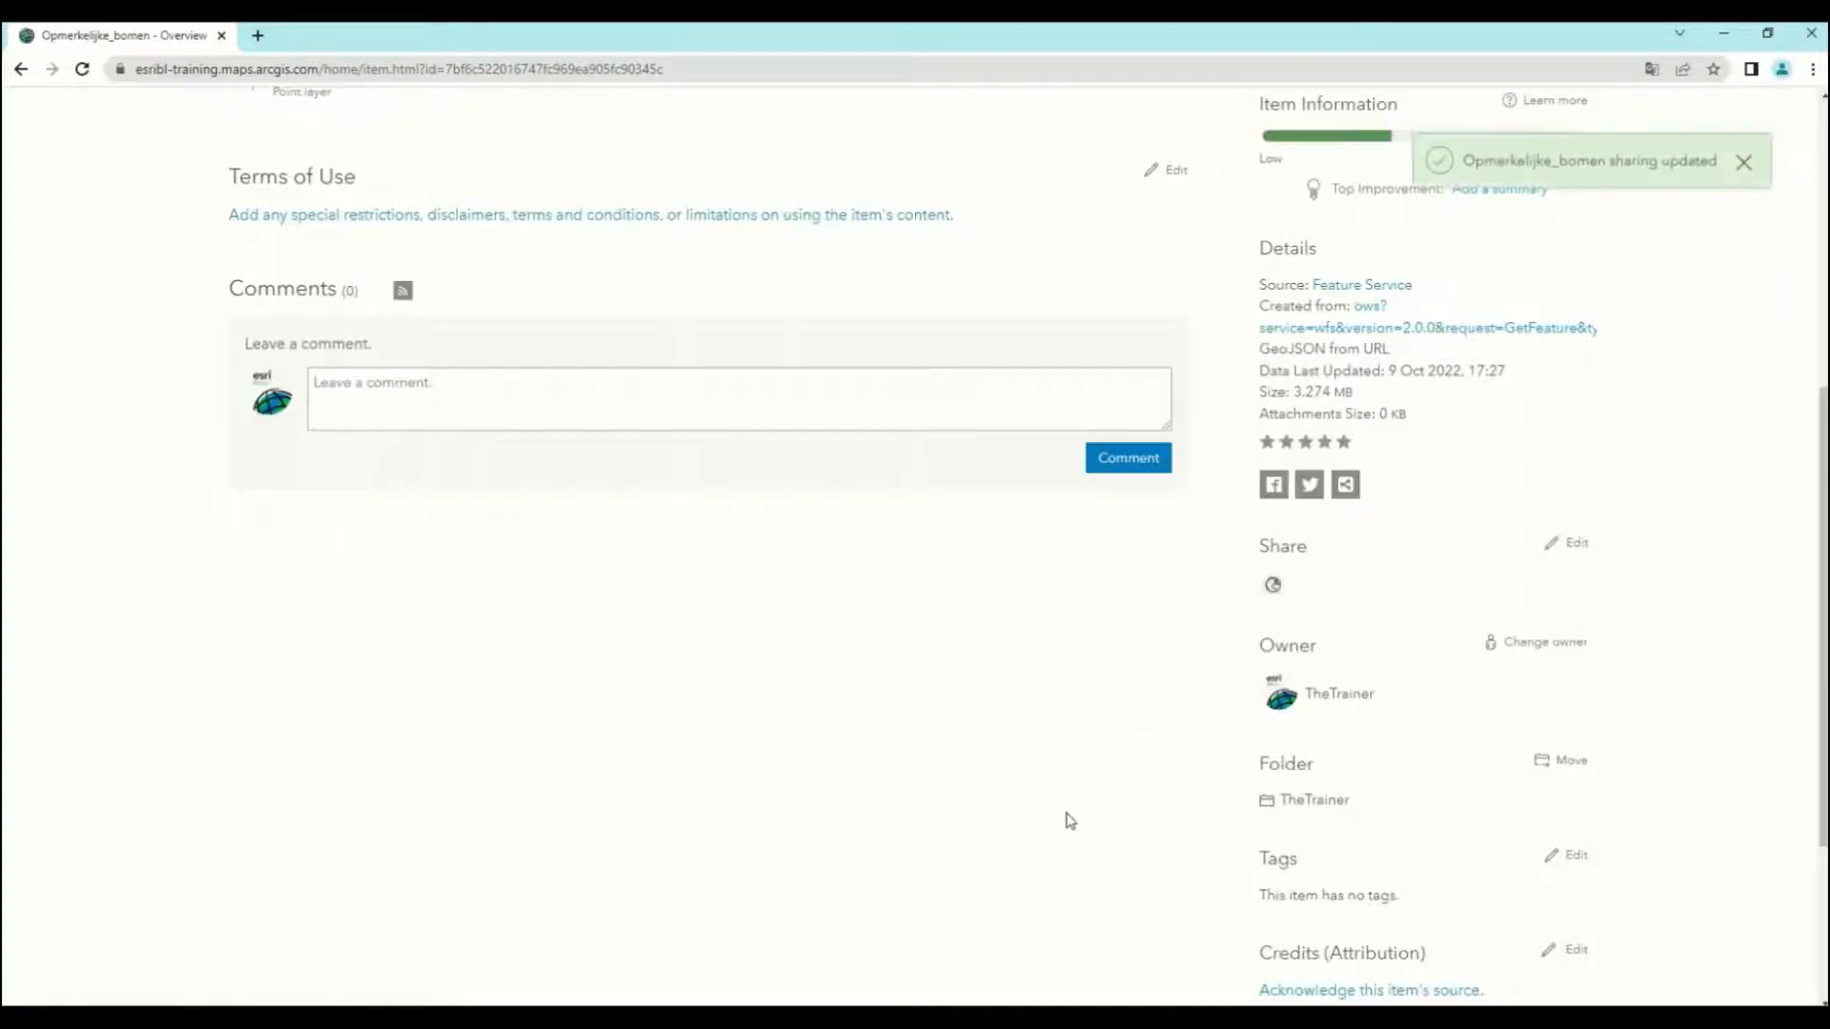
{"action": "scroll", "coordinate": [1092, 791], "scroll_direction": "up", "scroll_amount": 5}
{"action": "left_click", "coordinate": [1744, 164]}
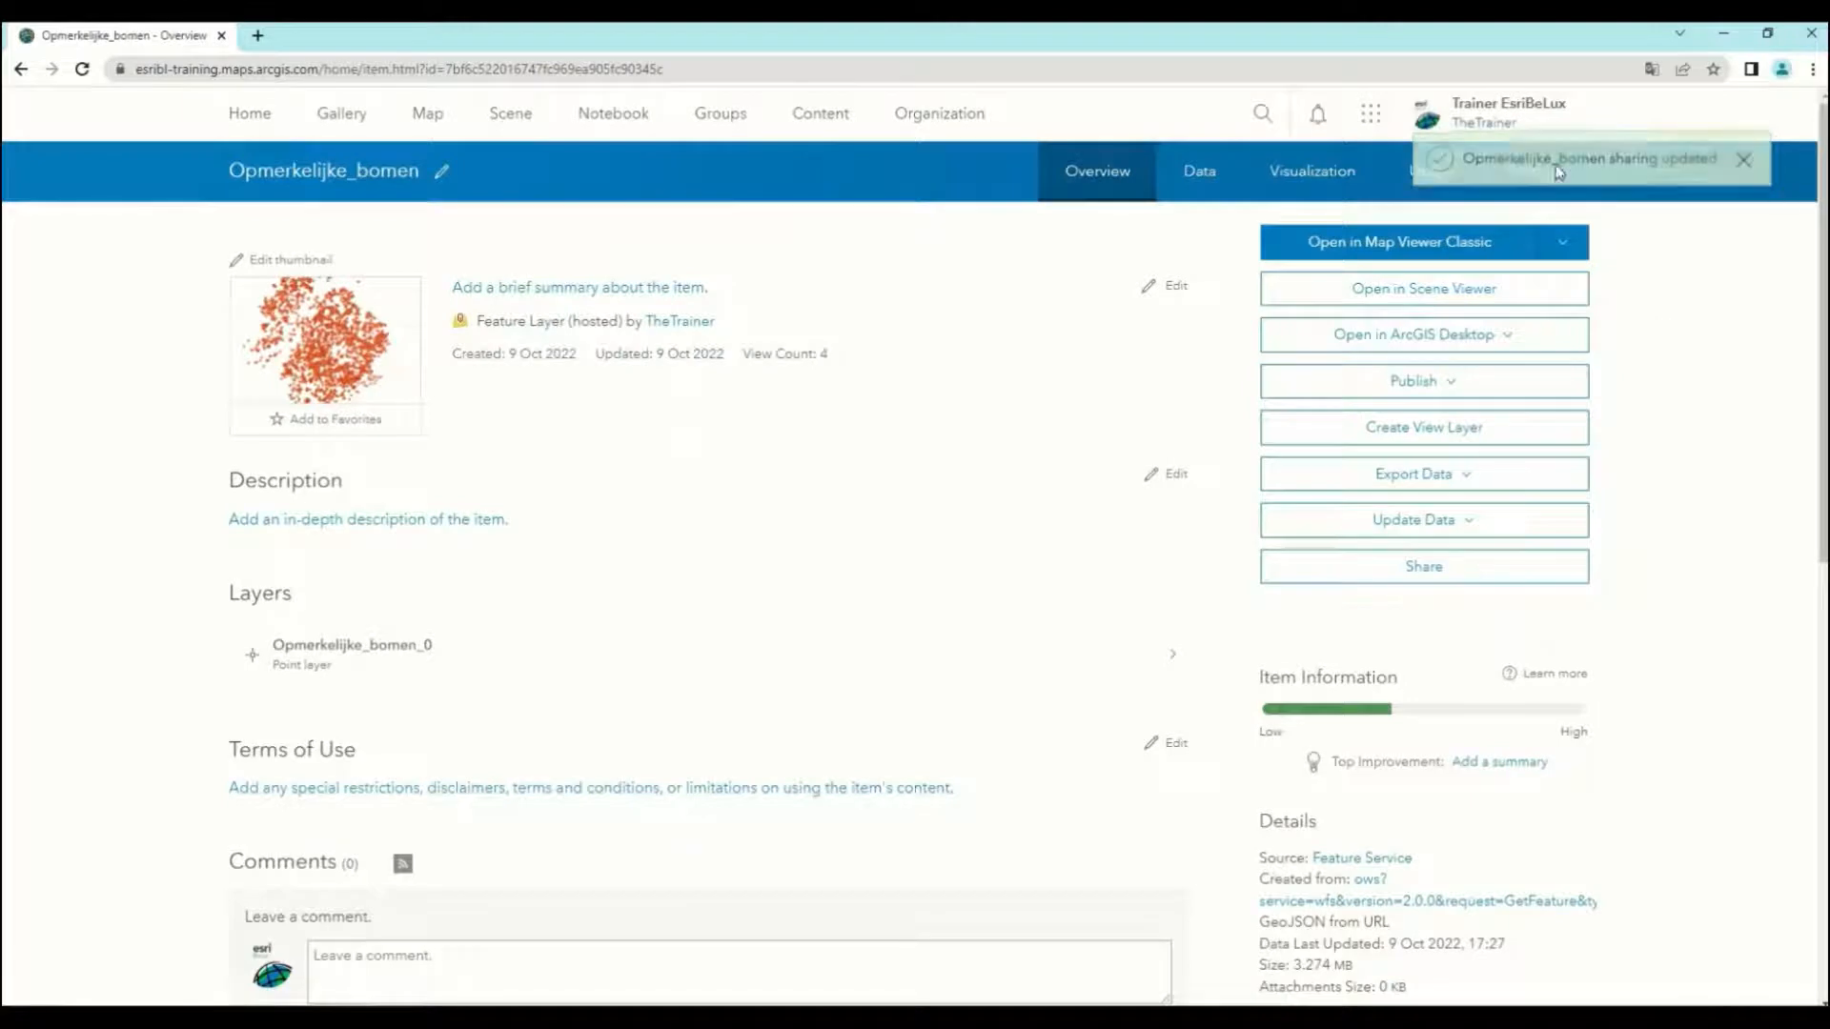
Sign out of the organization site and search it anonymously for opmerkelijke_bomen.
{"action": "left_click", "coordinate": [1503, 124]}
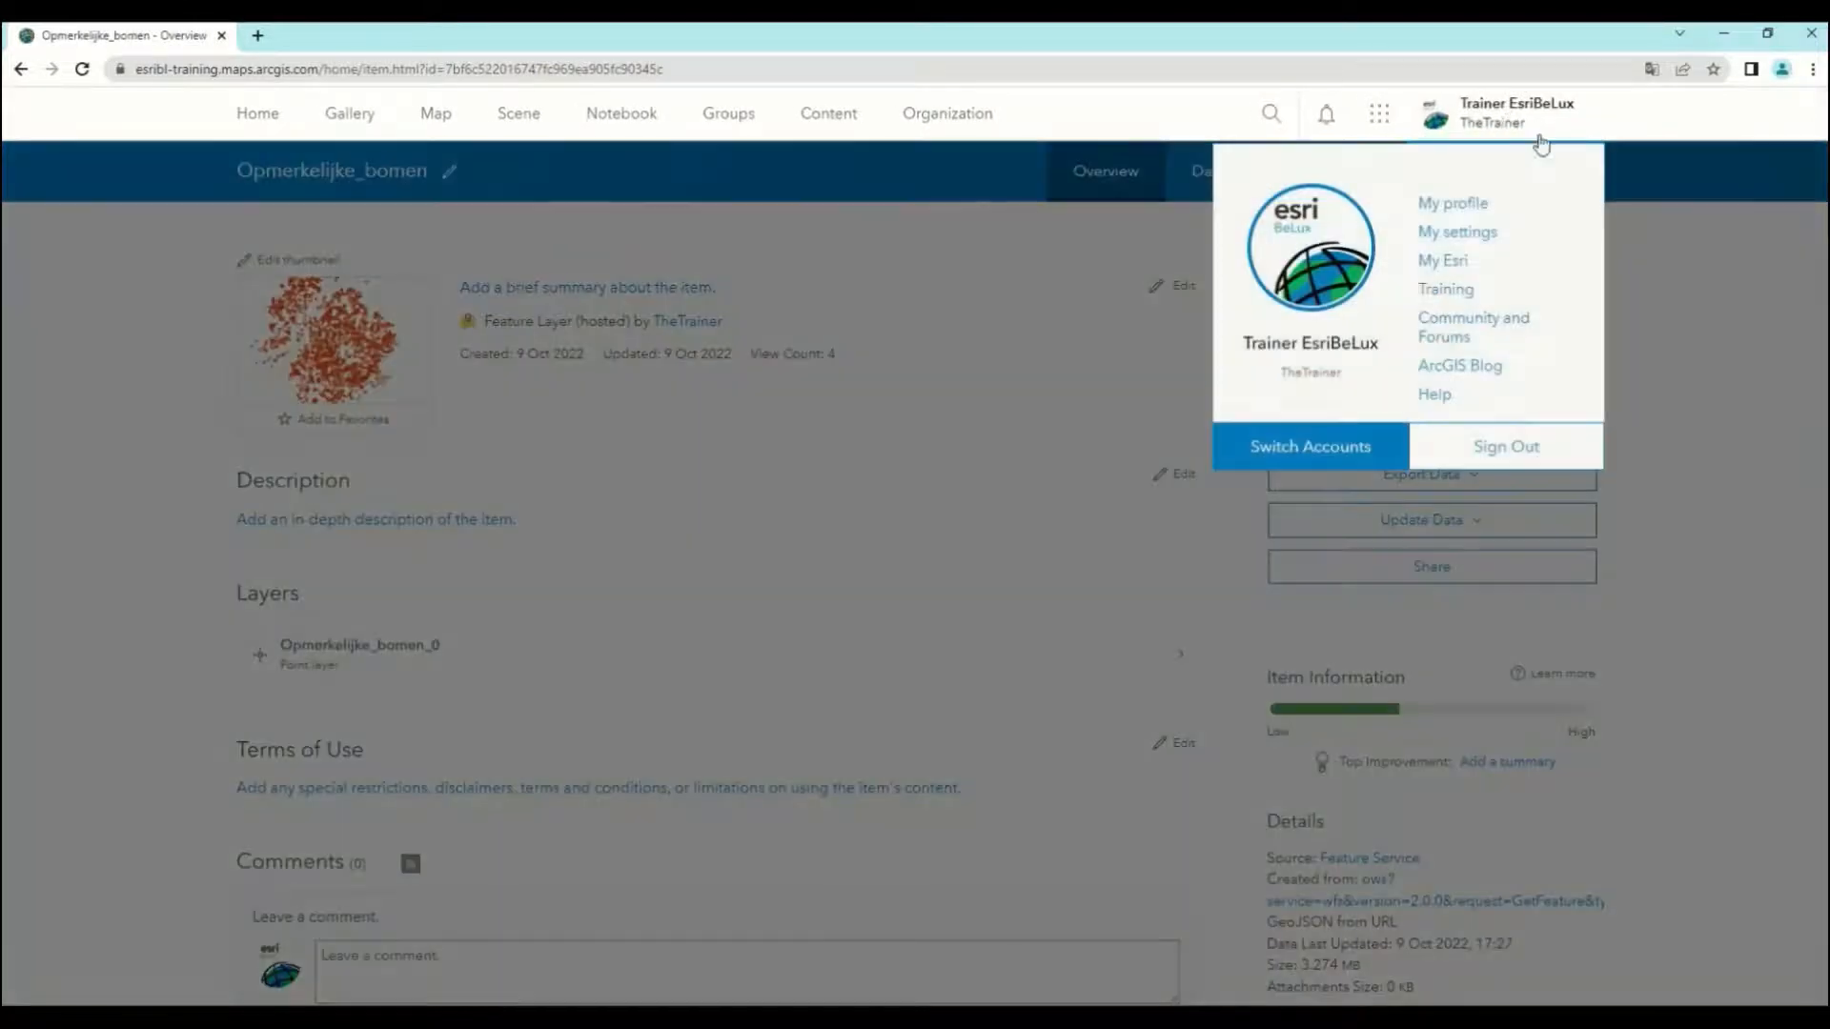
{"action": "left_click", "coordinate": [1513, 455]}
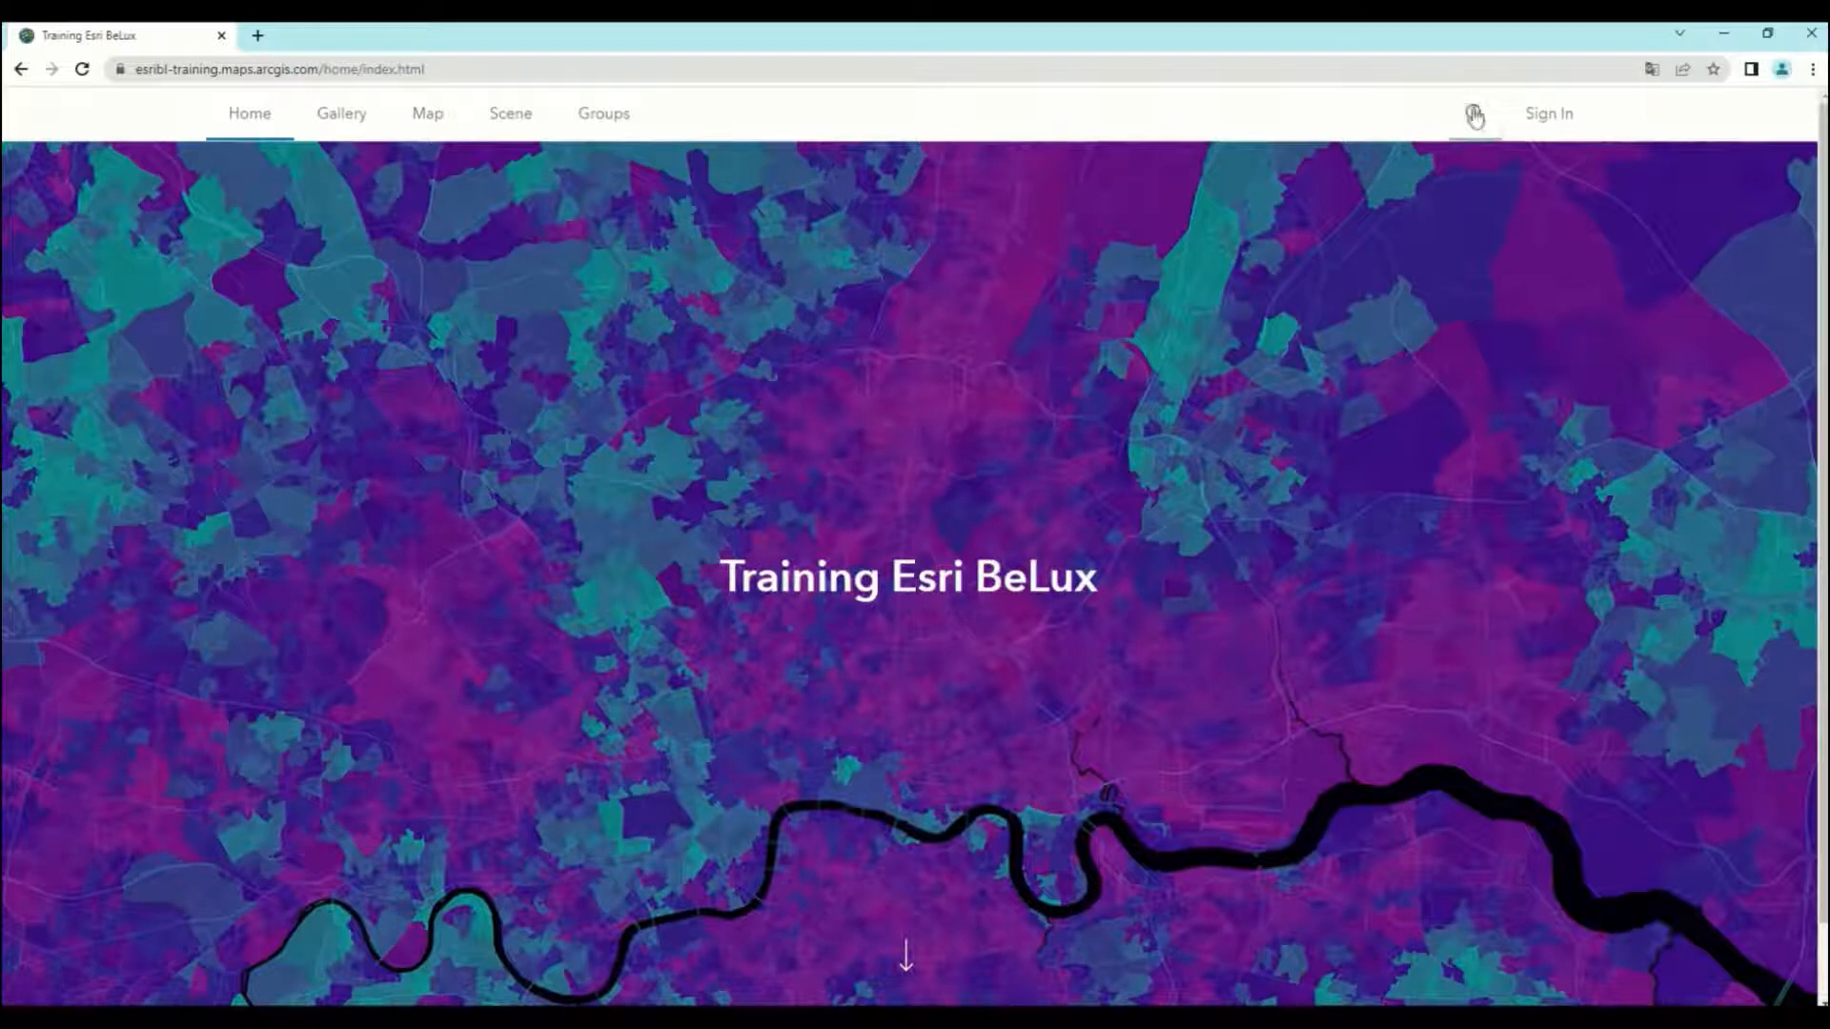
{"action": "left_click", "coordinate": [1472, 117]}
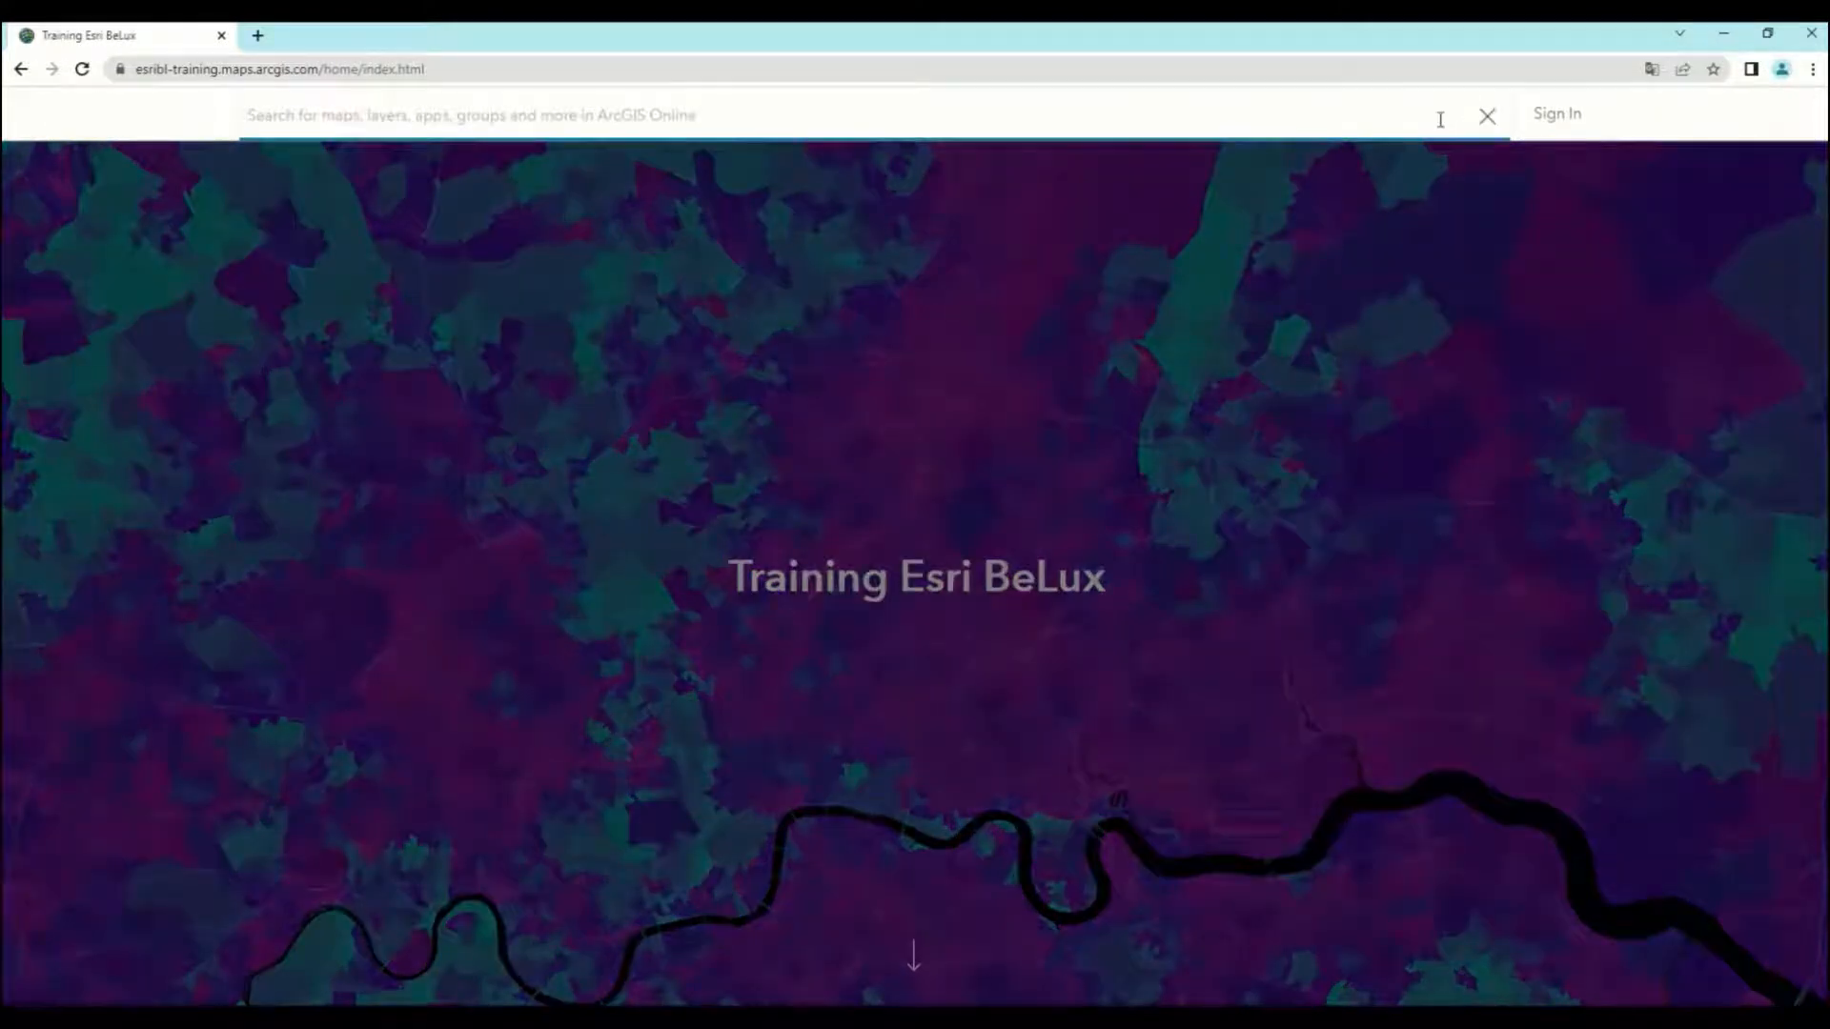
{"action": "type", "text": "oa"}
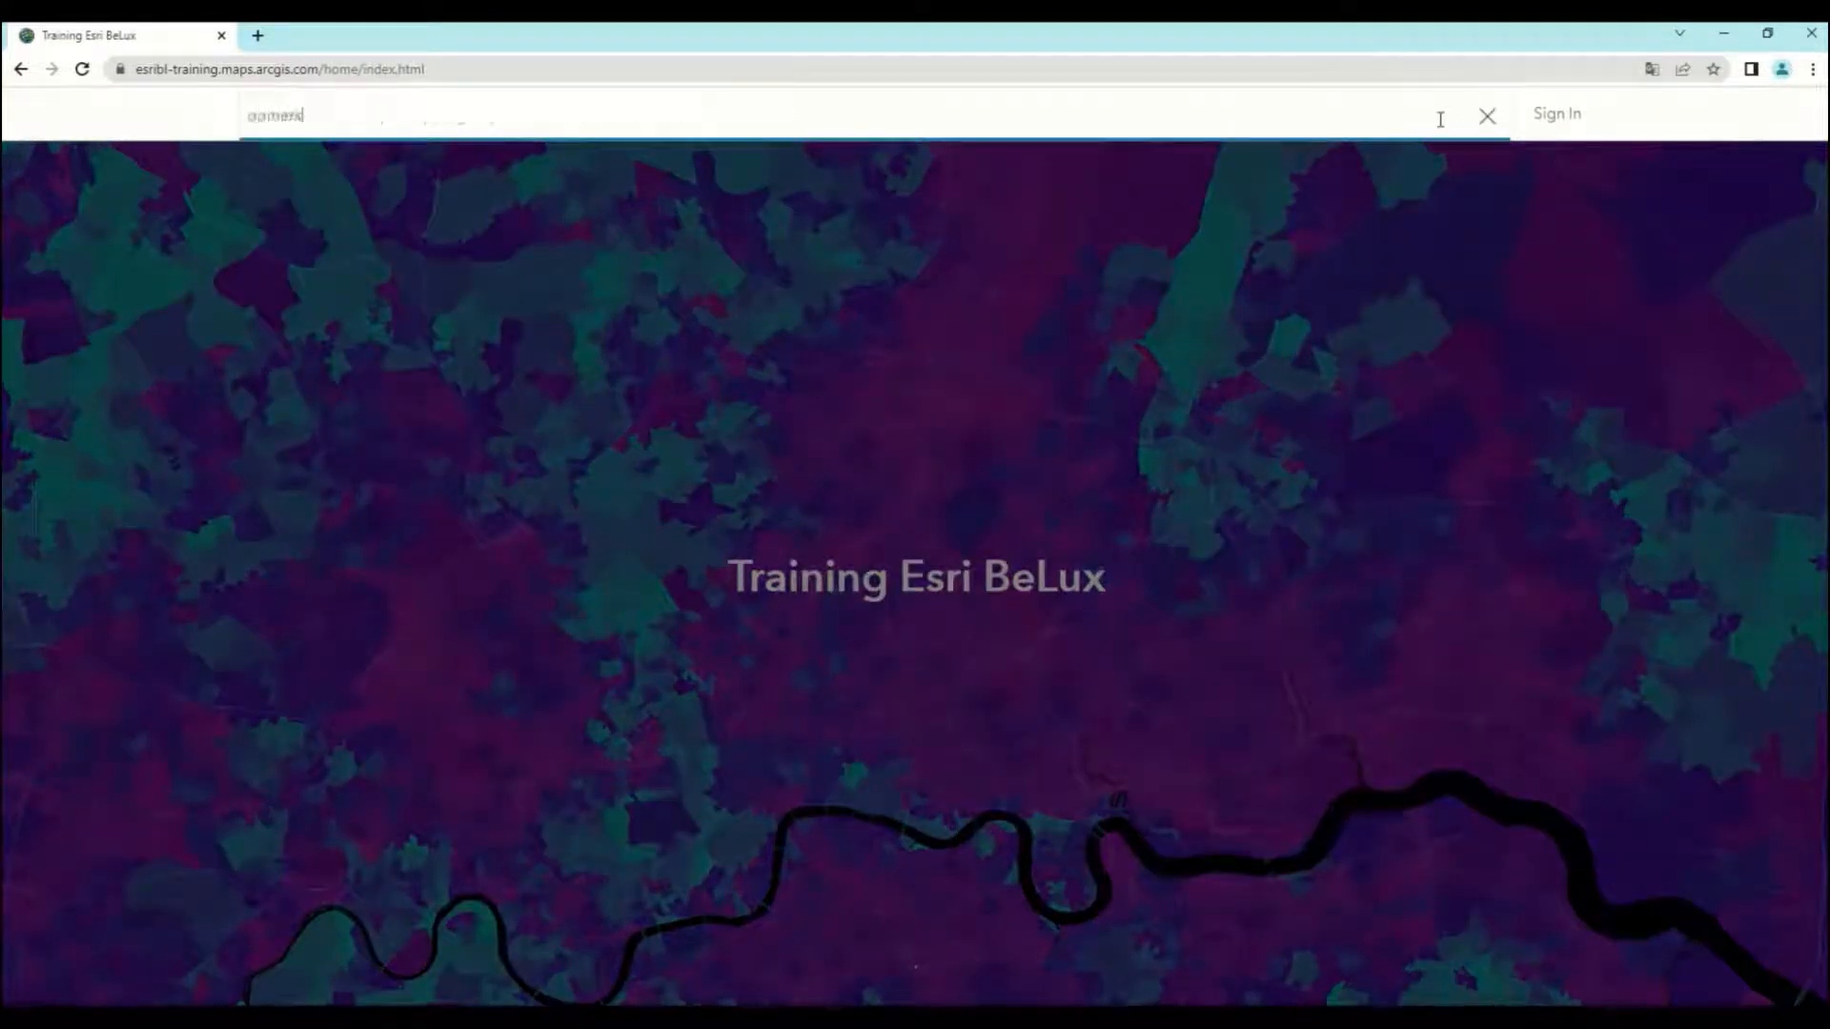
{"action": "type", "text": "merkelijke_bomen"}
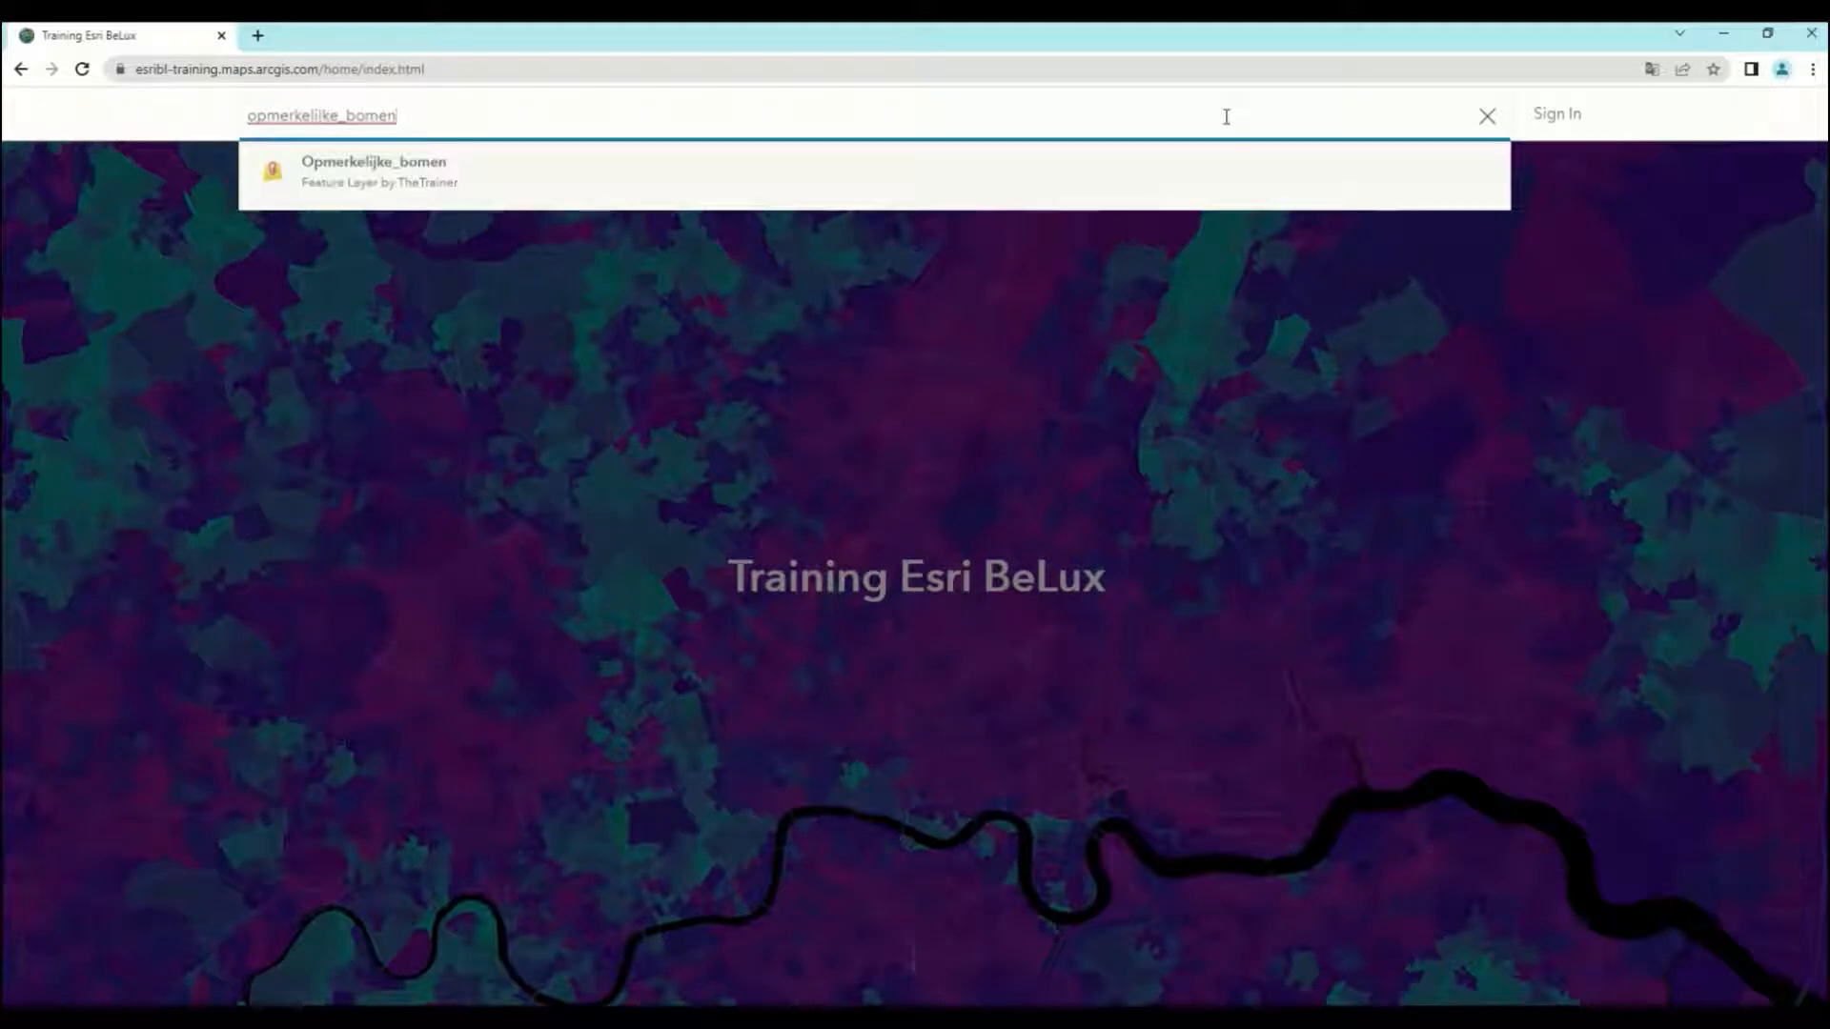
{"action": "key", "text": "Return"}
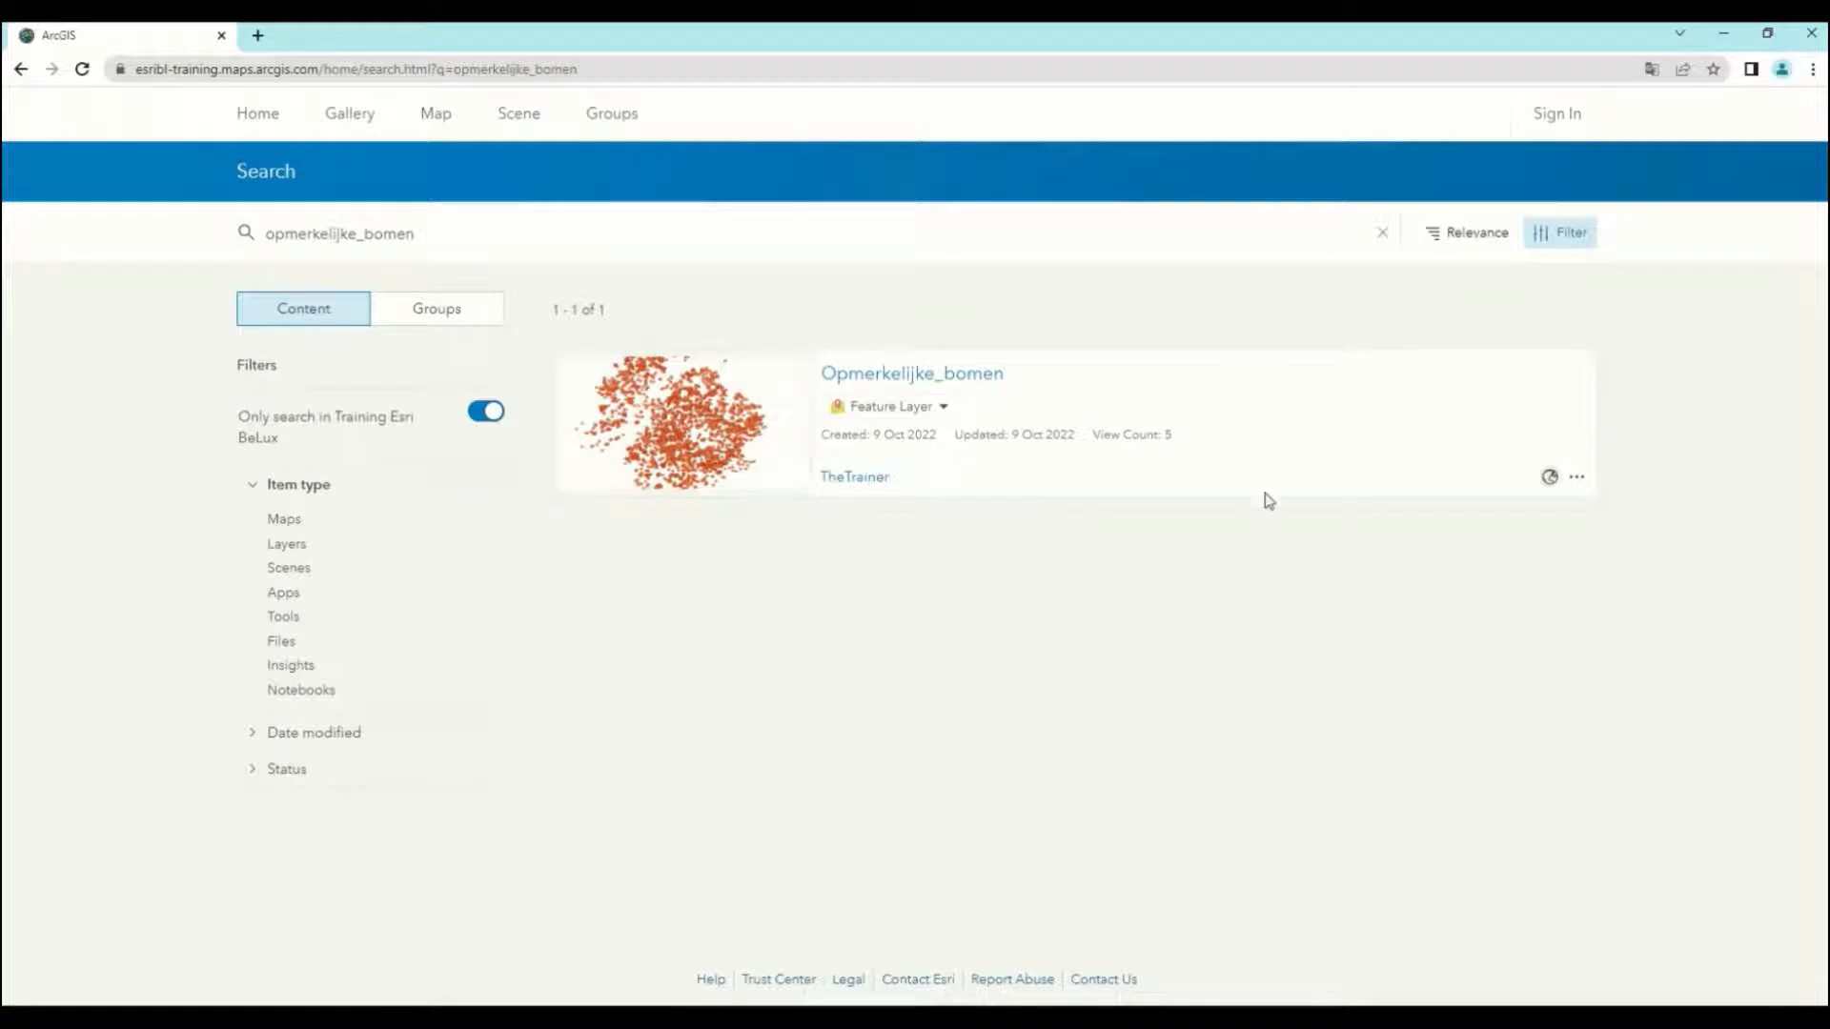
{"action": "left_click", "coordinate": [481, 417]}
Sign back in to the Training Esri BeLux organization with the account username and password.
{"action": "left_click", "coordinate": [1562, 120]}
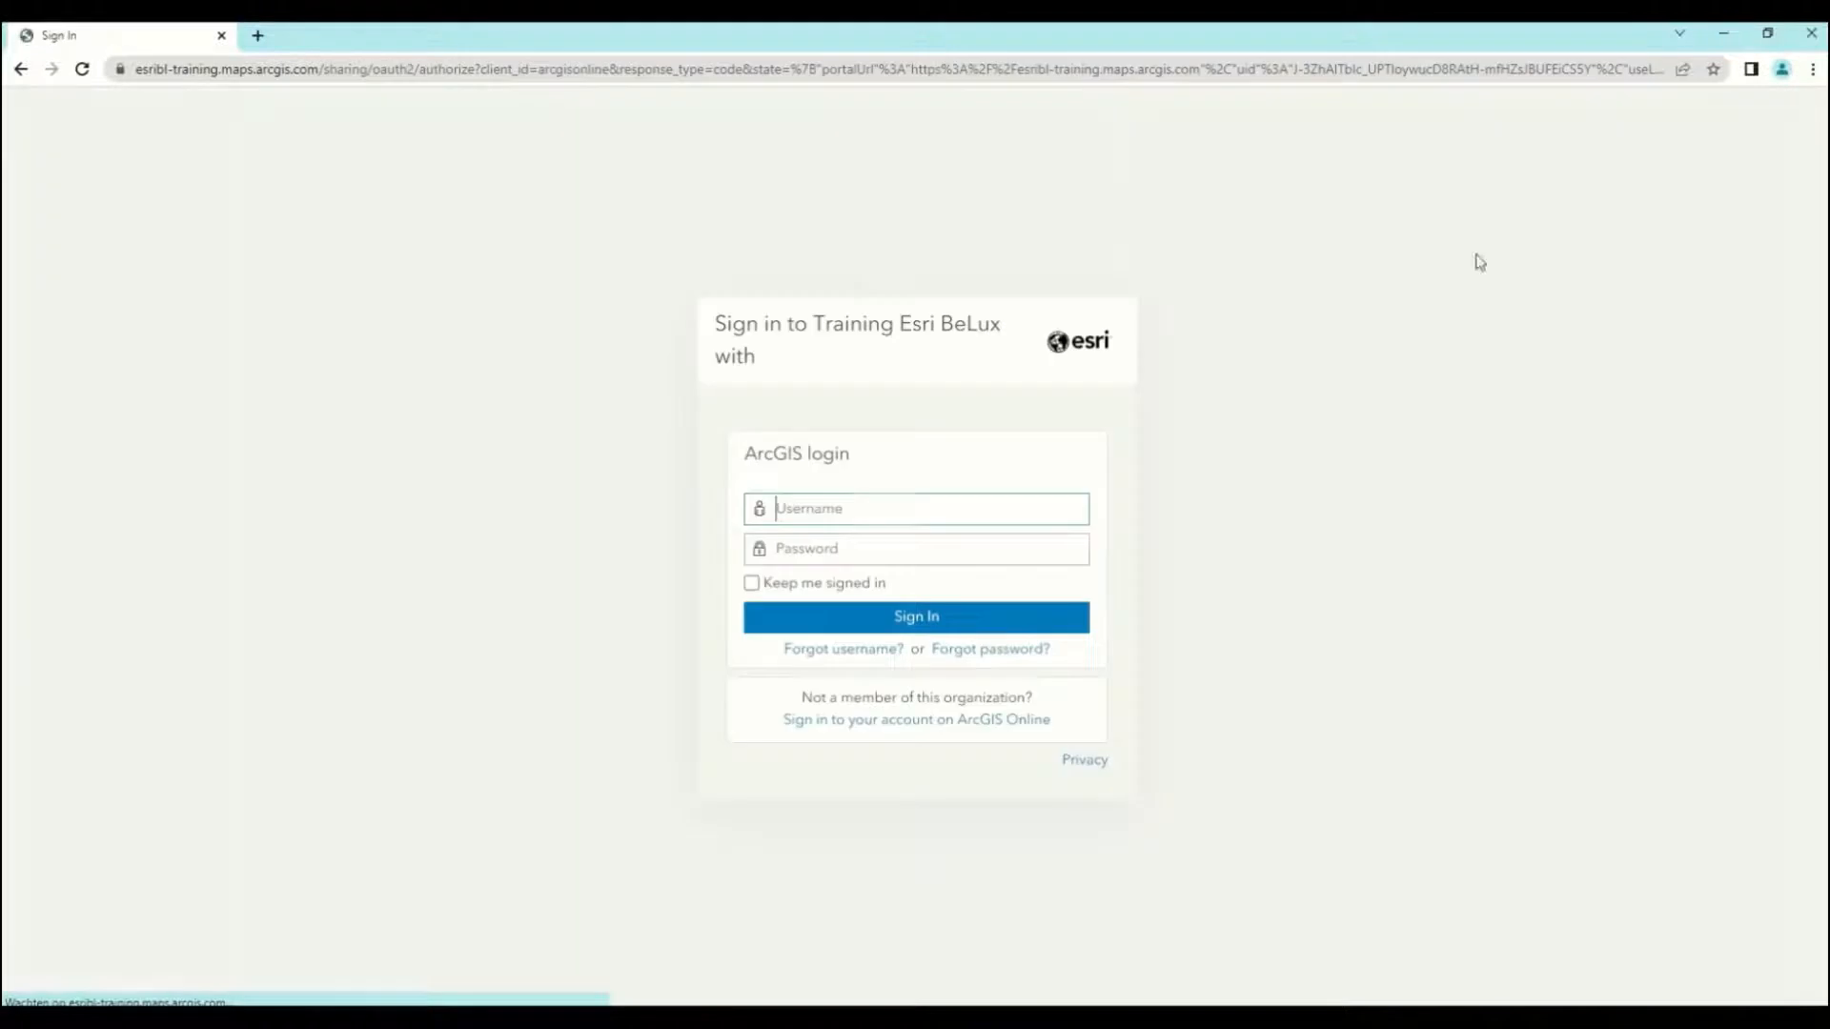
{"action": "type", "text": "Di"}
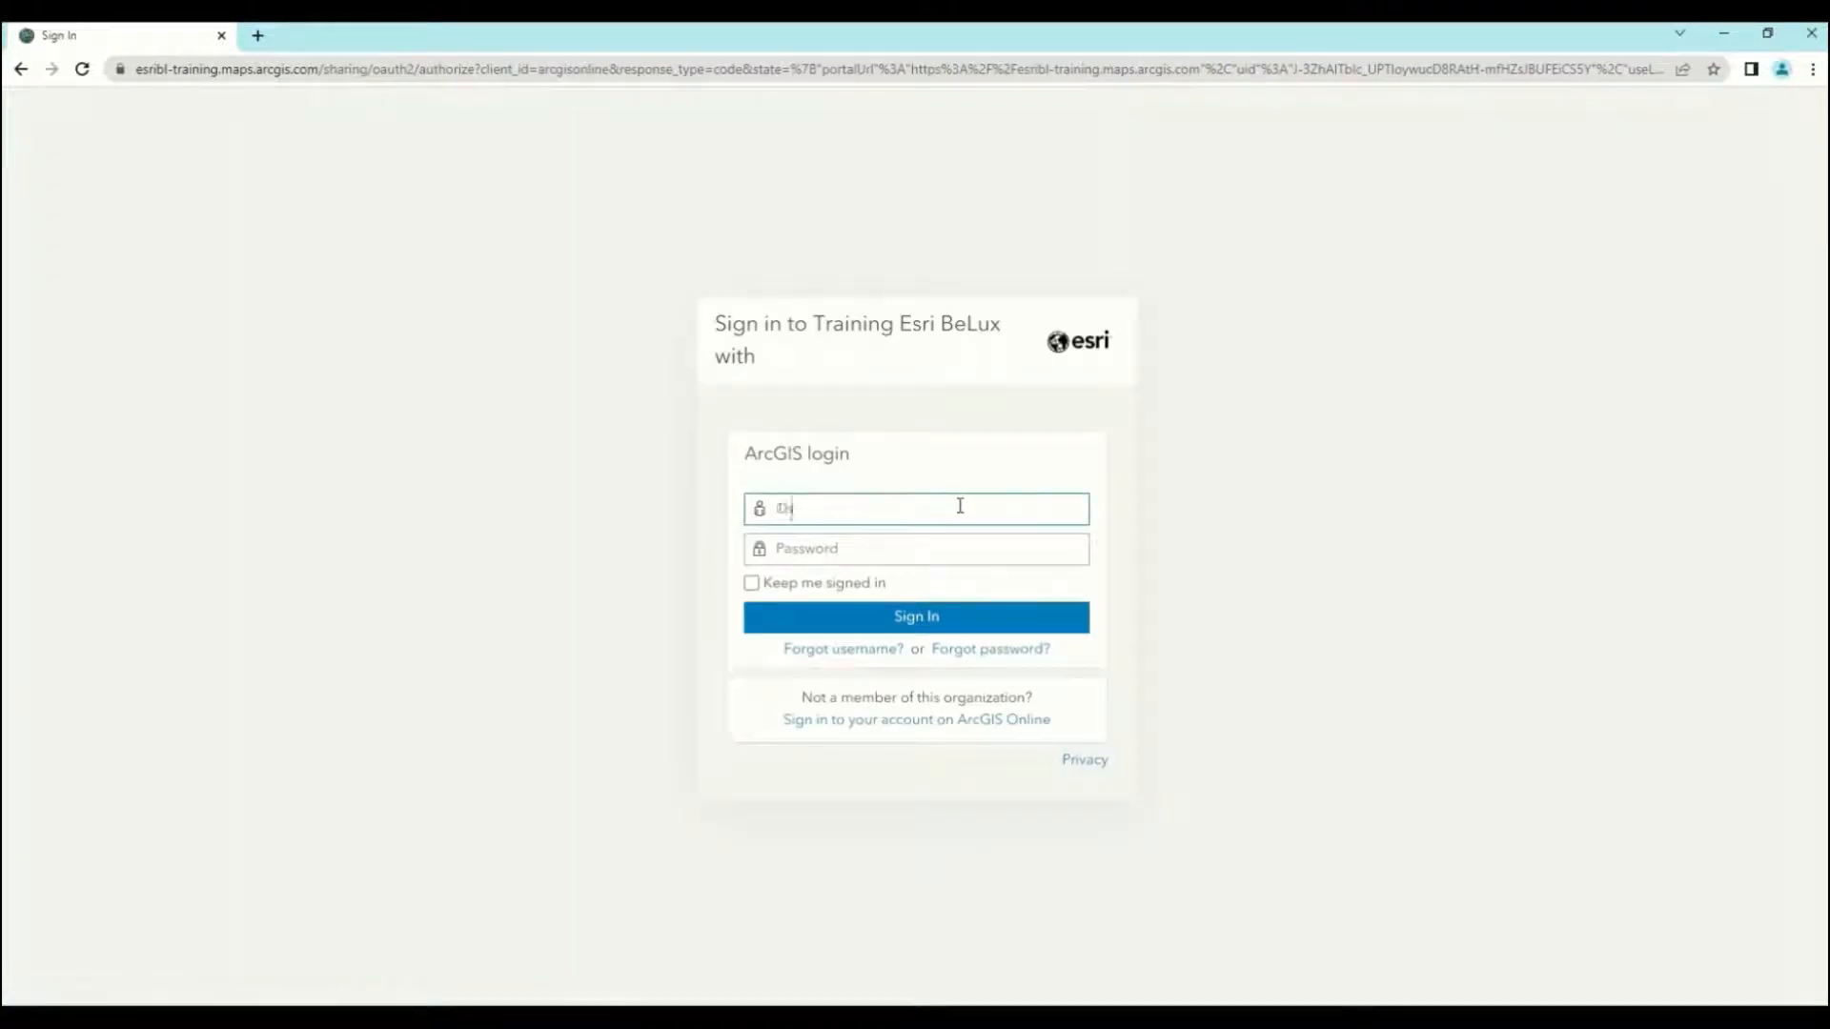
{"action": "type", "text": "eTrainer"}
{"action": "key", "text": "Tab"}
{"action": "type", "text": "*****"}
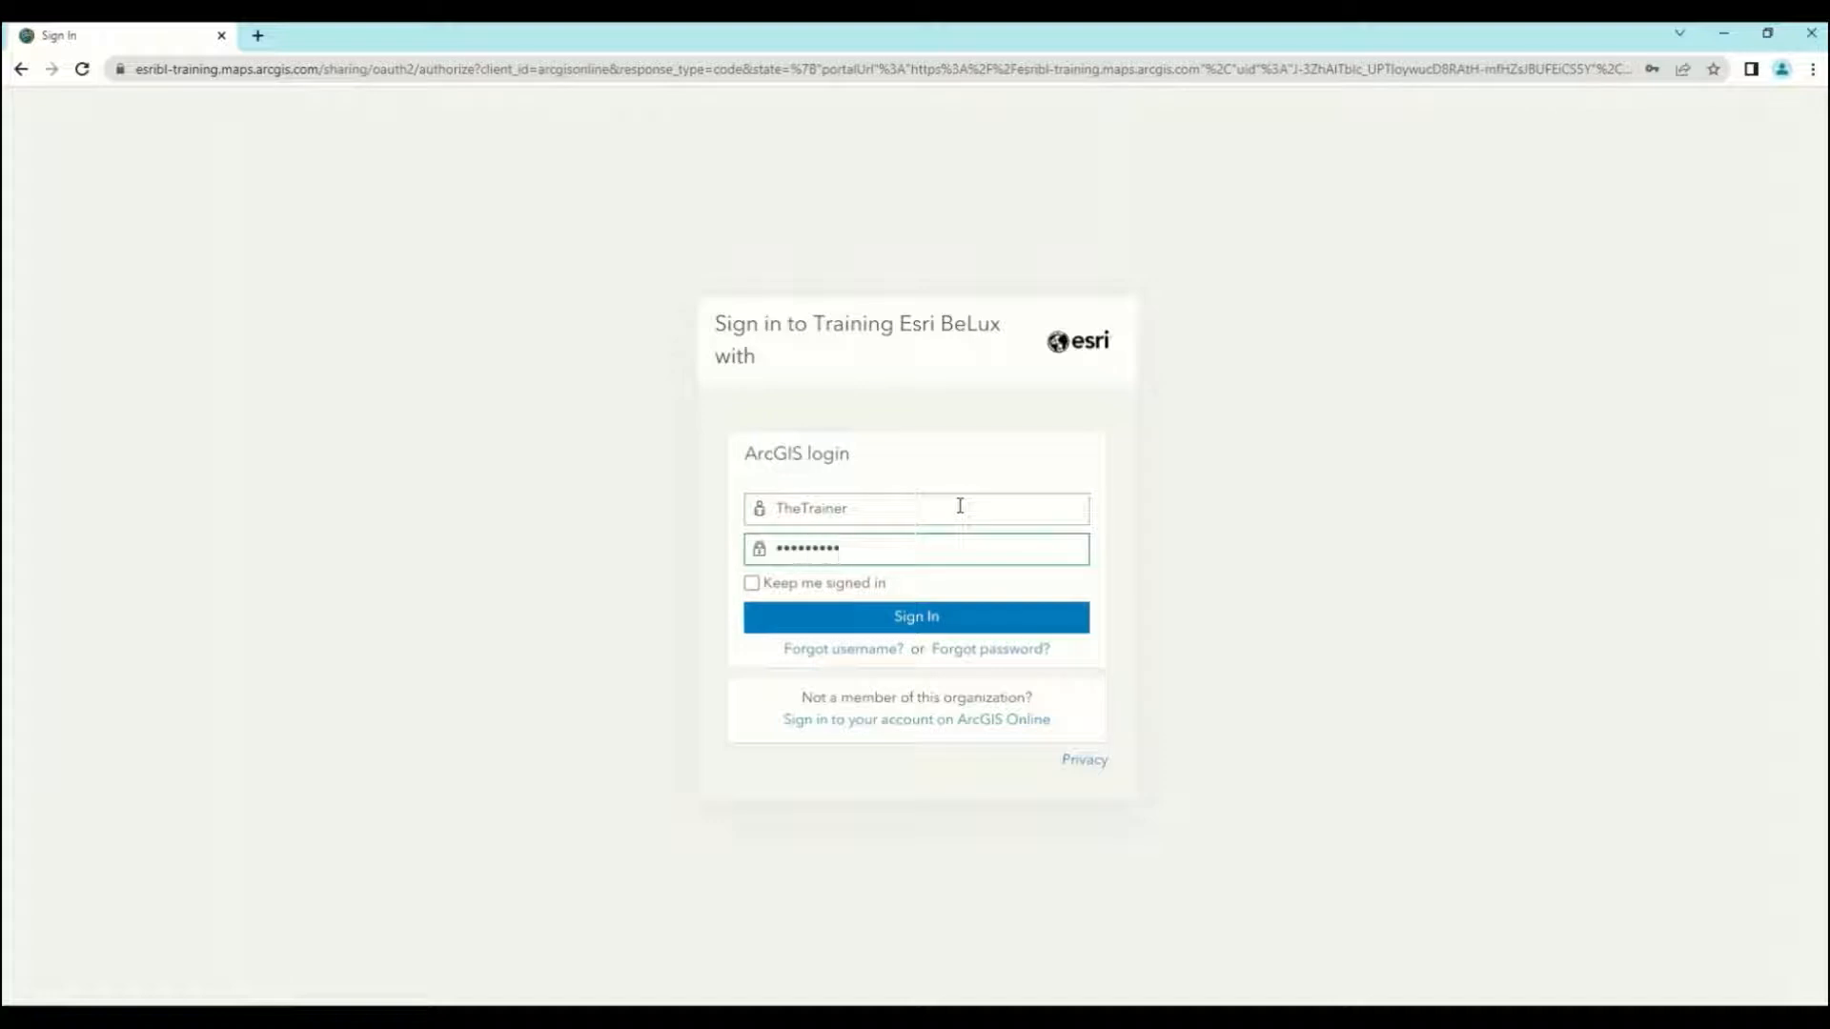
{"action": "key", "text": "Return"}
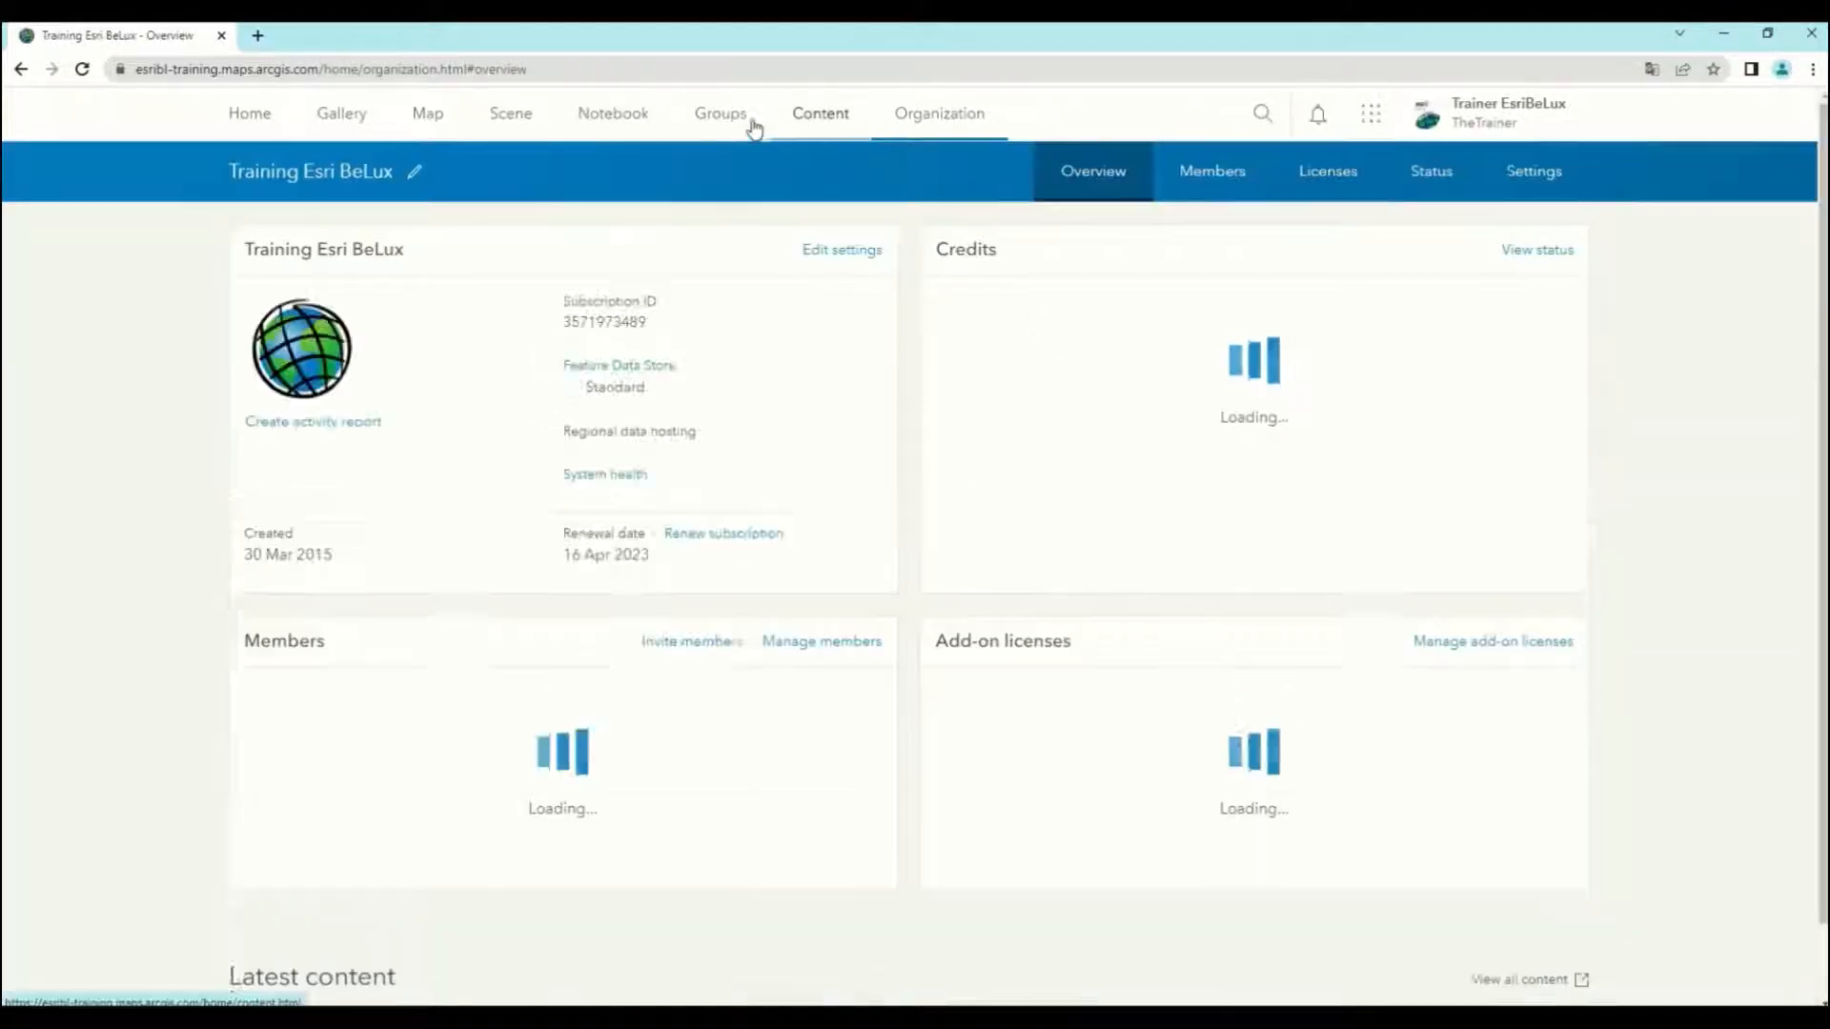
View the Groups page's lists of My Groups, Featured Groups and My Organization's Groups.
{"action": "left_click", "coordinate": [707, 127]}
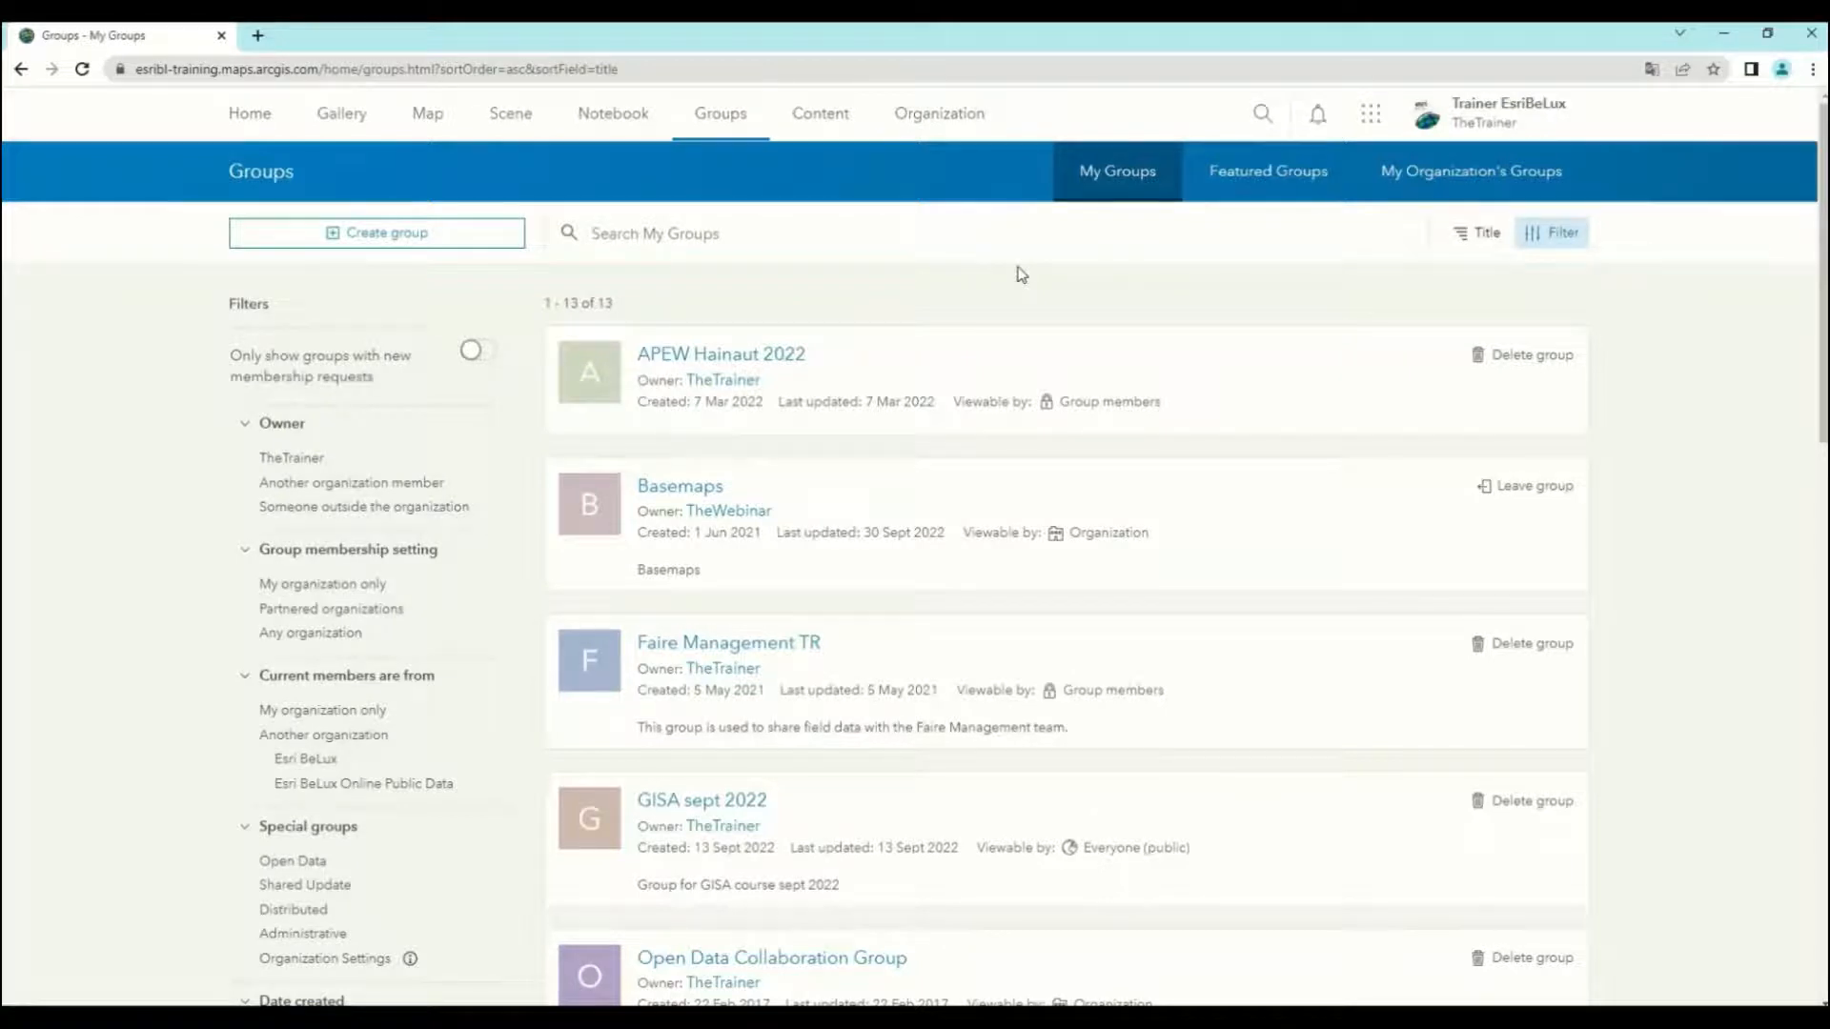
{"action": "left_click", "coordinate": [1272, 184]}
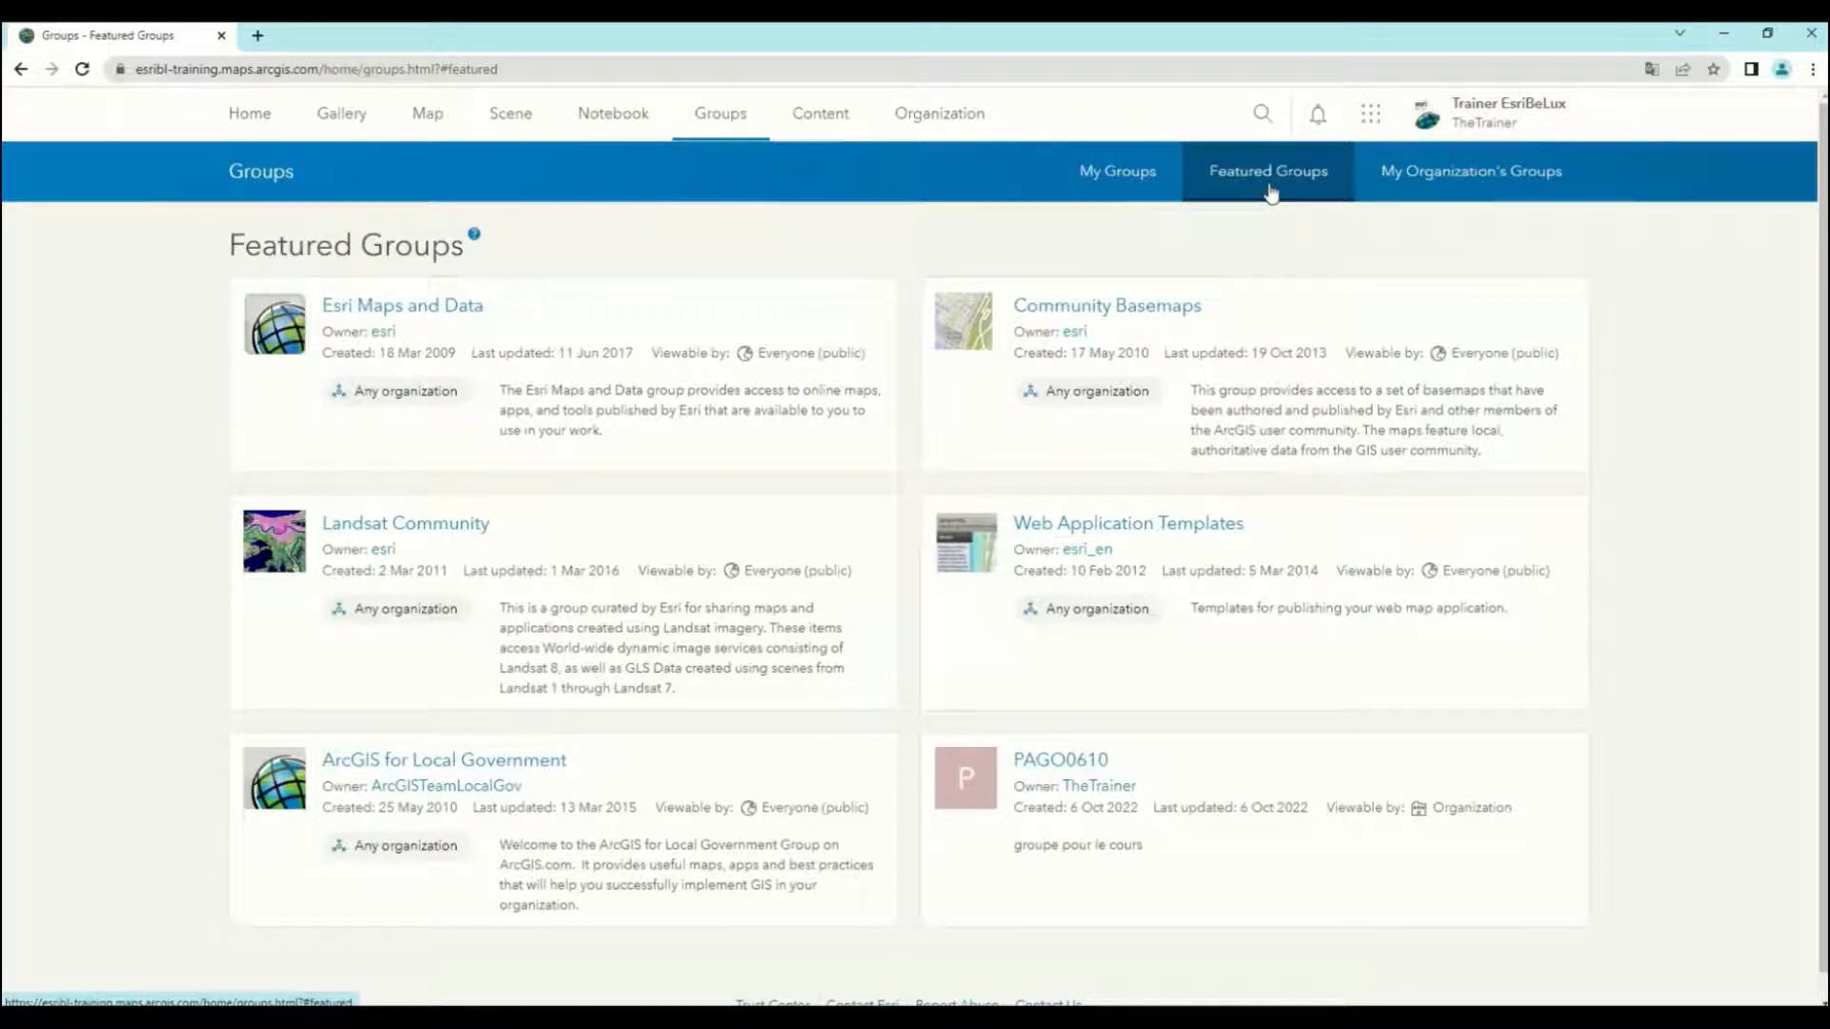
{"action": "left_click", "coordinate": [1437, 181]}
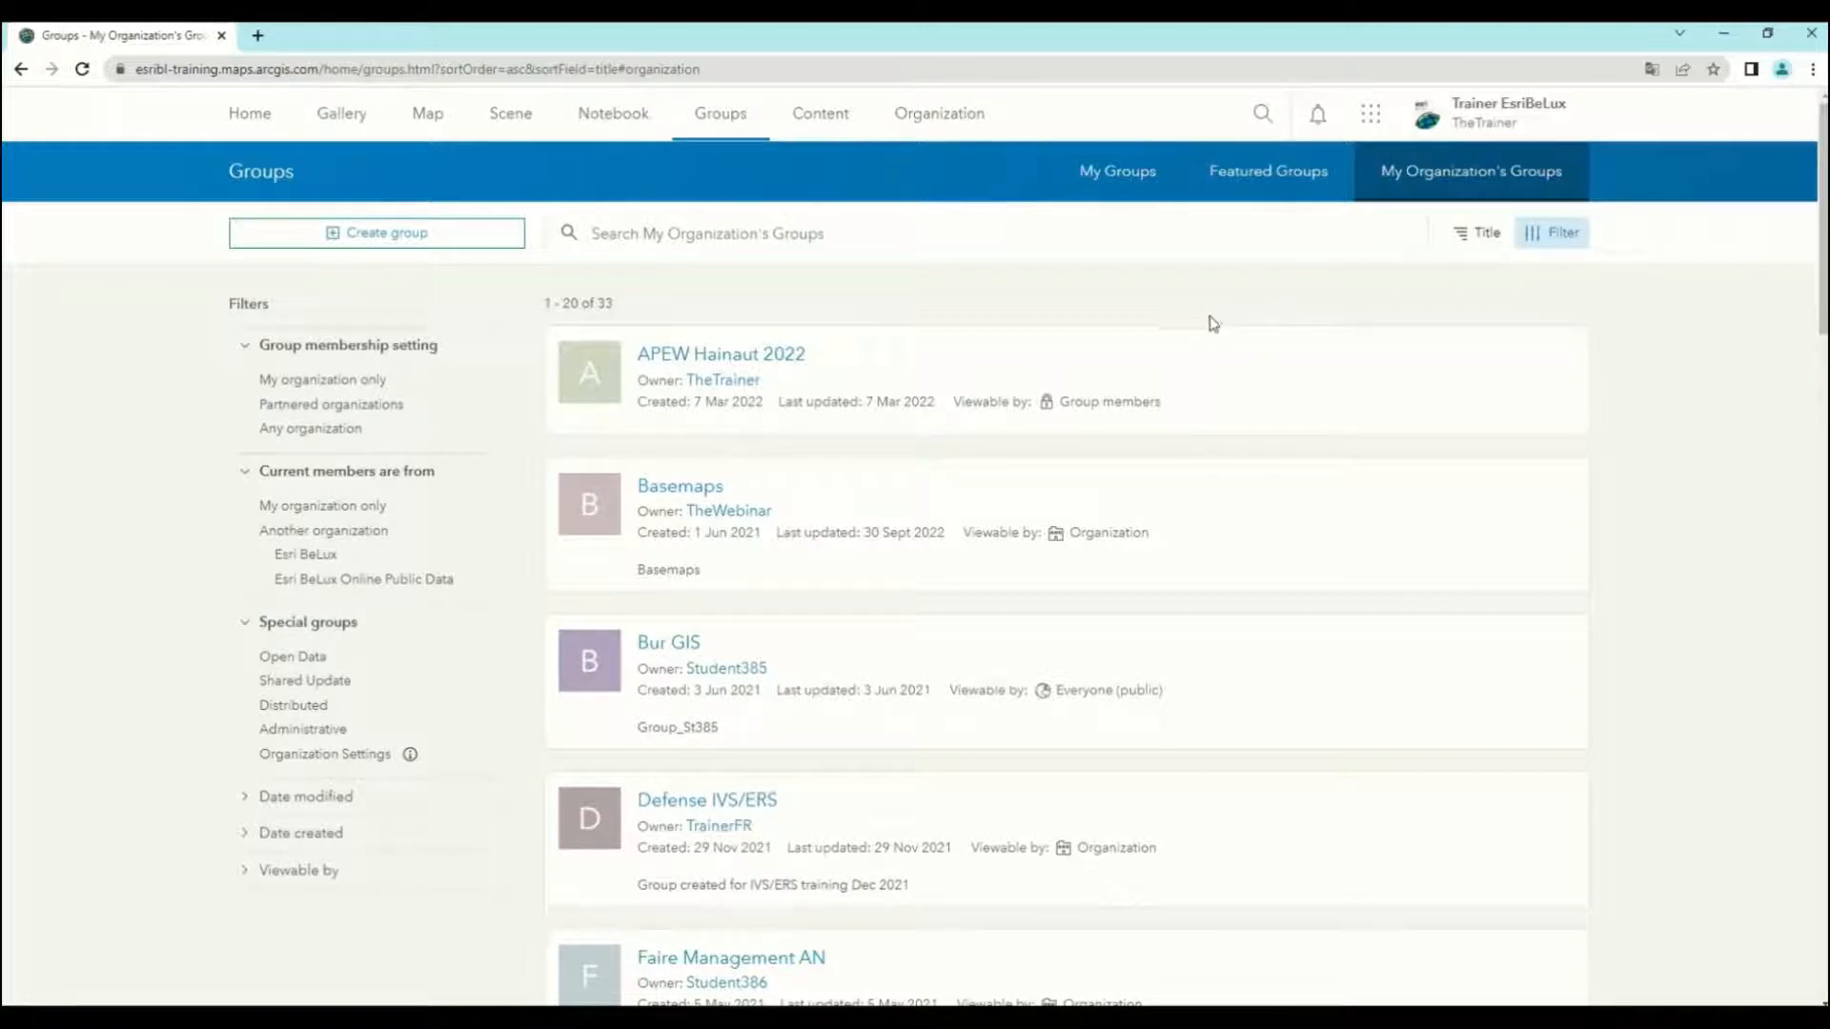
Start creating a new group and name it Bomen in Brussel.
{"action": "left_click", "coordinate": [410, 249]}
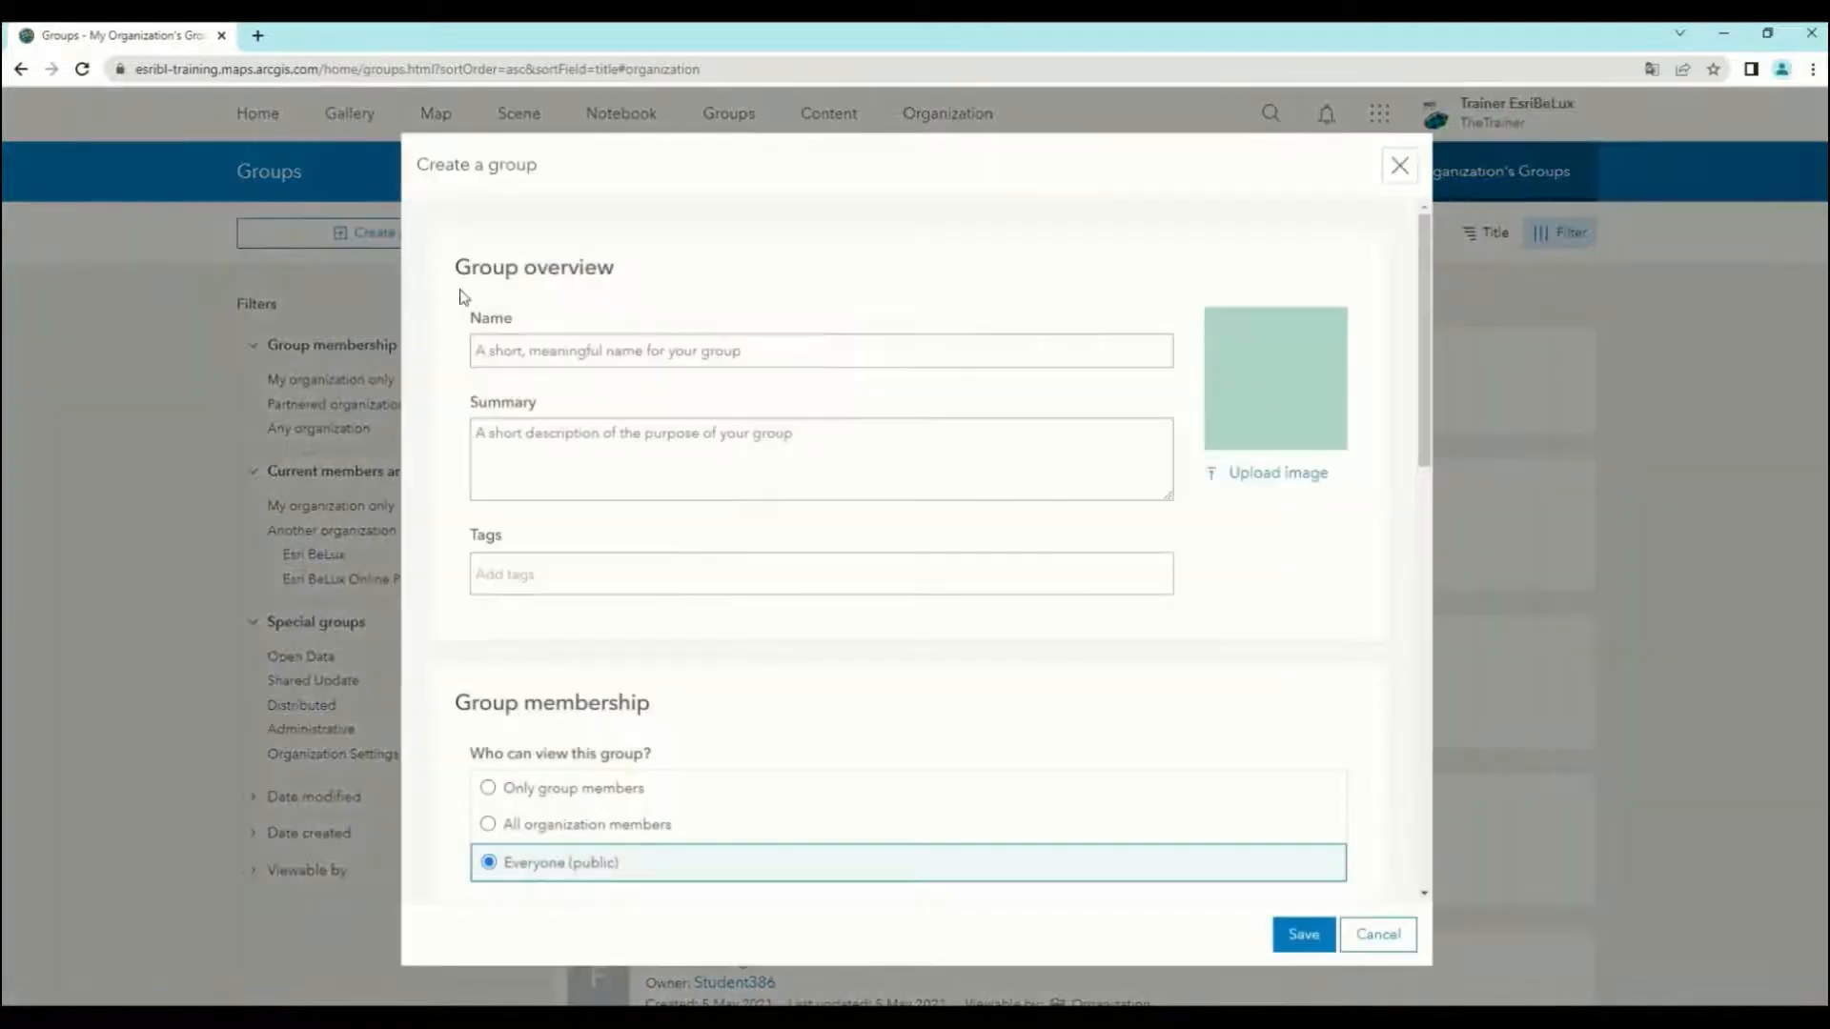
{"action": "left_click", "coordinate": [584, 352]}
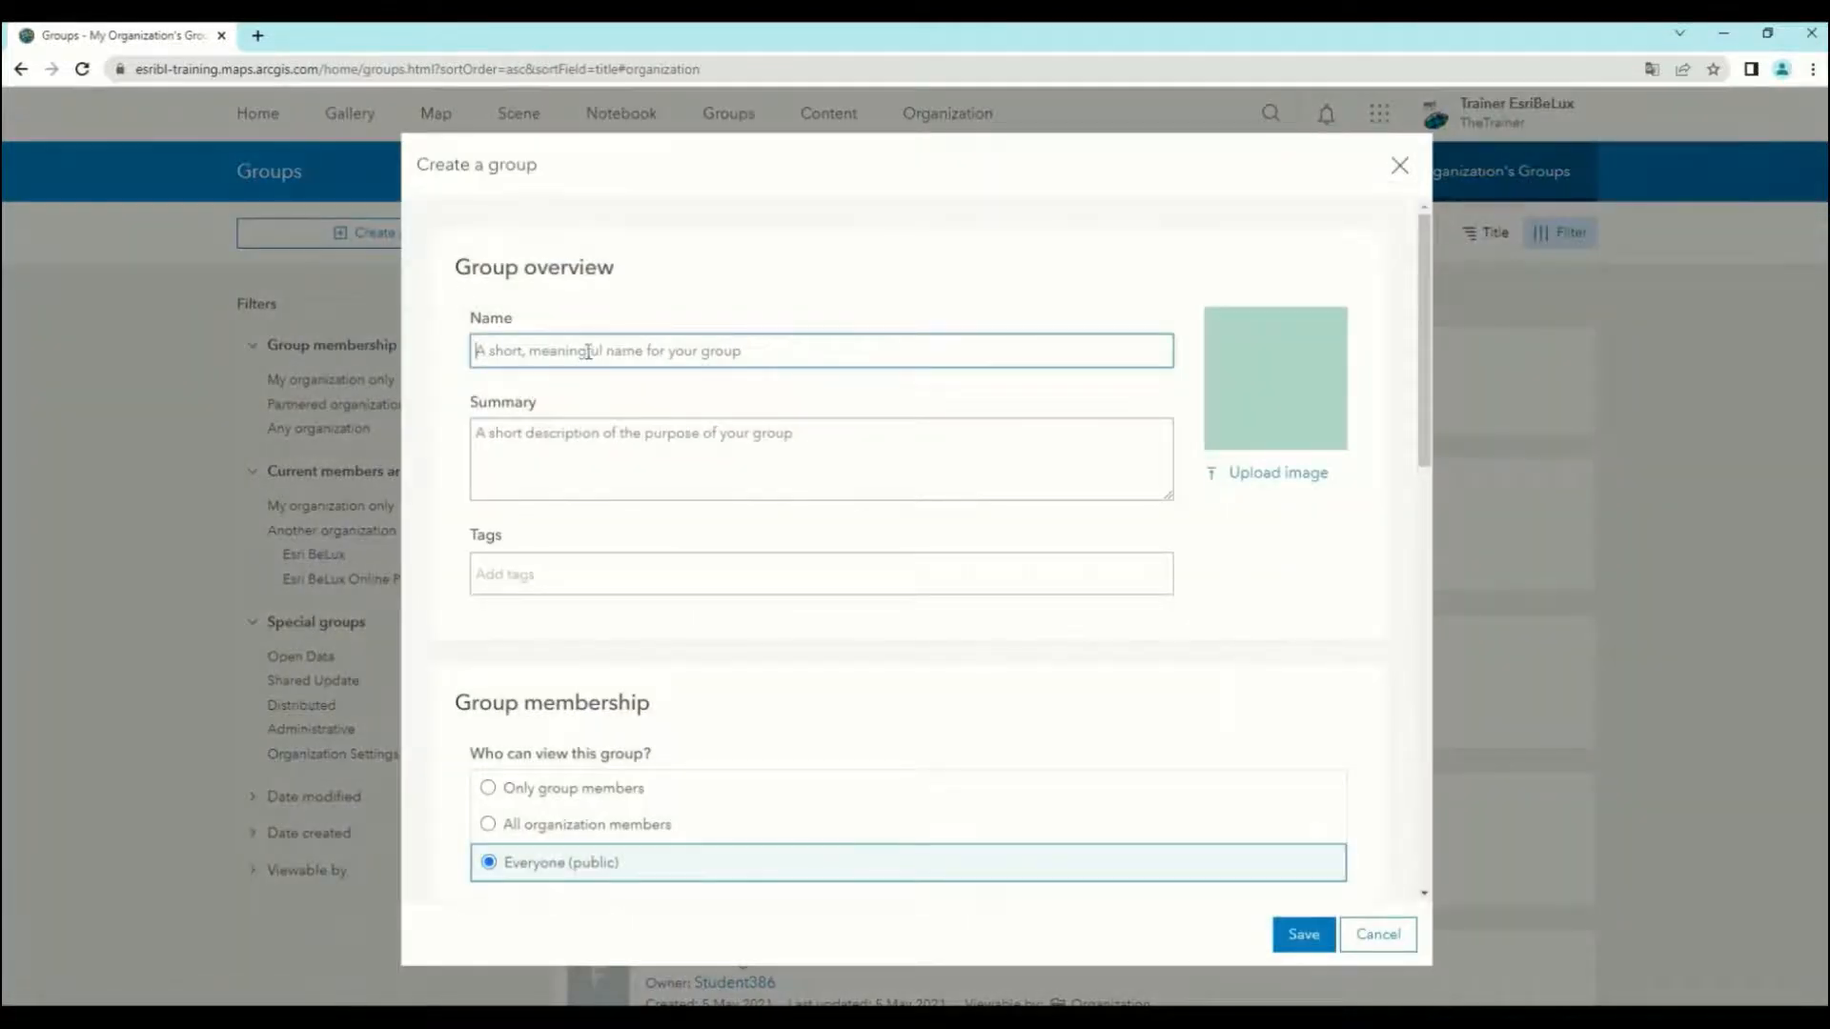
{"action": "type", "text": "Bomen in Brussel"}
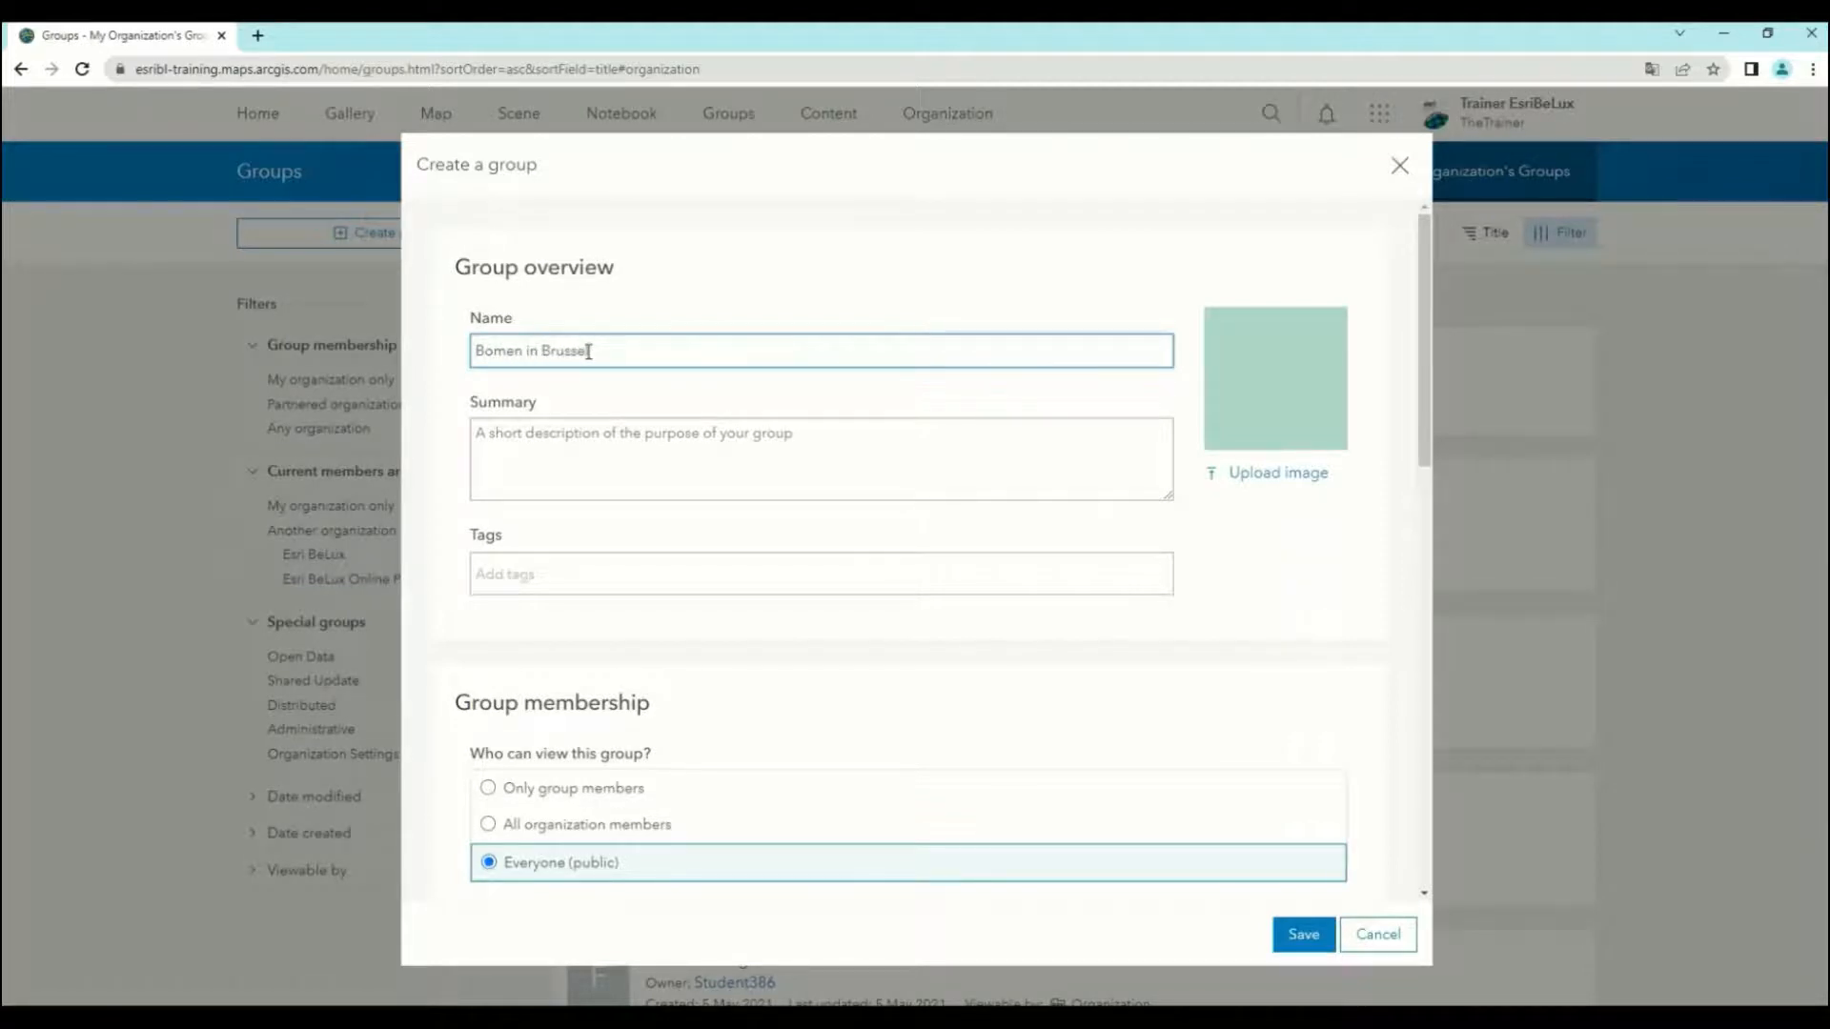
Make the new group viewable by Only group members in its membership settings.
{"action": "scroll", "coordinate": [1013, 633], "scroll_direction": "down", "scroll_amount": 3}
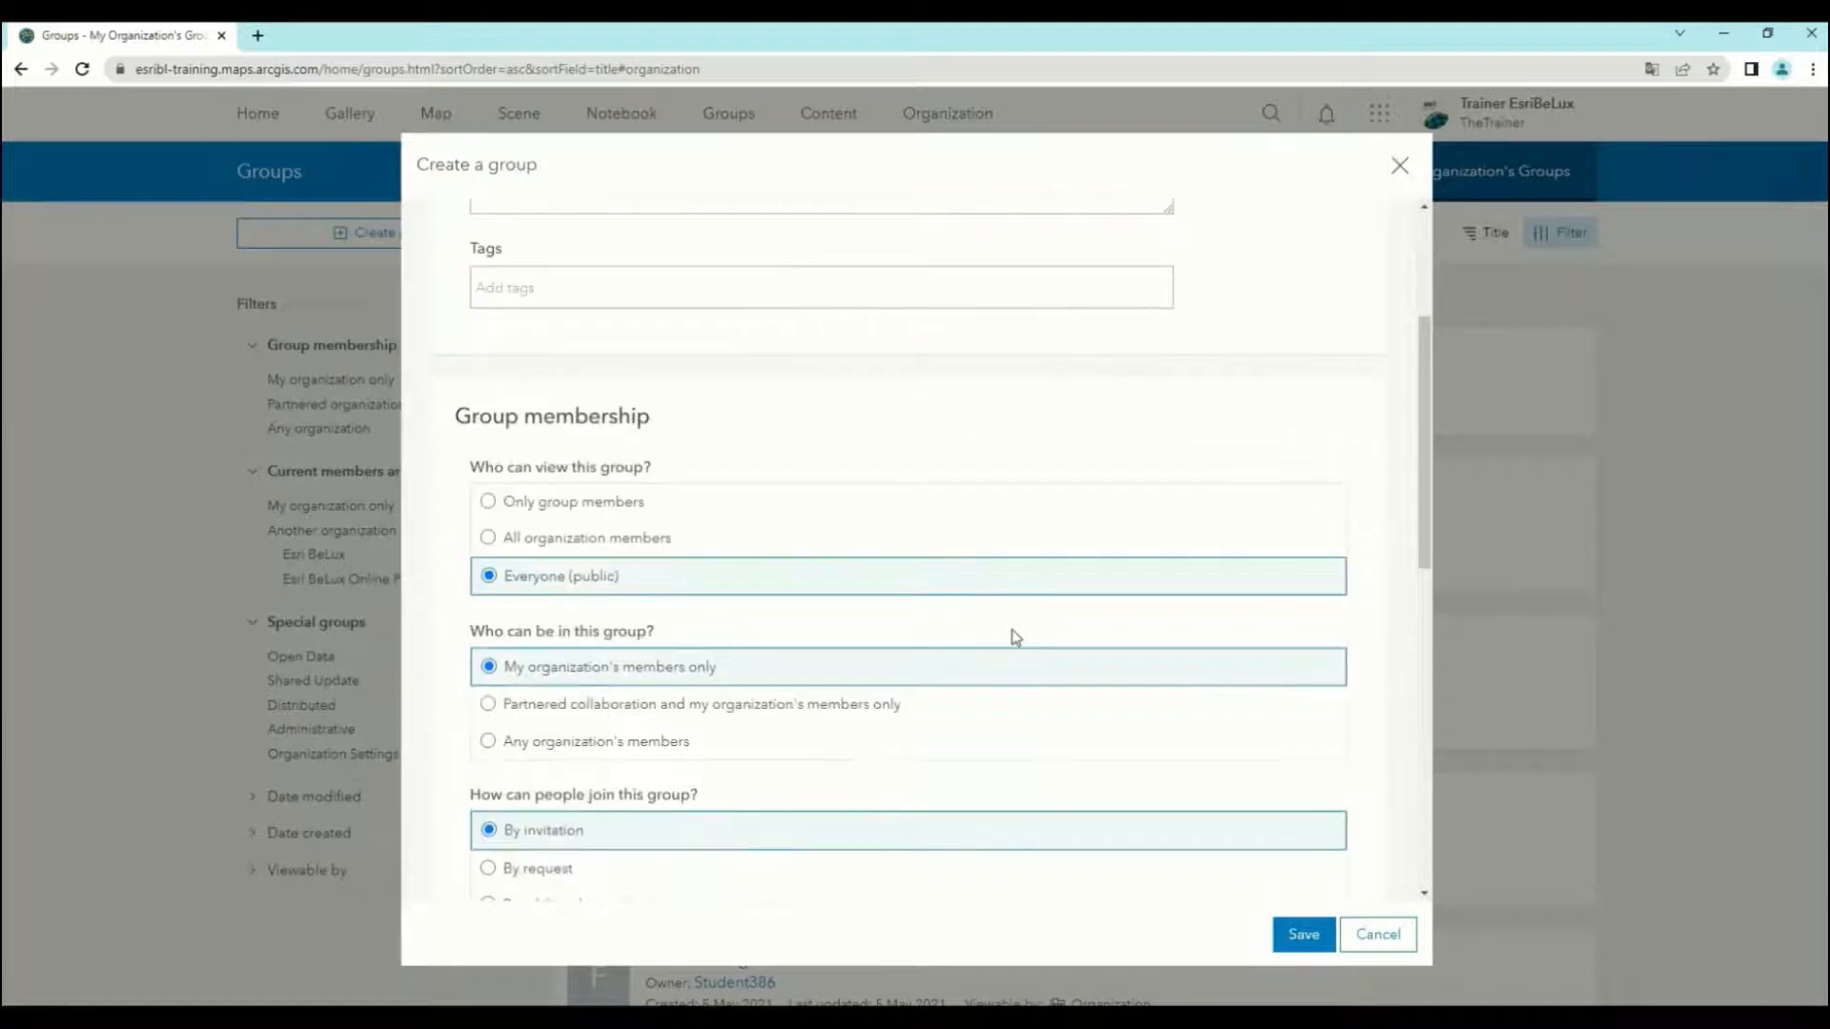
{"action": "scroll", "coordinate": [1012, 636], "scroll_direction": "down", "scroll_amount": 1}
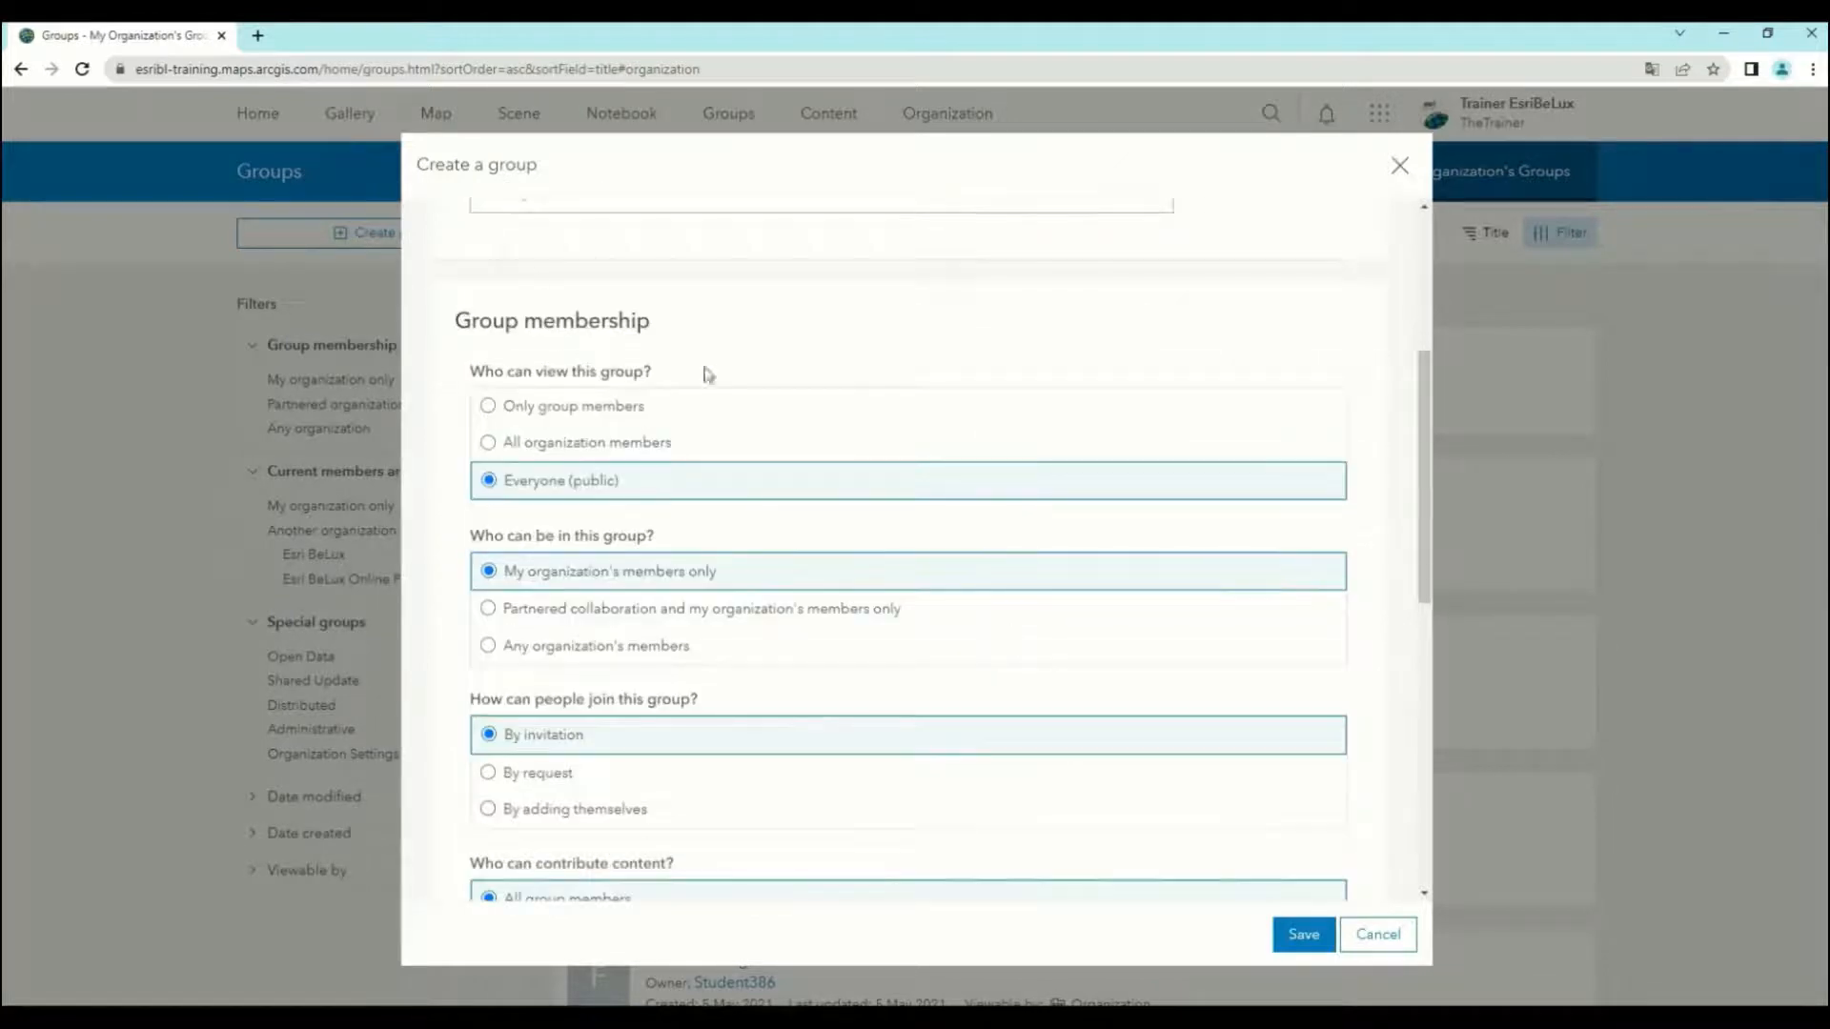
{"action": "left_click_drag", "start_coordinate": [1416, 387], "coordinate": [1414, 408]}
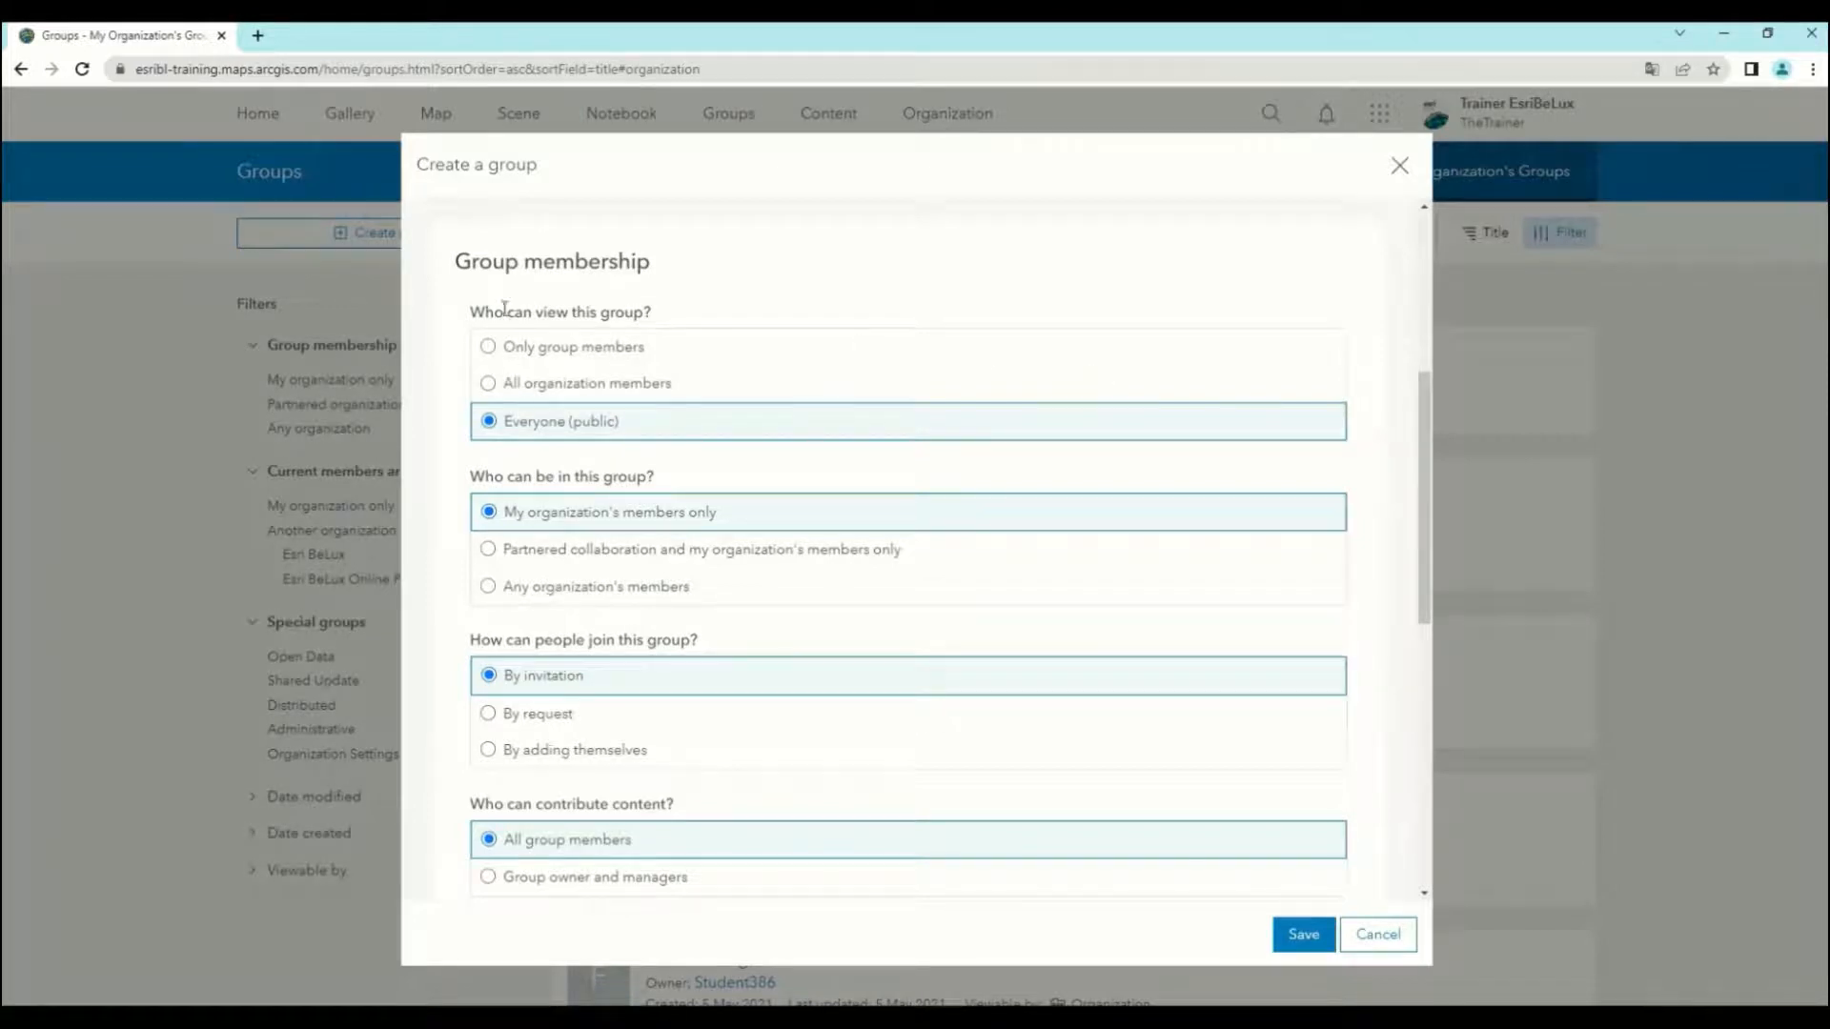
{"action": "left_click_drag", "start_coordinate": [472, 312], "coordinate": [657, 310]}
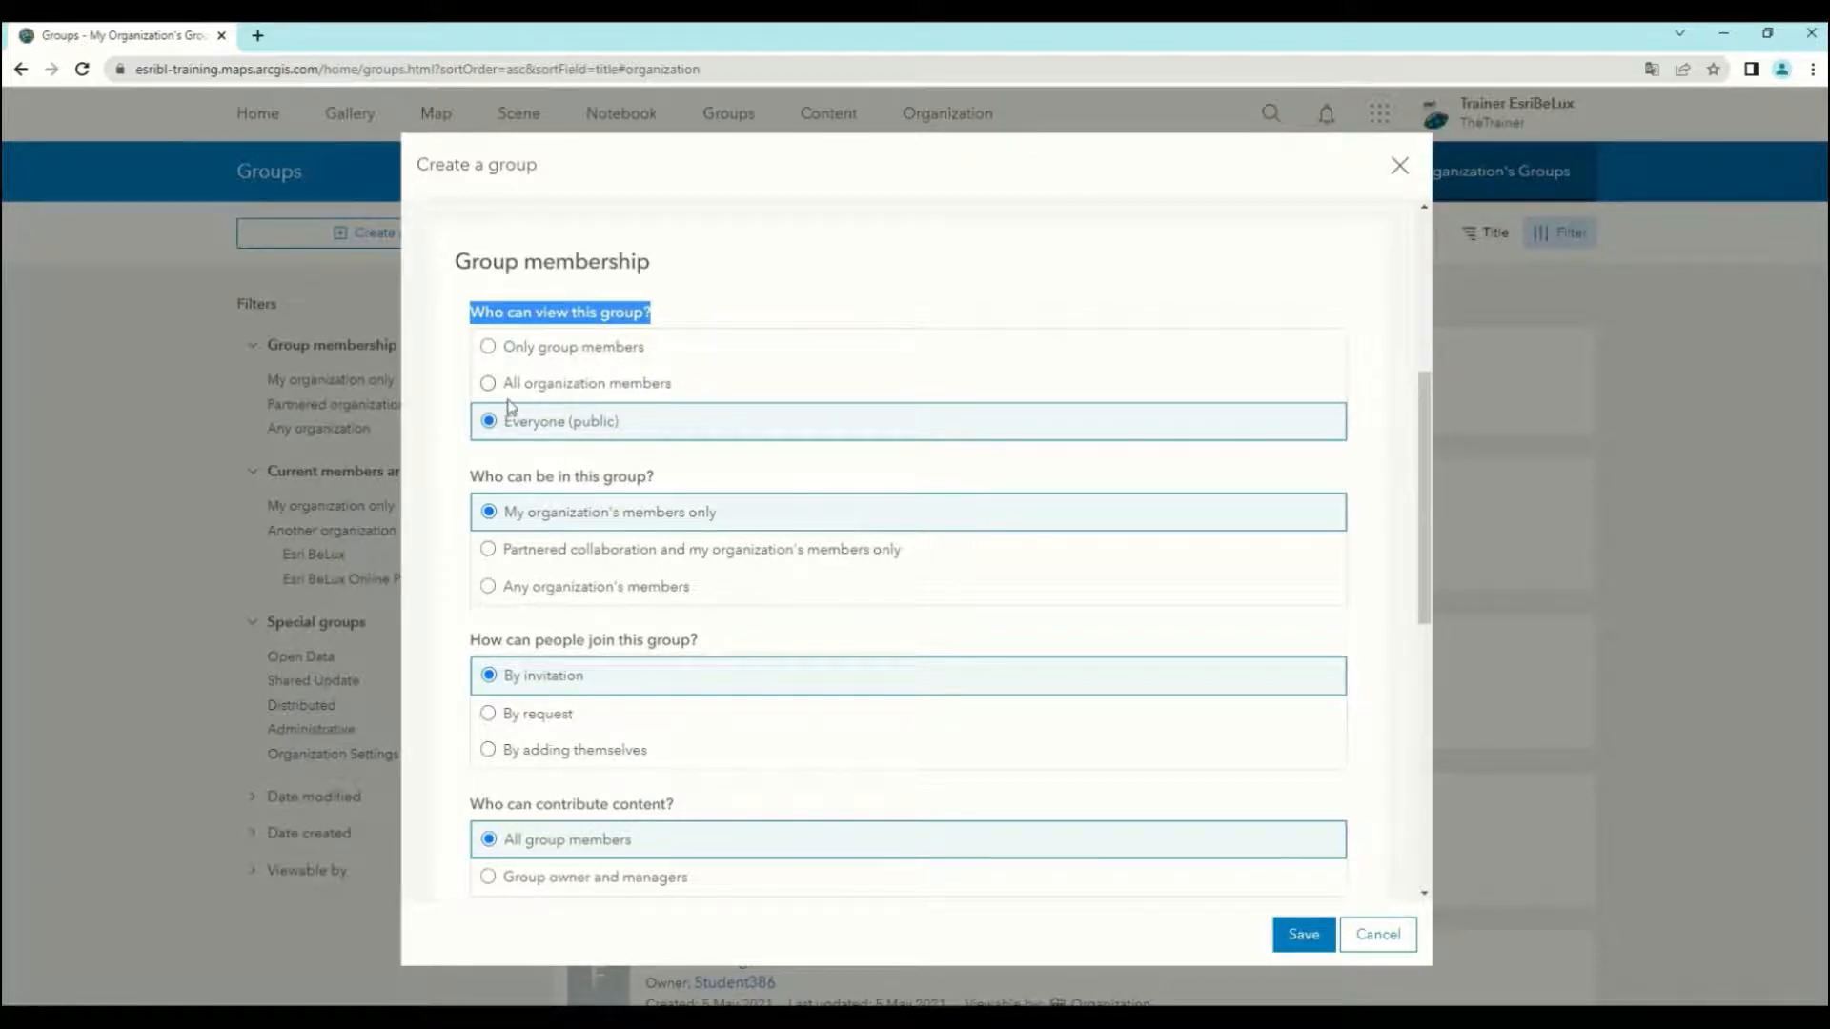
{"action": "left_click", "coordinate": [489, 348]}
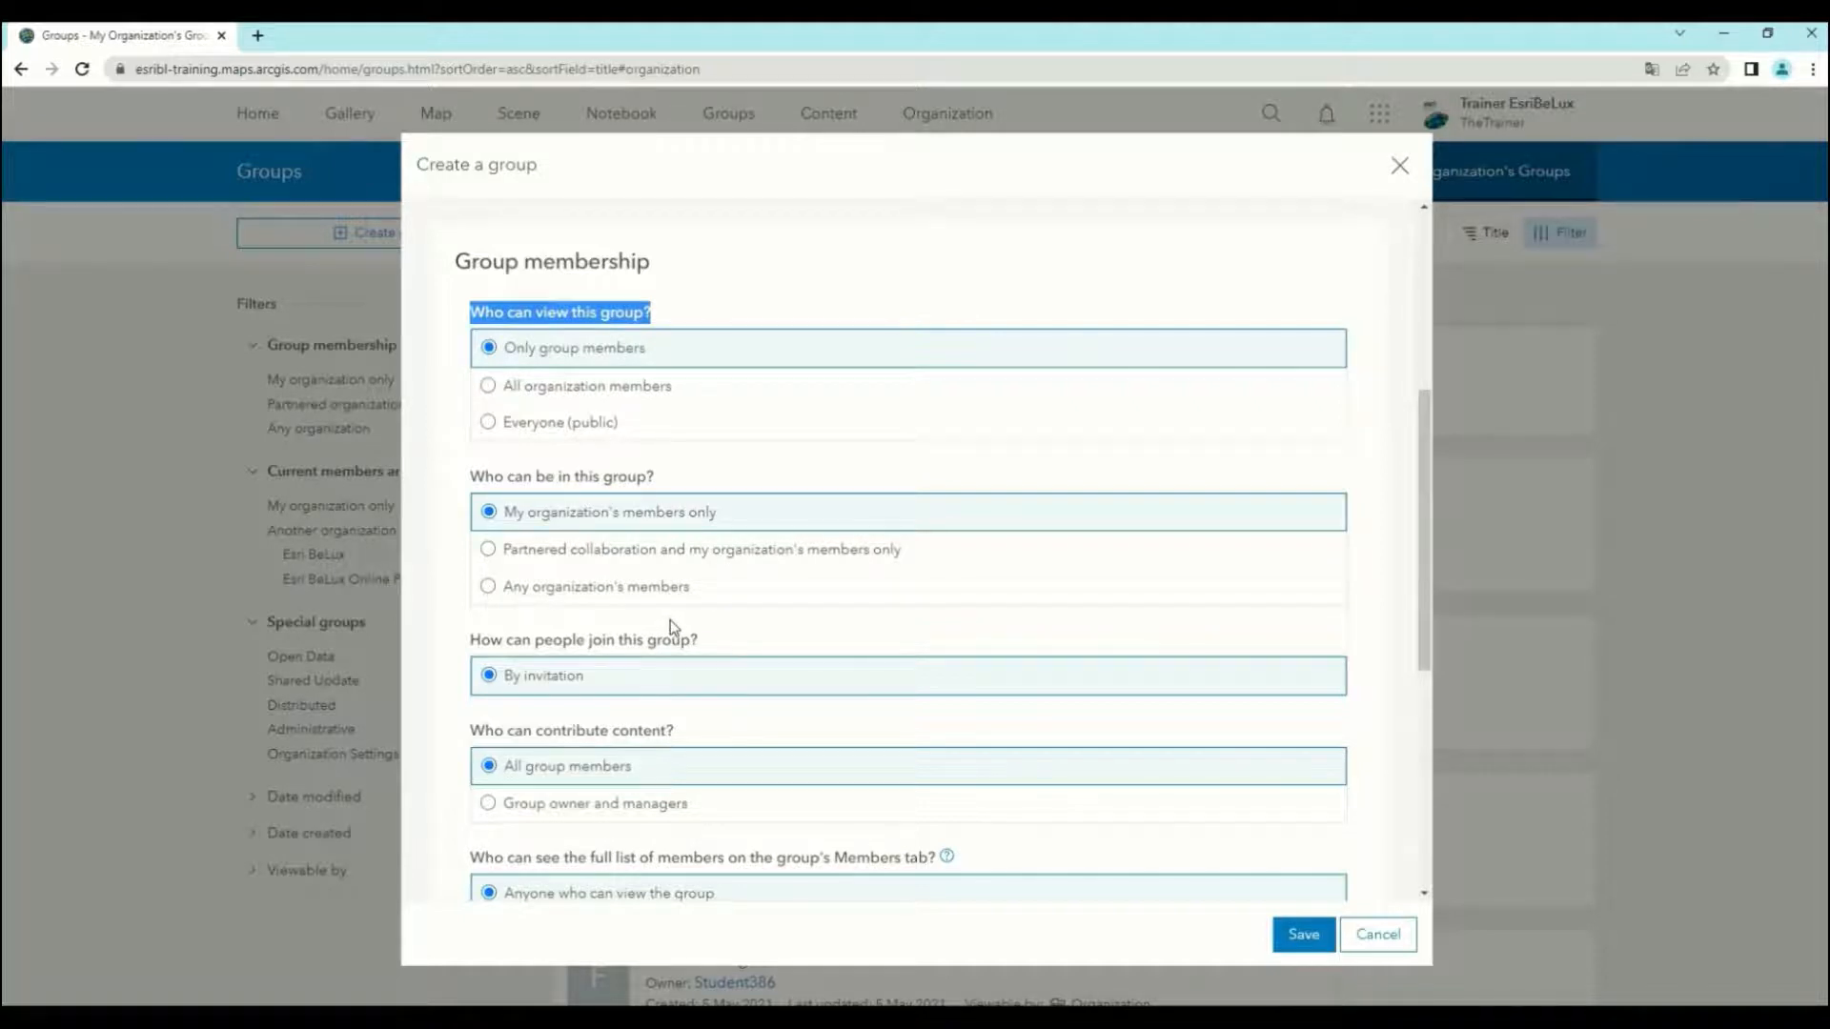
Review the remaining membership options, enable Shared update for the group, and save it.
{"action": "scroll", "coordinate": [671, 619], "scroll_direction": "down", "scroll_amount": 1}
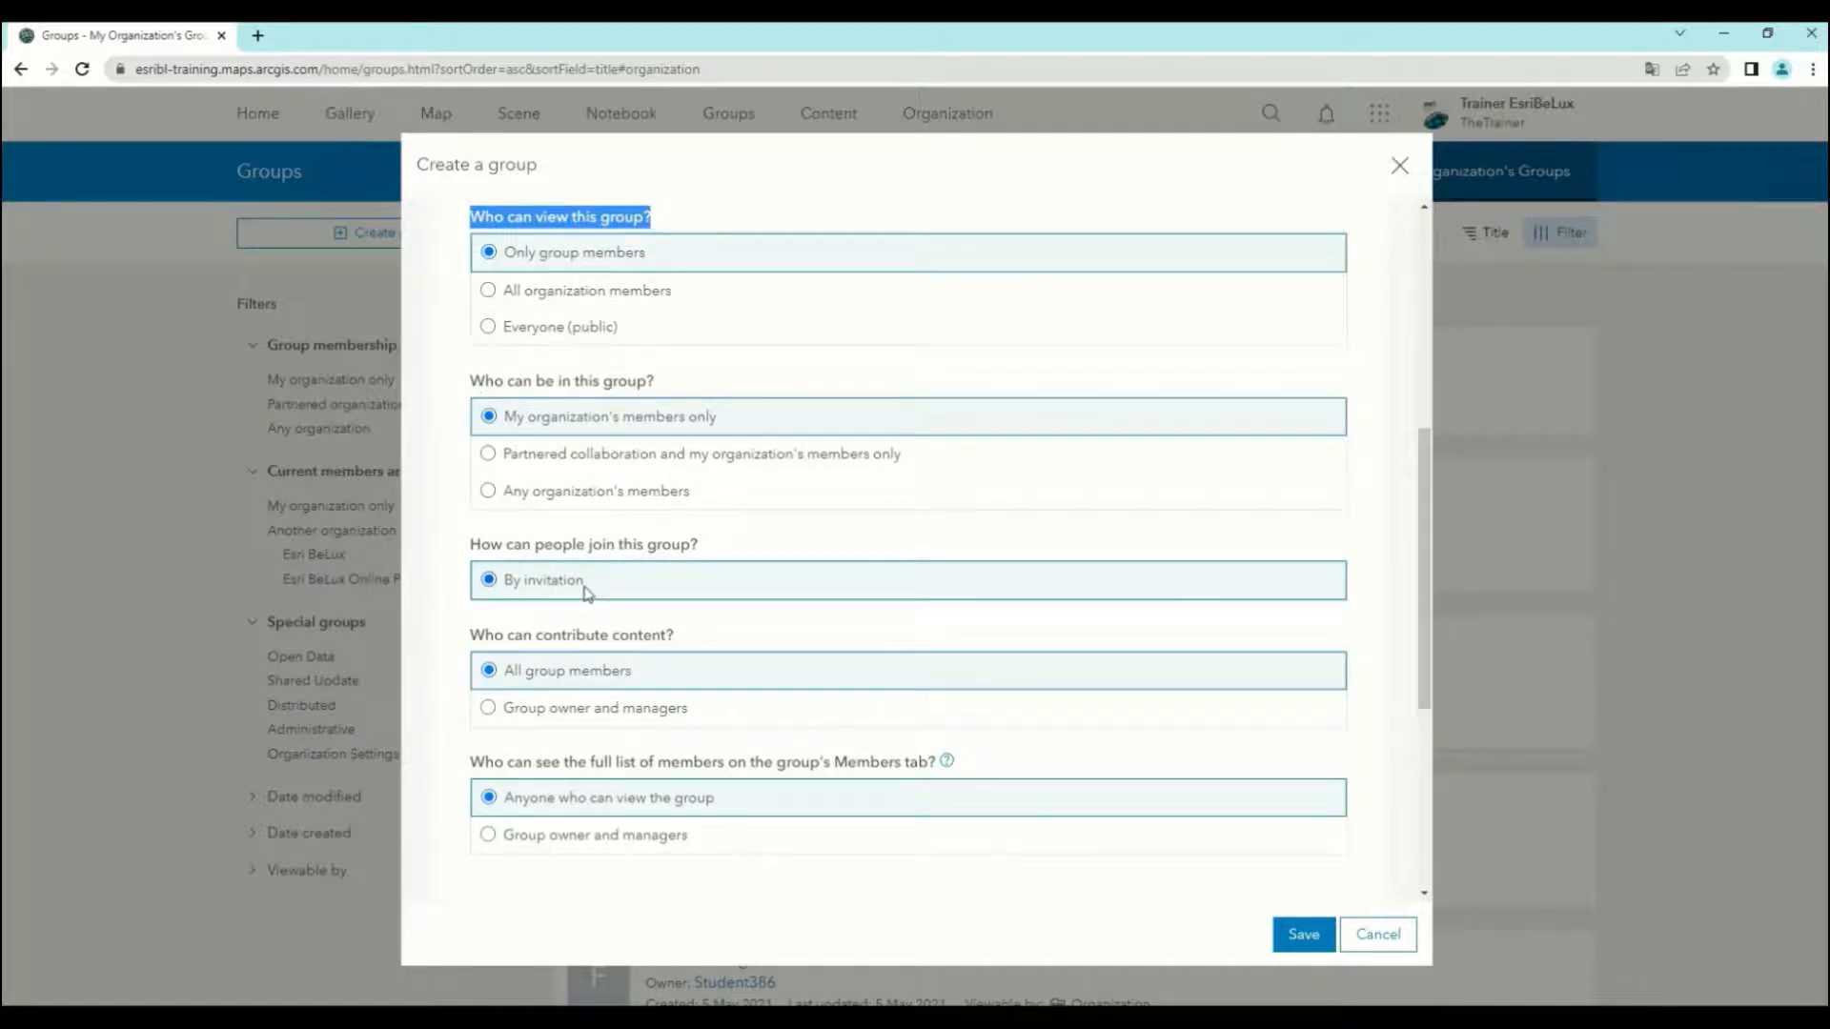
{"action": "scroll", "coordinate": [588, 593], "scroll_direction": "down", "scroll_amount": 1}
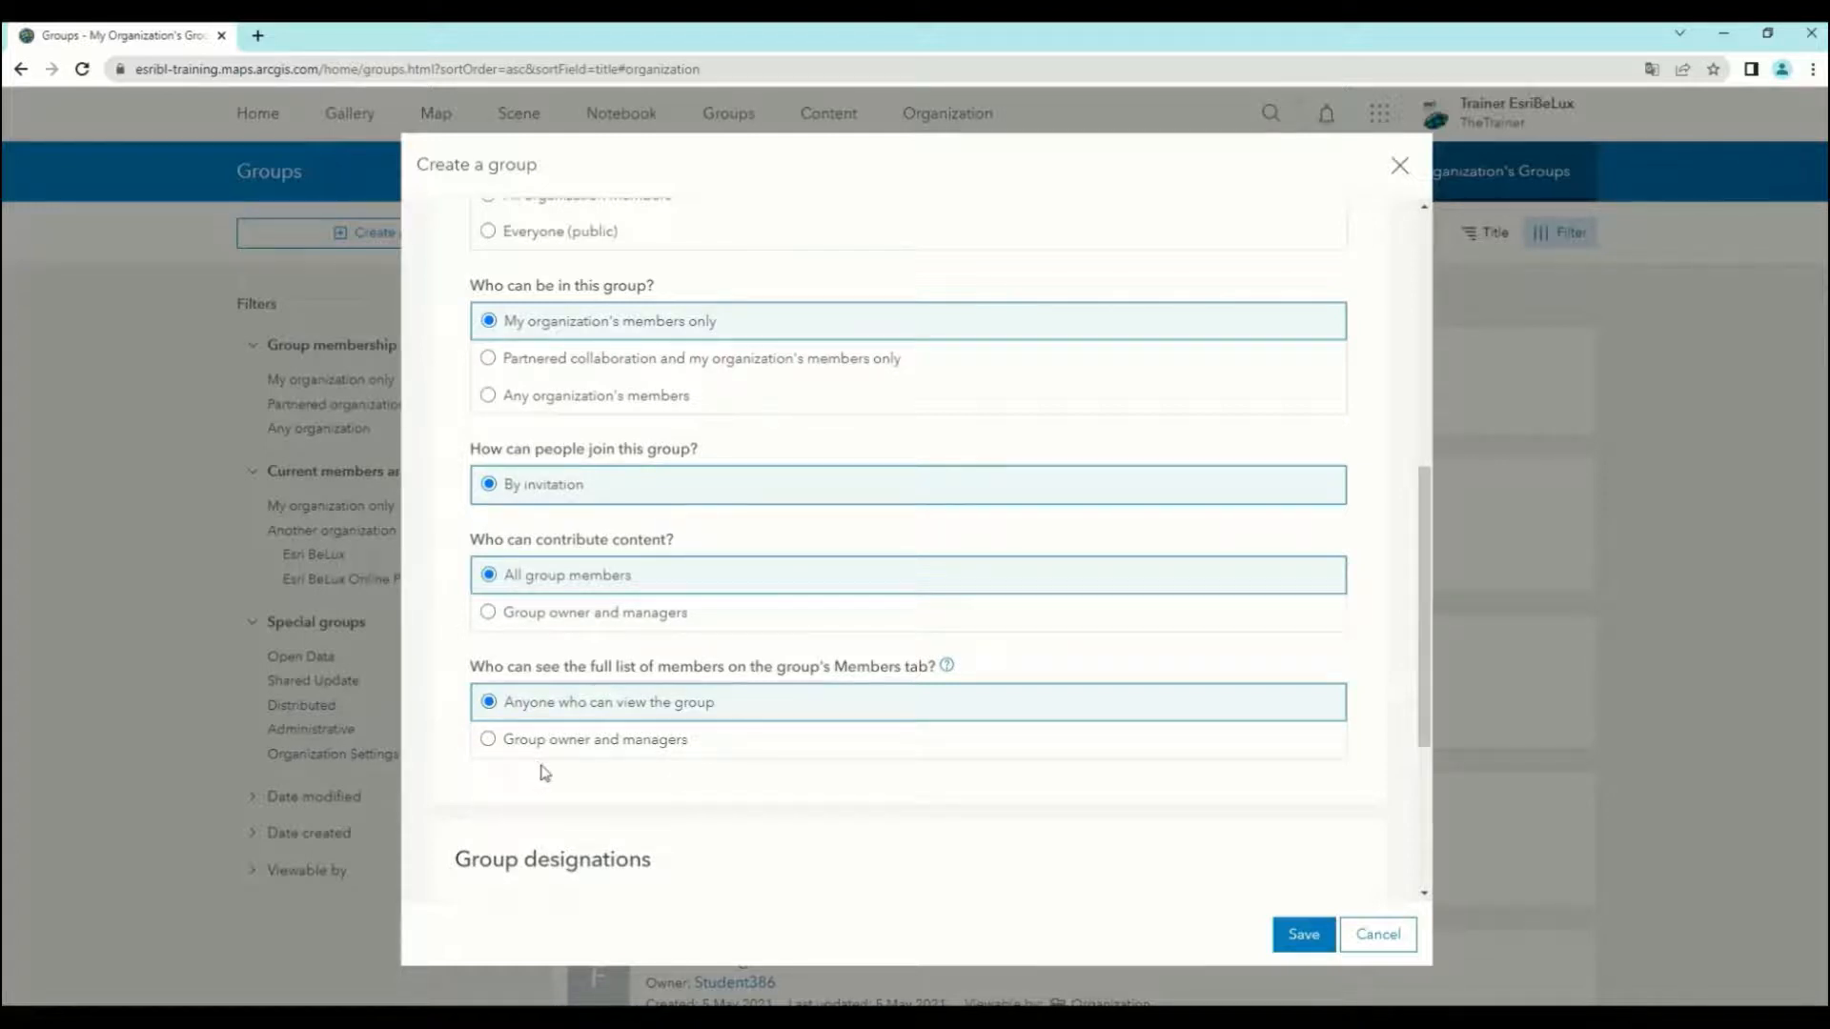
{"action": "scroll", "coordinate": [545, 772], "scroll_direction": "down", "scroll_amount": 3}
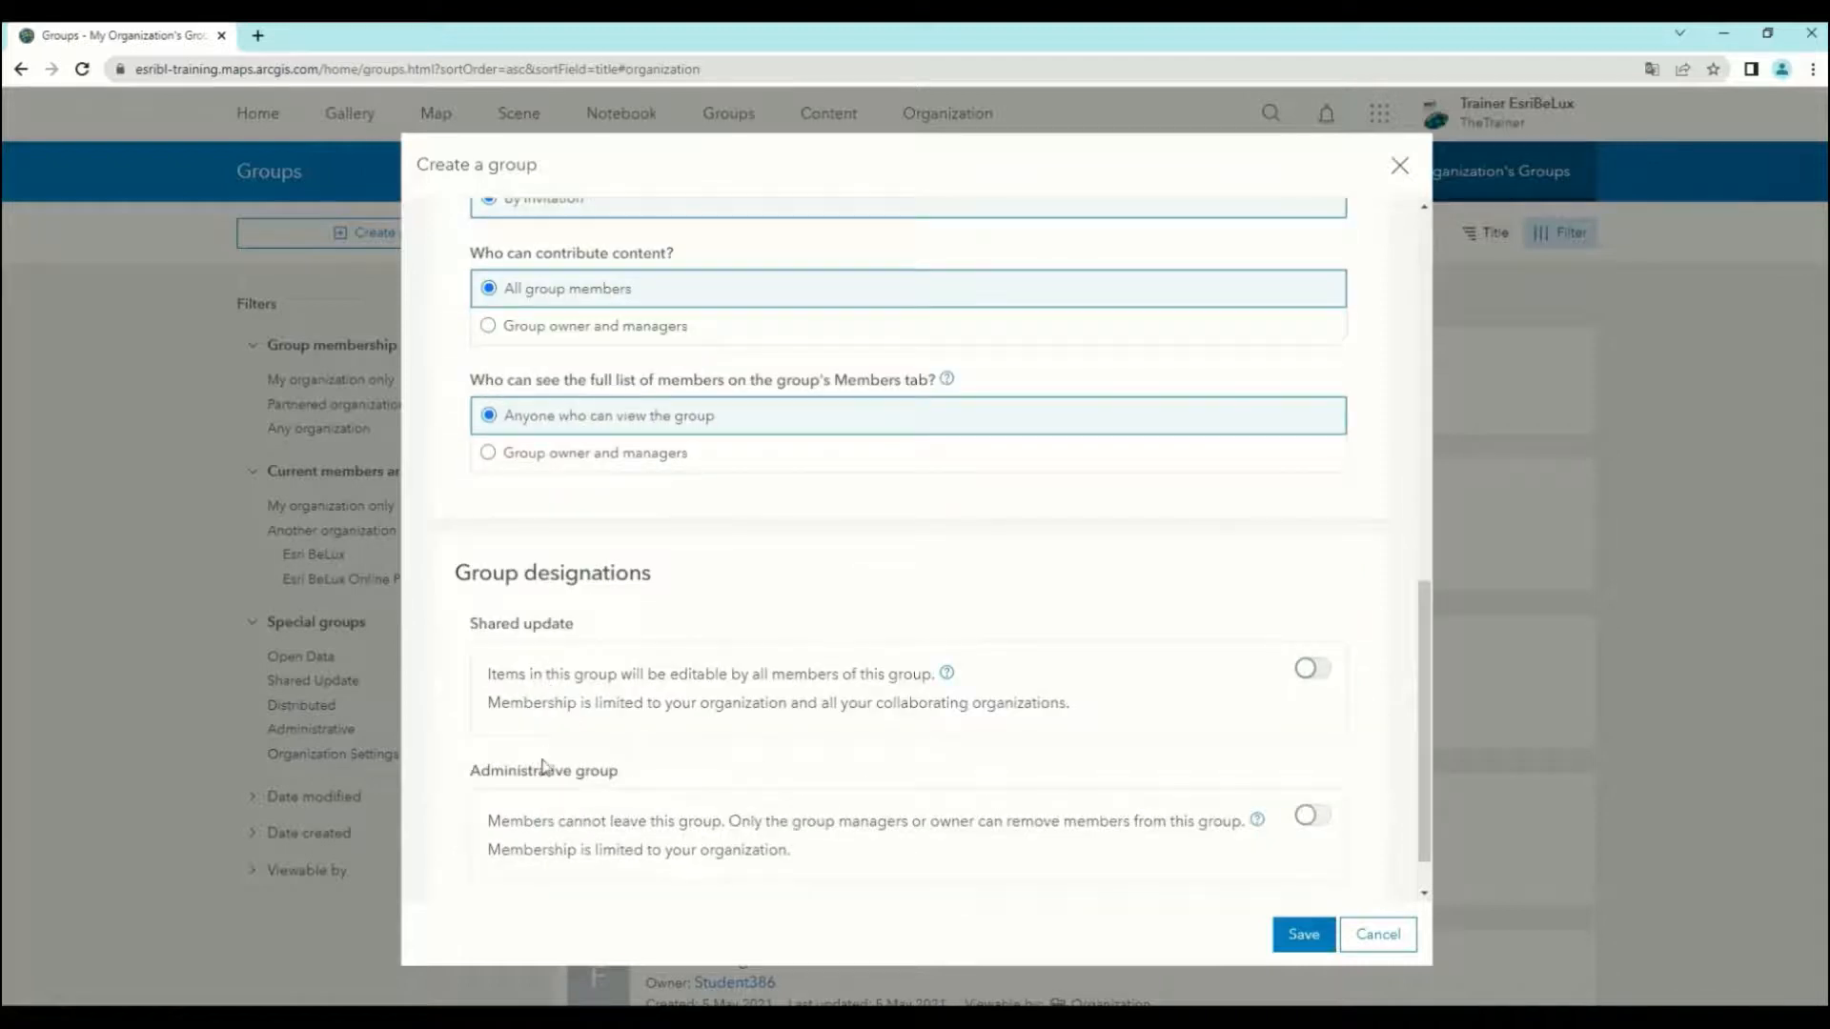
{"action": "scroll", "coordinate": [545, 767], "scroll_direction": "down", "scroll_amount": 1}
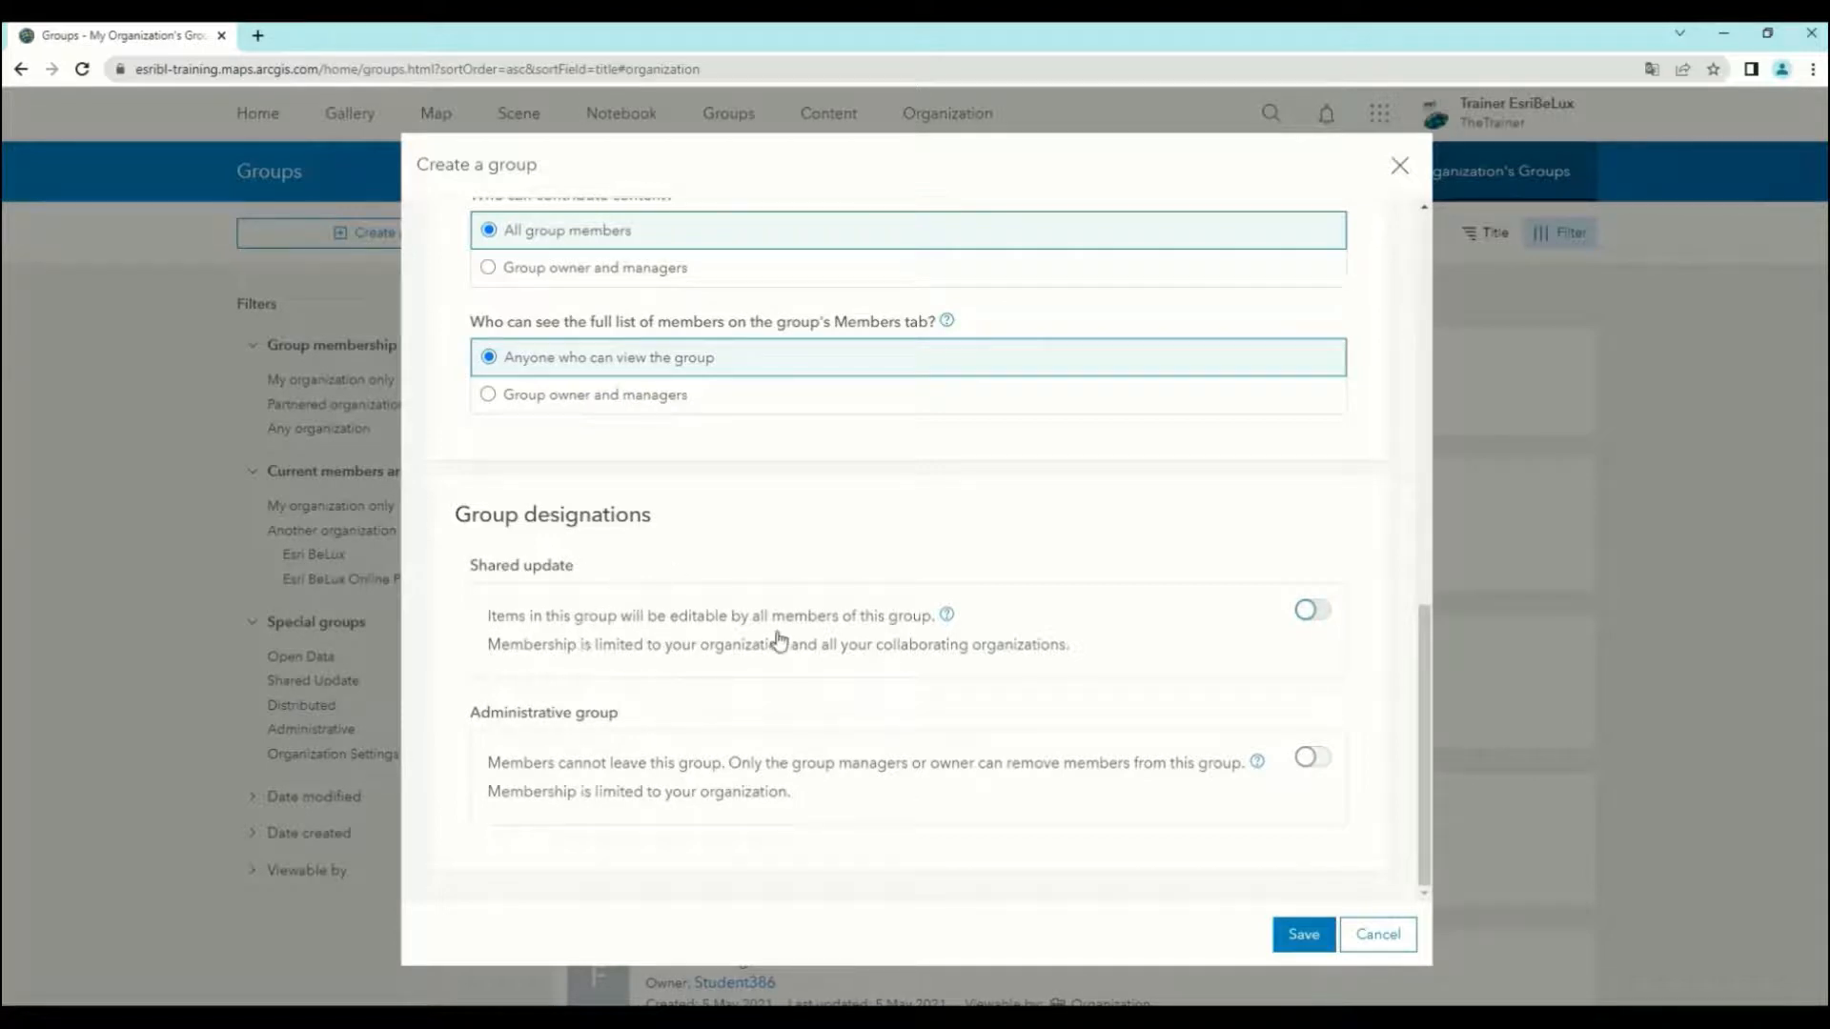
{"action": "left_click", "coordinate": [1312, 615]}
{"action": "left_click", "coordinate": [1304, 939]}
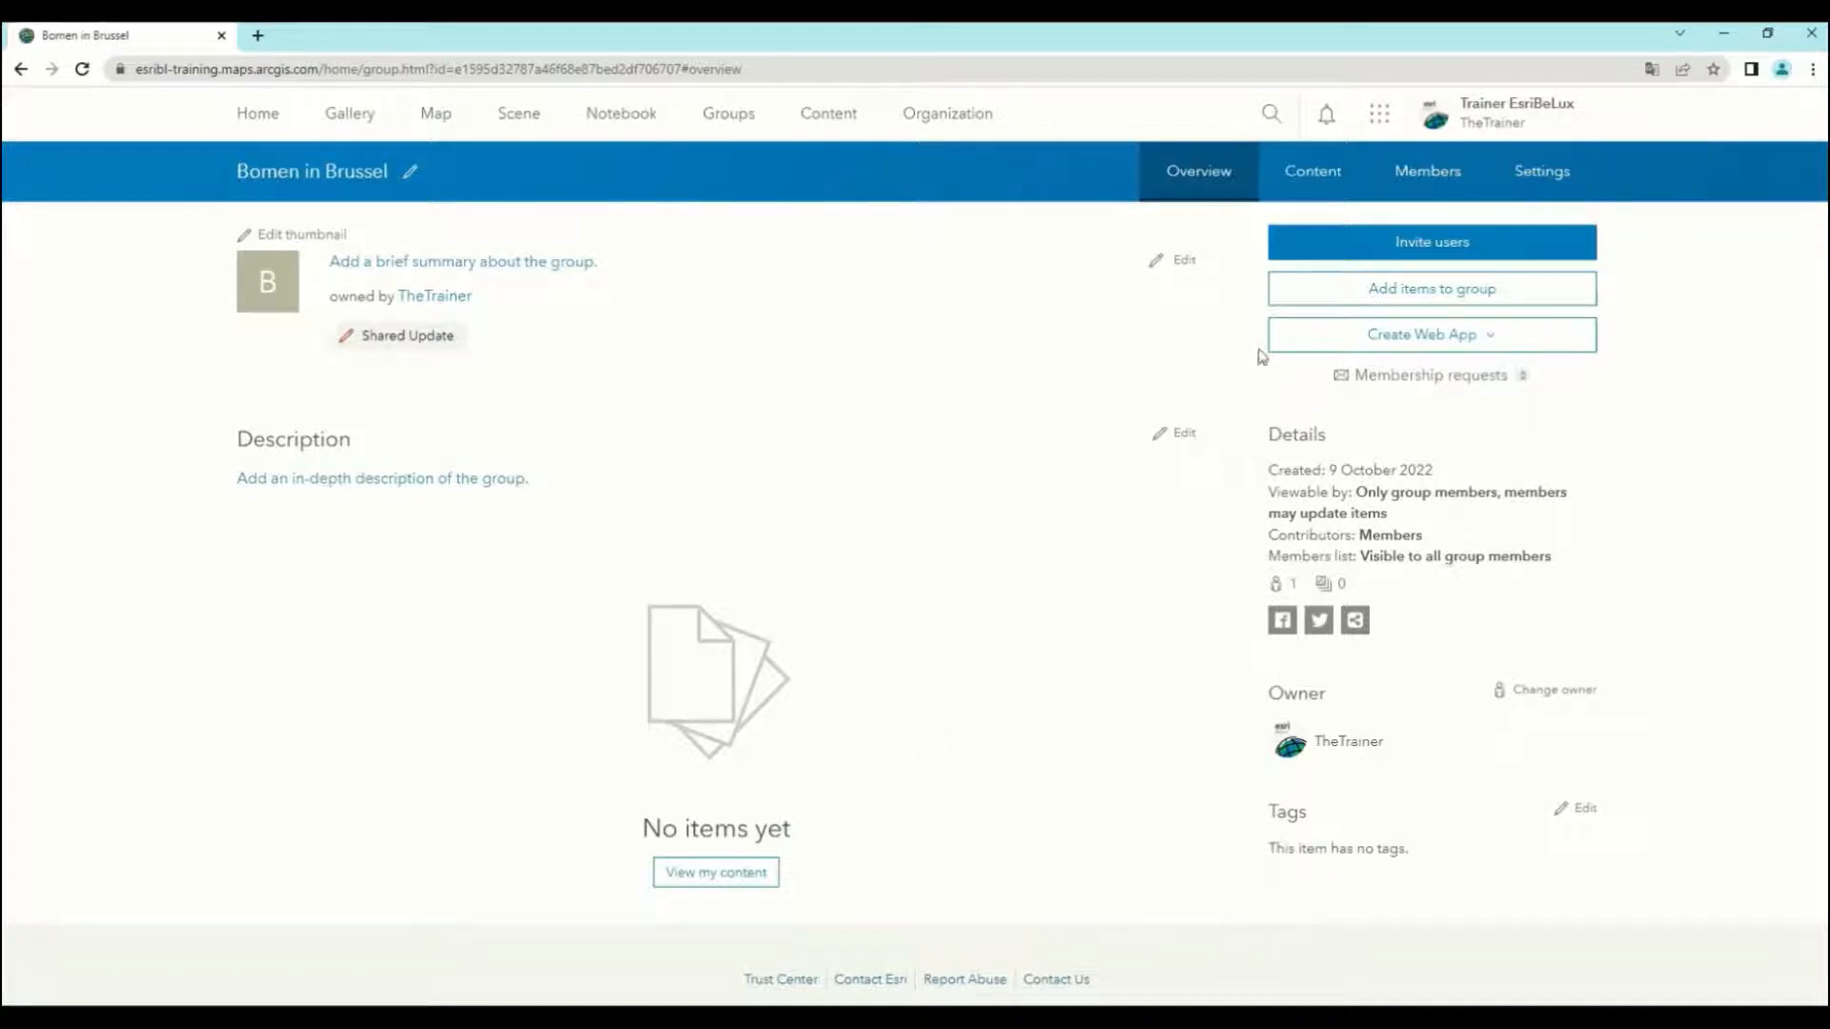
View the items available to add to the Bomen in Brussel group, close the dialog without adding any, and return to My Content.
{"action": "left_click", "coordinate": [1312, 173]}
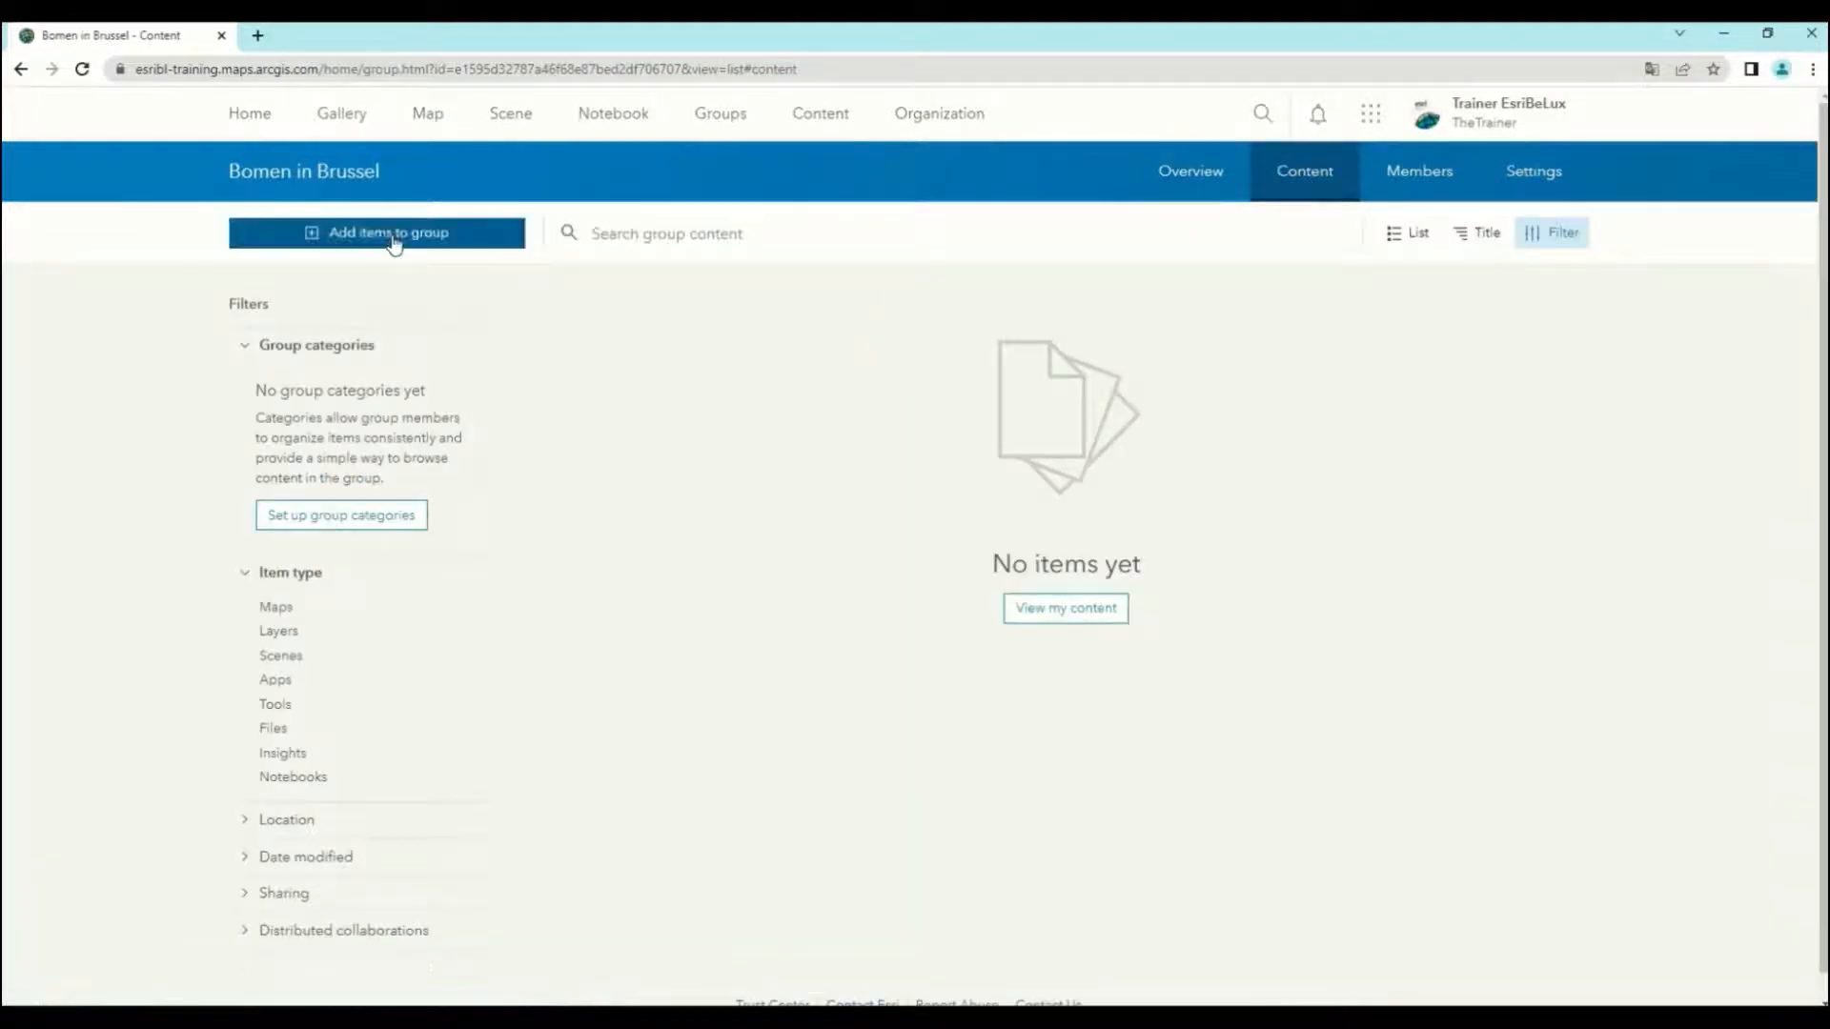
{"action": "left_click", "coordinate": [394, 240]}
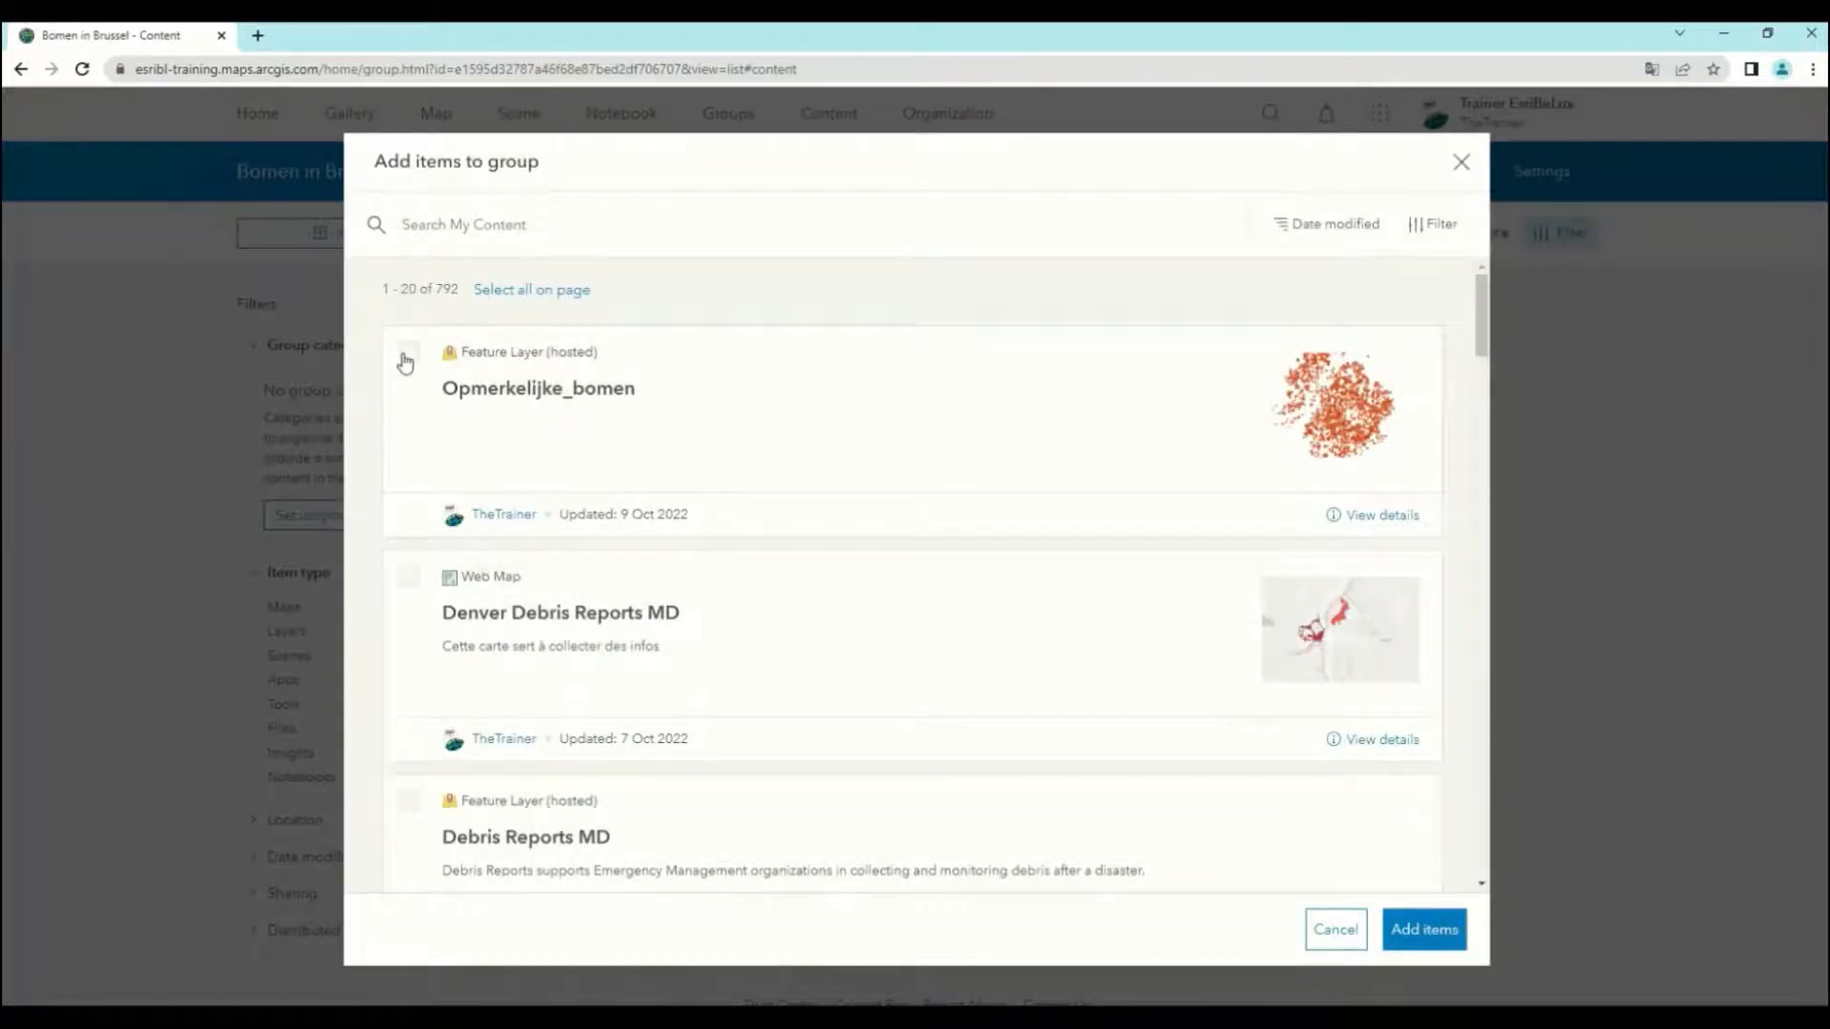
{"action": "left_click", "coordinate": [1460, 164]}
{"action": "left_click", "coordinate": [839, 119]}
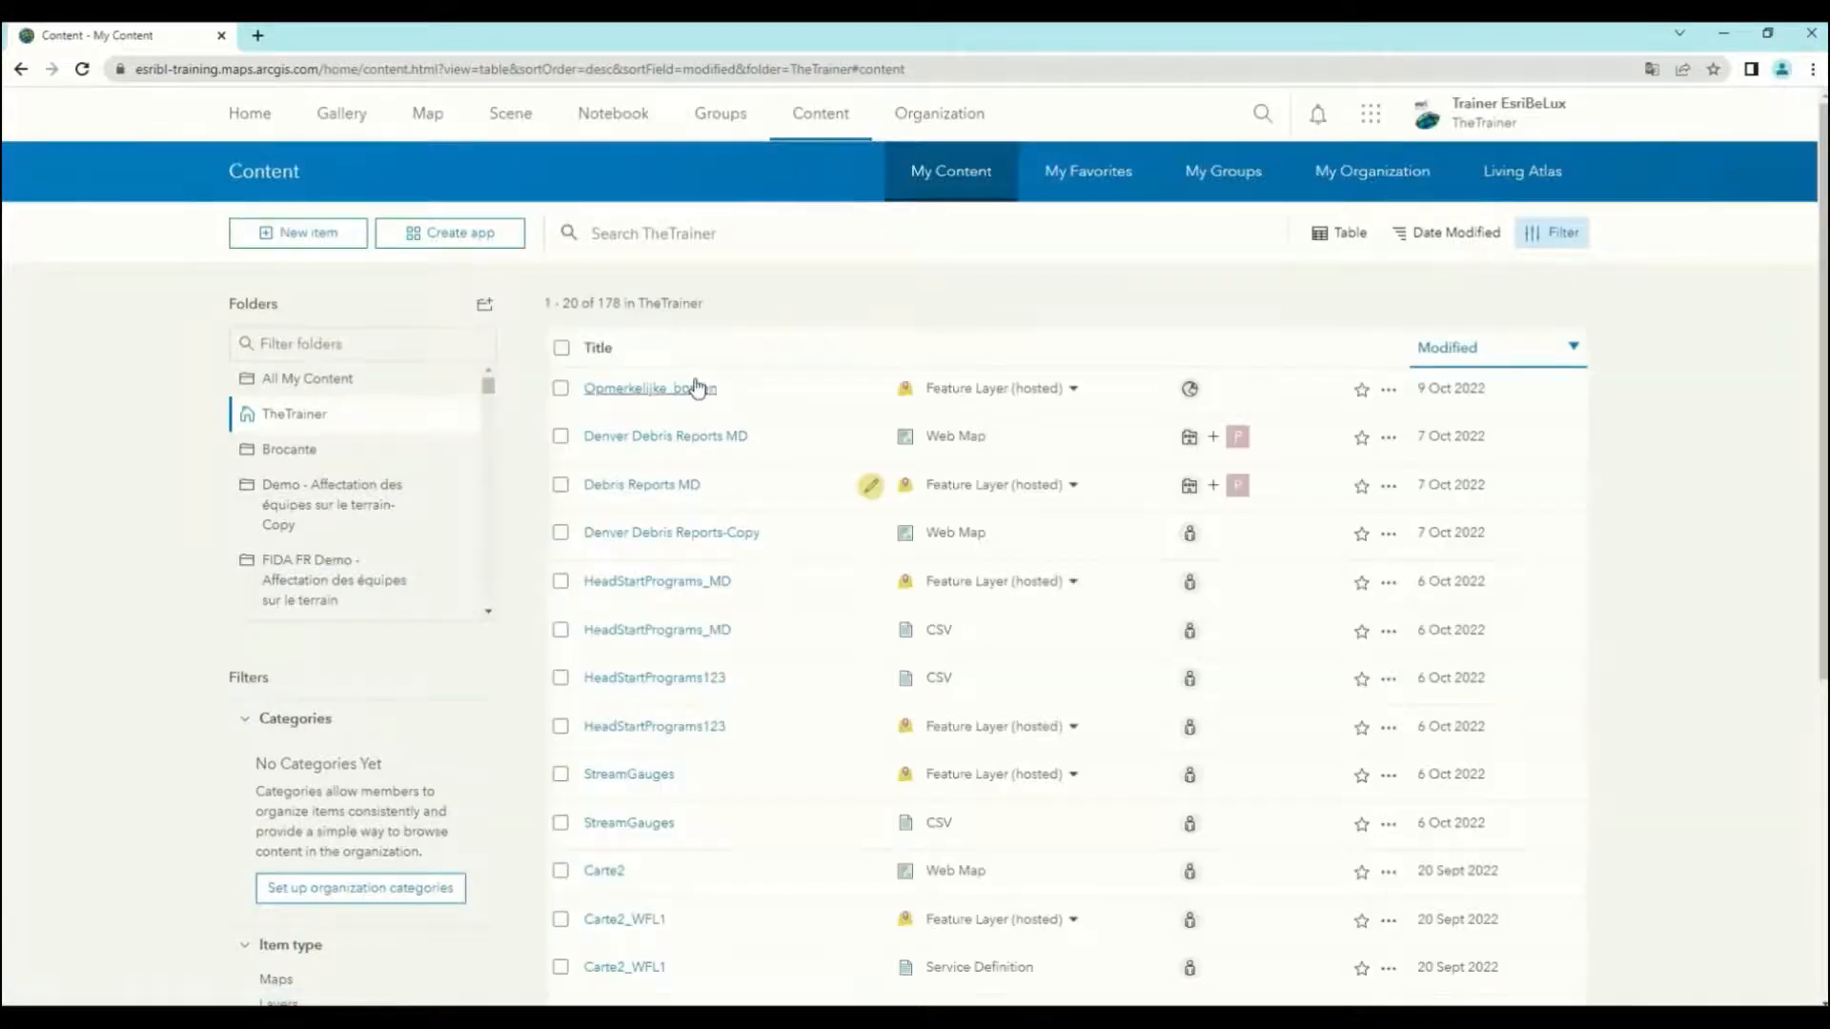
Share Opmerkelijke_bomen with the Bomen in Brussel group, set its sharing level to Owner, and save.
{"action": "left_click", "coordinate": [1188, 388]}
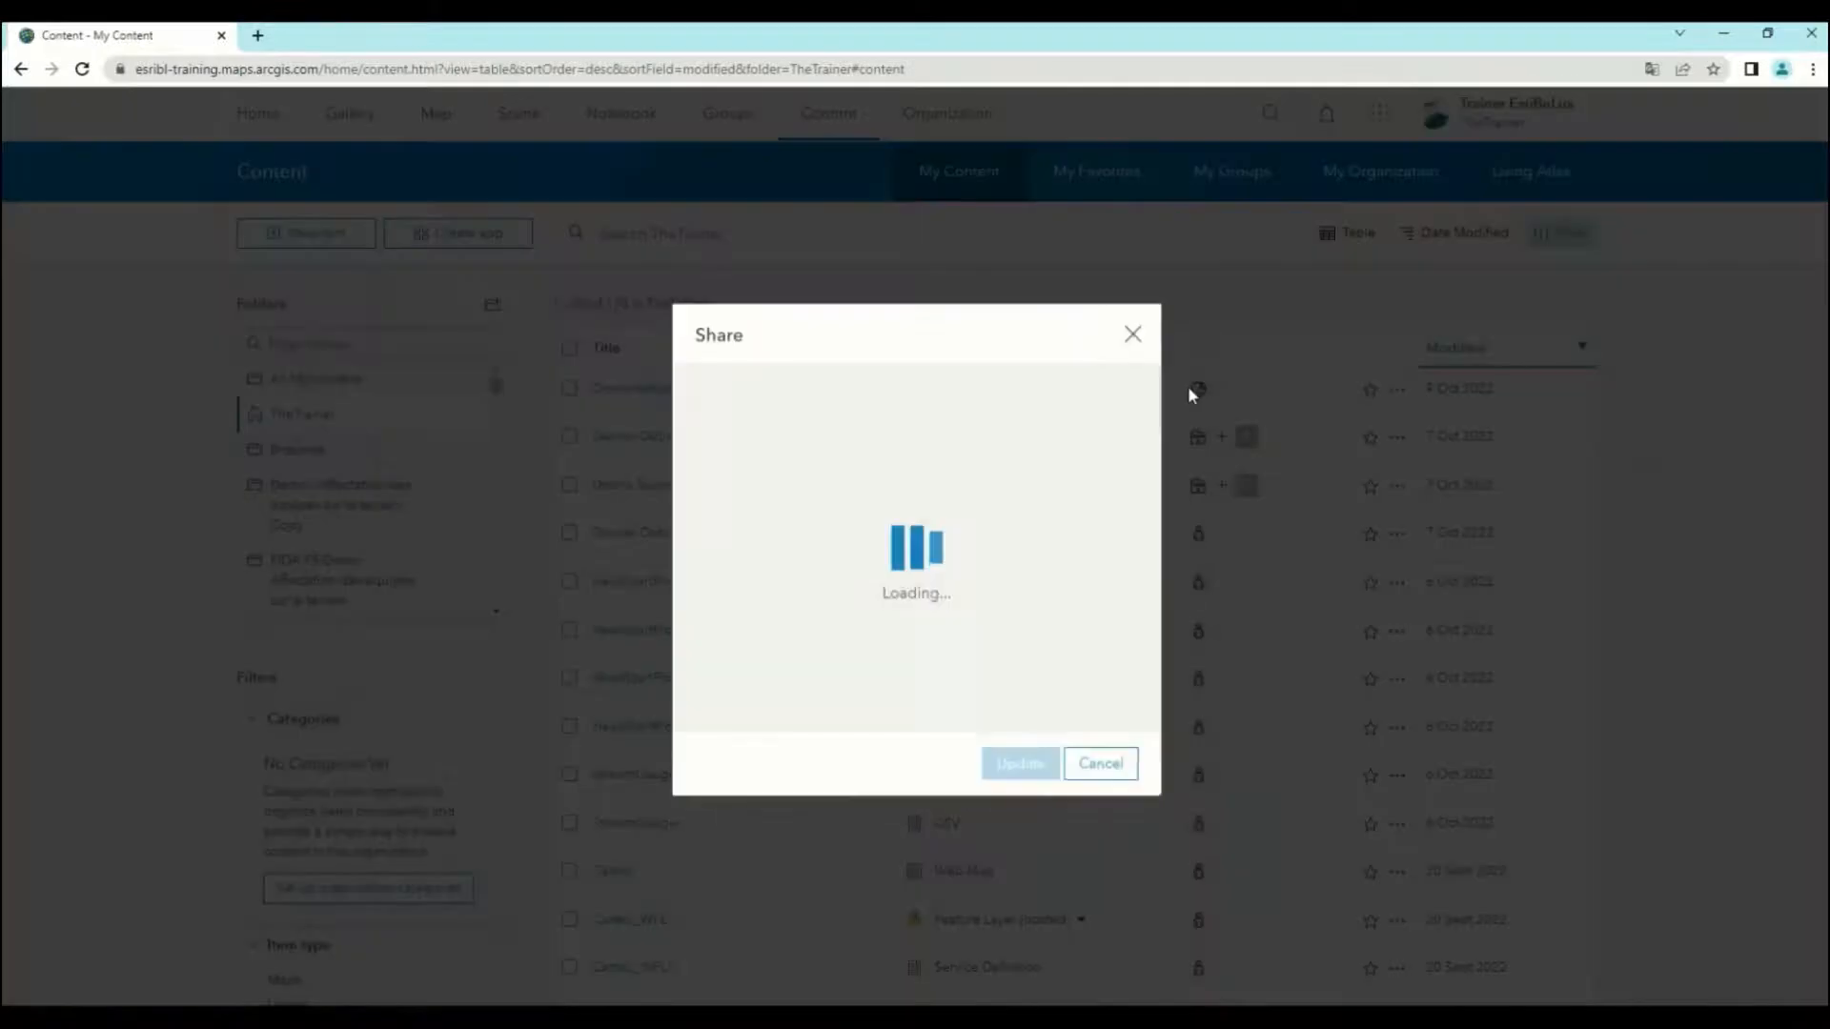
{"action": "left_click", "coordinate": [1051, 717]}
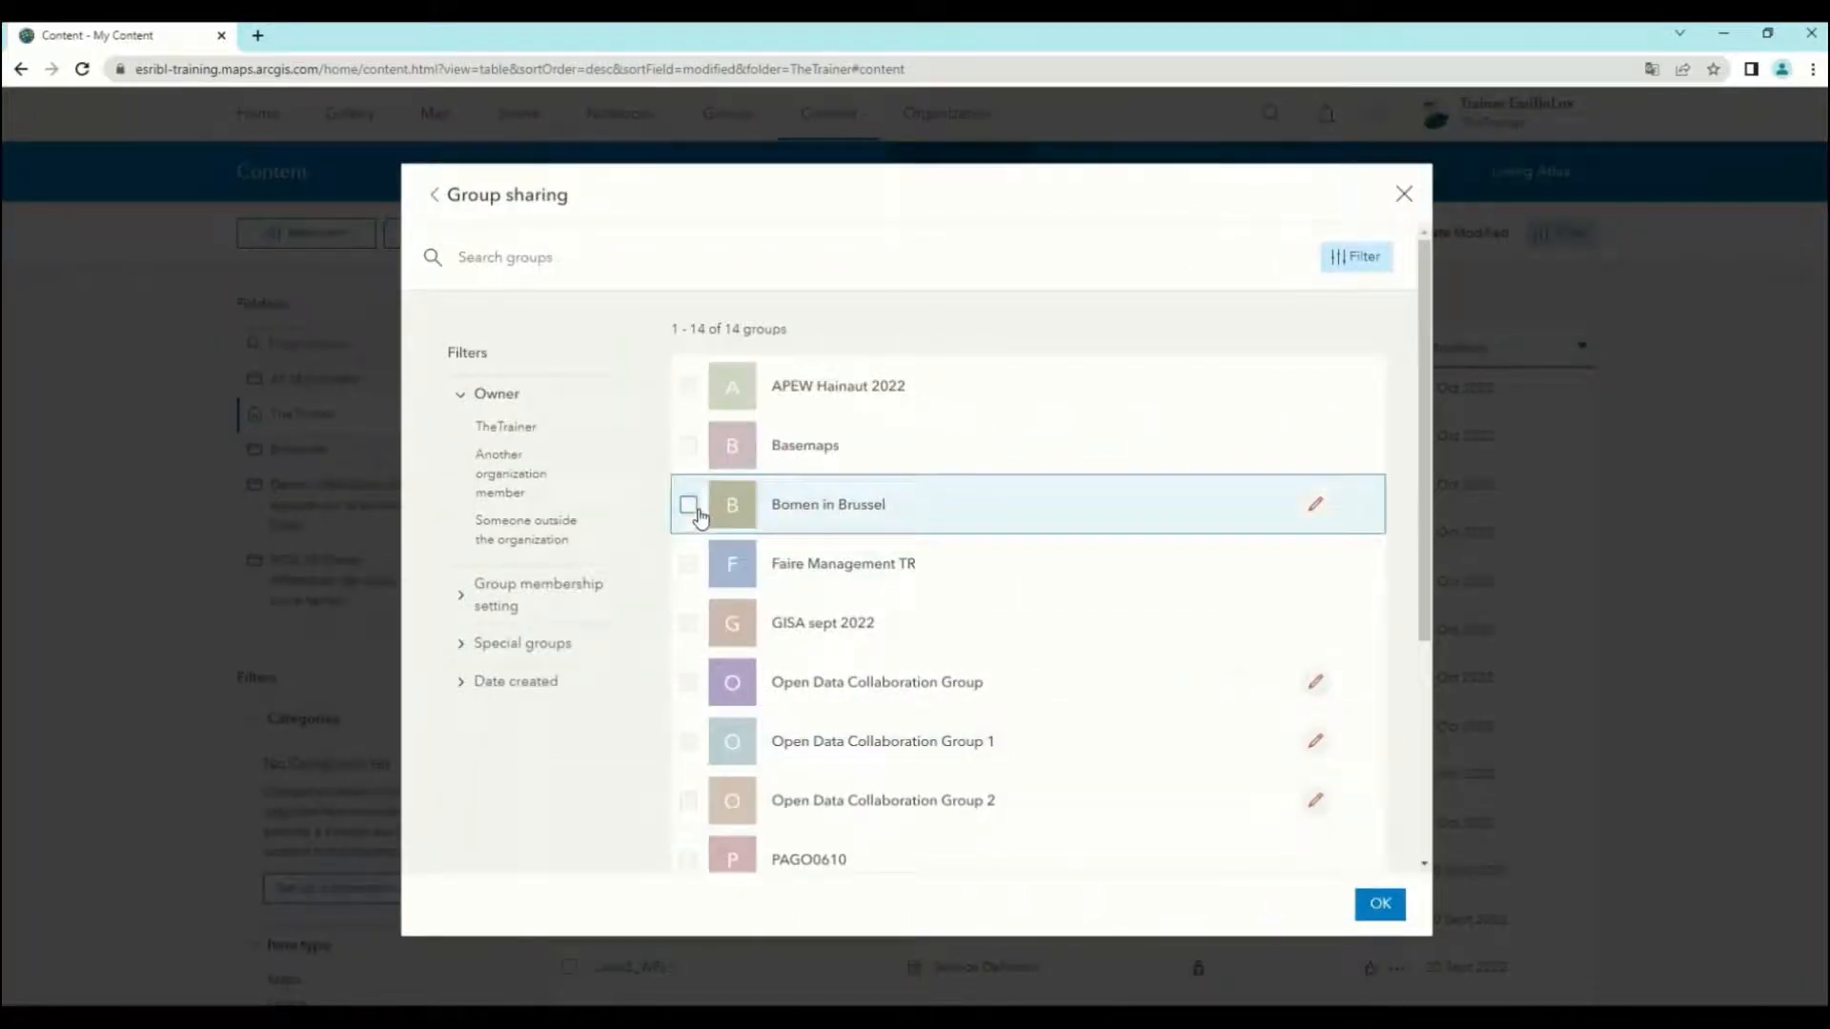
{"action": "left_click", "coordinate": [688, 504]}
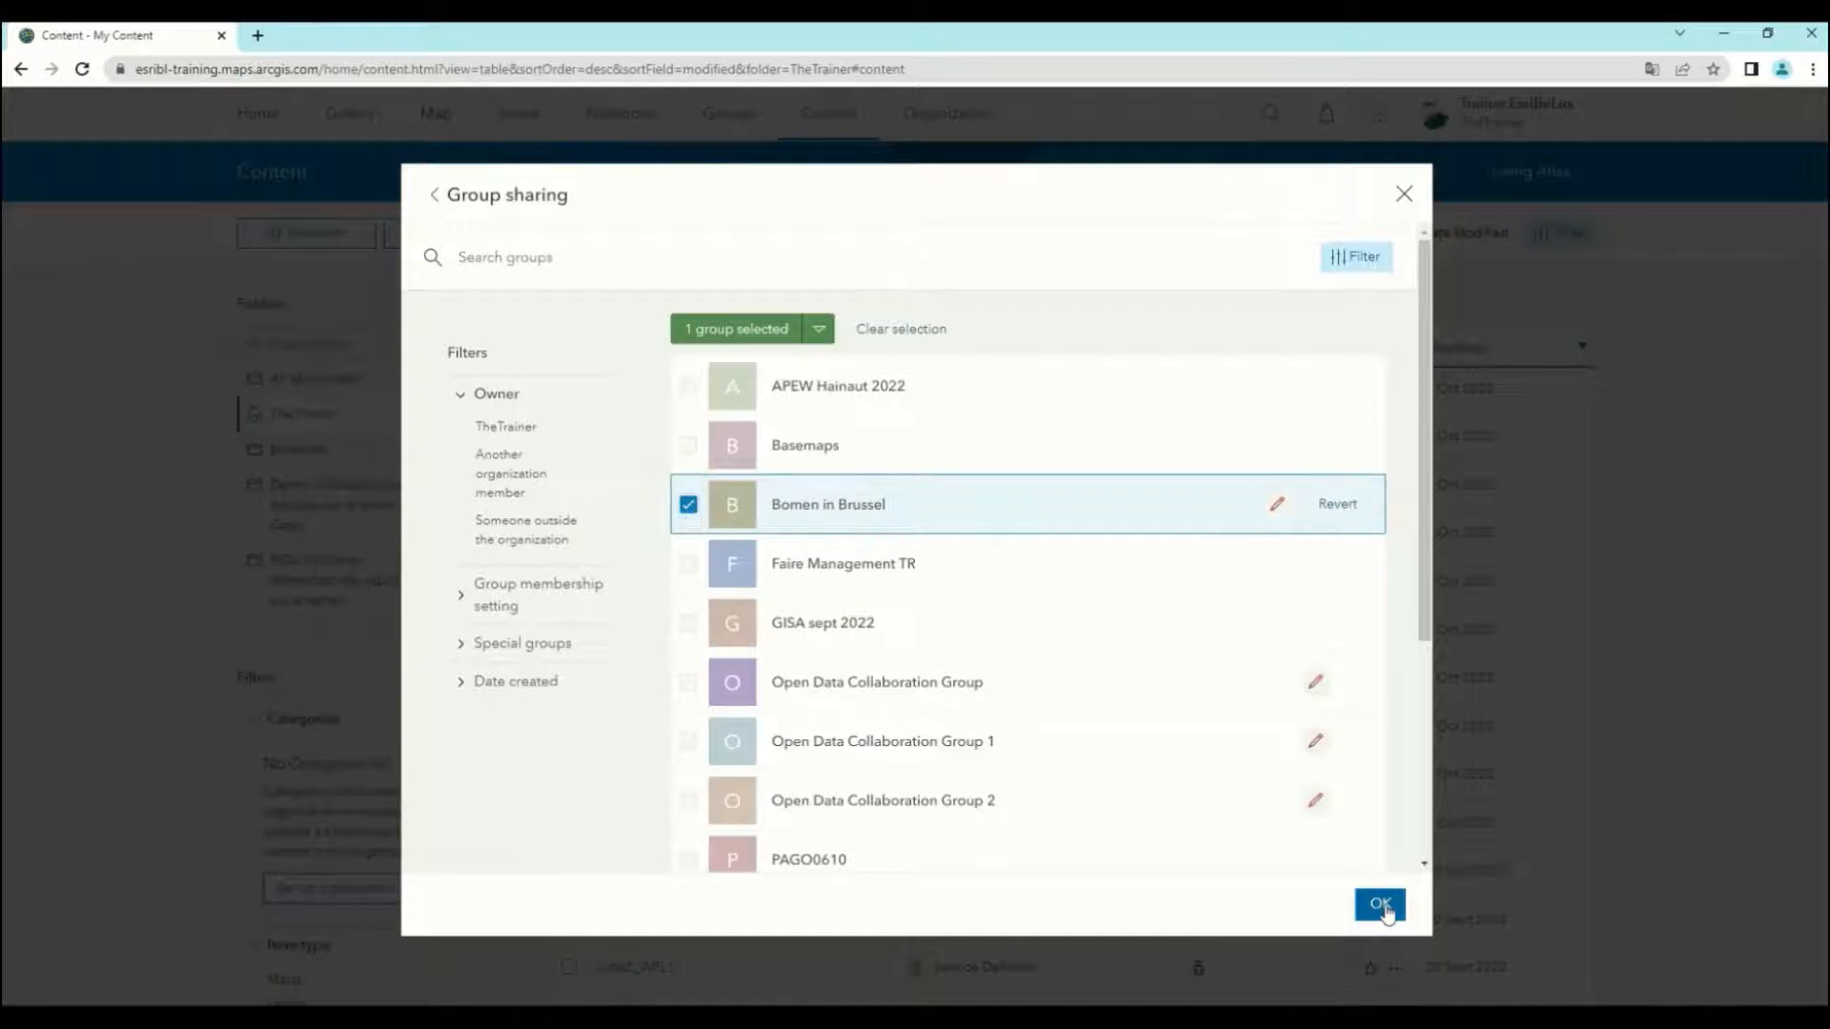
{"action": "left_click", "coordinate": [1381, 905]}
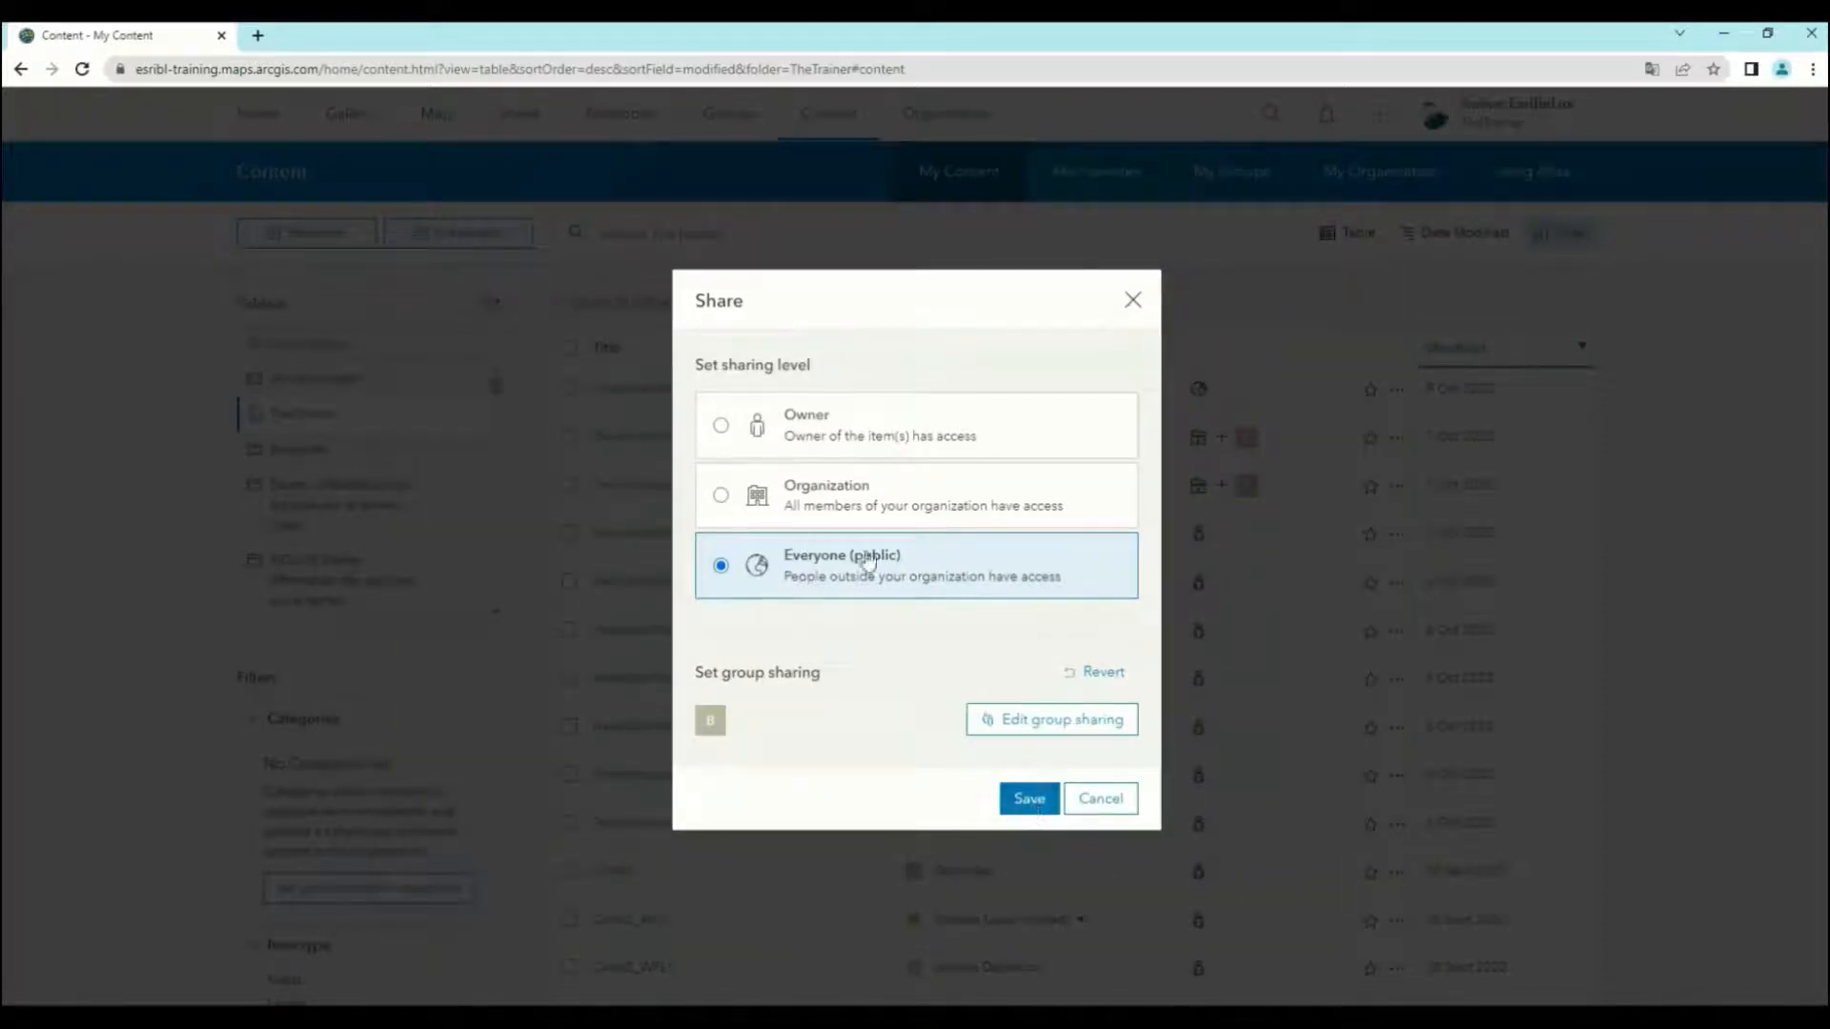
{"action": "left_click", "coordinate": [722, 428]}
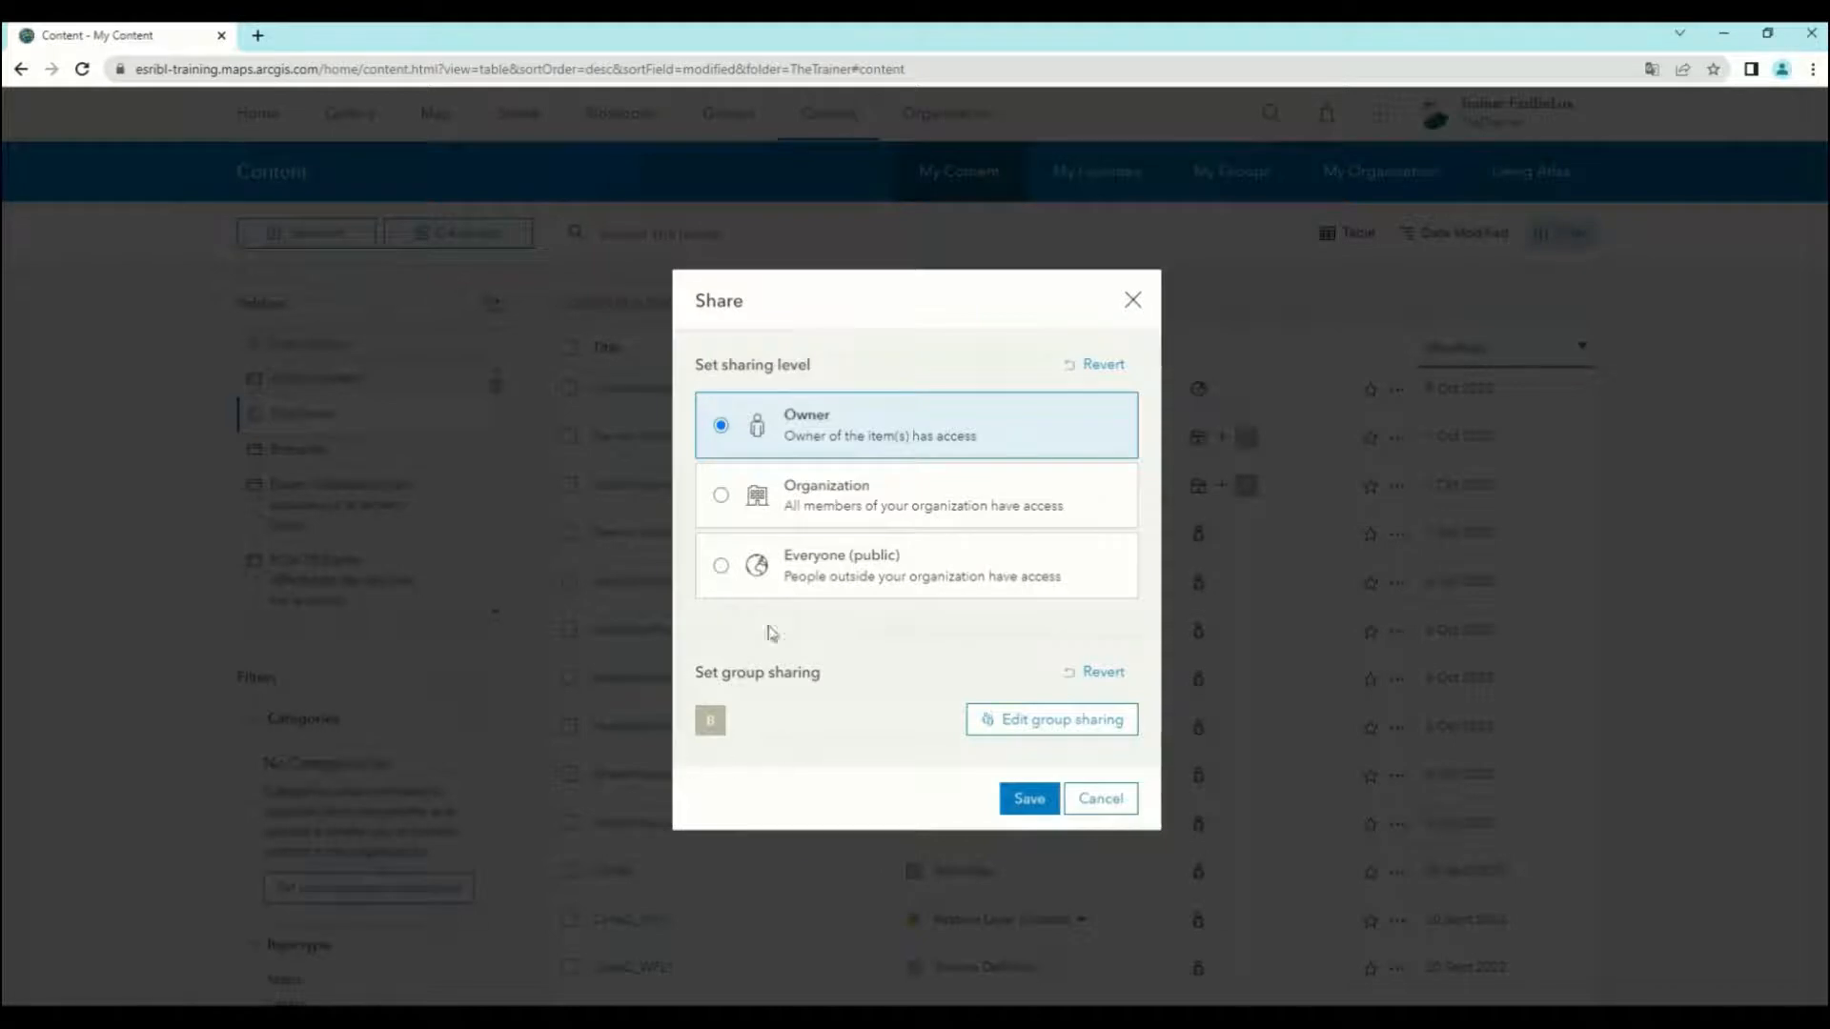
{"action": "left_click", "coordinate": [1029, 800]}
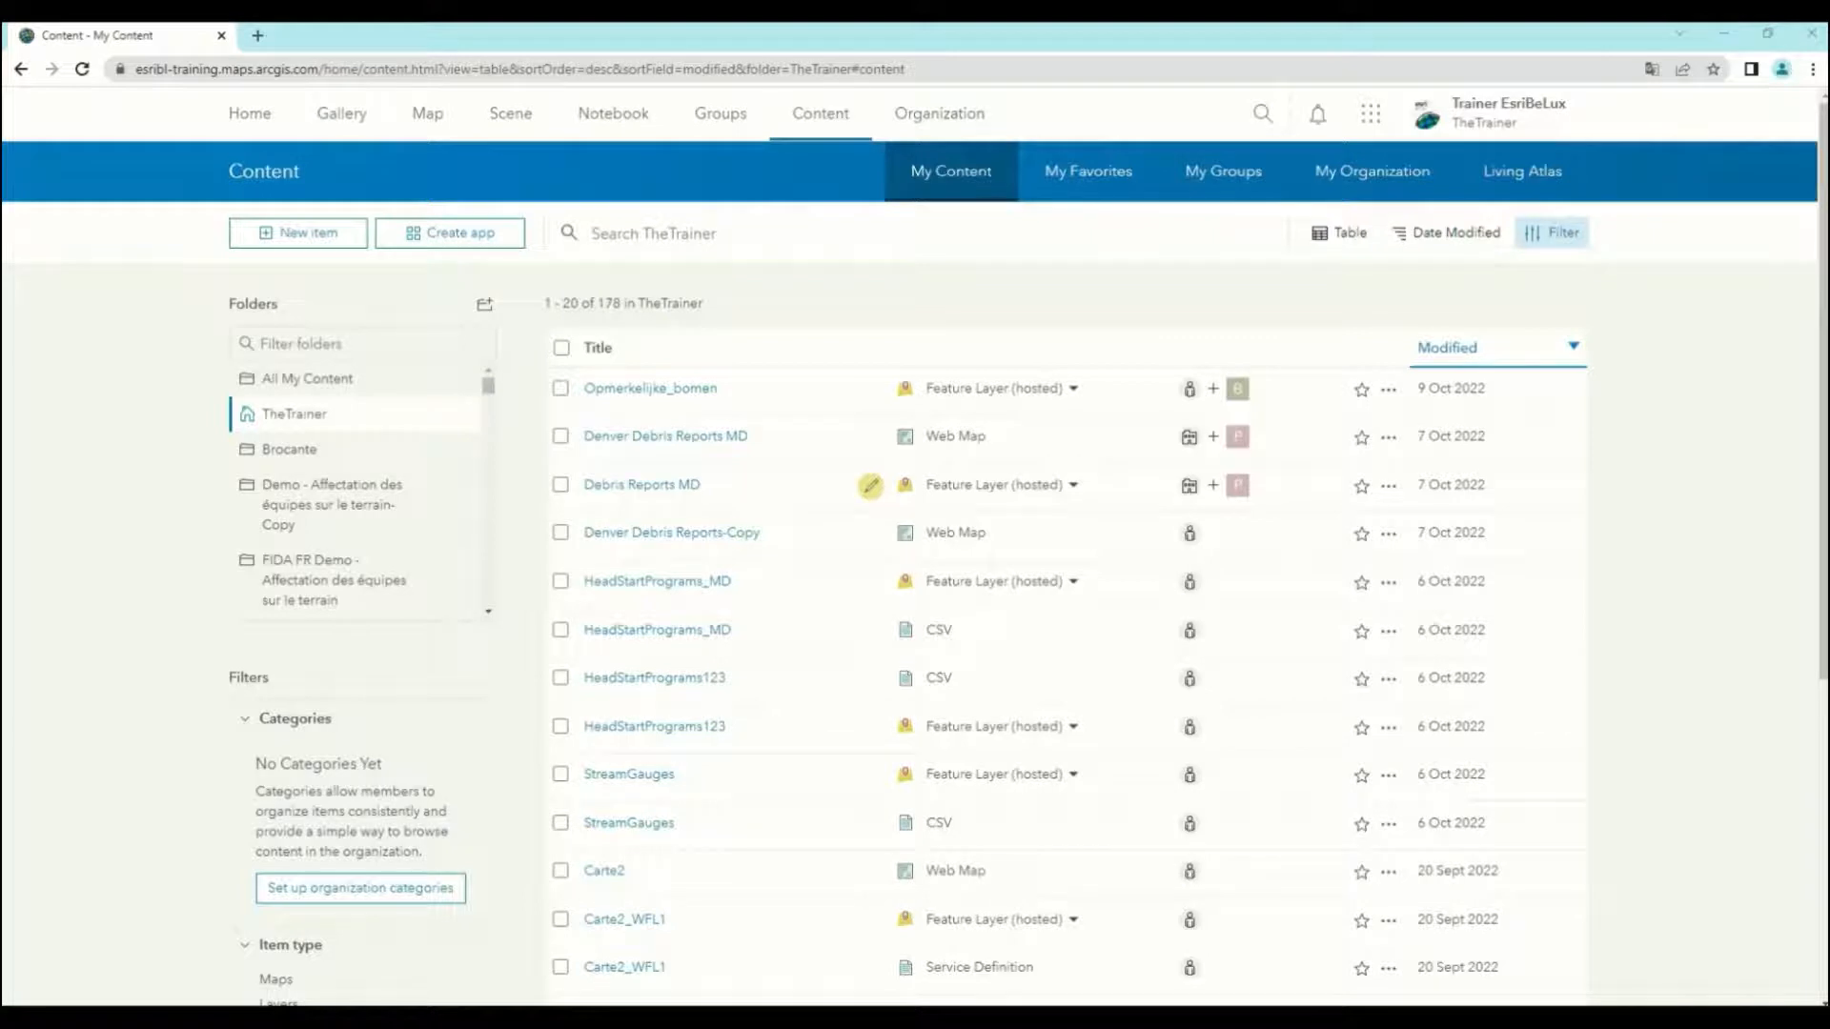
Open the settings of the Opmerkelijke_bomen item and review its content status, delete protection, public data collection and extent options.
{"action": "key", "text": "ctrl+t"}
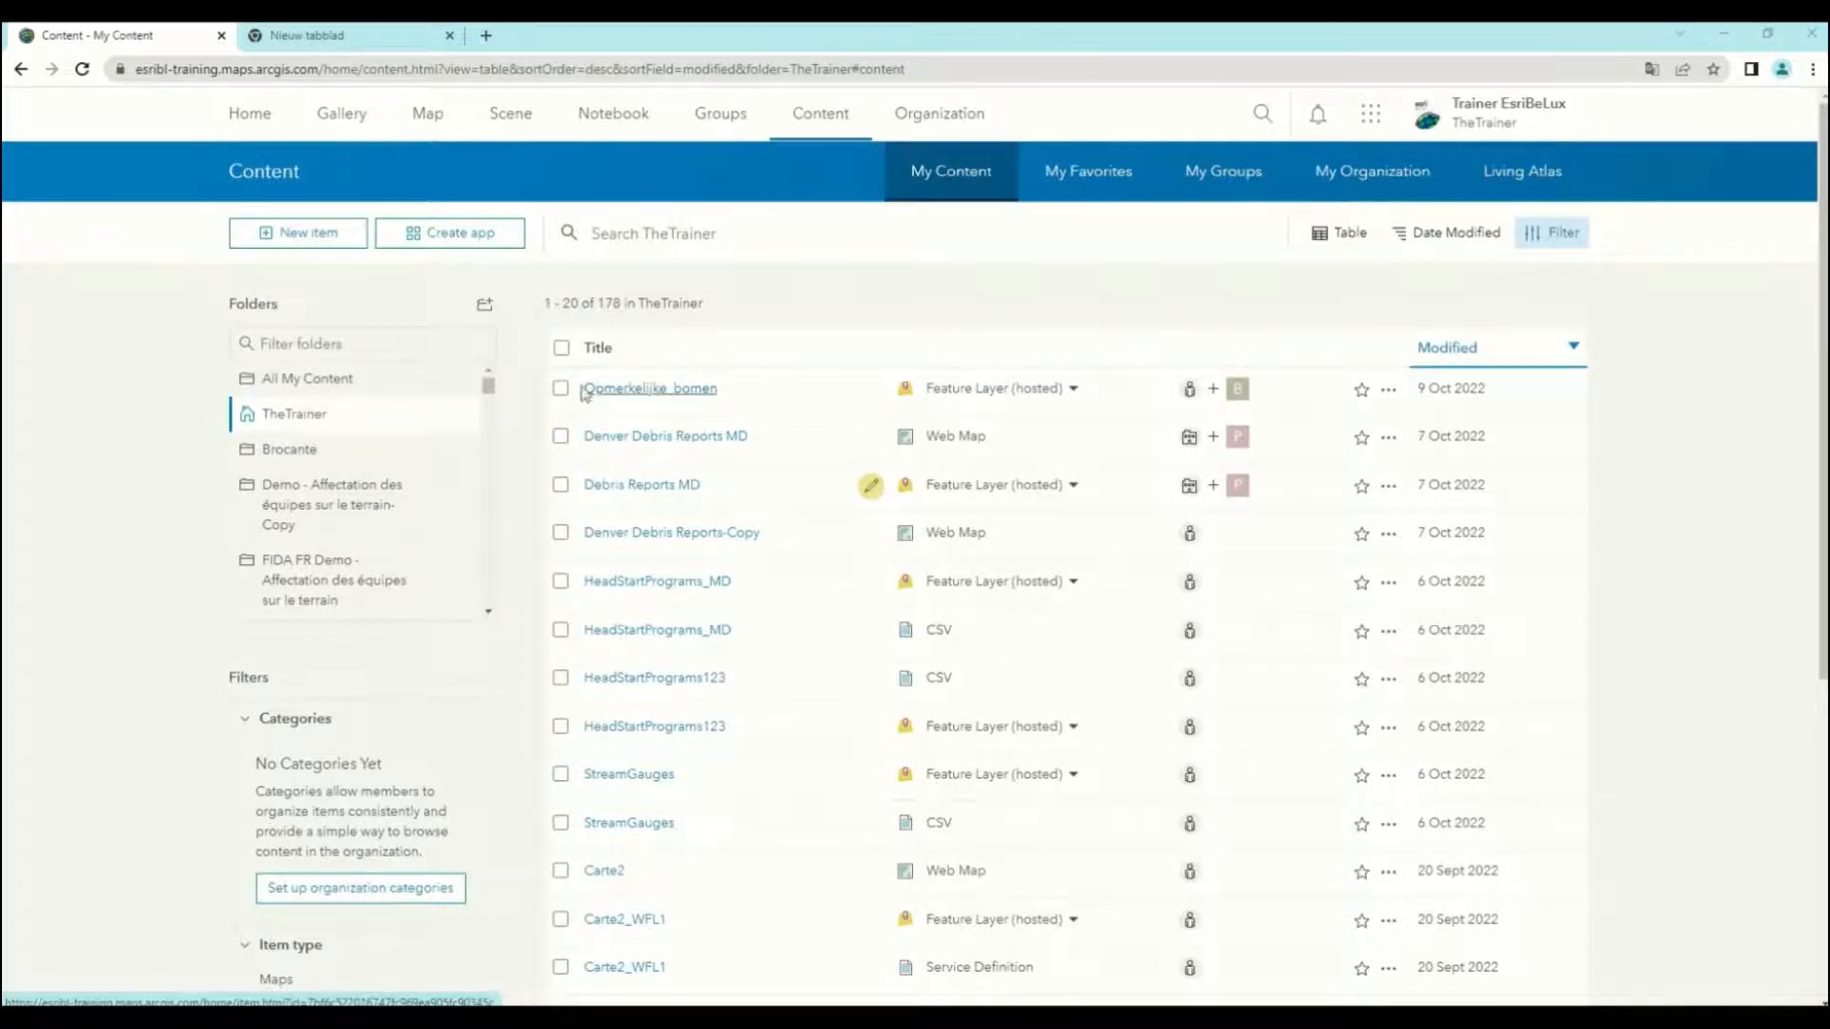
{"action": "left_click", "coordinate": [677, 395]}
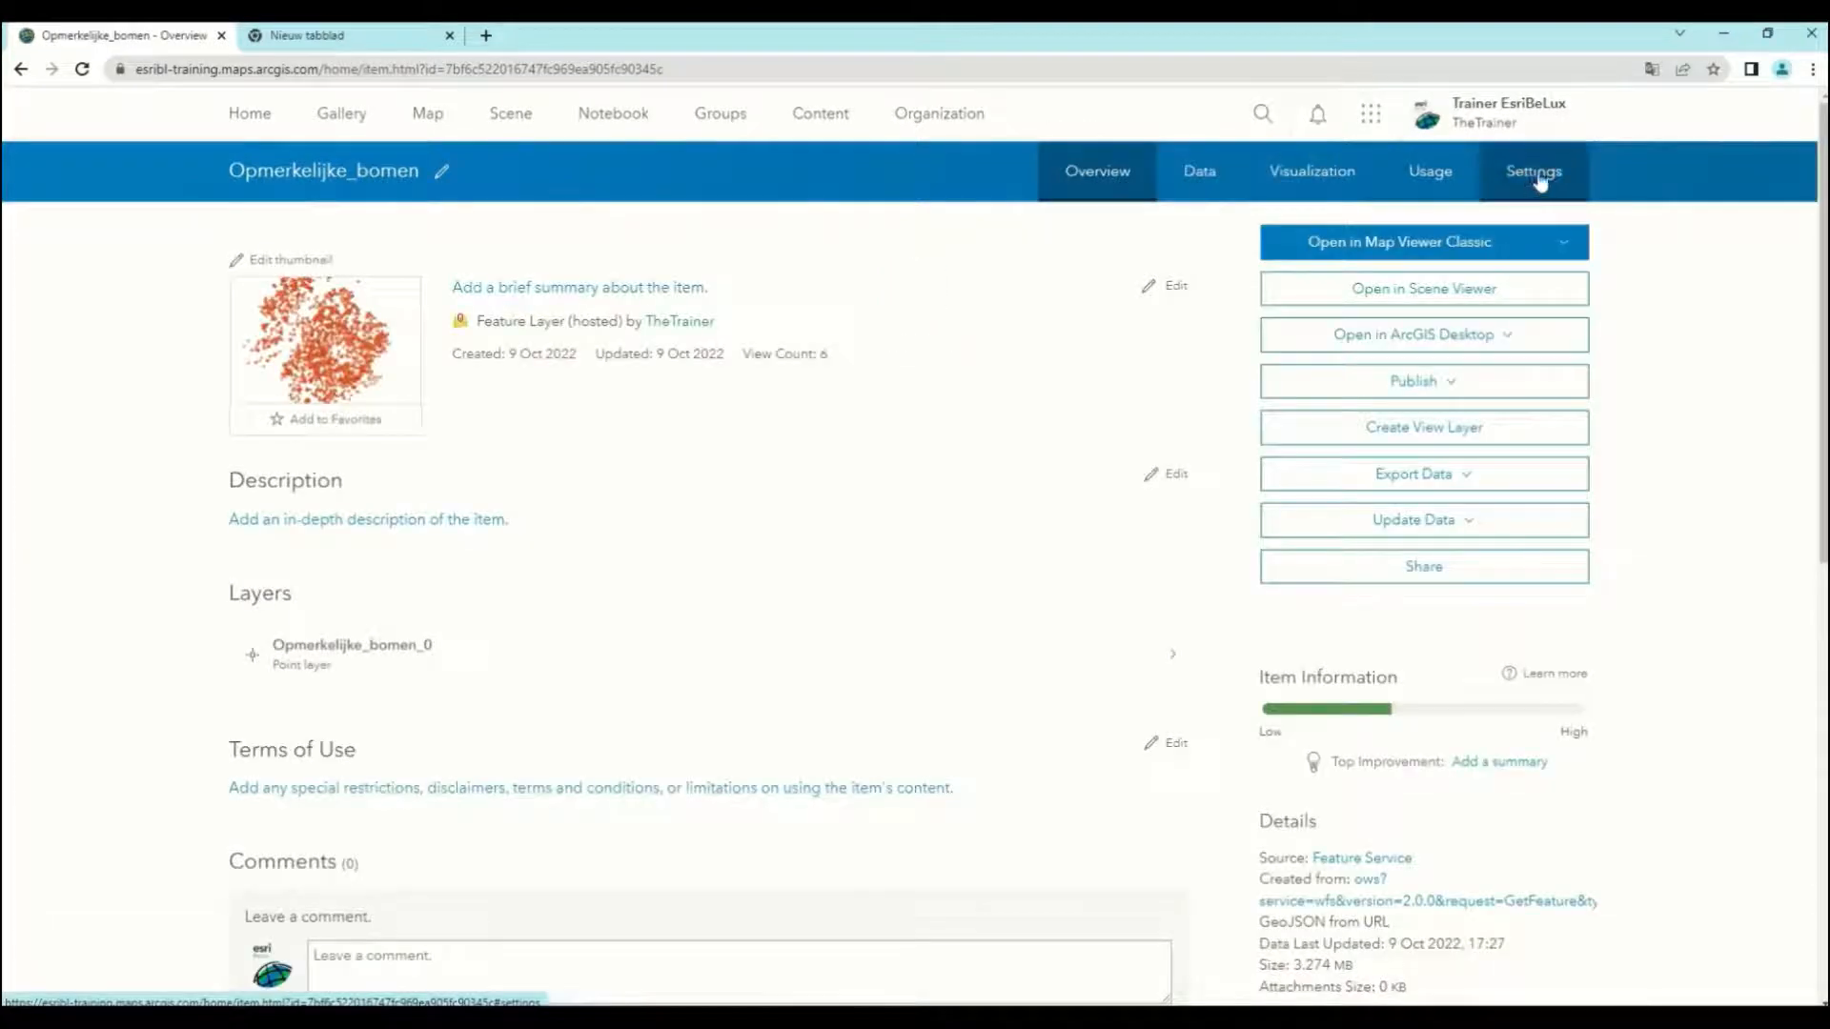
{"action": "left_click", "coordinate": [1534, 179]}
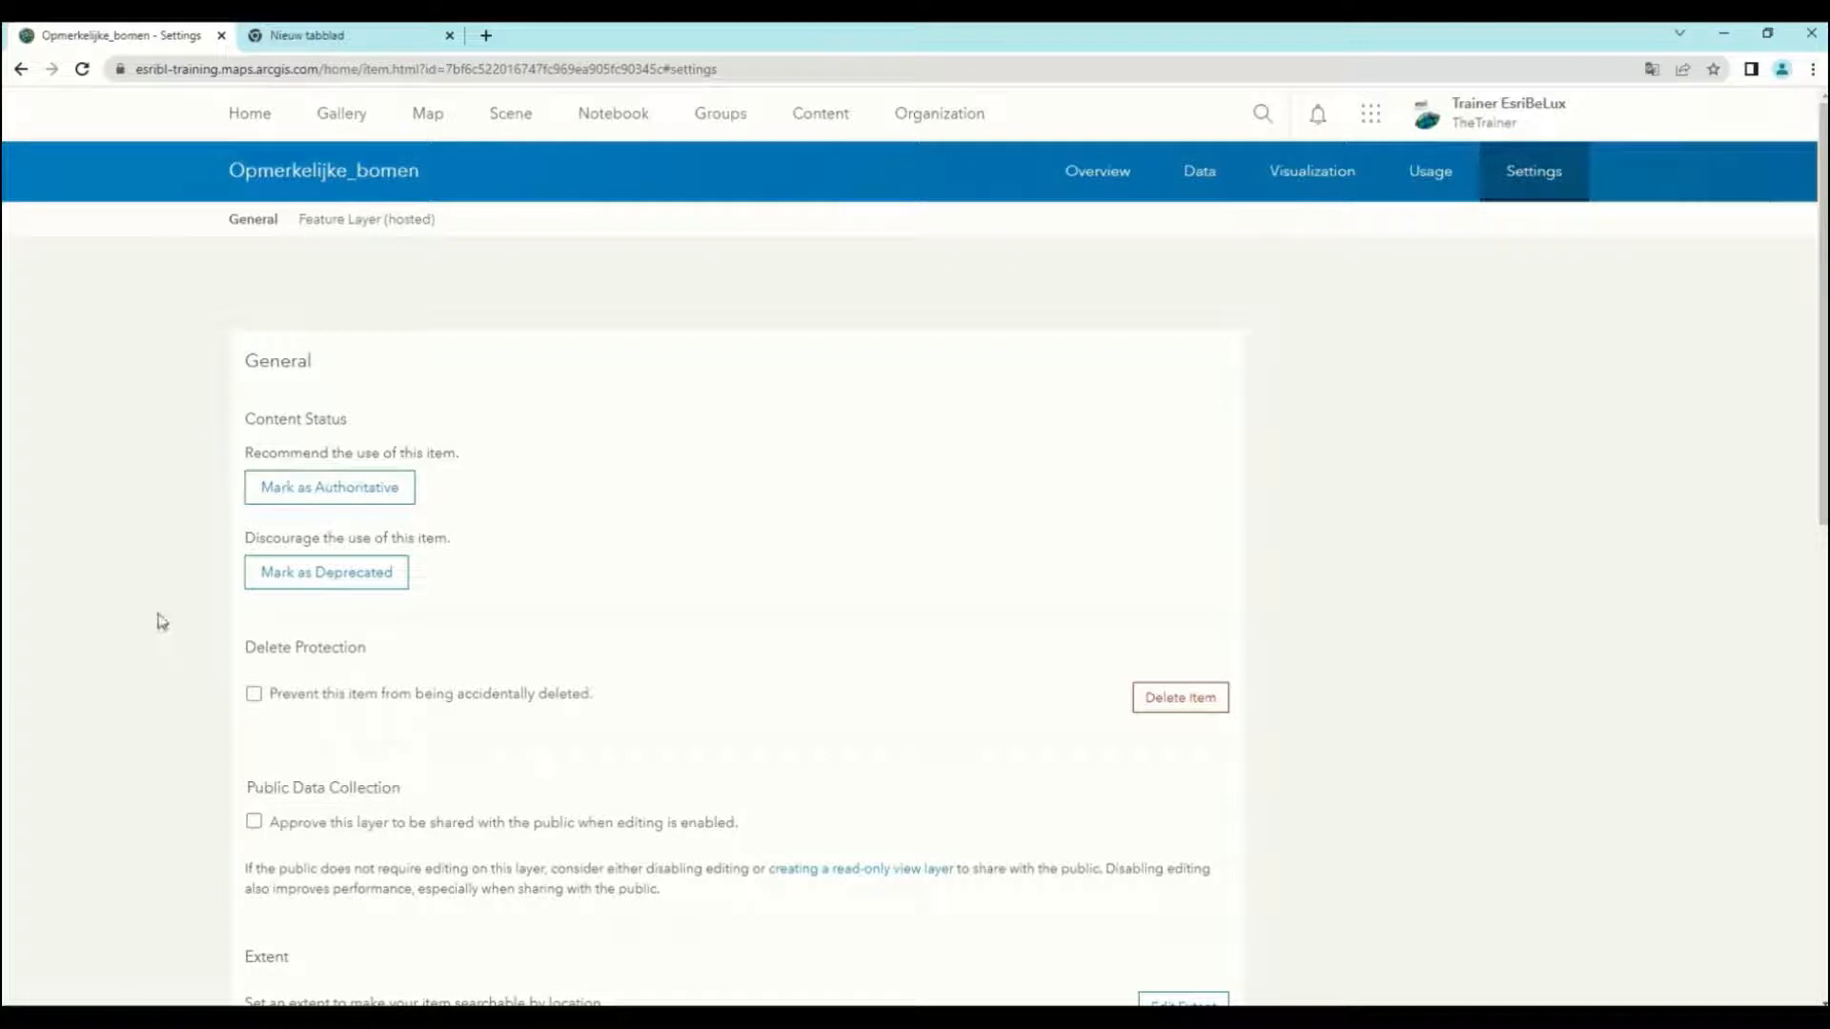
{"action": "scroll", "coordinate": [134, 631], "scroll_direction": "down", "scroll_amount": 1}
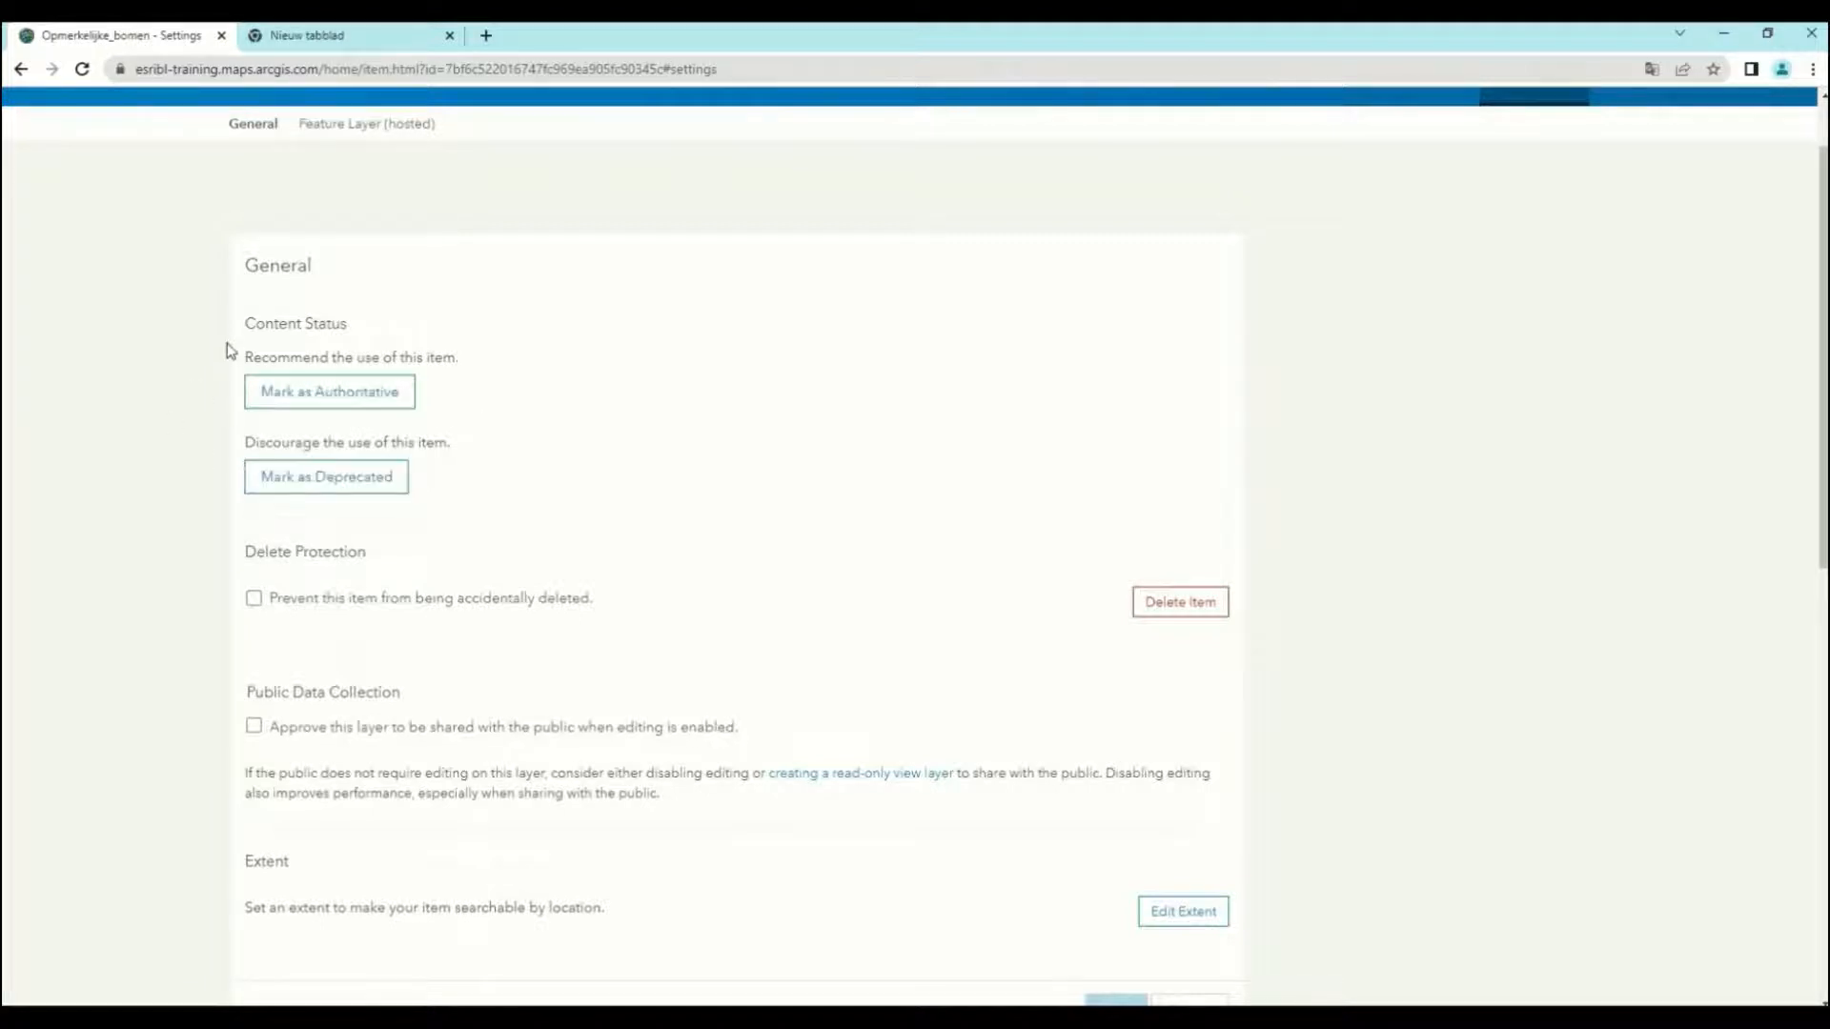
{"action": "scroll", "coordinate": [190, 429], "scroll_direction": "down", "scroll_amount": 1}
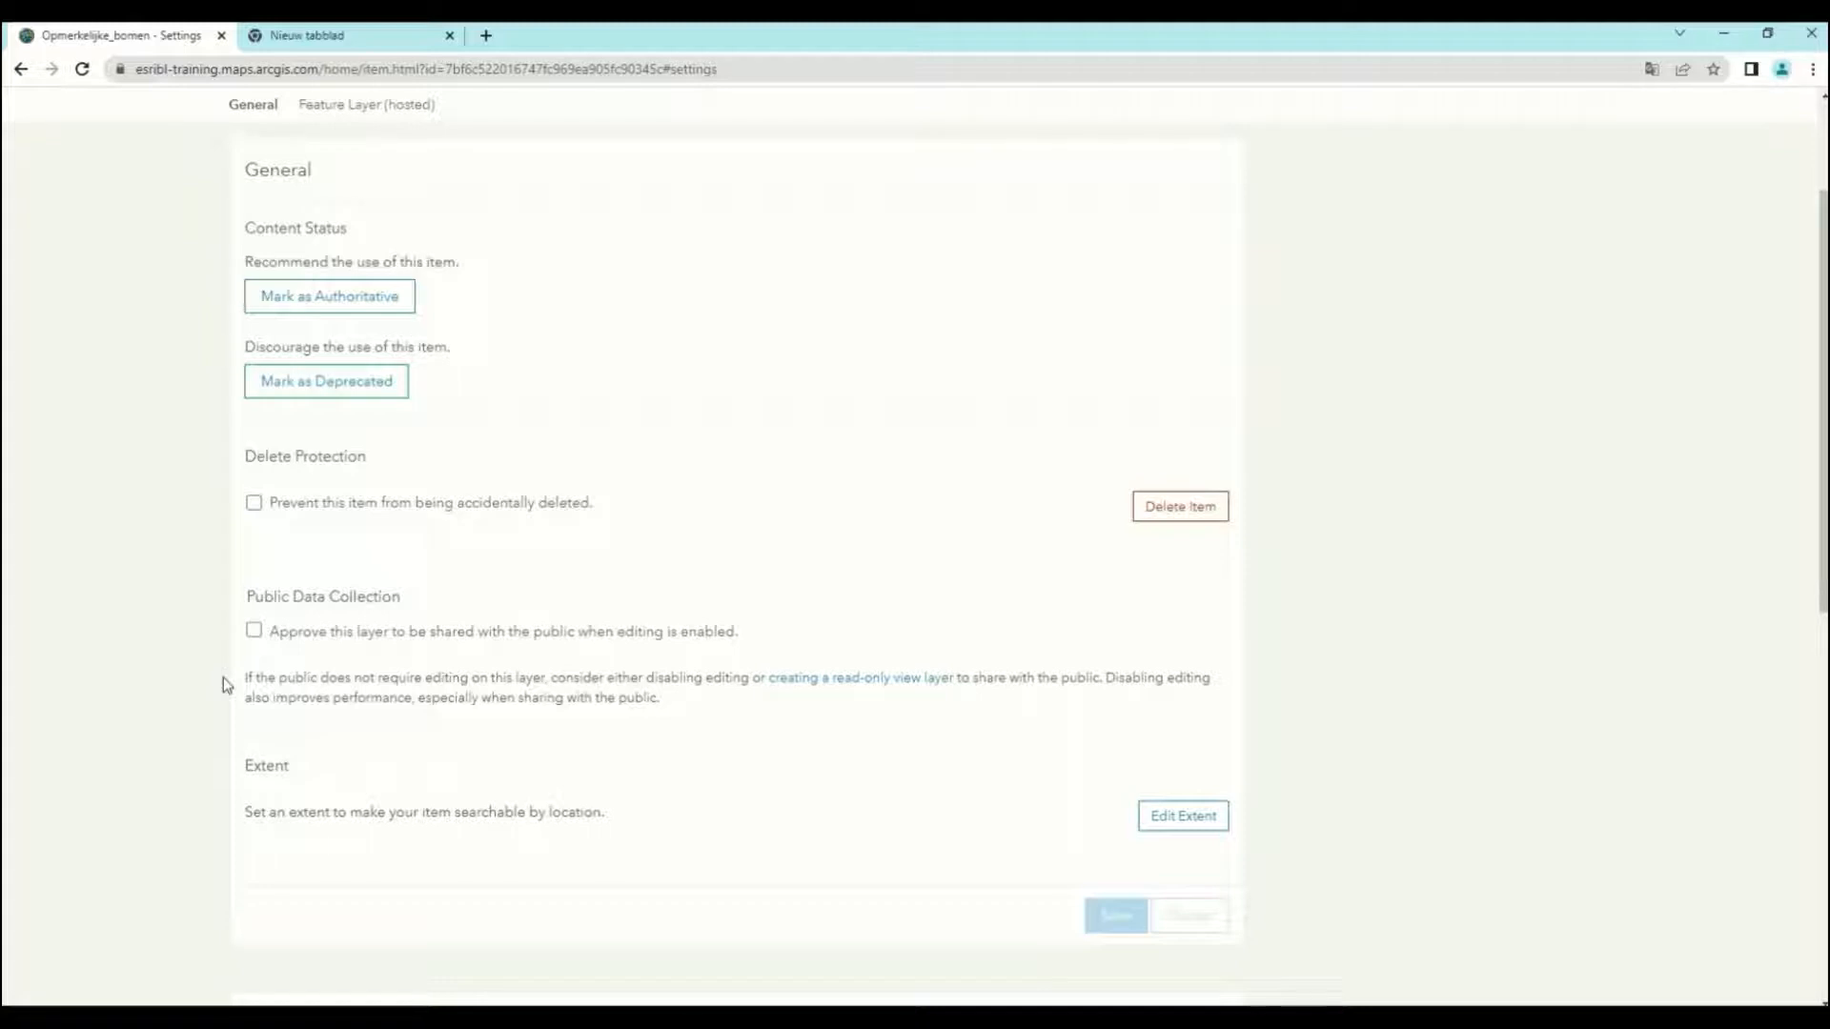
Enable editing in the hosted feature layer settings of Opmerkelijke_bomen and review the editing, cache and export options.
{"action": "scroll", "coordinate": [223, 677], "scroll_direction": "down", "scroll_amount": 5}
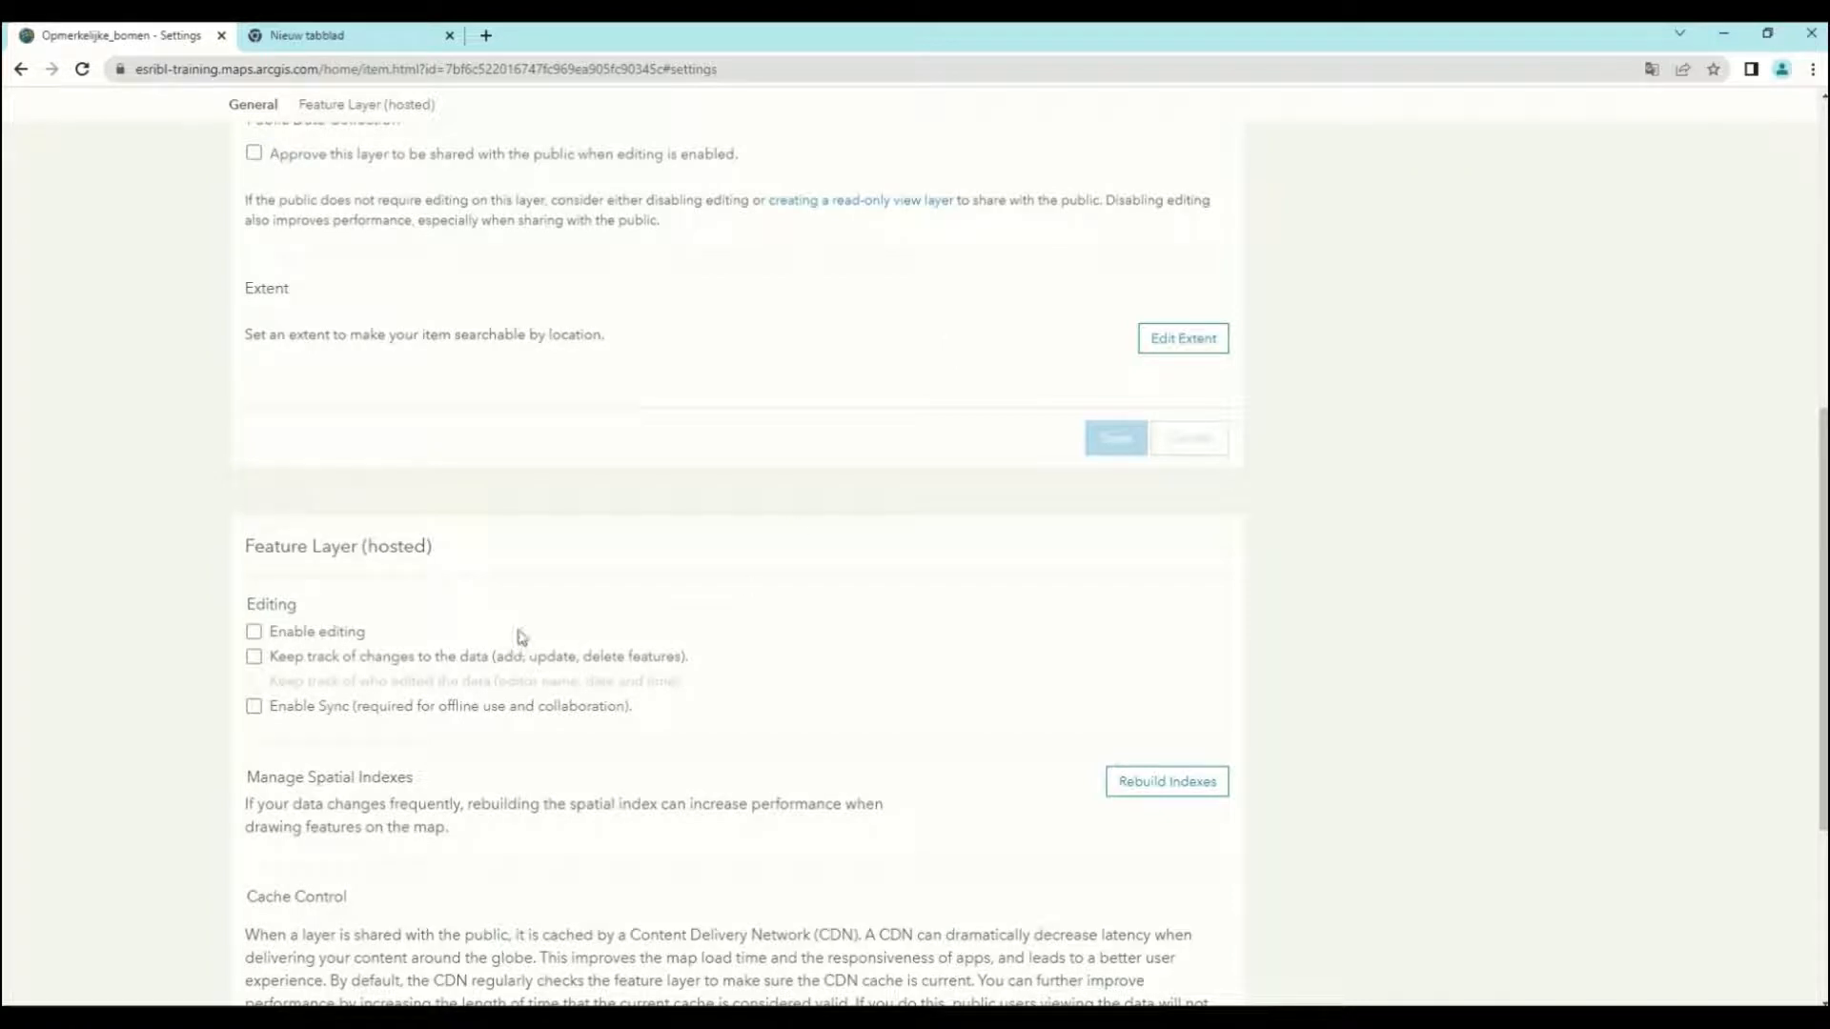
{"action": "scroll", "coordinate": [312, 499], "scroll_direction": "down", "scroll_amount": 1}
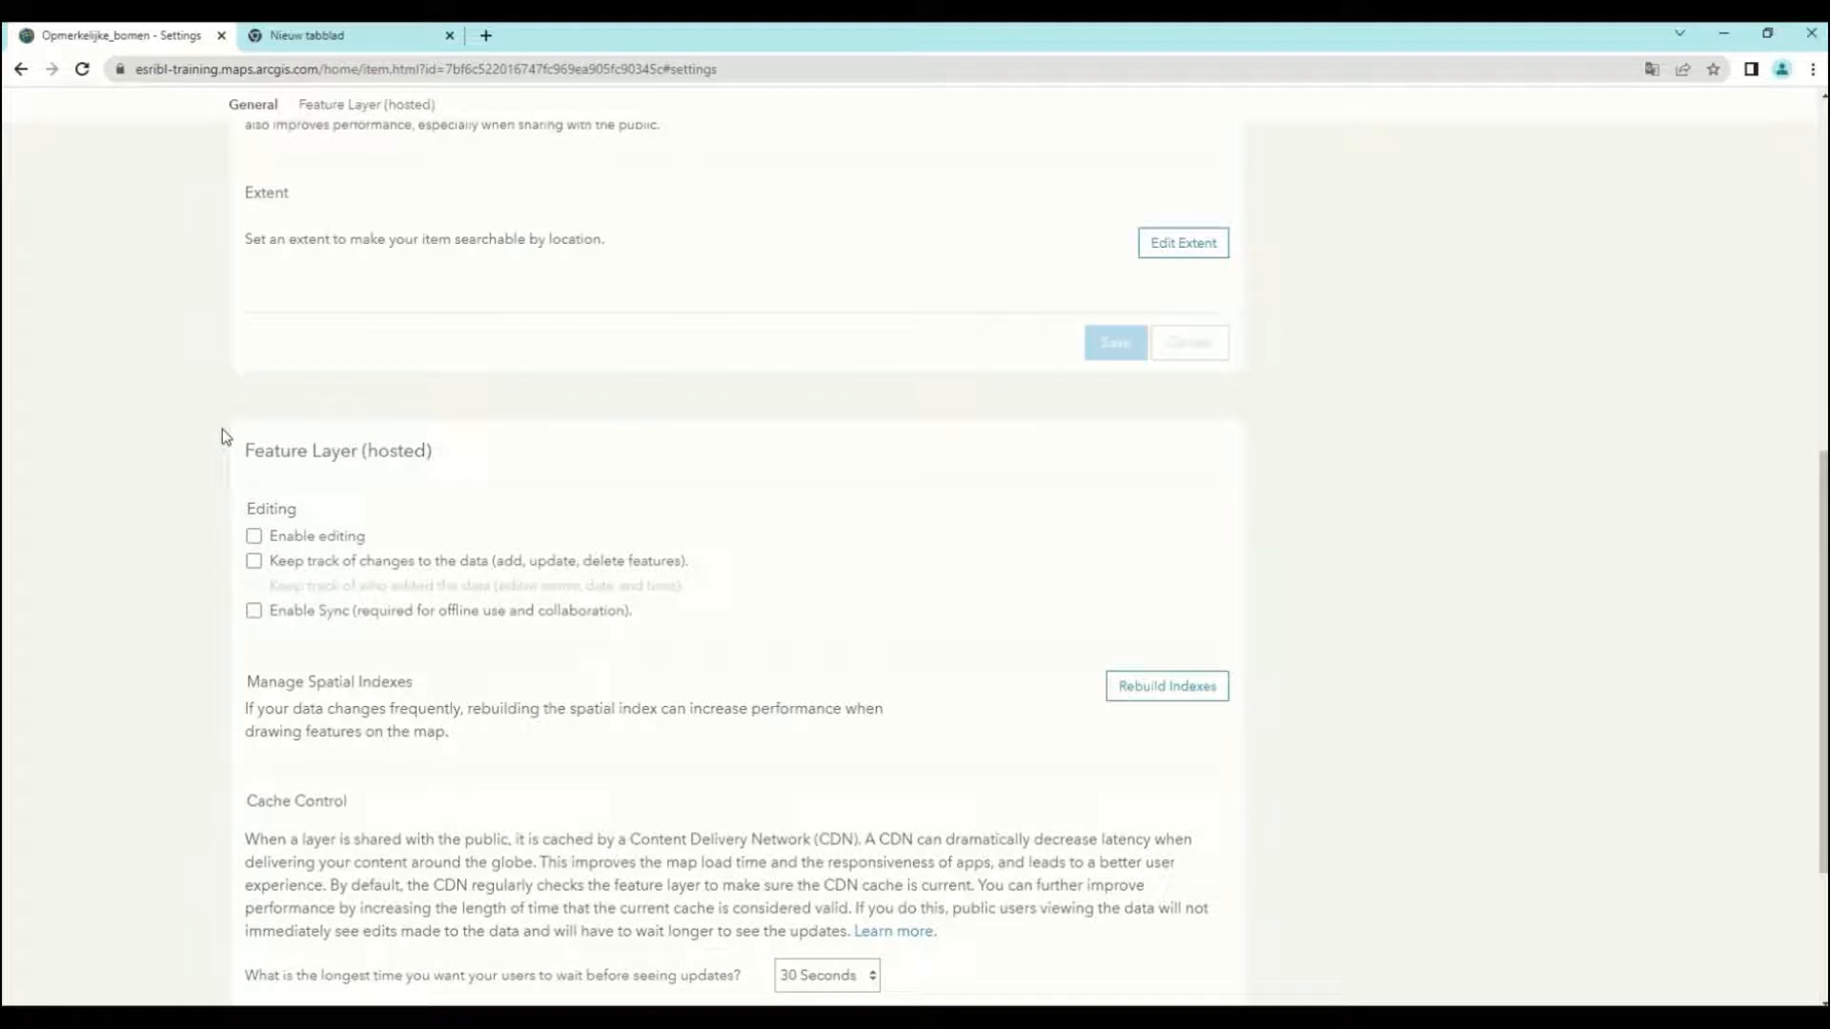
{"action": "scroll", "coordinate": [250, 467], "scroll_direction": "down", "scroll_amount": 1}
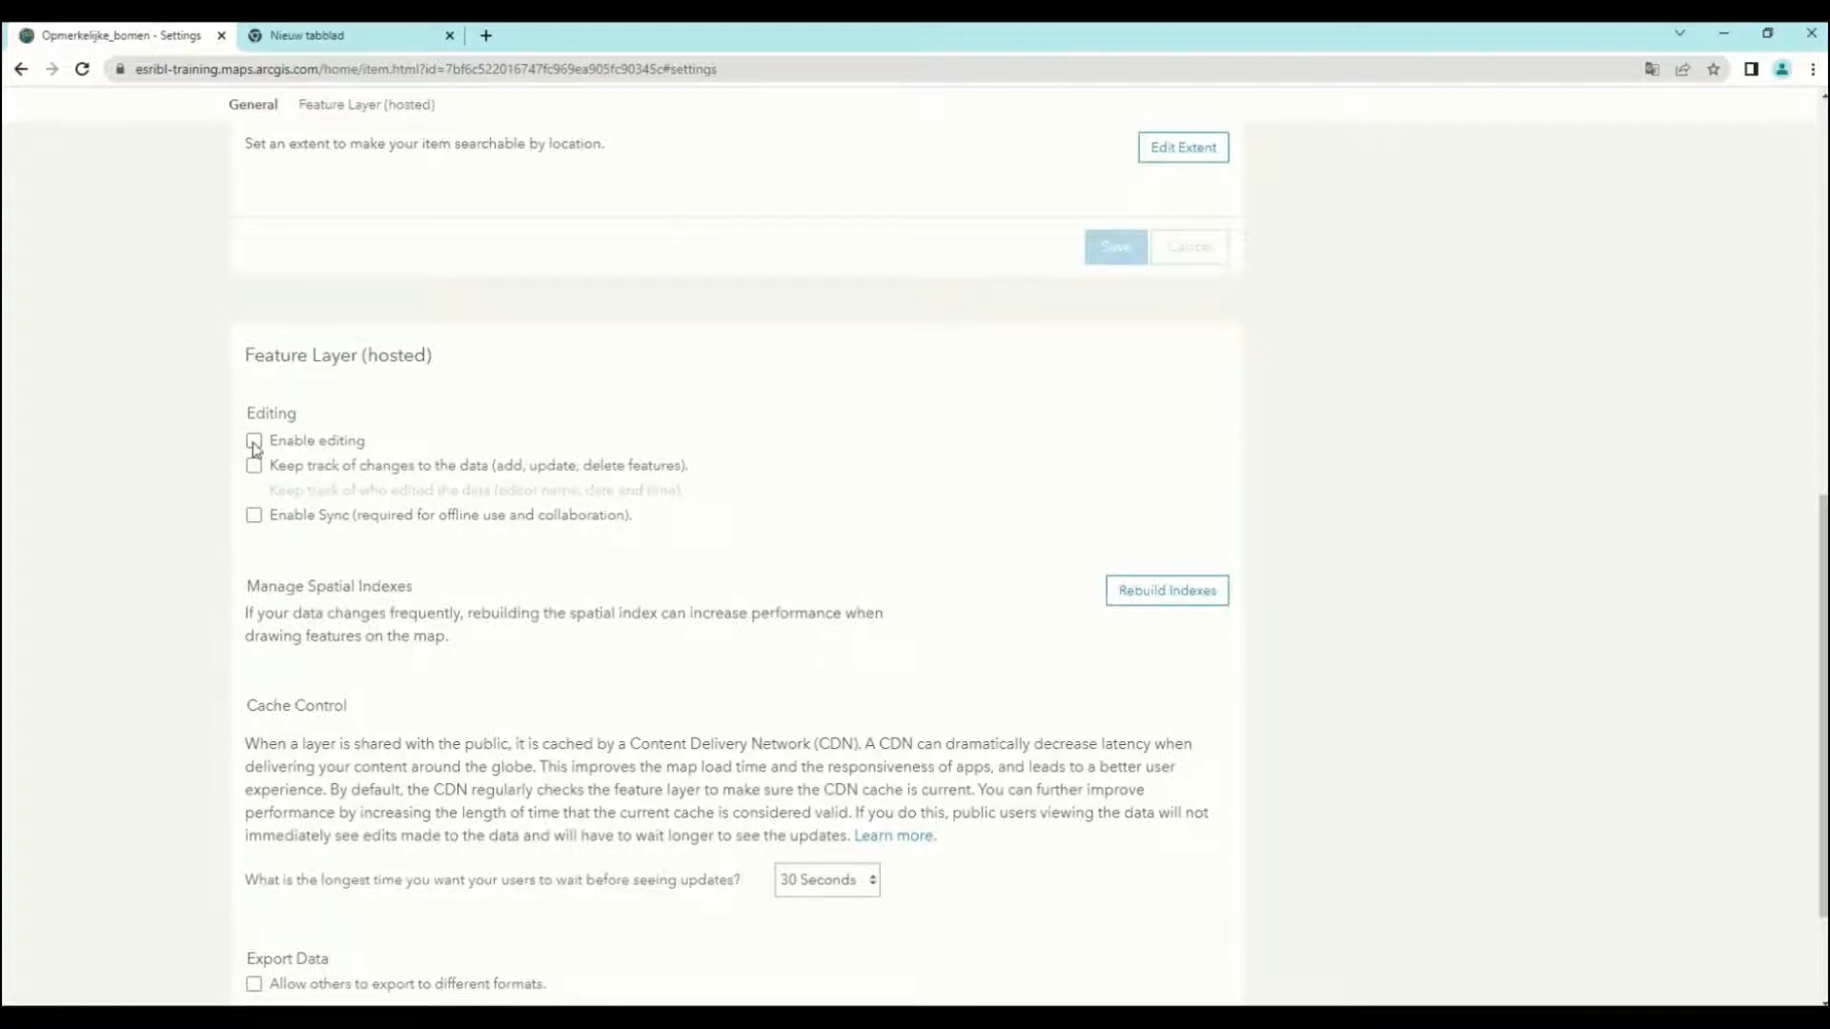
{"action": "left_click", "coordinate": [253, 442]}
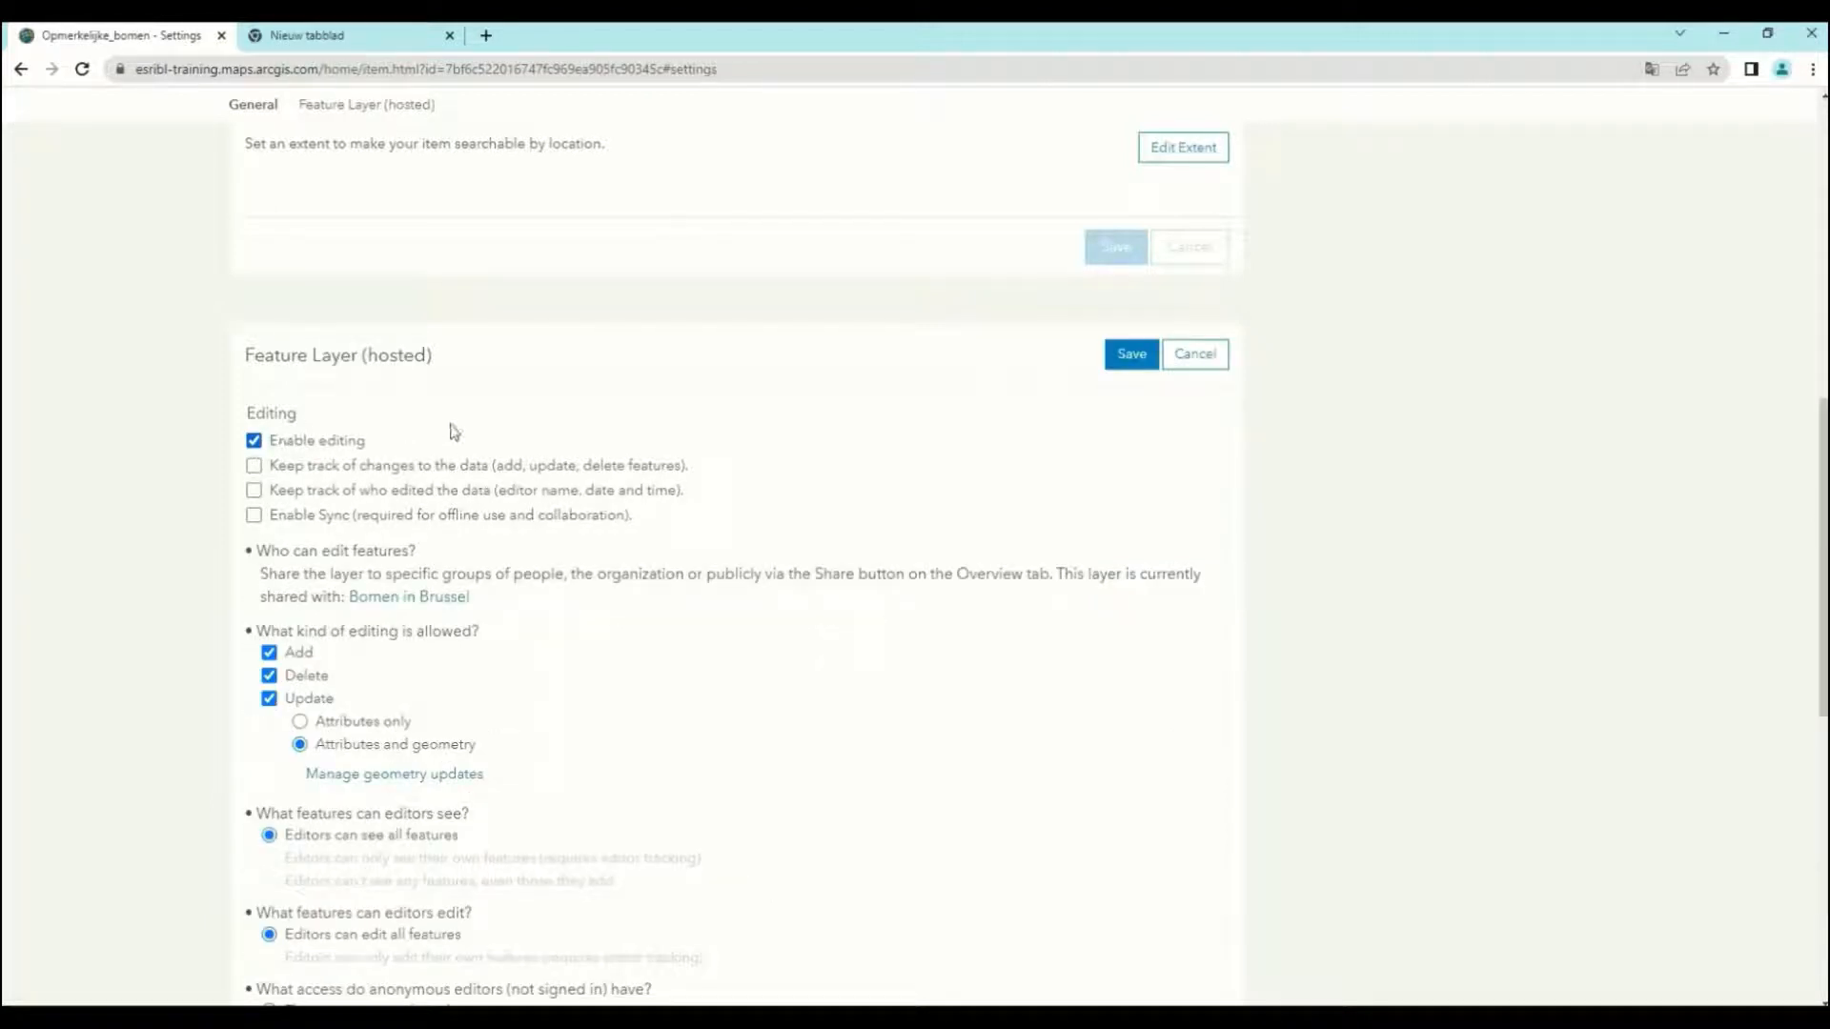
{"action": "scroll", "coordinate": [466, 620], "scroll_direction": "down", "scroll_amount": 4}
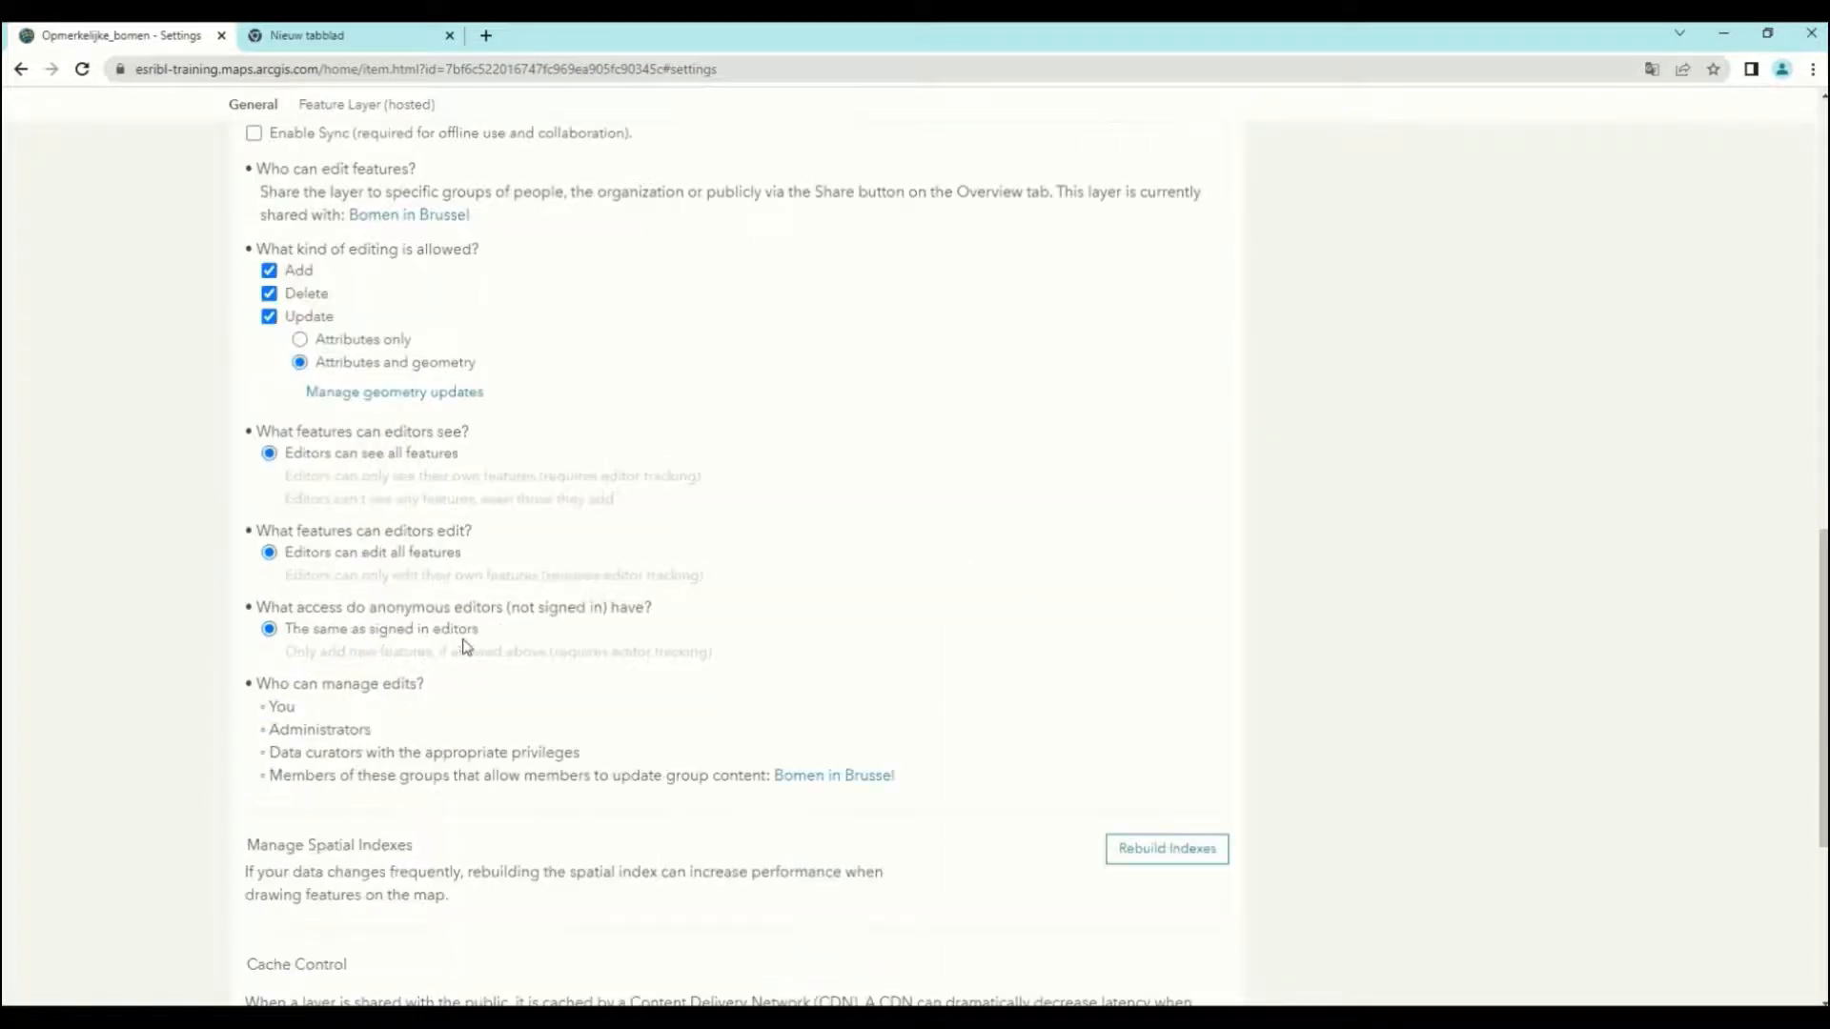
{"action": "scroll", "coordinate": [466, 648], "scroll_direction": "down", "scroll_amount": 4}
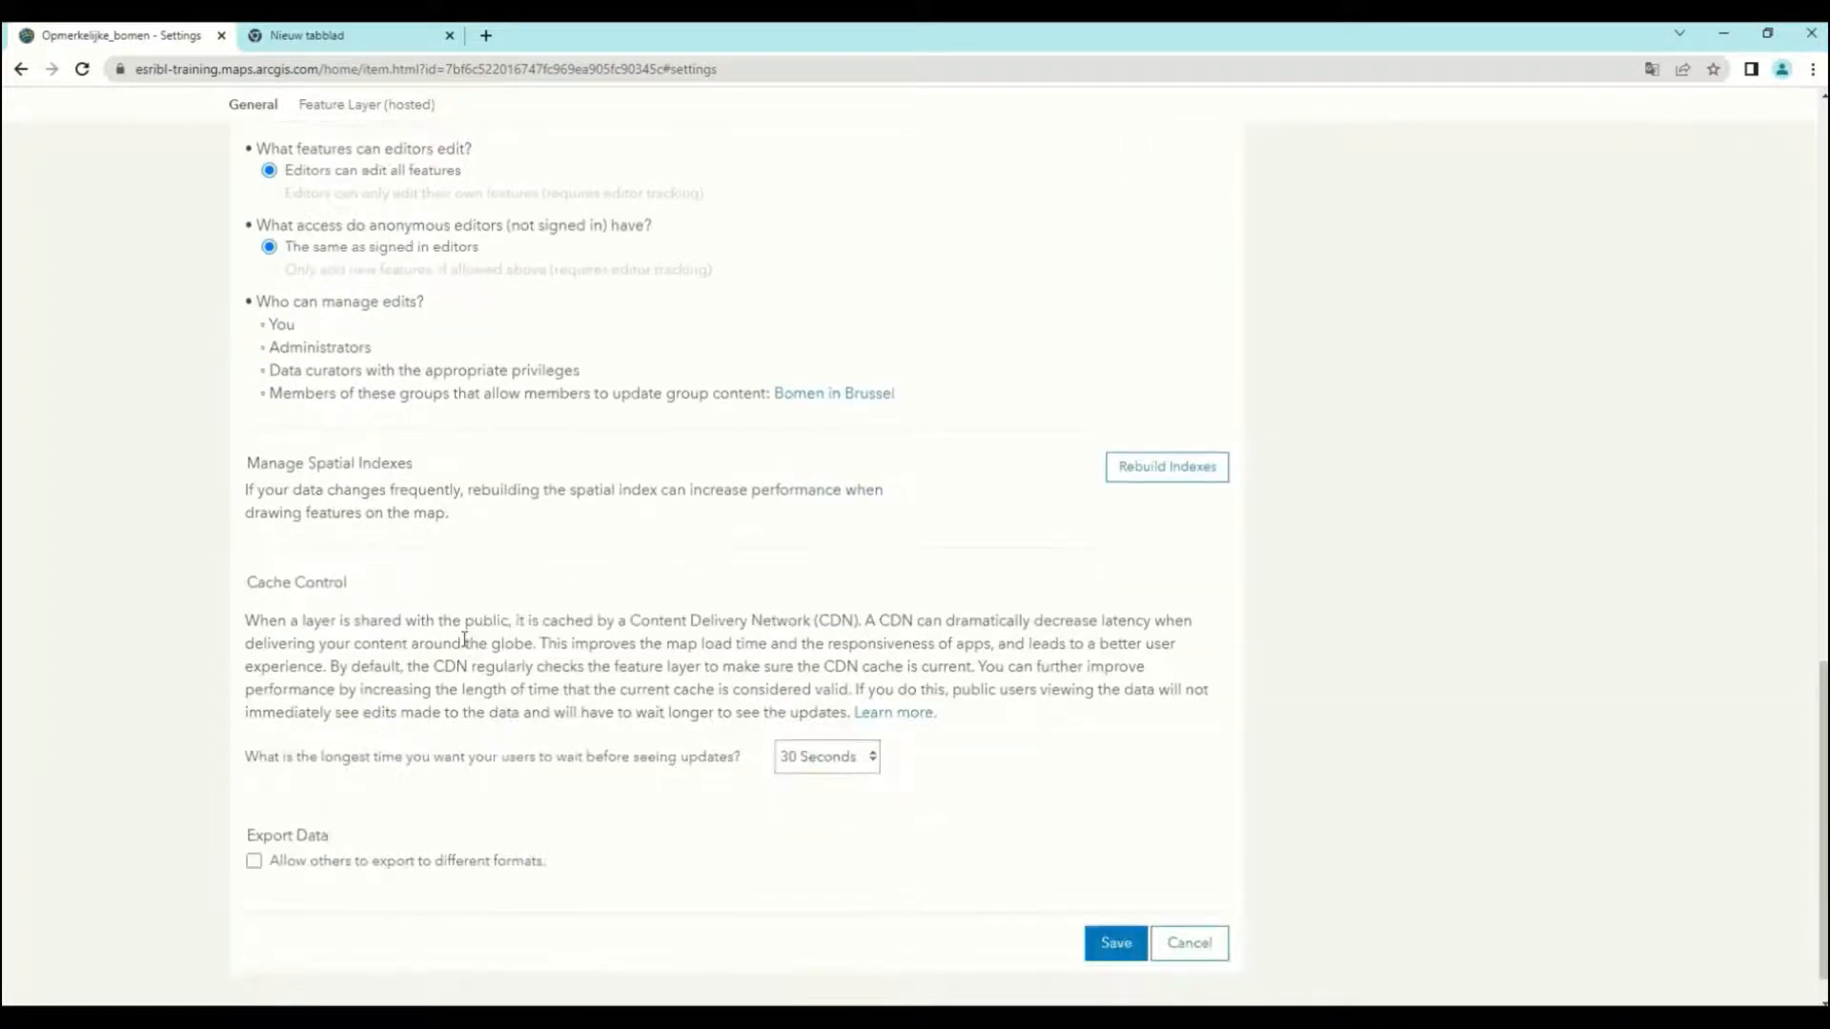
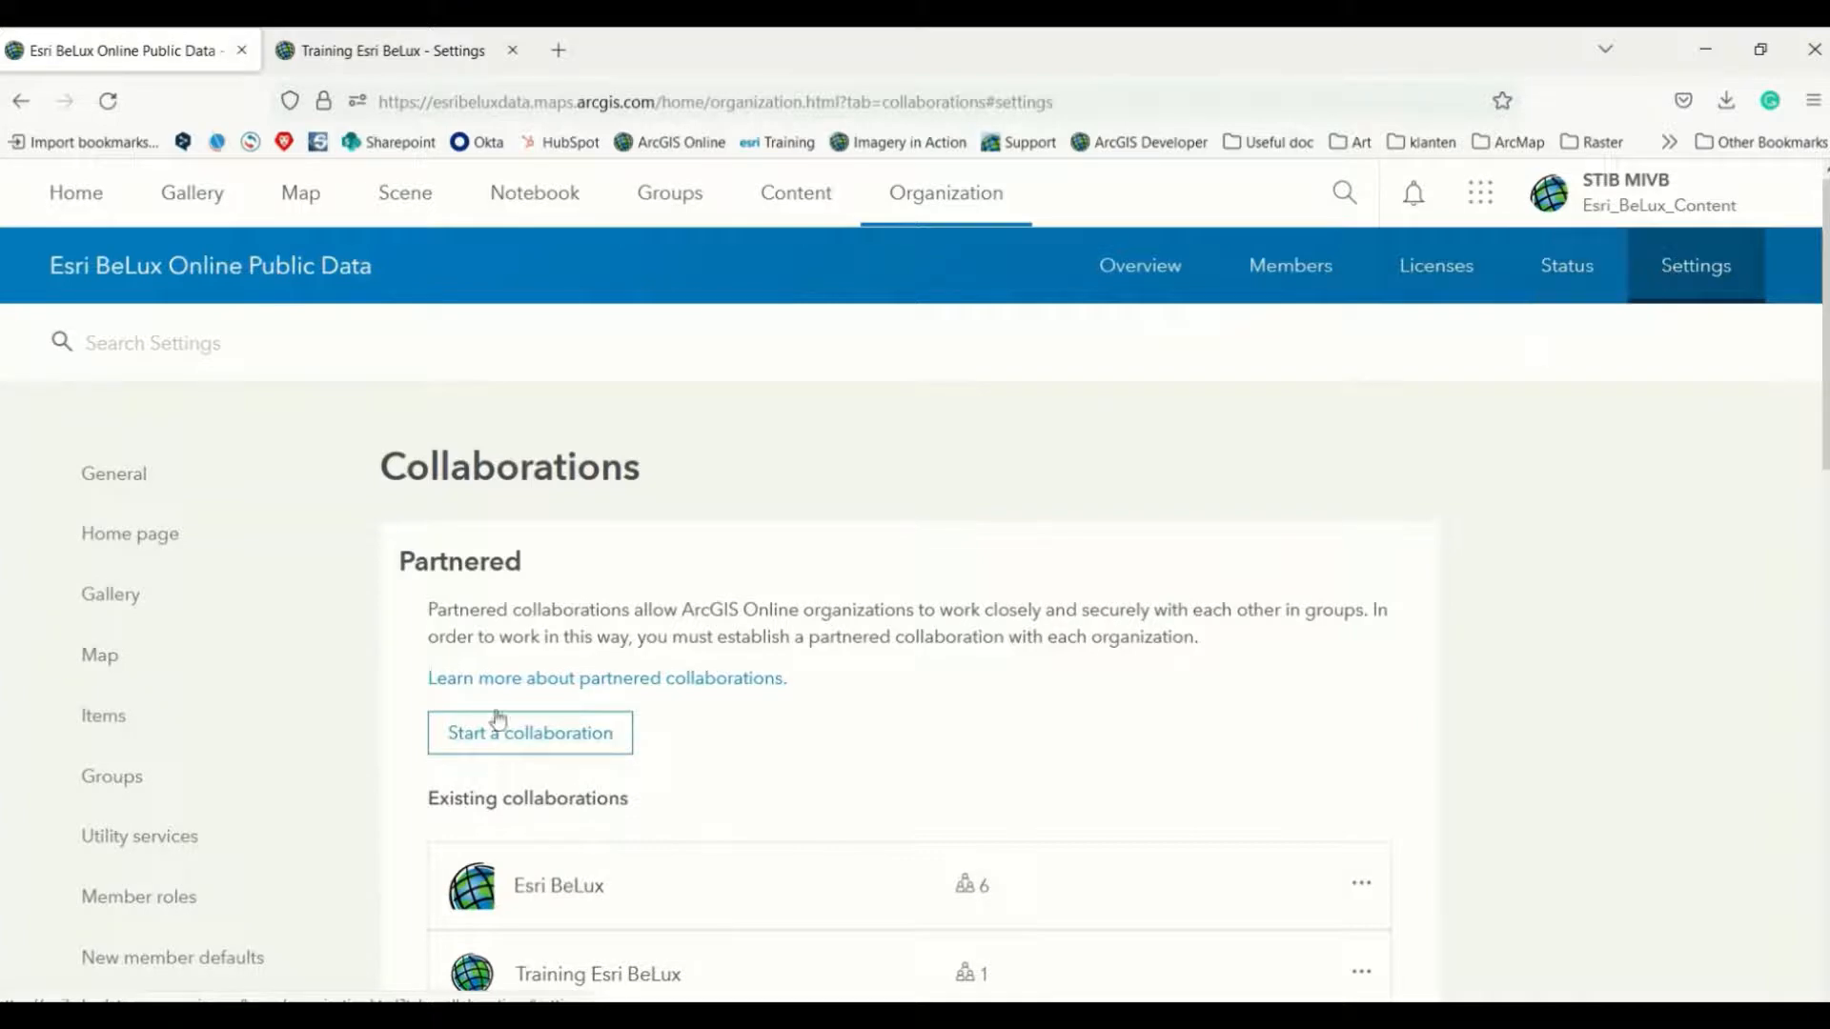
Review the existing partnered collaborations and the collaboration coordinators in the Esri BeLux Online Public Data organization settings.
{"action": "scroll", "coordinate": [95, 829], "scroll_direction": "down", "scroll_amount": 4}
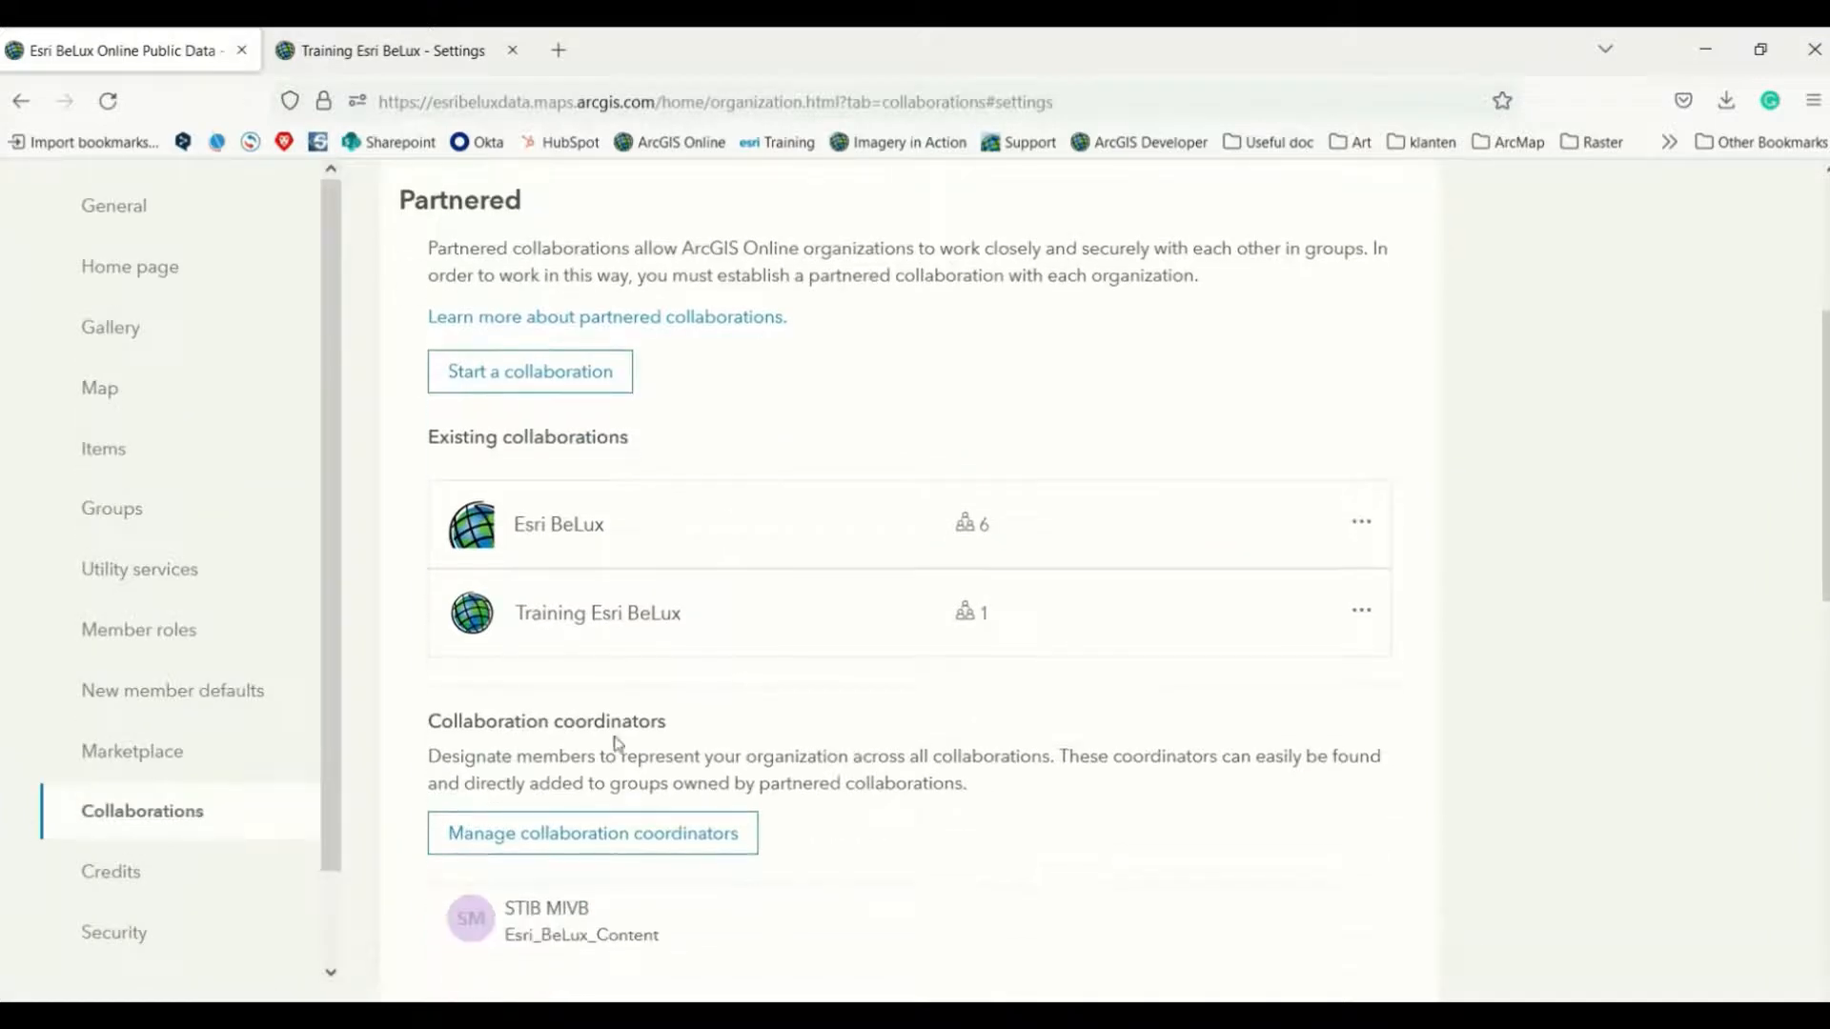
{"action": "scroll", "coordinate": [800, 634], "scroll_direction": "up", "scroll_amount": 4}
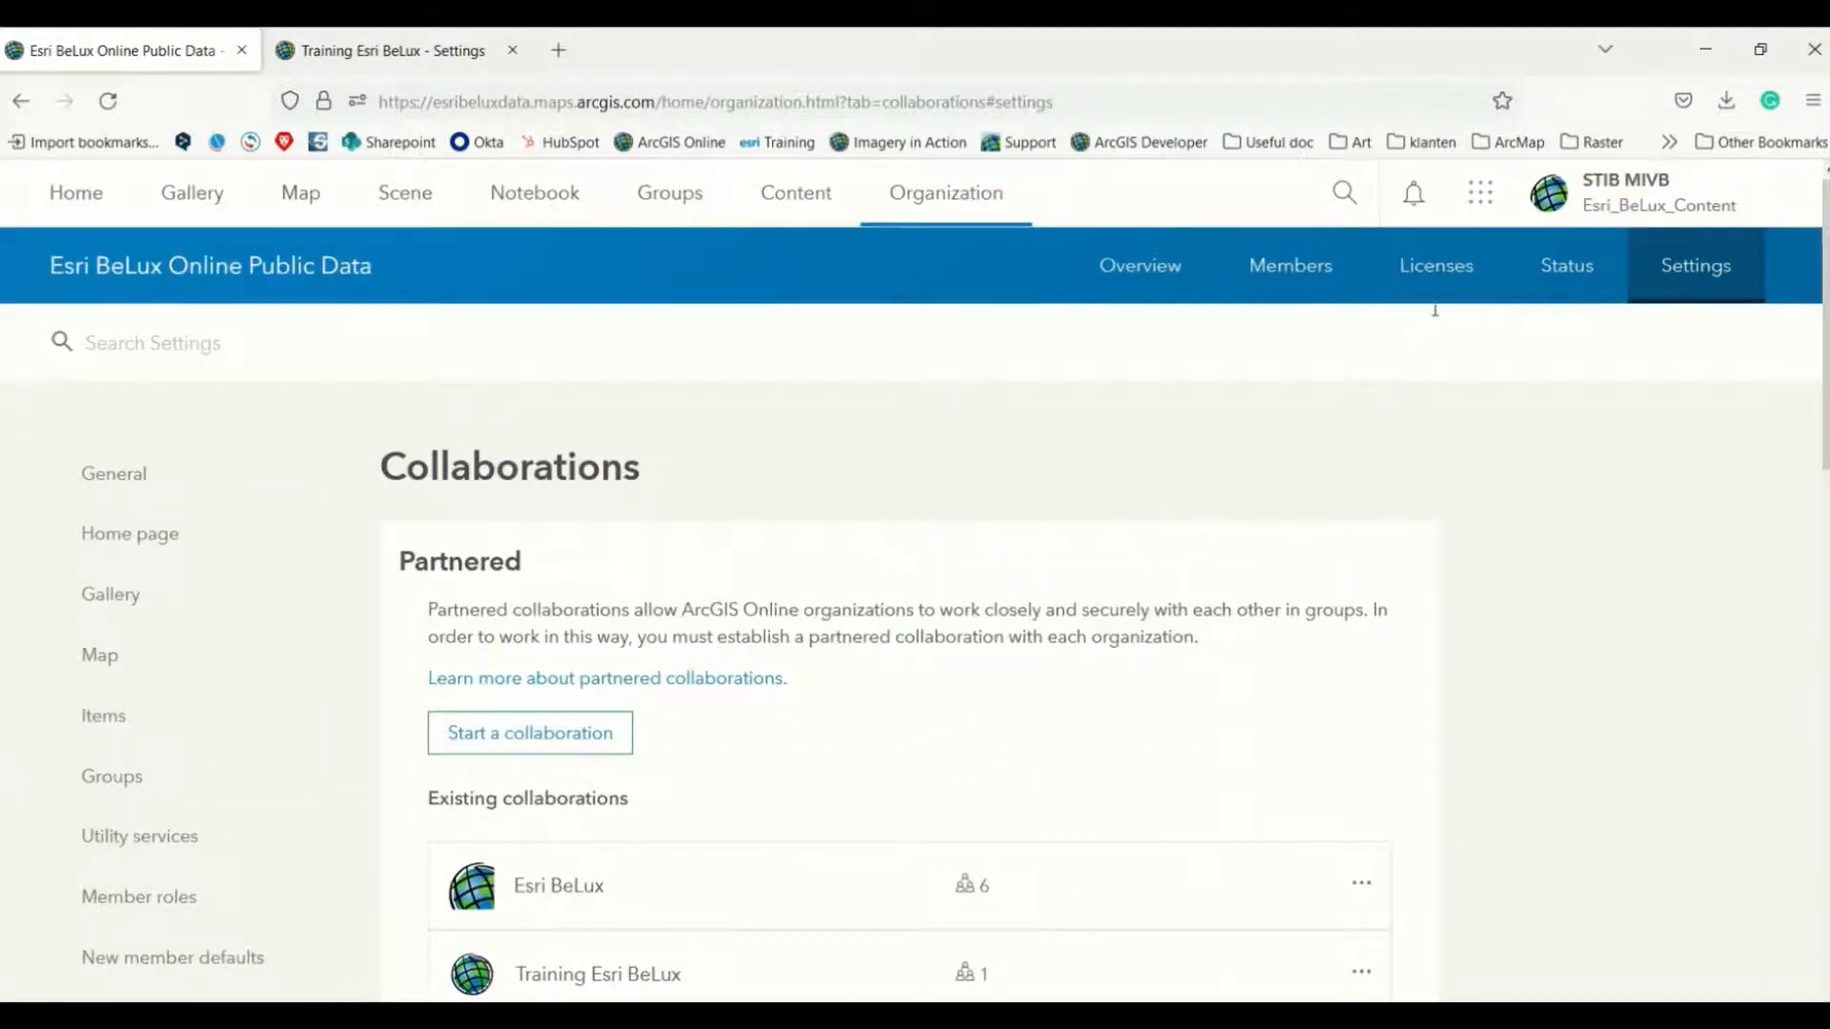
{"action": "scroll", "coordinate": [1059, 547], "scroll_direction": "down", "scroll_amount": 3}
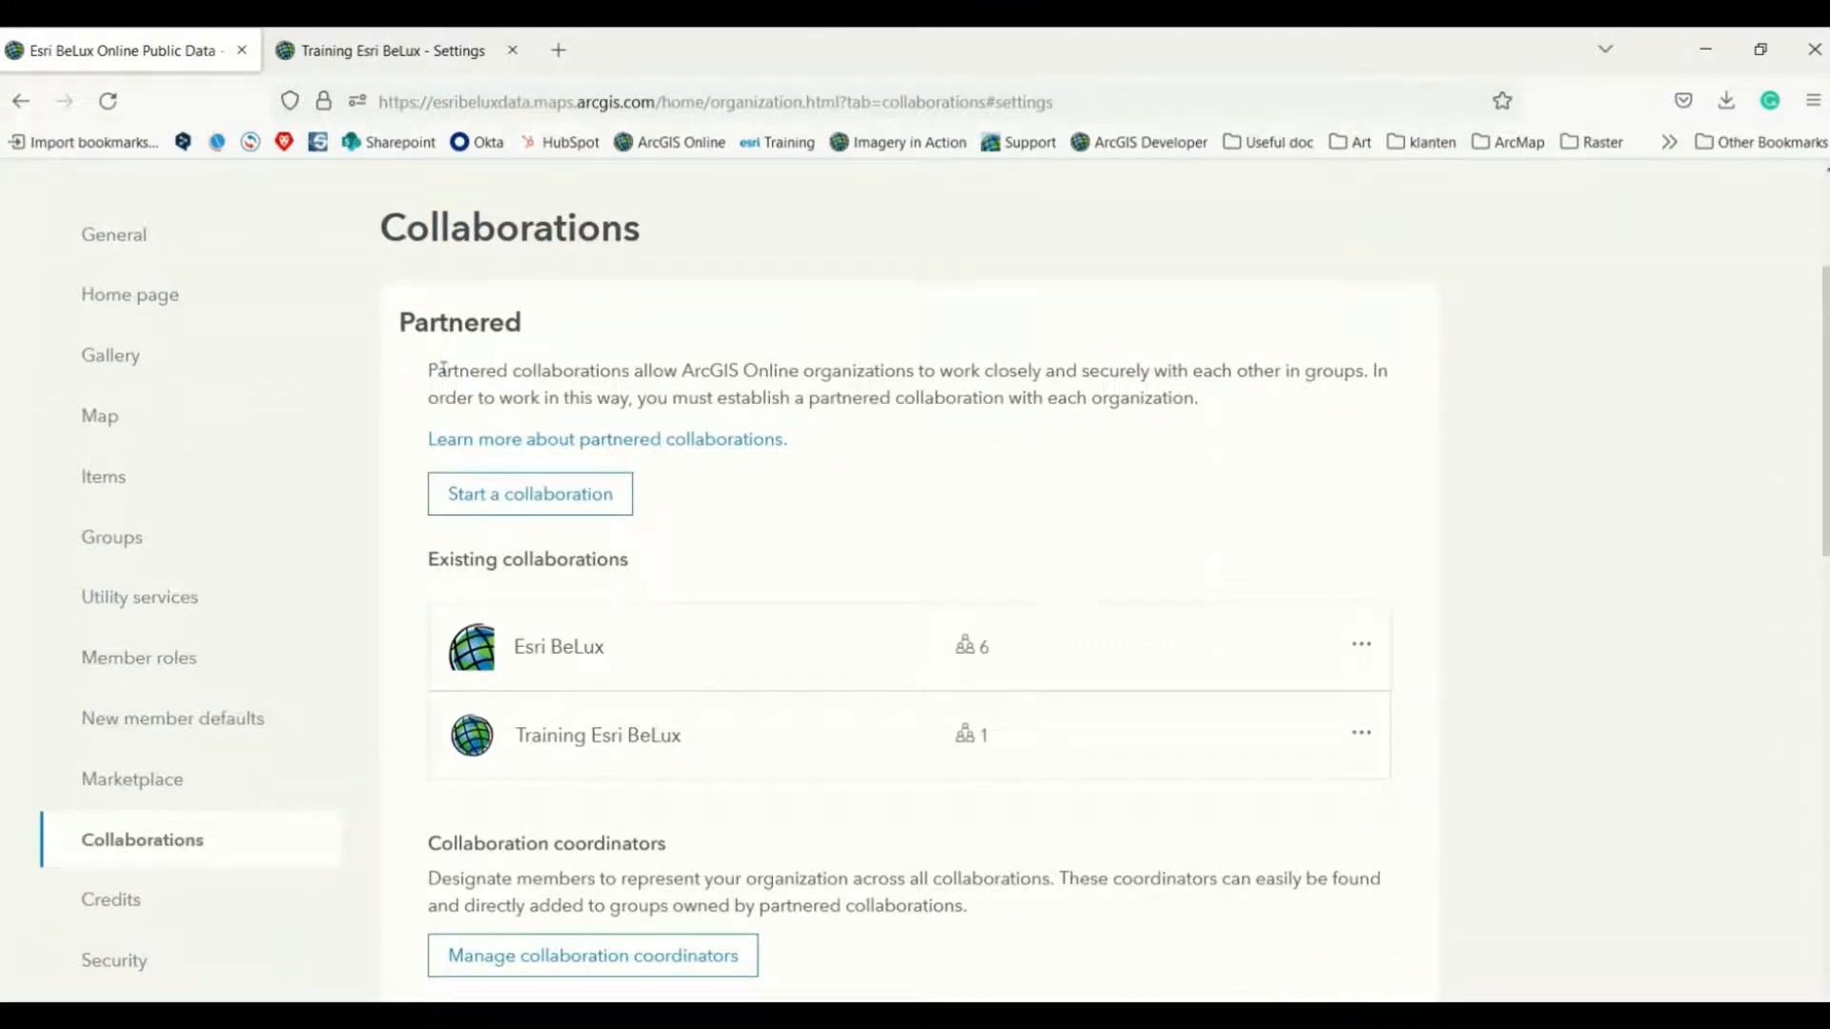
{"action": "left_click", "coordinate": [569, 495]}
{"action": "left_click", "coordinate": [598, 494]}
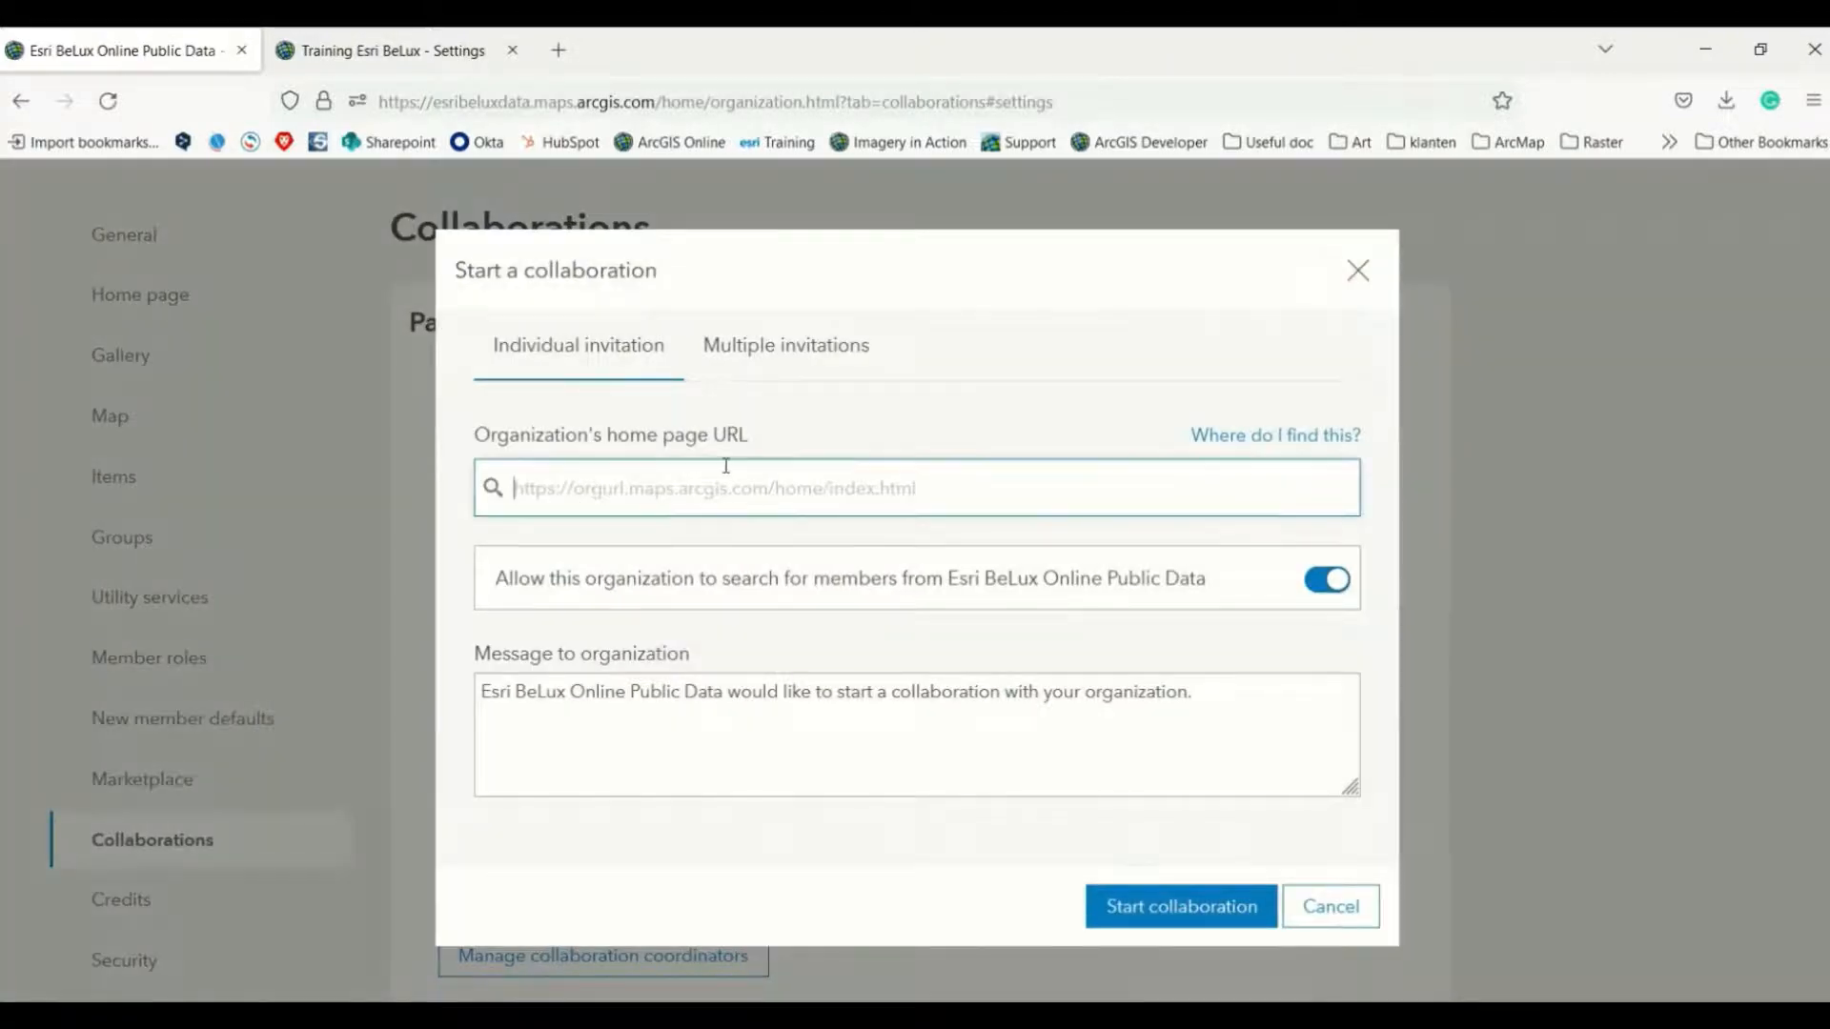
{"action": "left_click", "coordinate": [429, 50]}
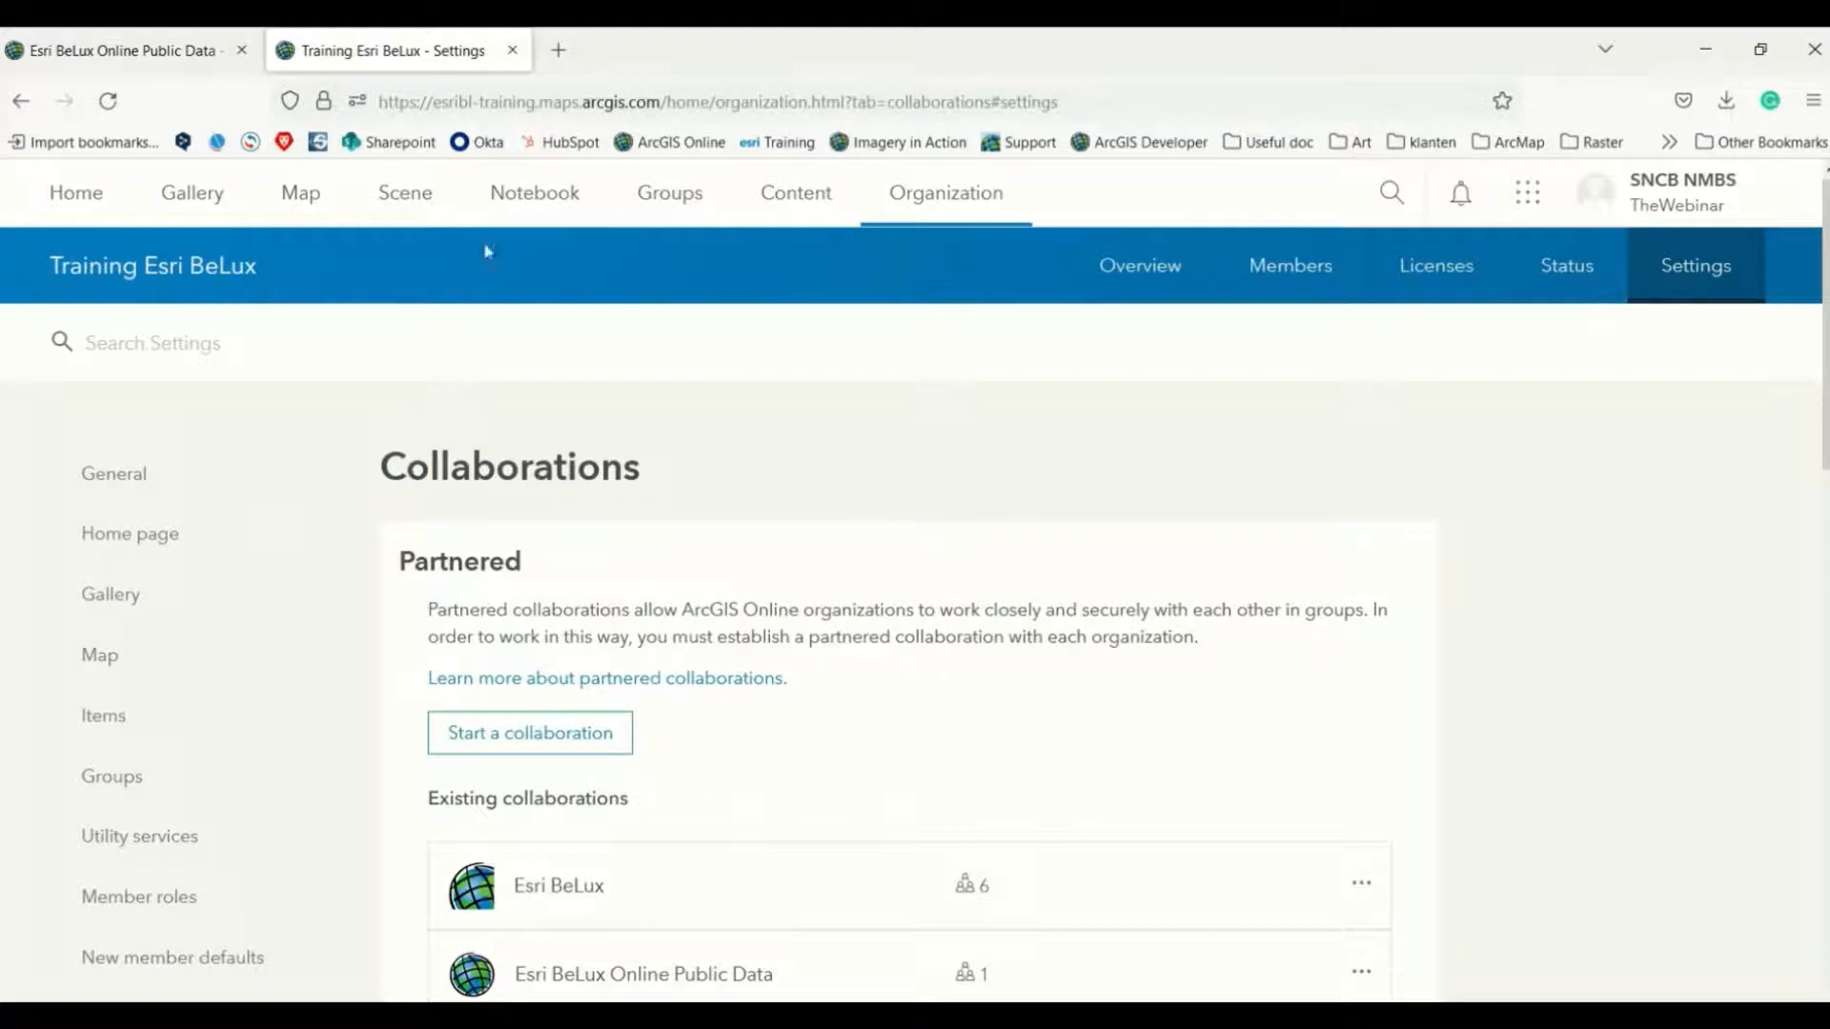
{"action": "left_click_drag", "start_coordinate": [658, 101], "coordinate": [372, 84]}
{"action": "key", "text": "ctrl+c"}
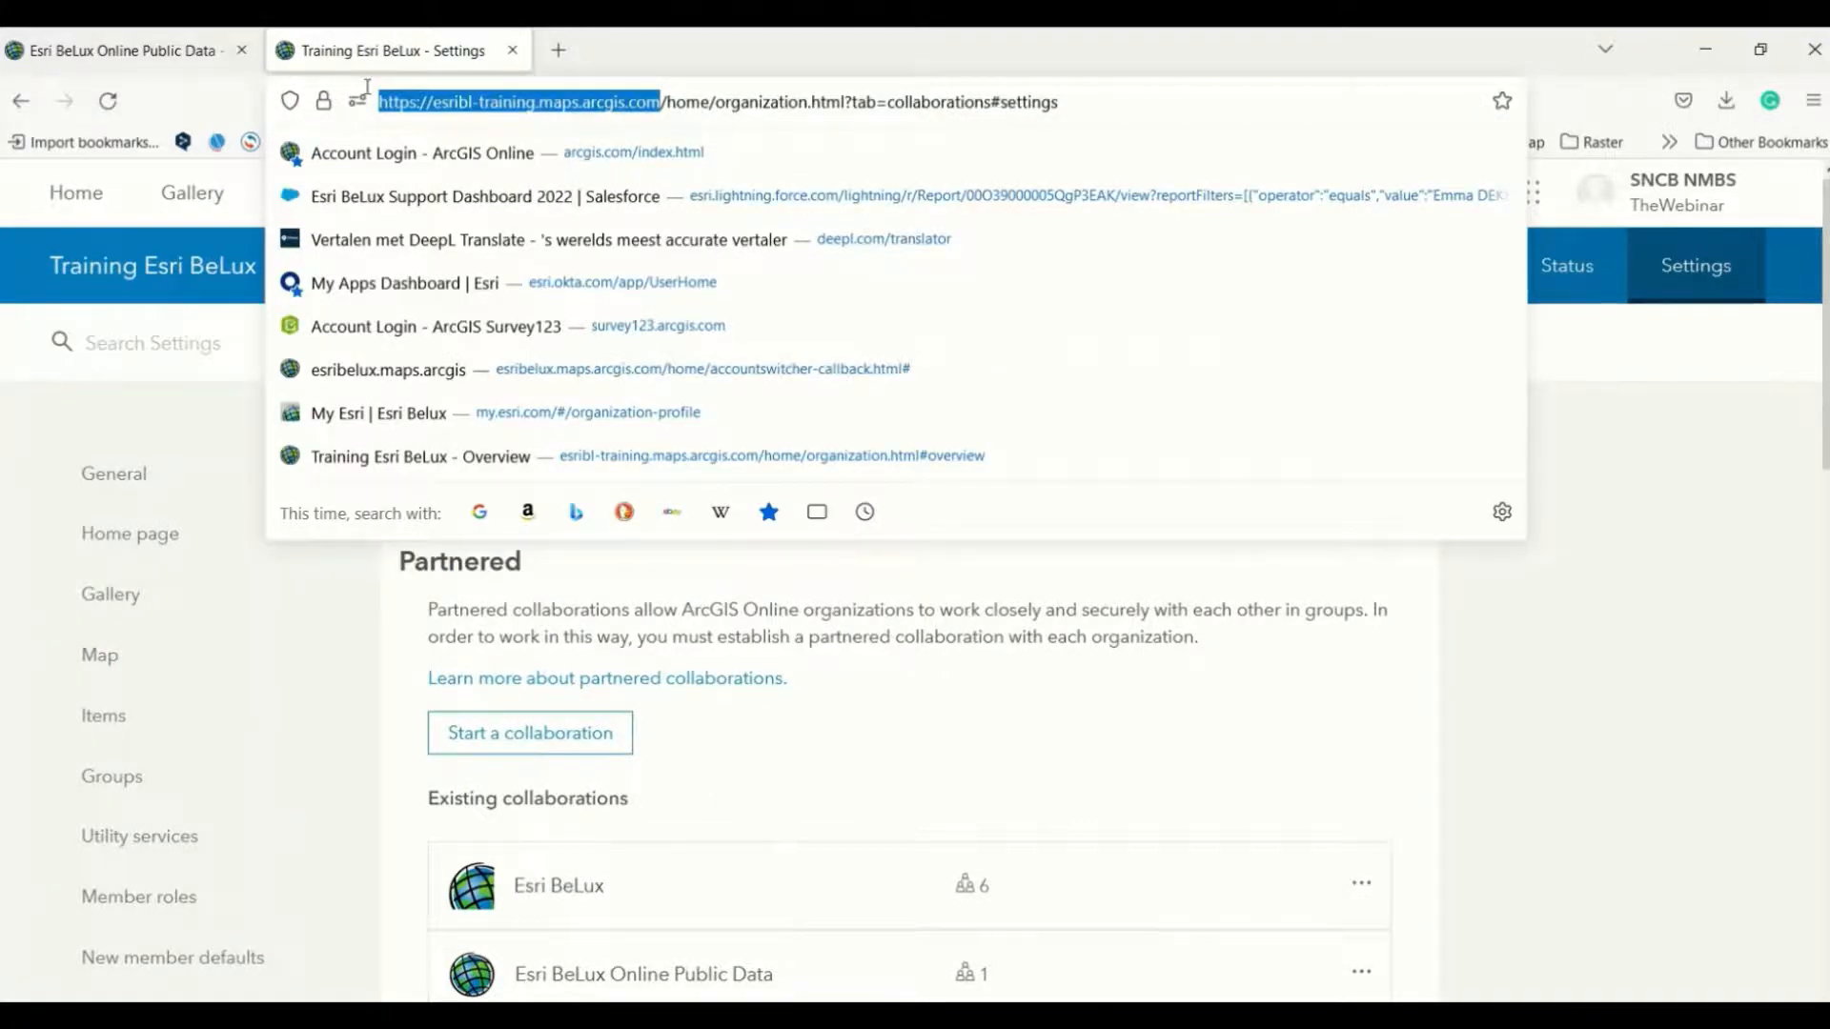
{"action": "left_click", "coordinate": [129, 43]}
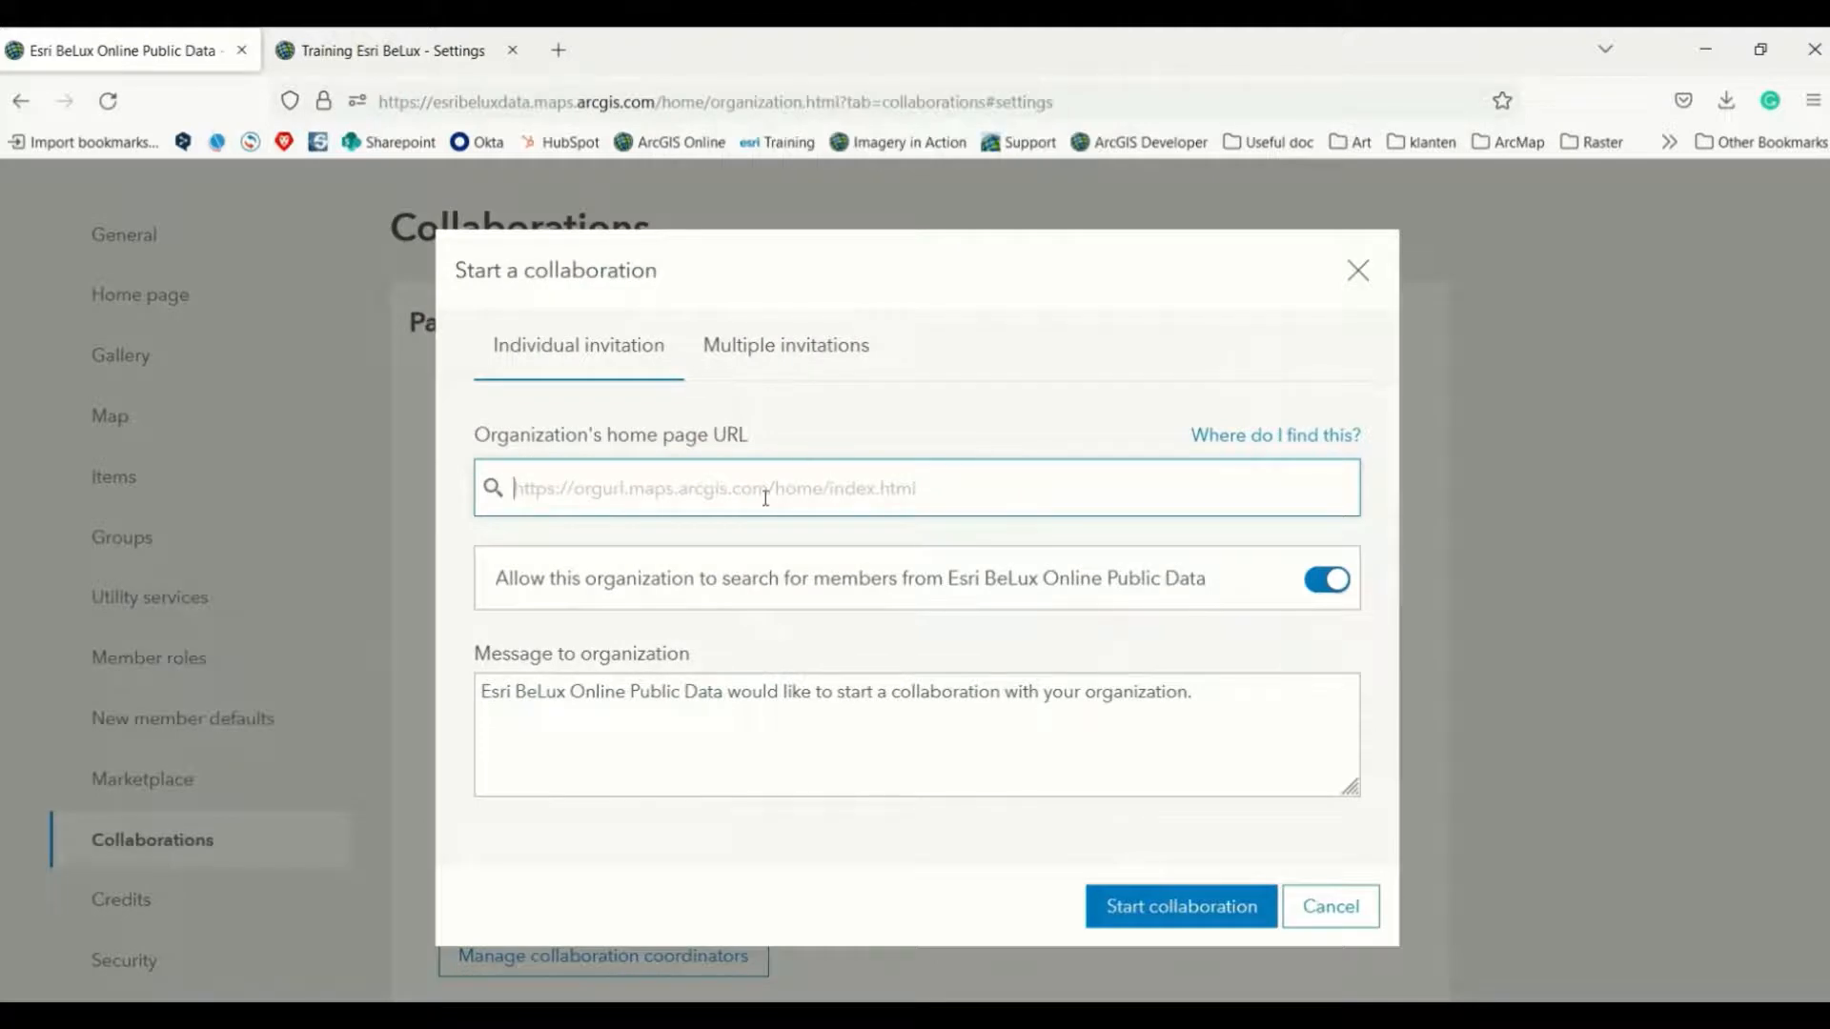
{"action": "key", "text": "ctrl+v"}
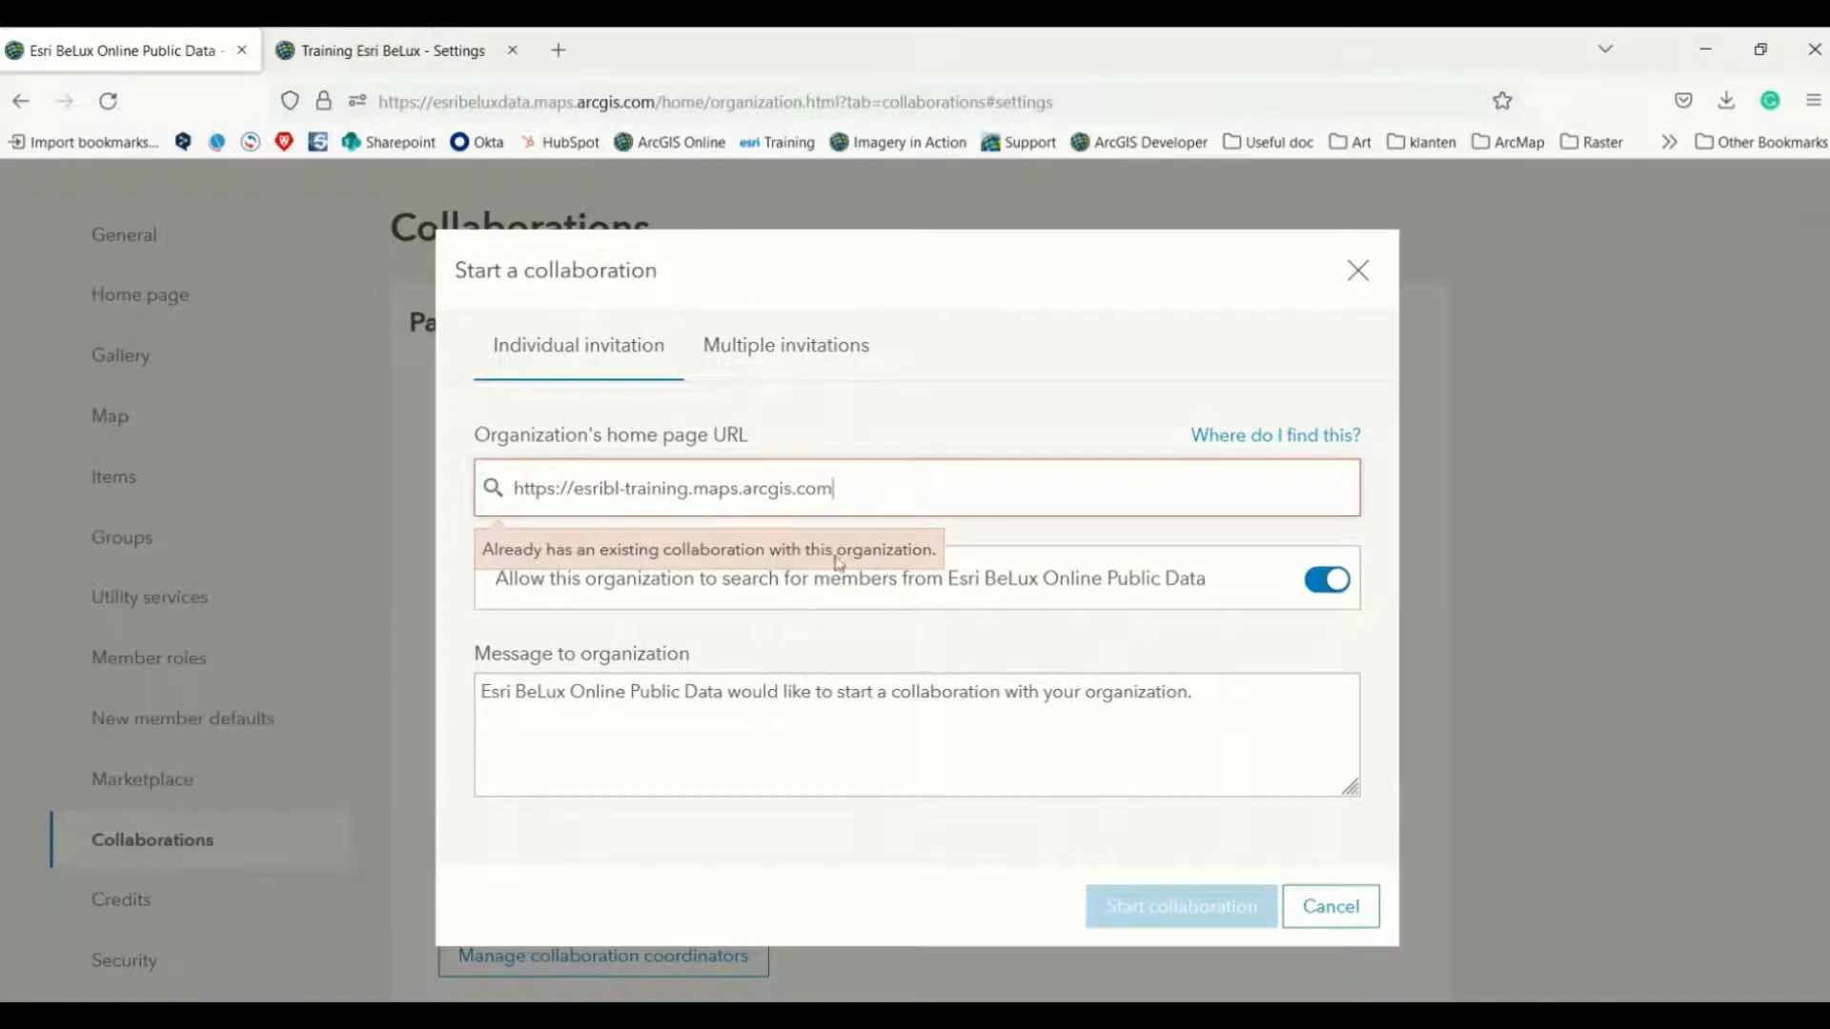
{"action": "left_click", "coordinate": [1359, 279]}
Compare the existing Training Esri BeLux collaboration with the collaboration settings of the Training Esri BeLux organization.
{"action": "scroll", "coordinate": [1084, 727], "scroll_direction": "down", "scroll_amount": 3}
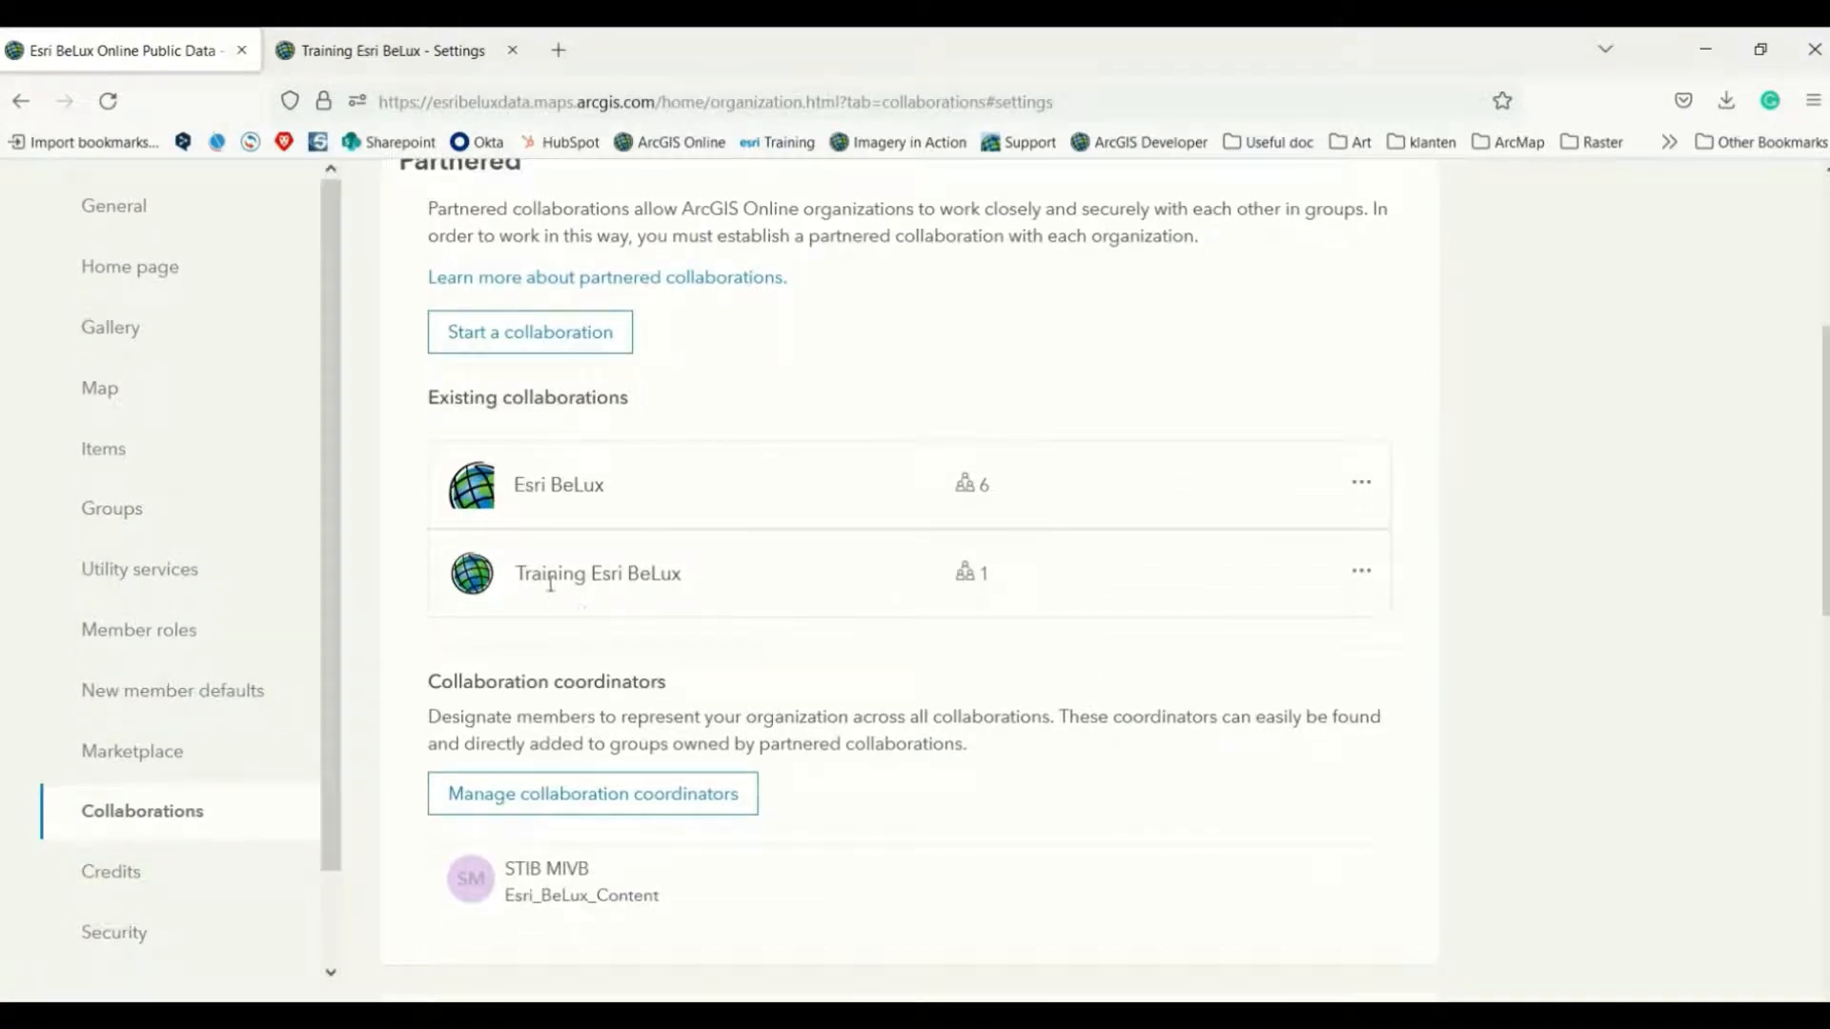
{"action": "left_click_drag", "start_coordinate": [520, 570], "coordinate": [679, 574]}
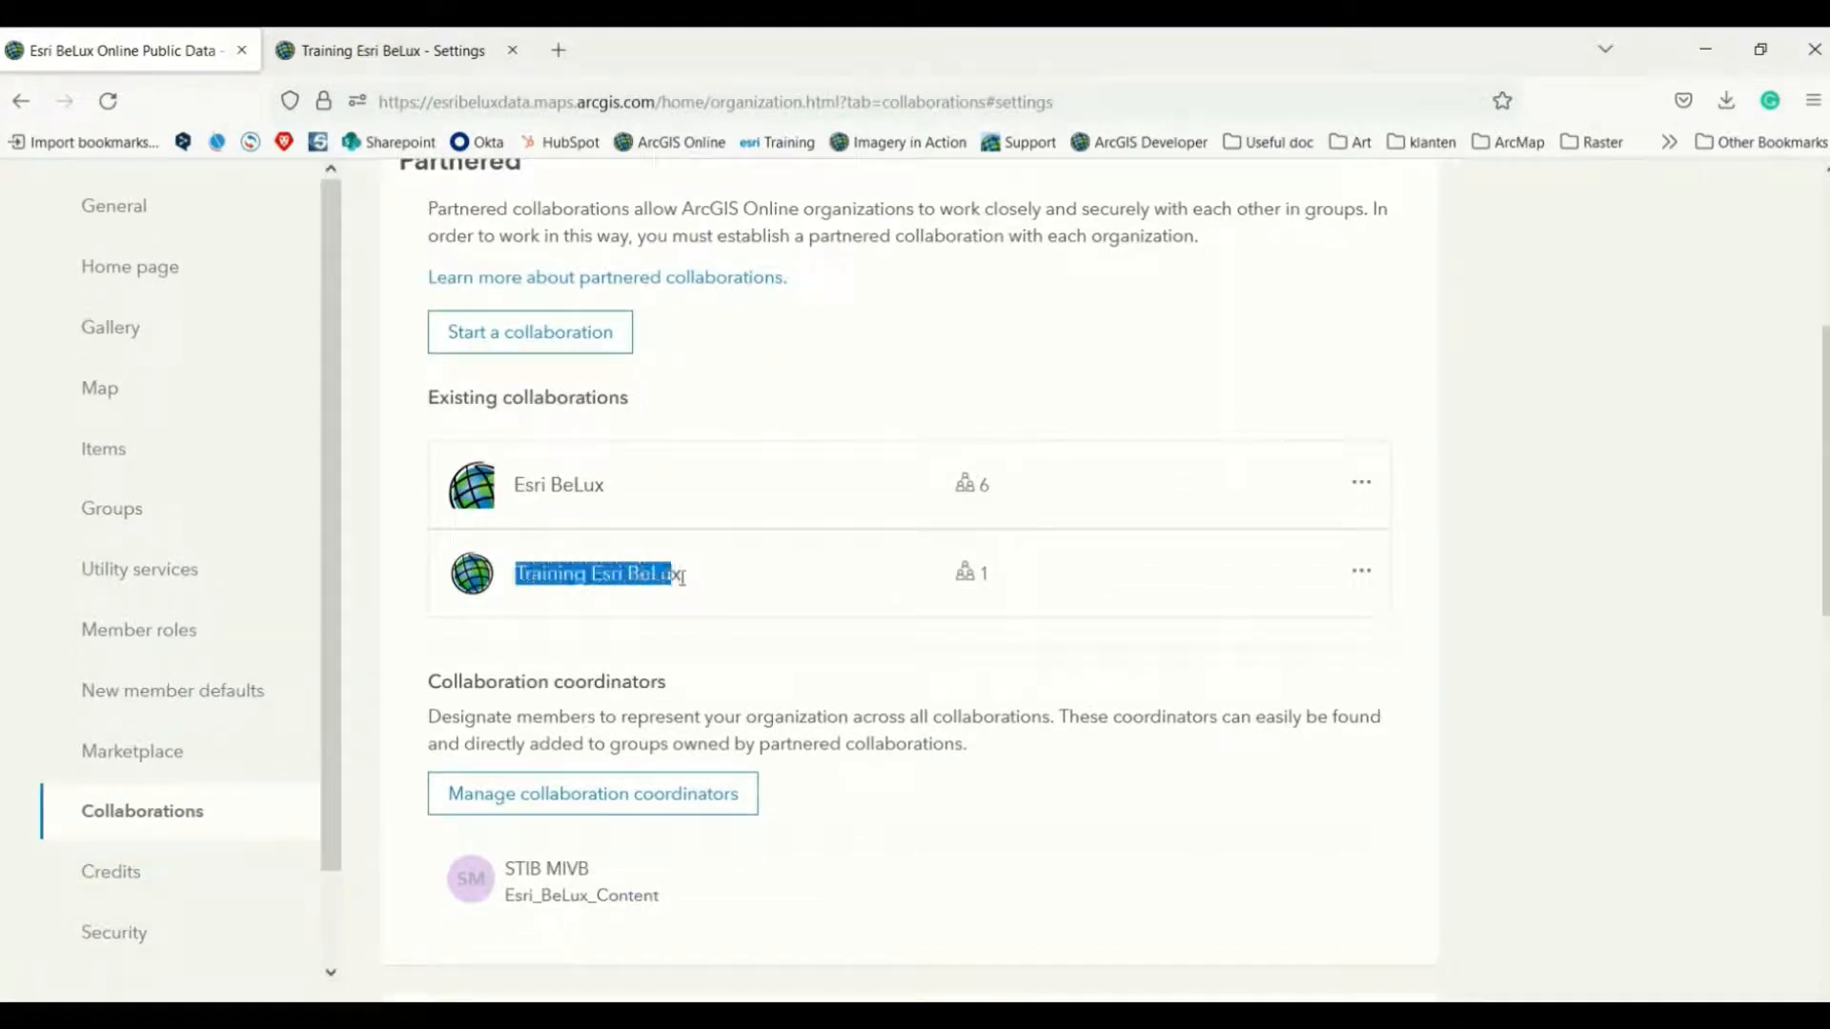
{"action": "left_click", "coordinate": [446, 57]}
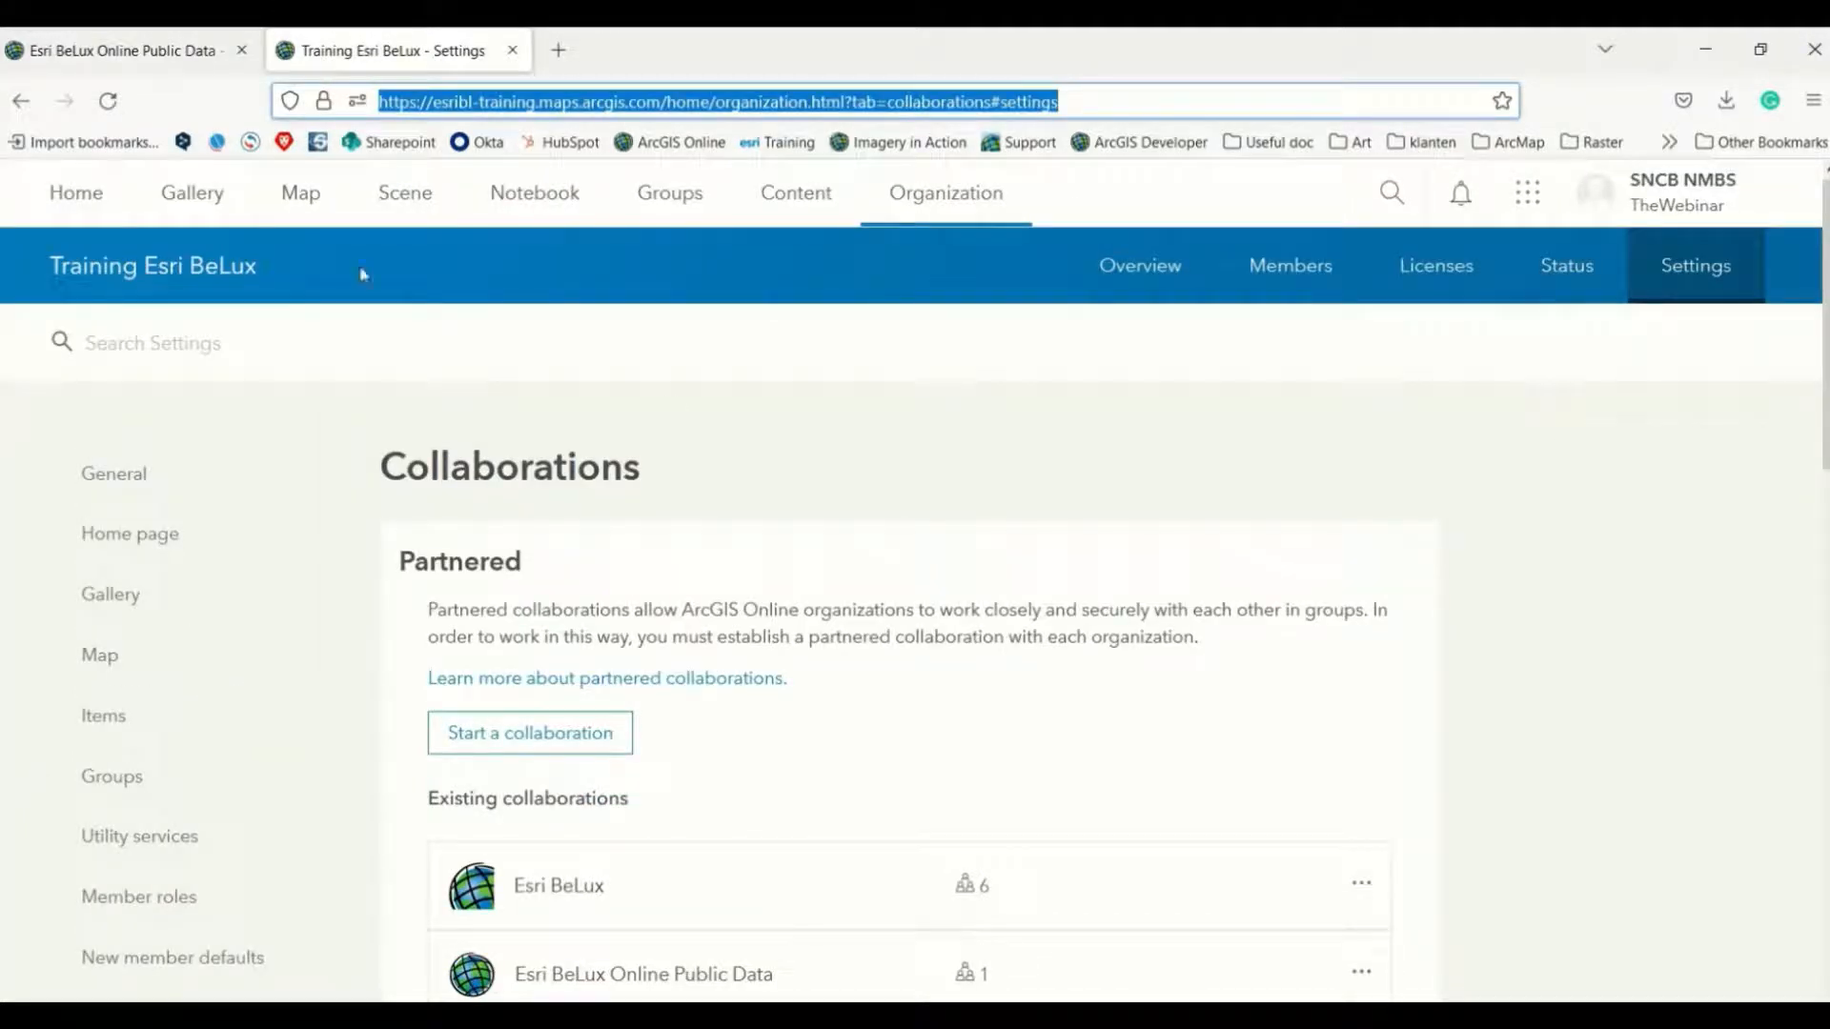
{"action": "left_click", "coordinate": [177, 34]}
View the collaboration coordinators of the Training Esri BeLux partner organization and close the list.
{"action": "scroll", "coordinate": [809, 612], "scroll_direction": "down", "scroll_amount": 1}
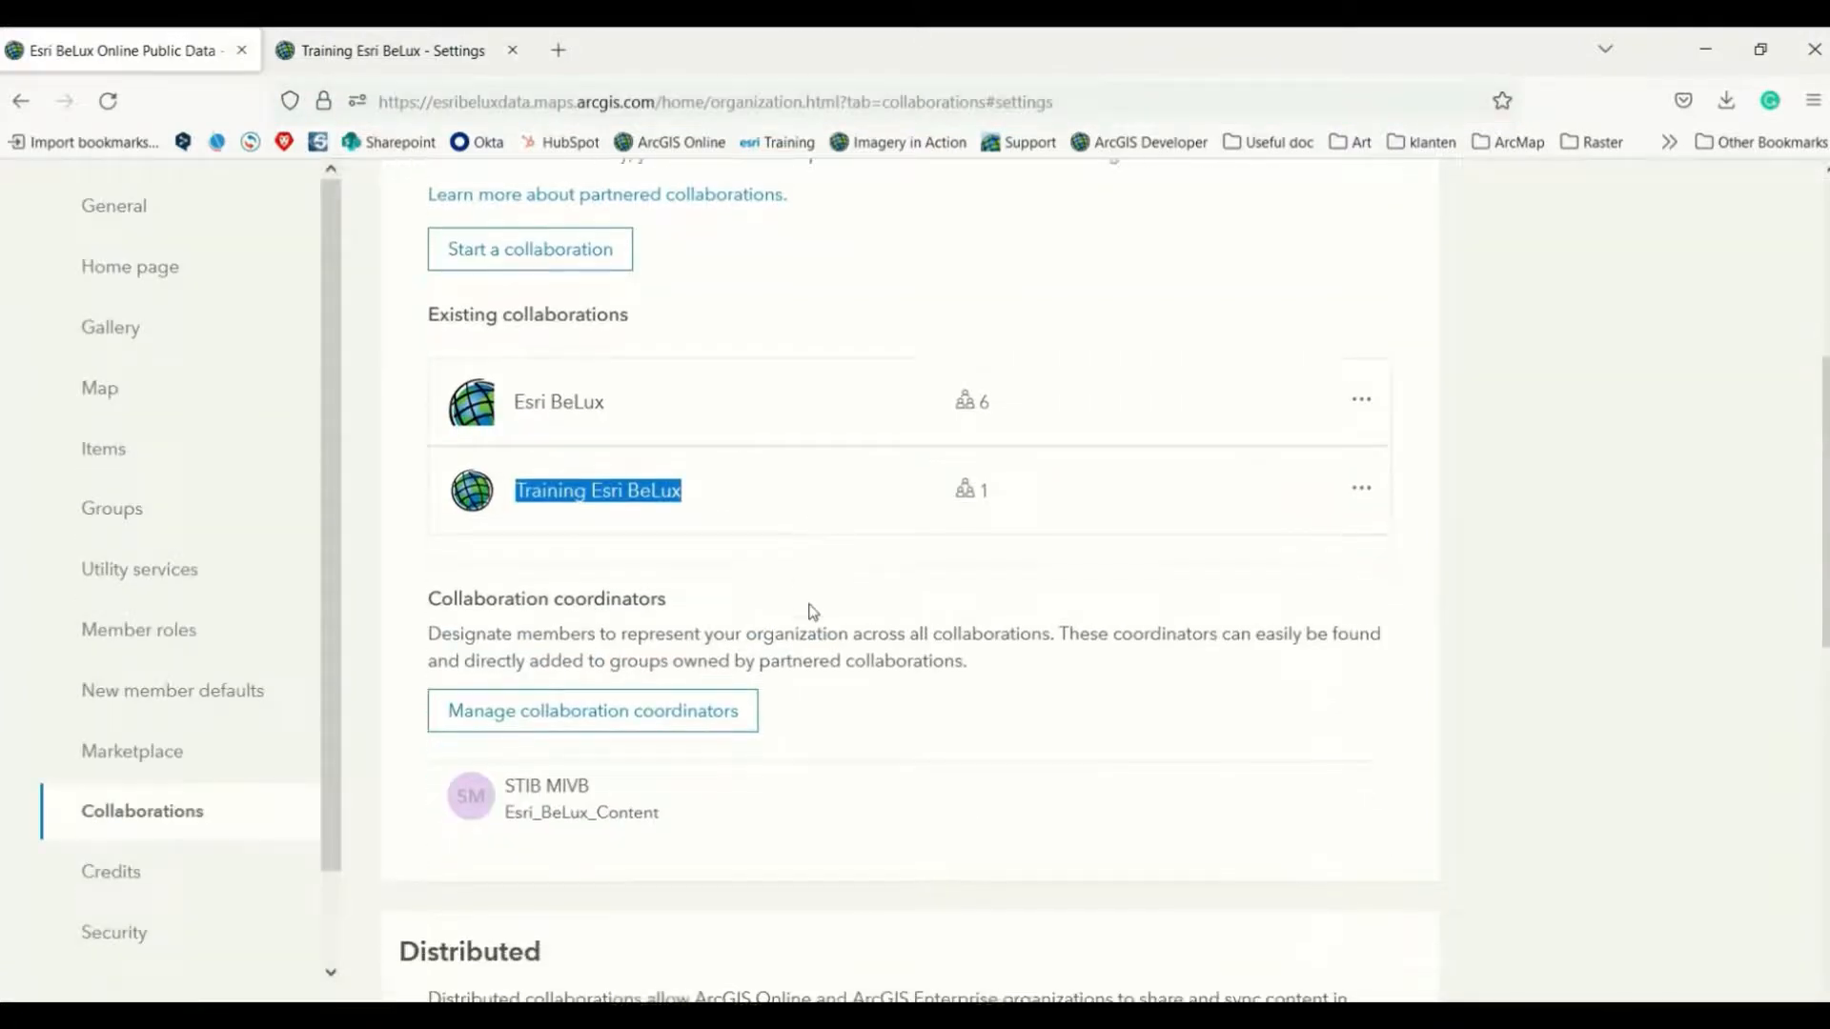
{"action": "left_click", "coordinate": [976, 492]}
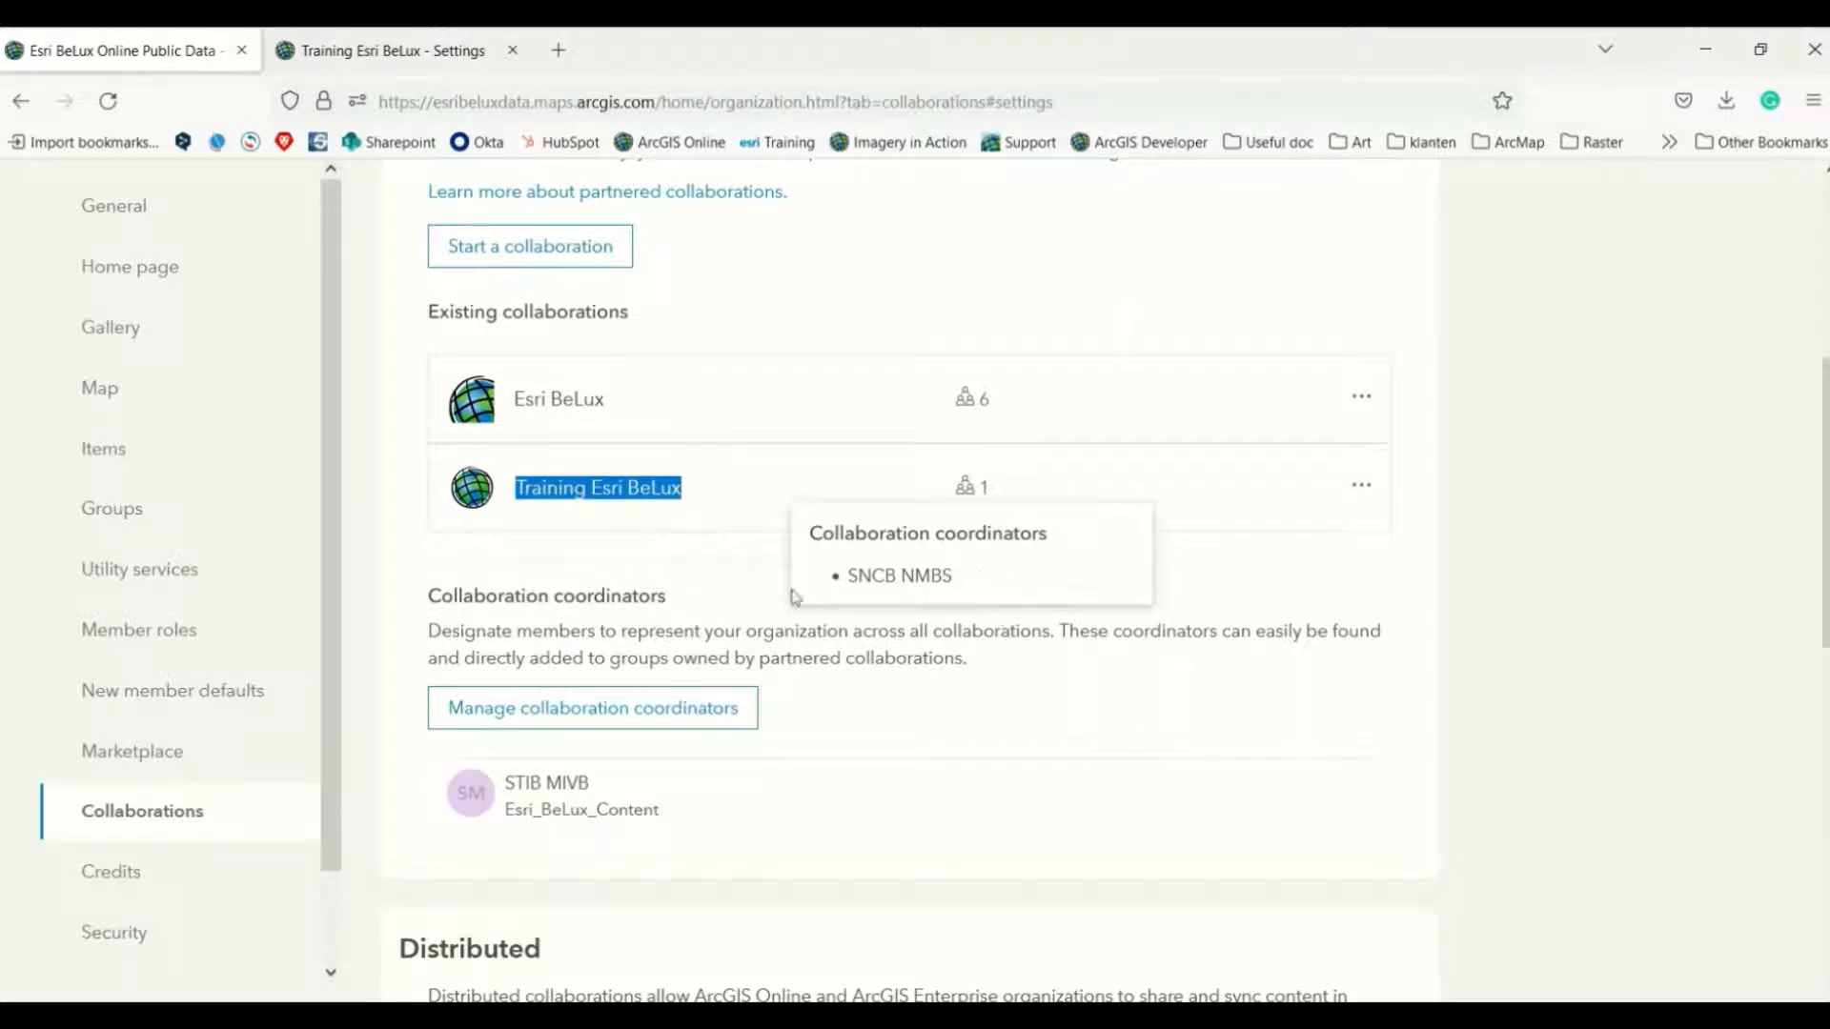
{"action": "left_click", "coordinate": [690, 593]}
{"action": "scroll", "coordinate": [803, 631], "scroll_direction": "up", "scroll_amount": 5}
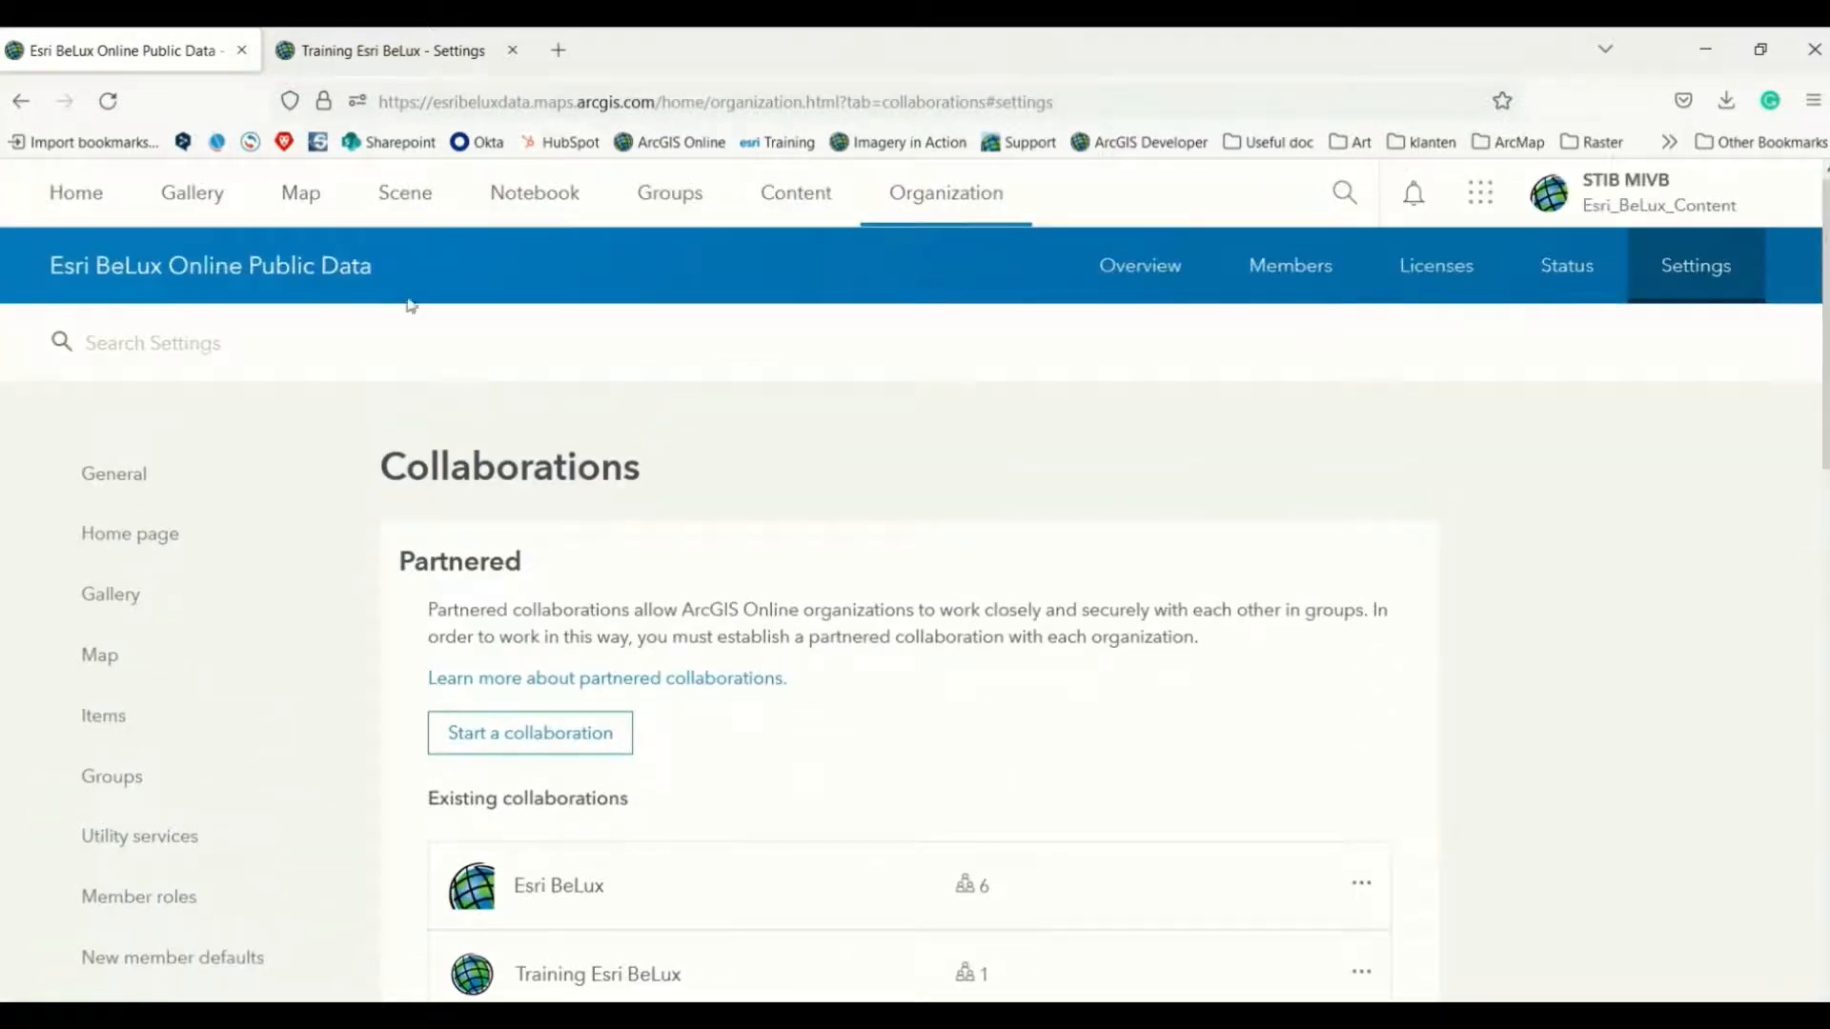
Examine the details of the Training Esri BeLux collaboration, including member visibility, collaboration coordinators and shared groups.
{"action": "scroll", "coordinate": [572, 457], "scroll_direction": "down", "scroll_amount": 6}
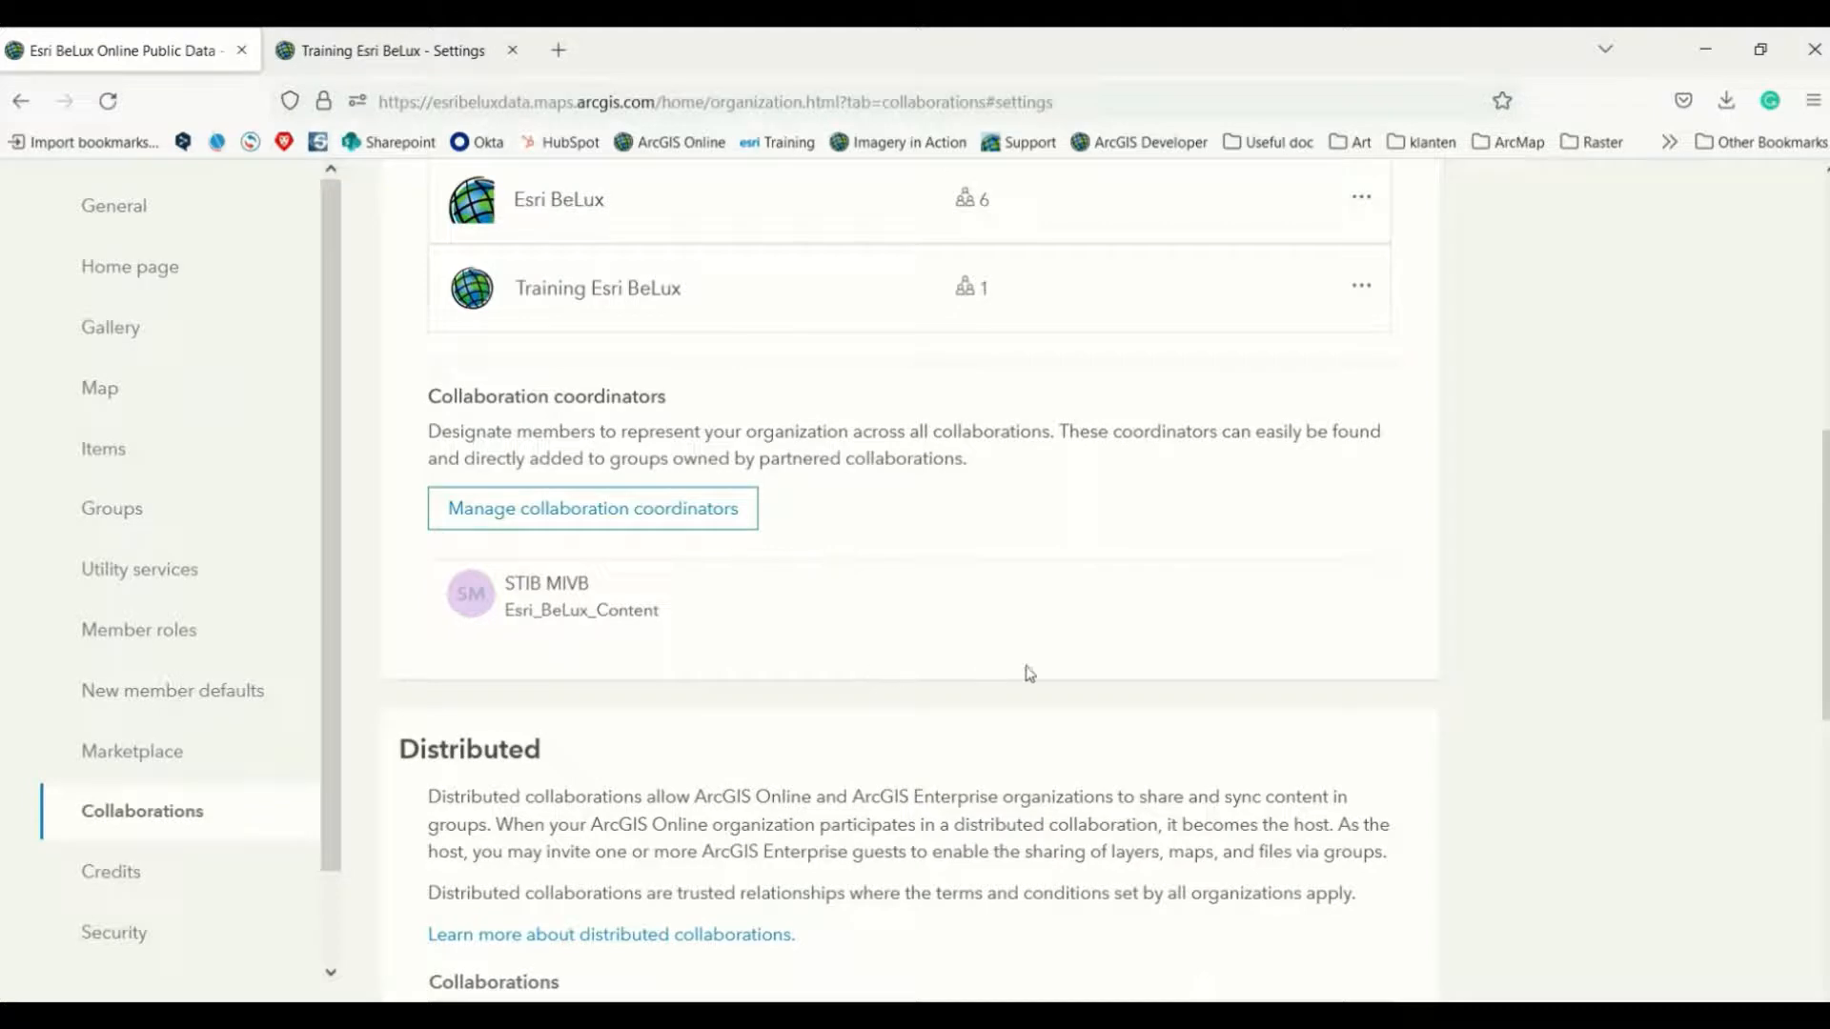
{"action": "scroll", "coordinate": [1027, 674], "scroll_direction": "up", "scroll_amount": 2}
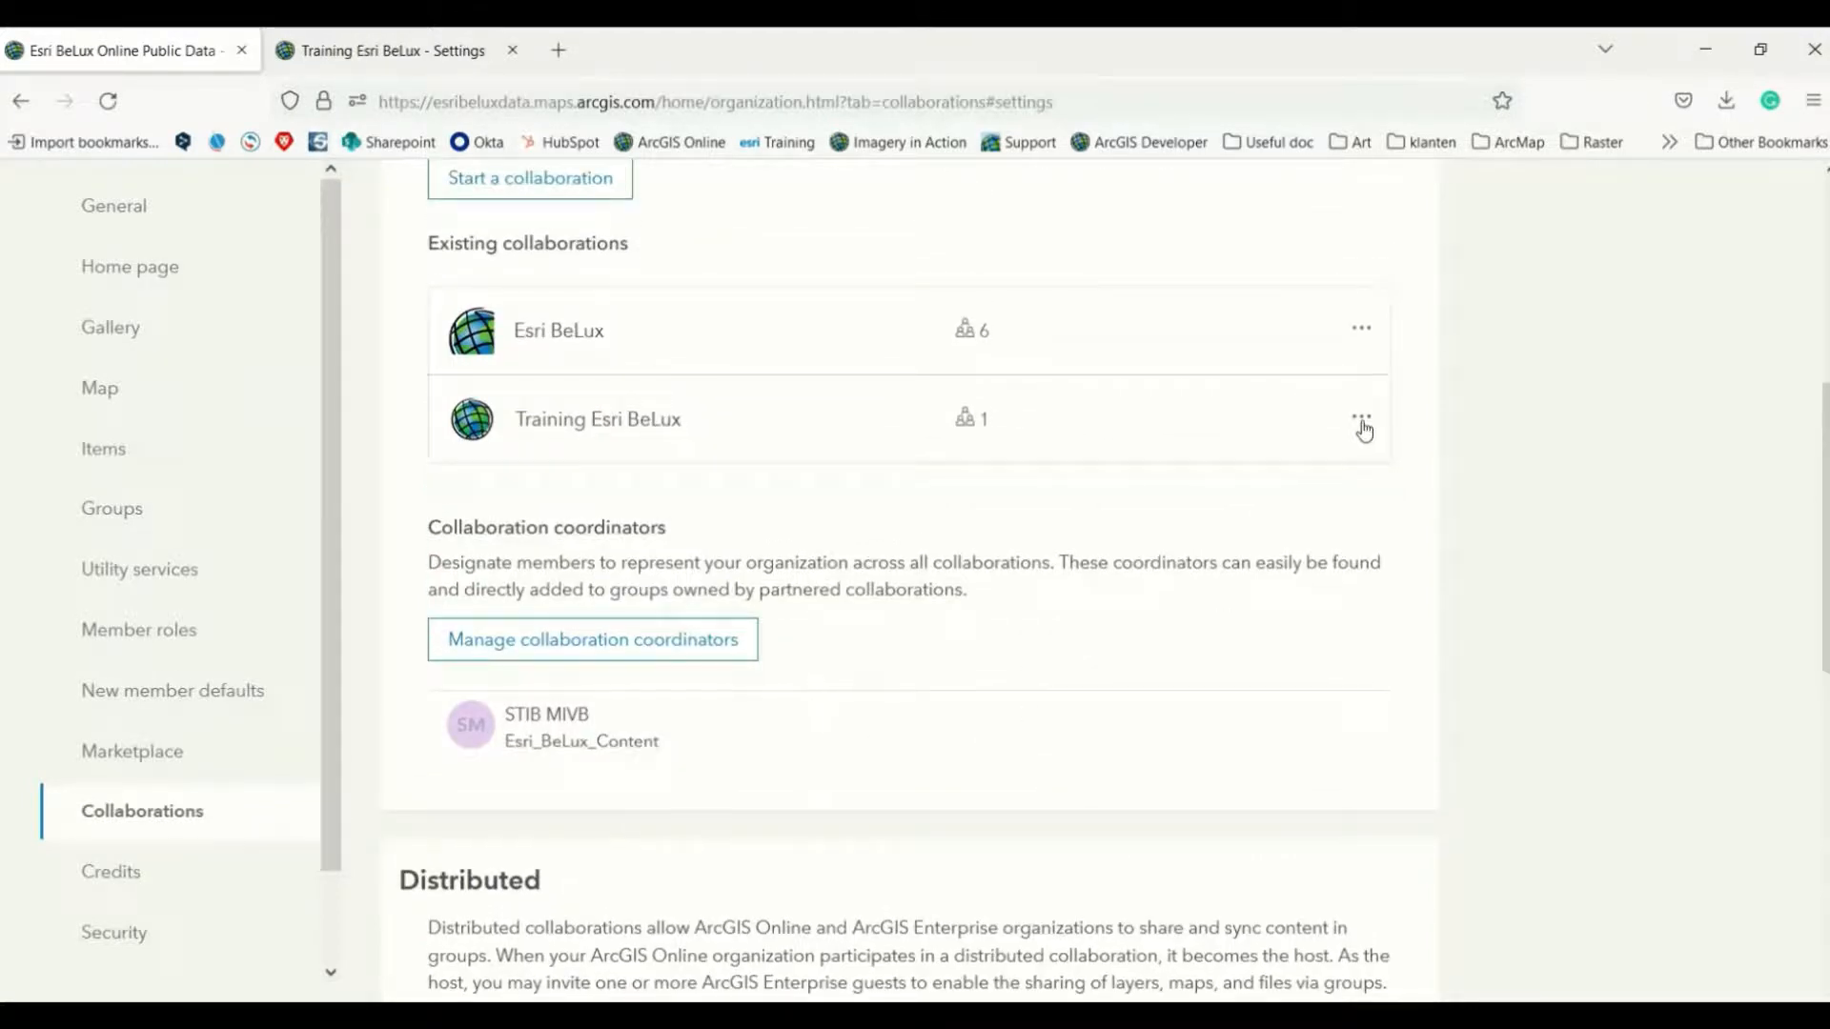
{"action": "left_click", "coordinate": [1362, 420]}
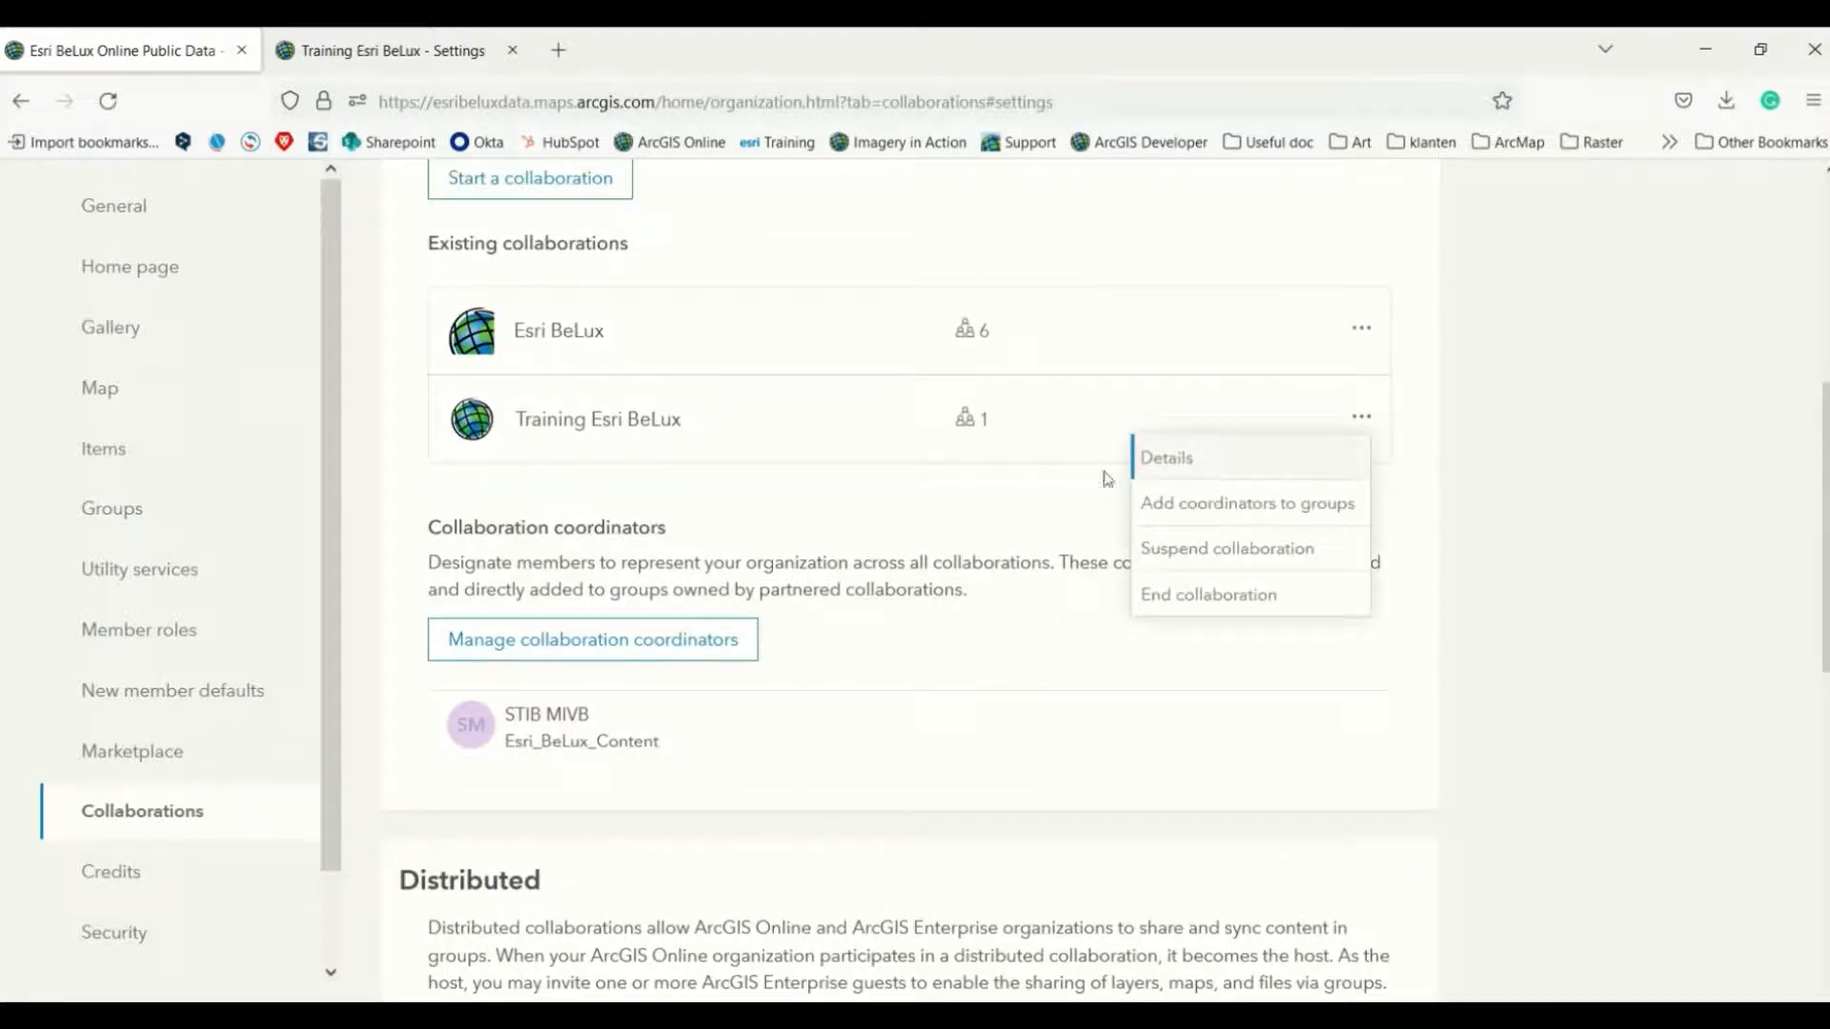
{"action": "left_click", "coordinate": [1186, 474]}
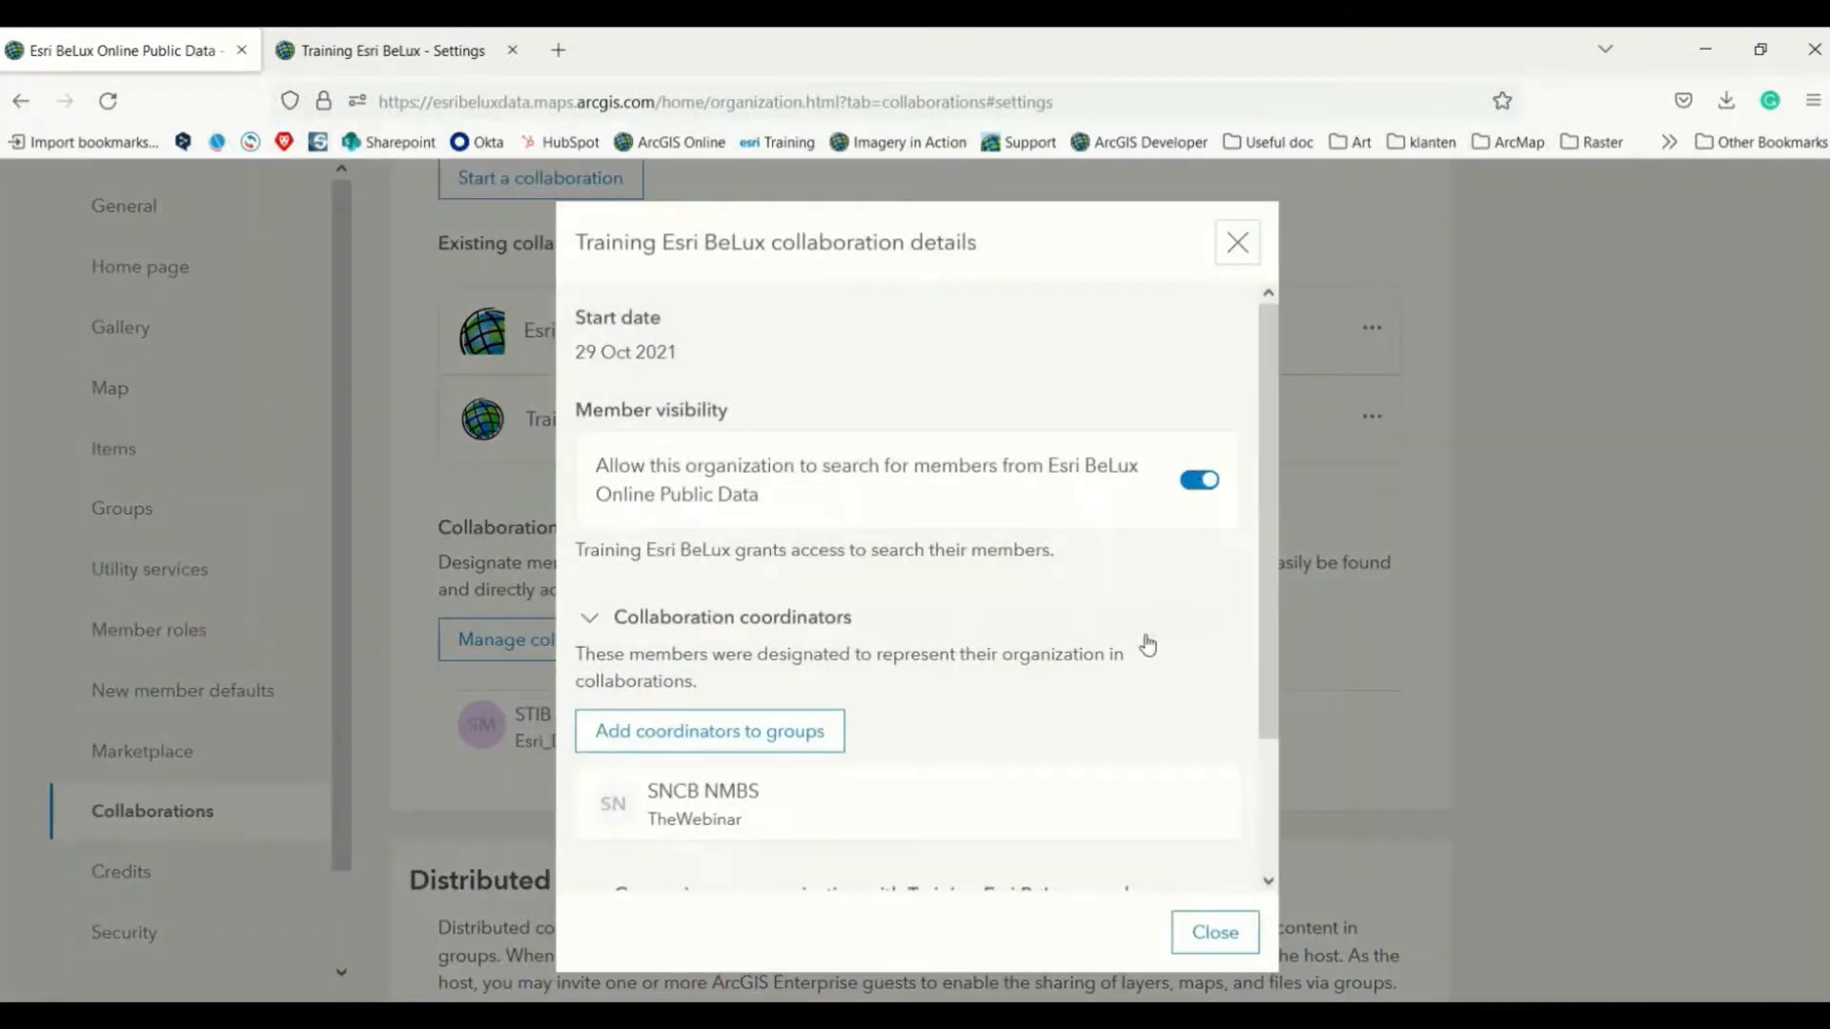
{"action": "scroll", "coordinate": [1149, 643], "scroll_direction": "down", "scroll_amount": 2}
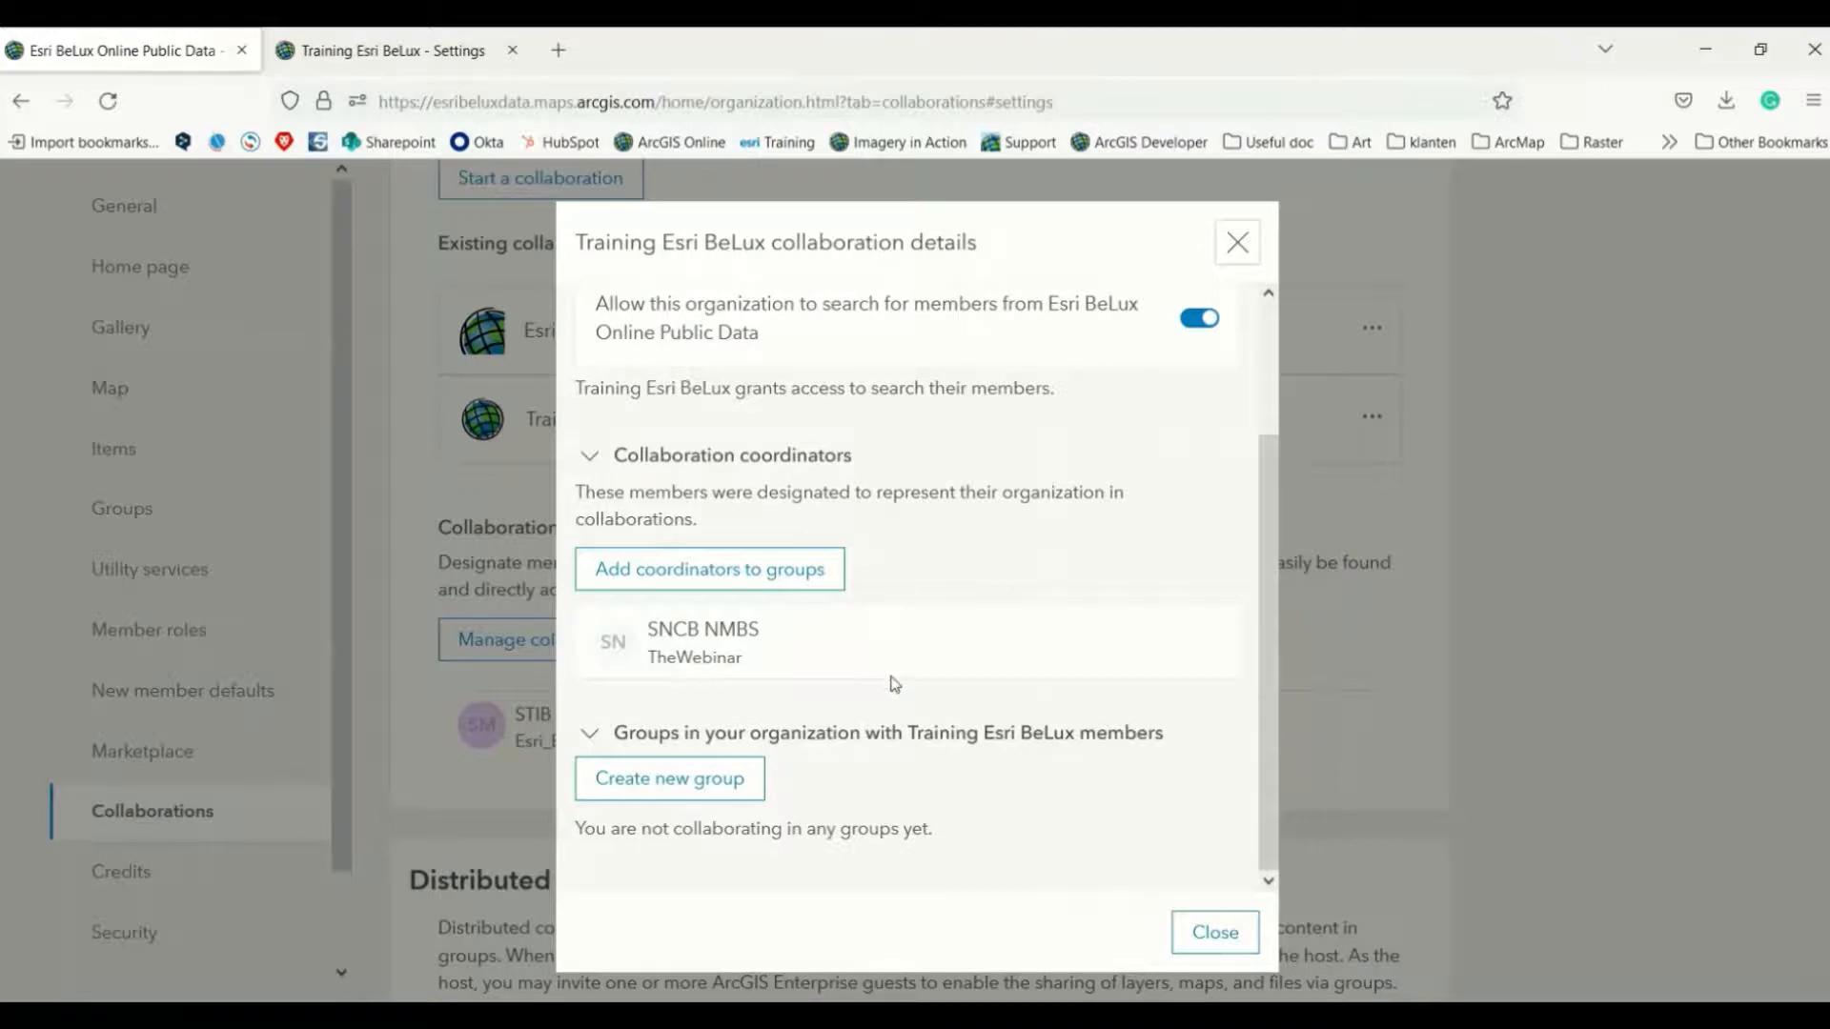
Start a new group from the Training Esri BeLux collaboration details and name it Brussels Rail Map.
{"action": "left_click", "coordinate": [723, 780]}
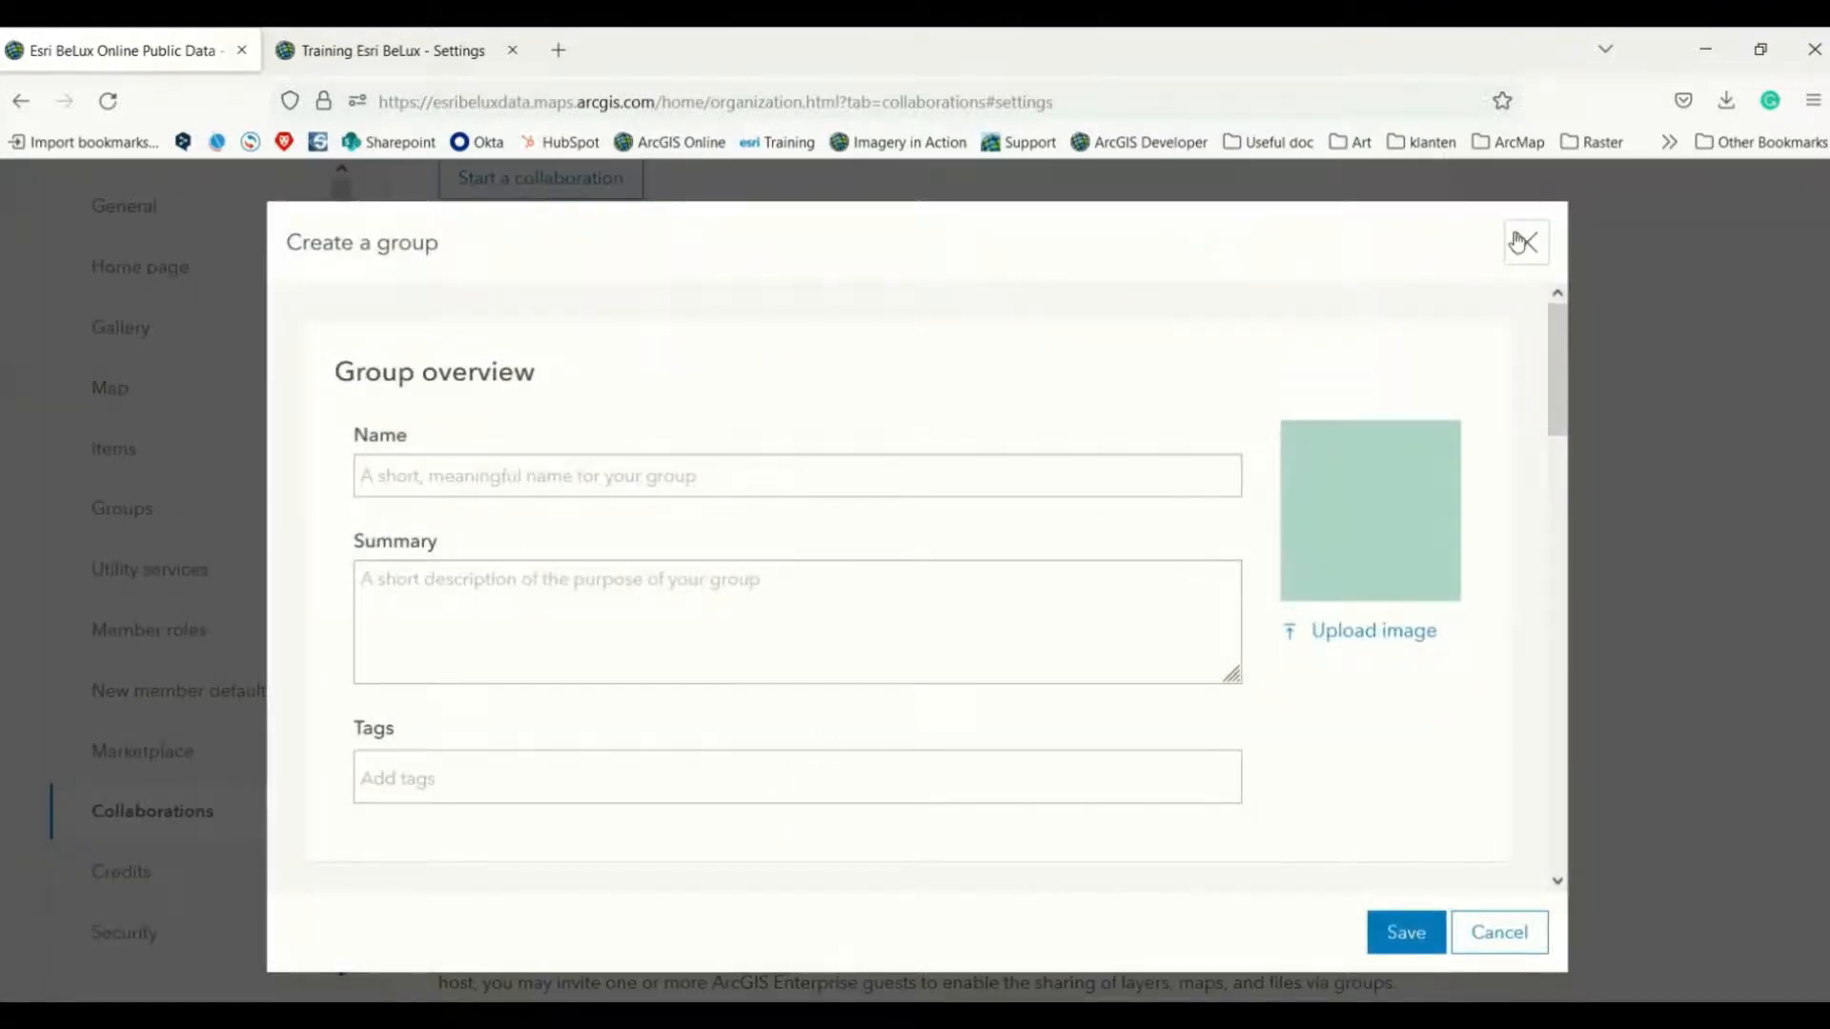
{"action": "scroll", "coordinate": [951, 443], "scroll_direction": "down", "scroll_amount": 3}
{"action": "scroll", "coordinate": [951, 444], "scroll_direction": "down", "scroll_amount": 2}
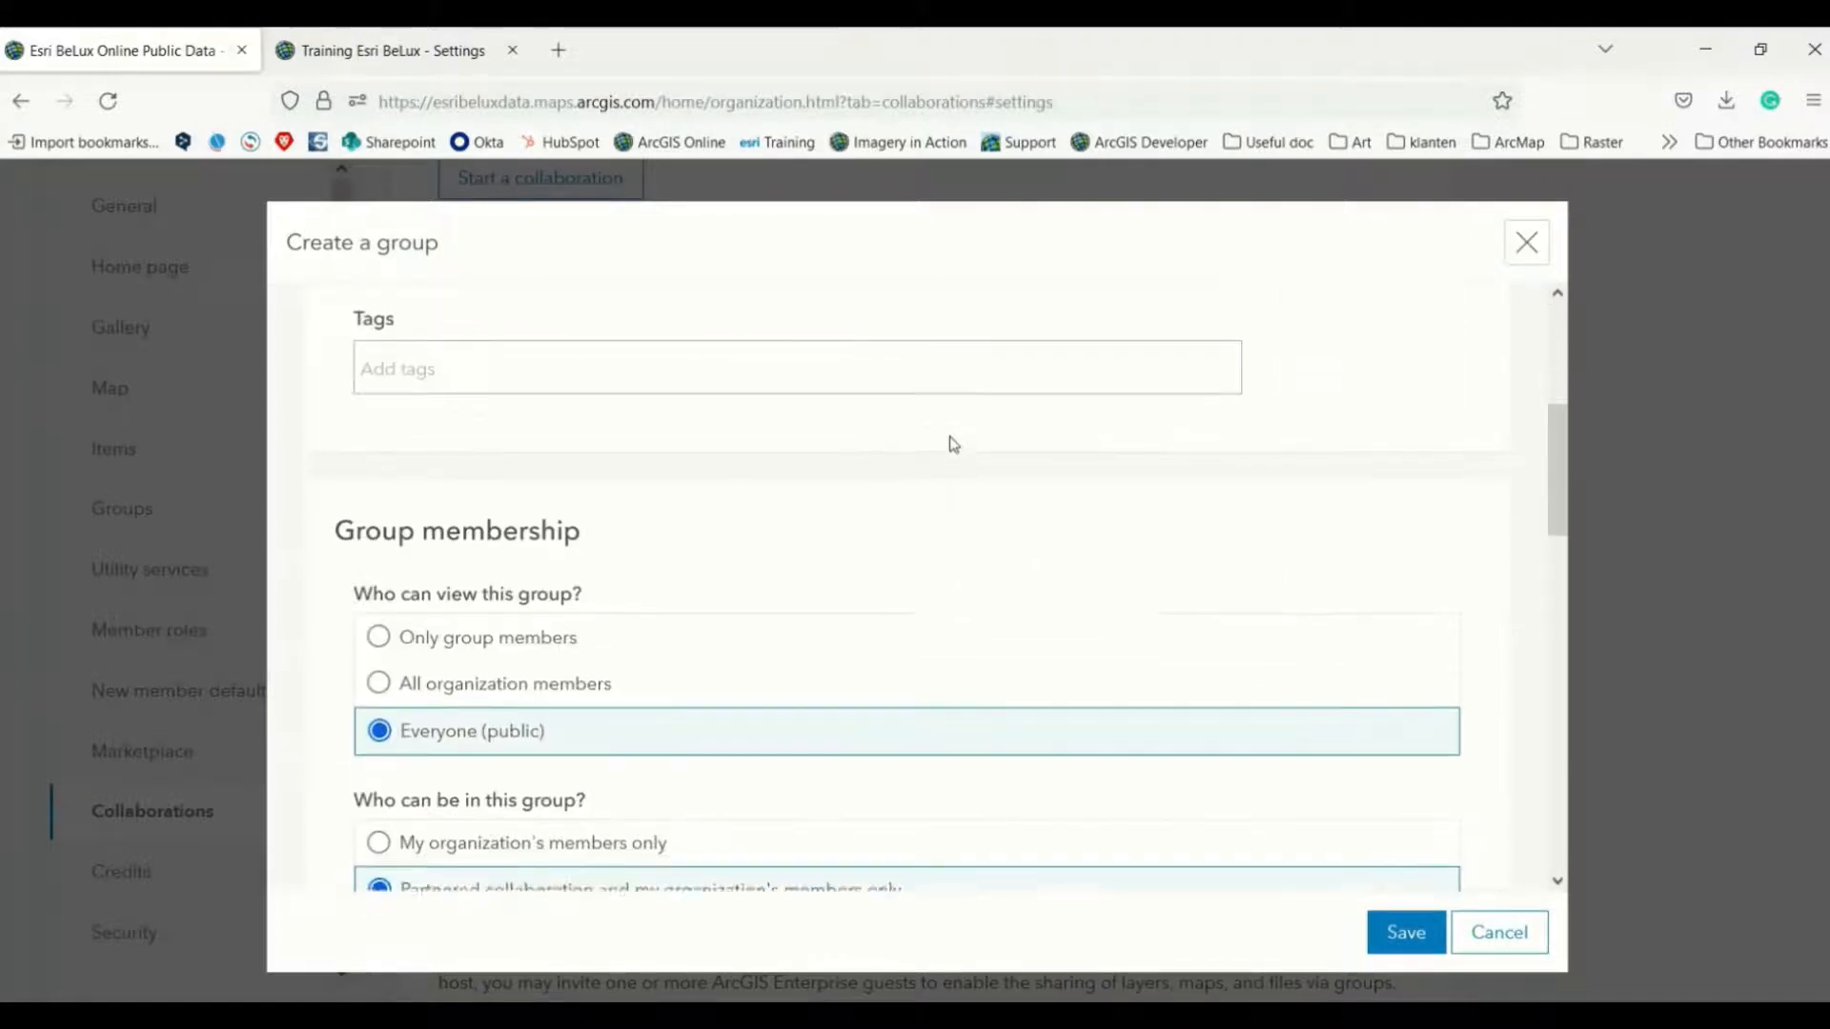
{"action": "scroll", "coordinate": [949, 442], "scroll_direction": "up", "scroll_amount": 4}
{"action": "left_click", "coordinate": [610, 370]}
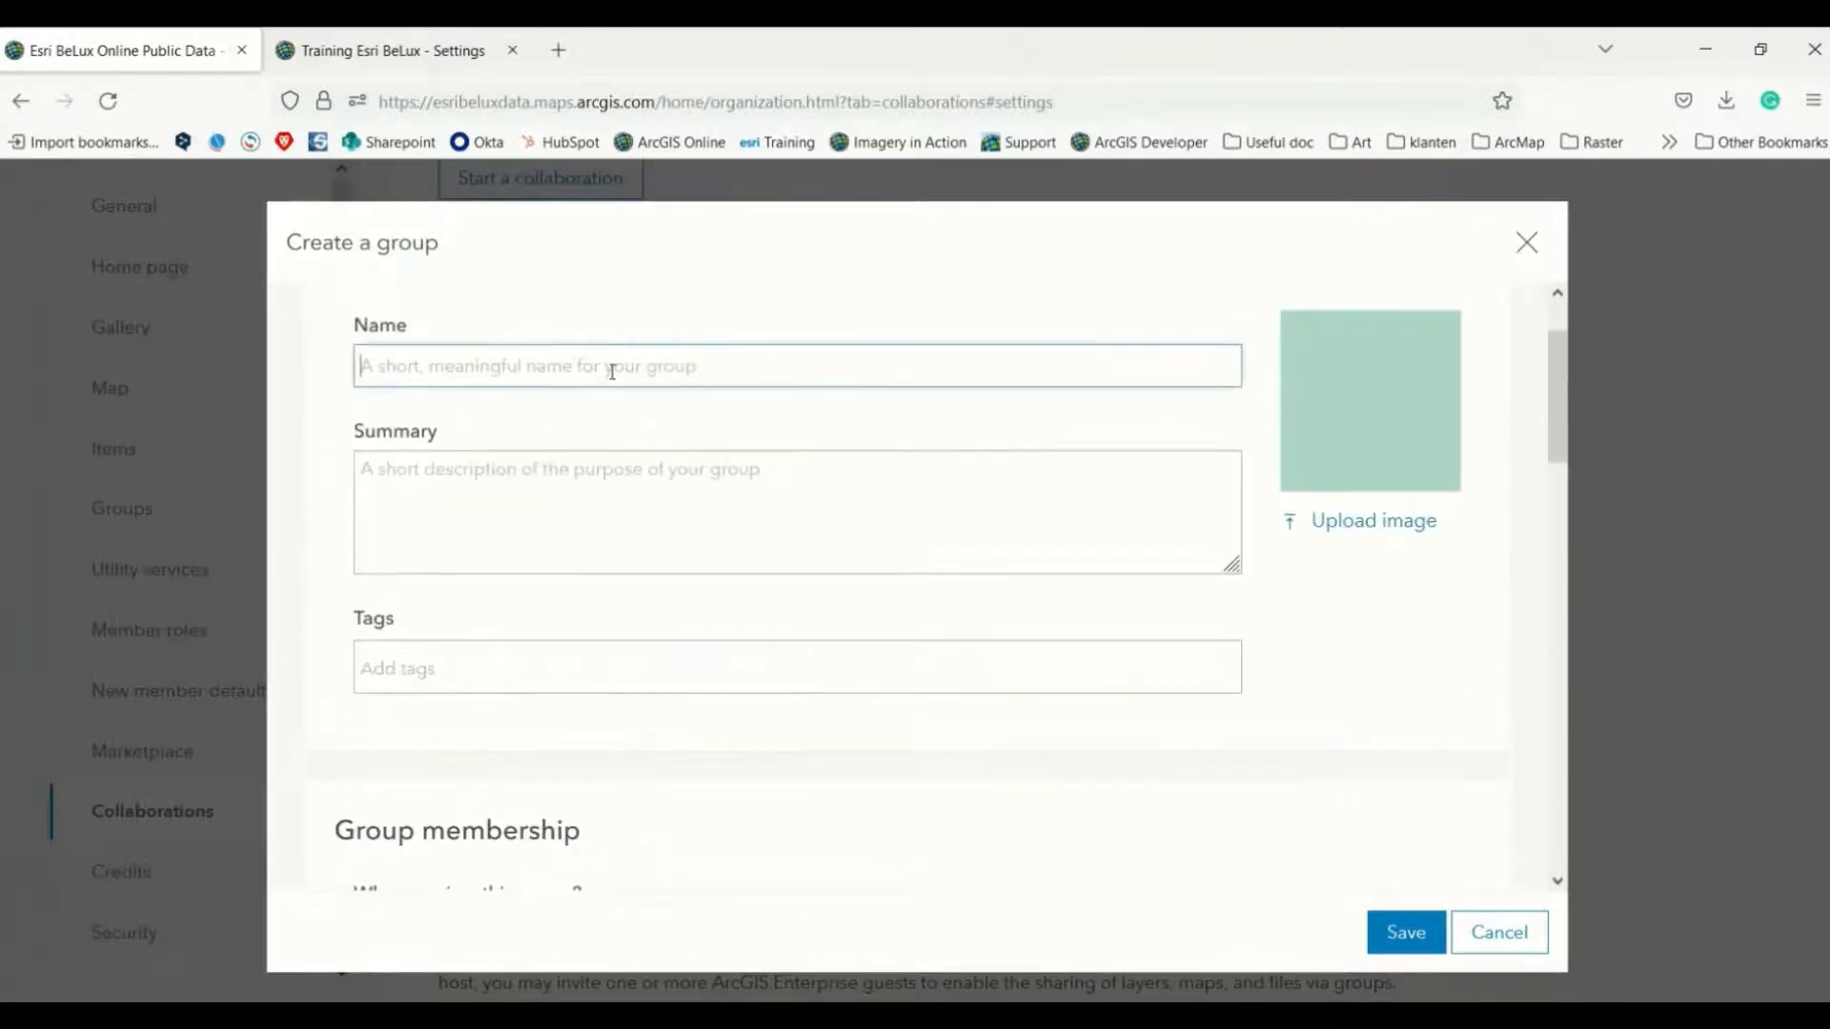
{"action": "type", "text": "Bru"}
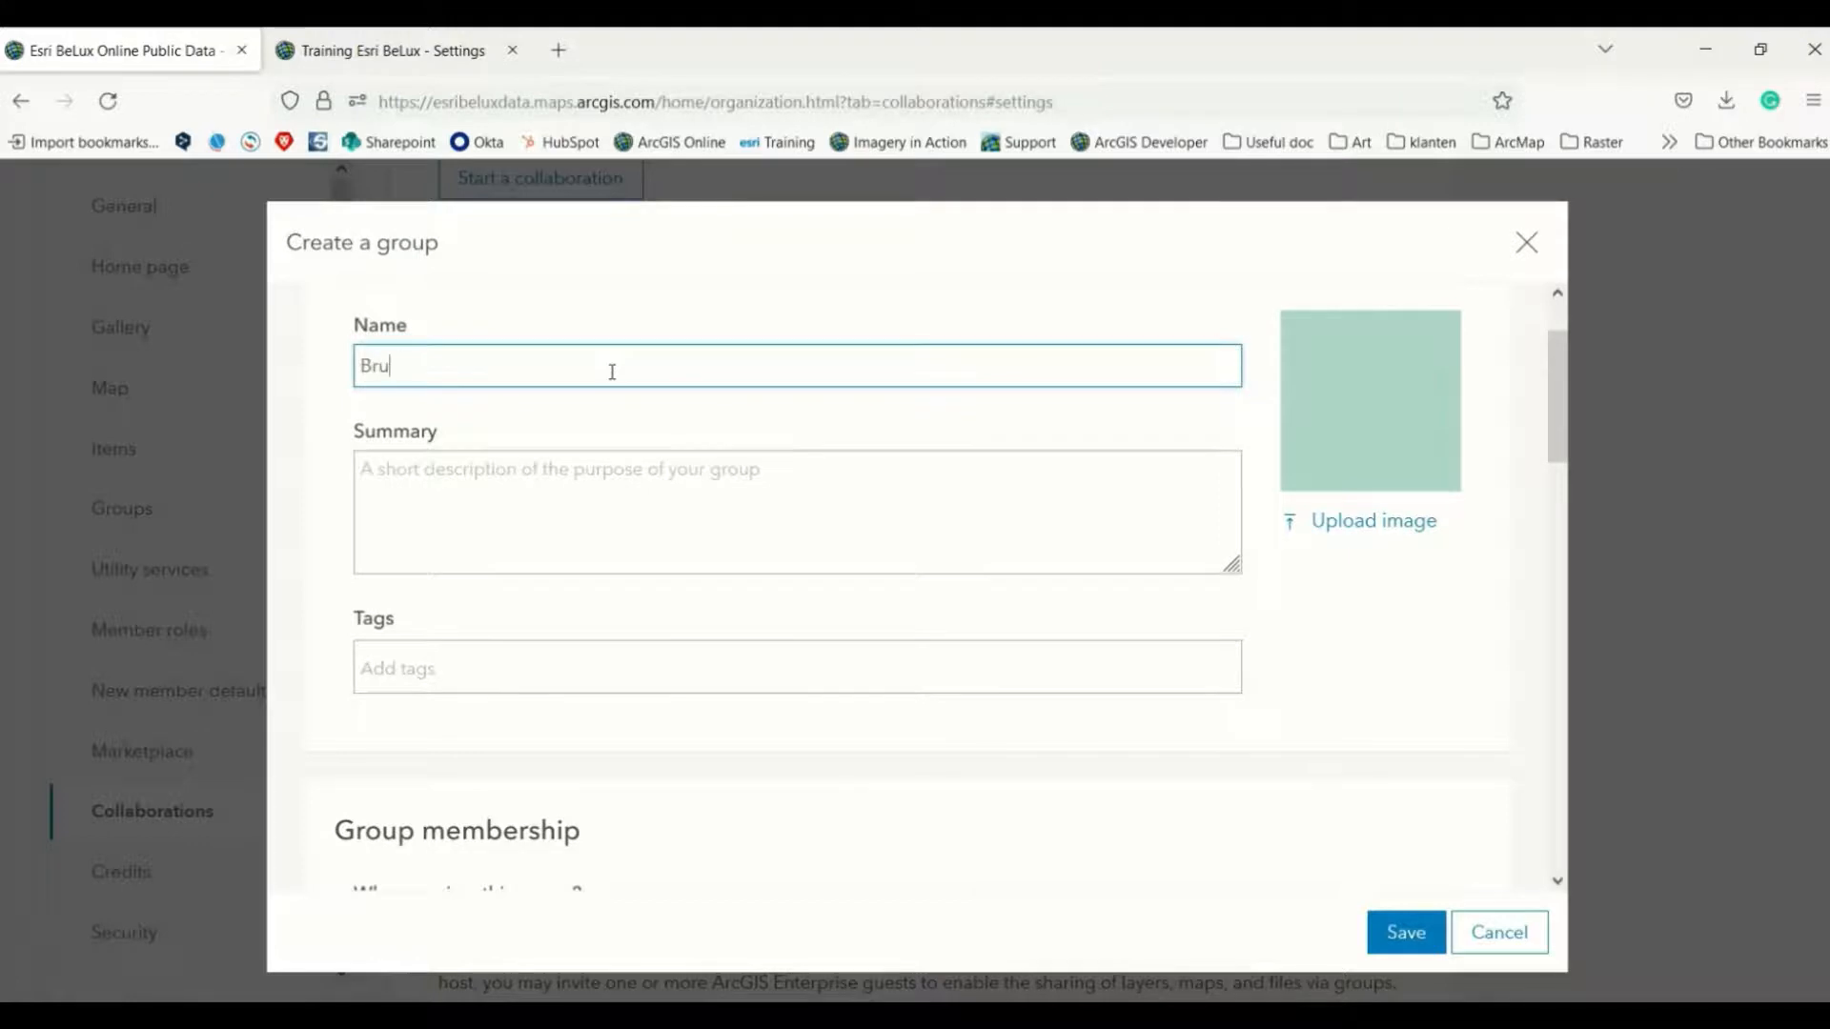
{"action": "type", "text": "ssels Rail Map"}
Review the group's settings, keep membership limited to partnered collaboration and own organization members, and save the group.
{"action": "scroll", "coordinate": [809, 709], "scroll_direction": "down", "scroll_amount": 5}
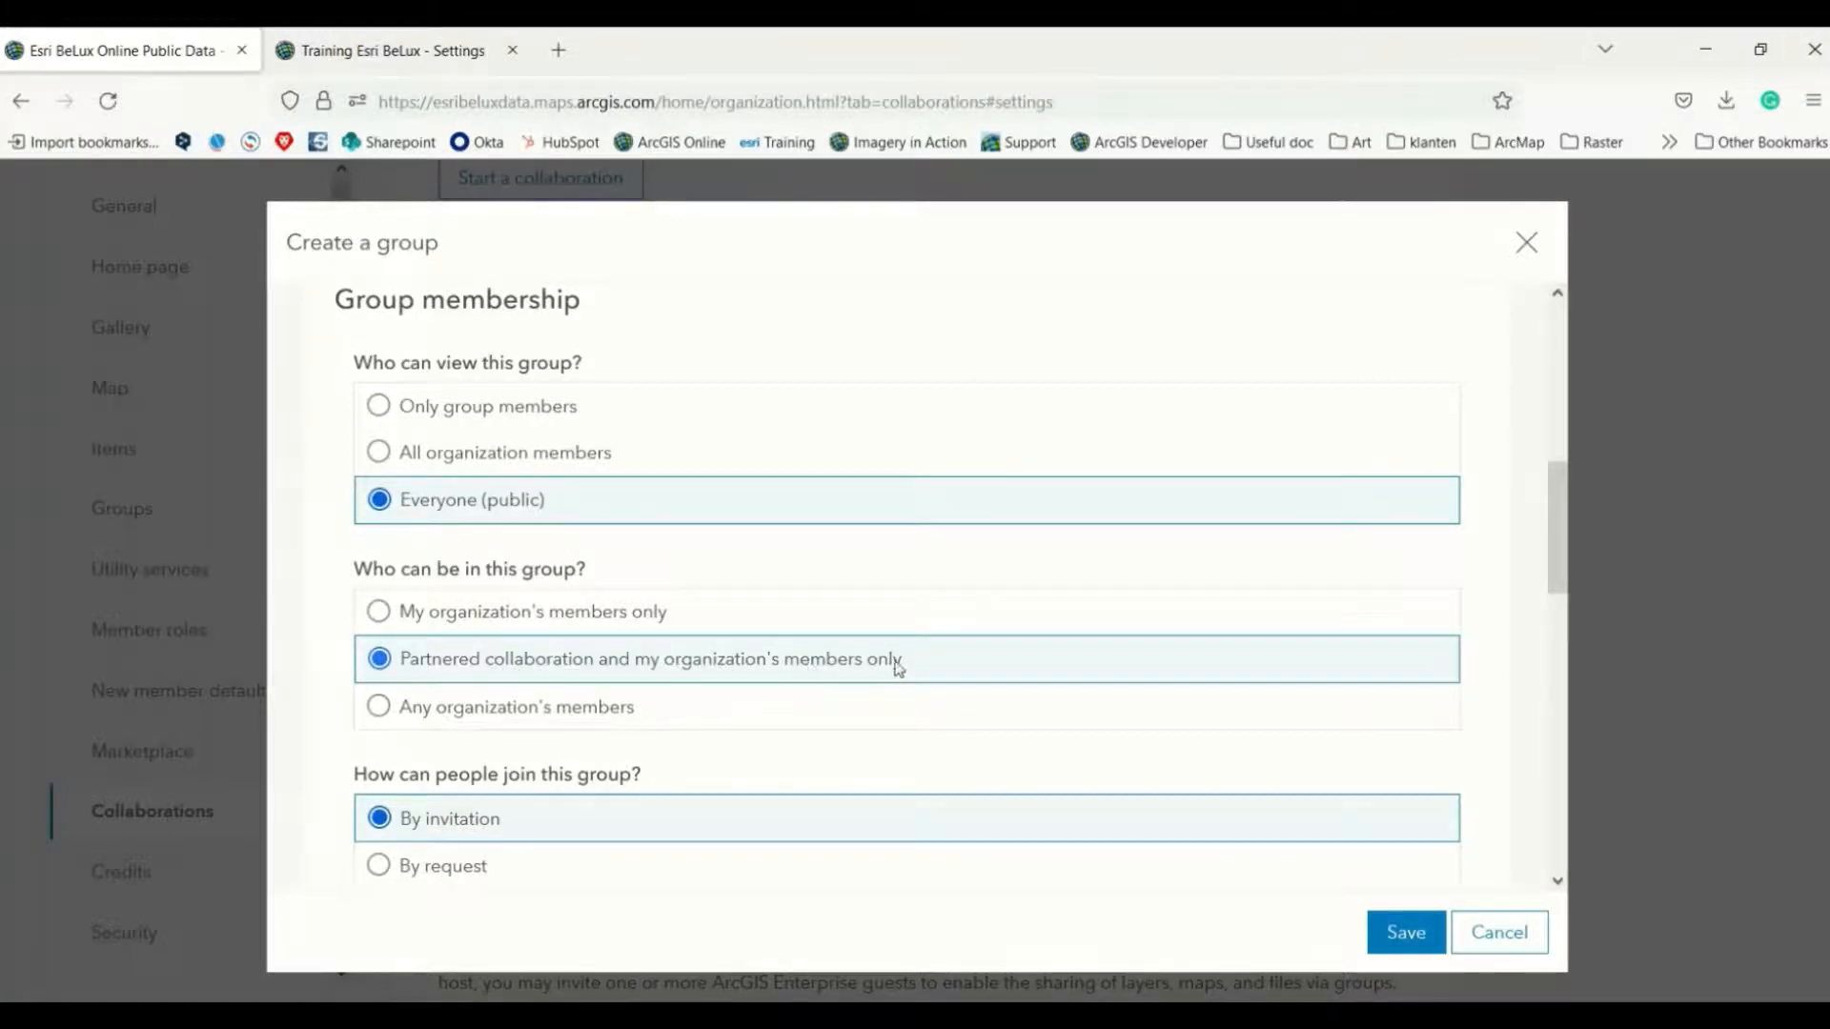
{"action": "scroll", "coordinate": [939, 716], "scroll_direction": "down", "scroll_amount": 5}
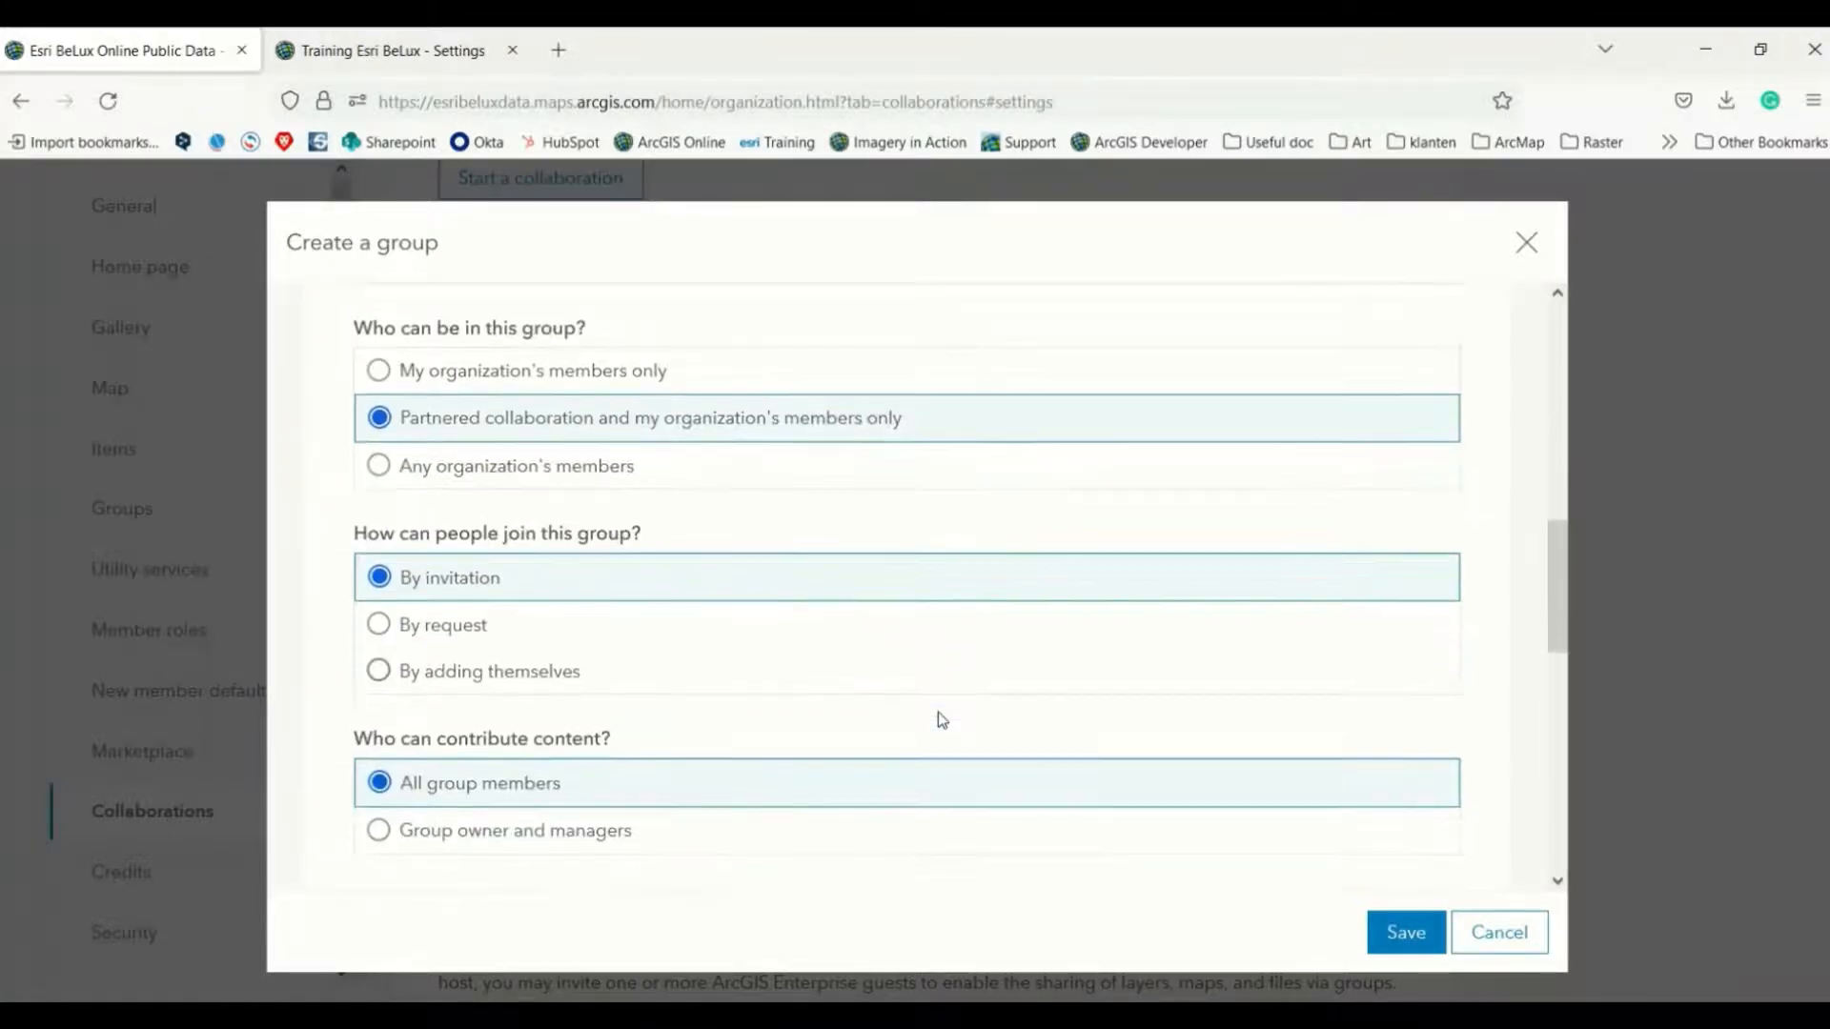
{"action": "scroll", "coordinate": [942, 719], "scroll_direction": "down", "scroll_amount": 3}
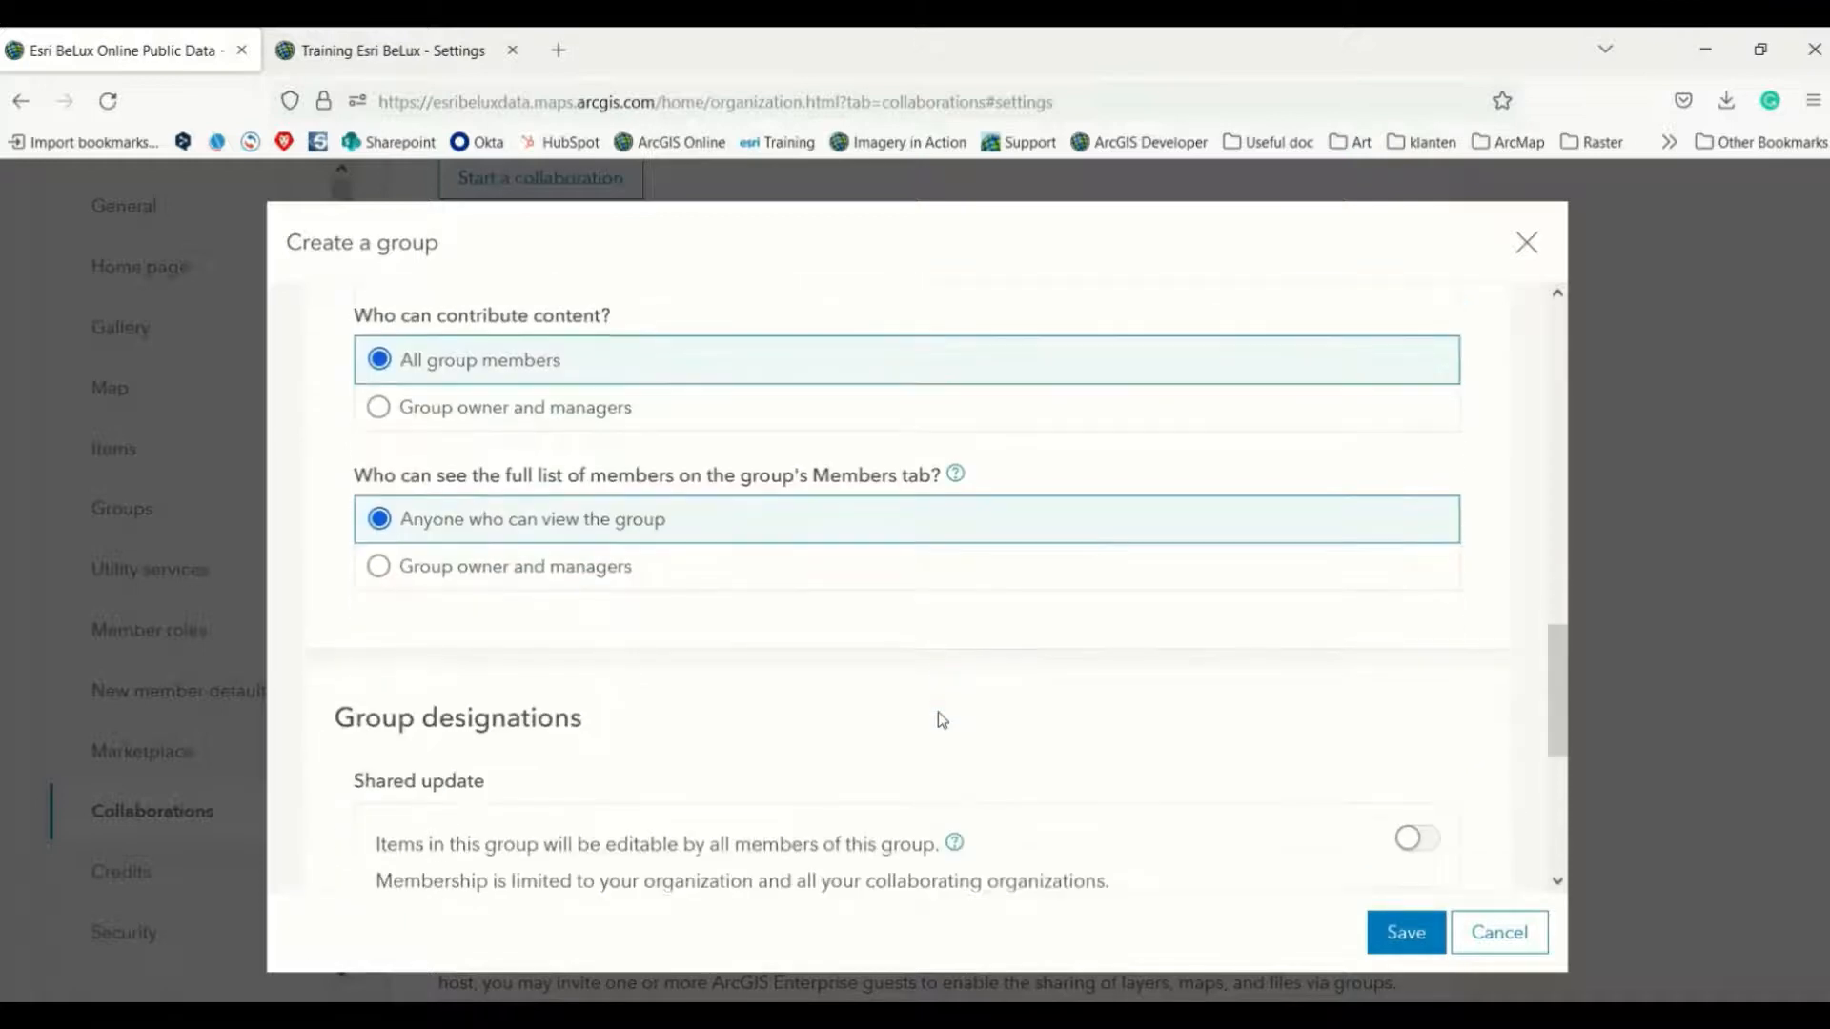
{"action": "left_click", "coordinate": [1406, 934]}
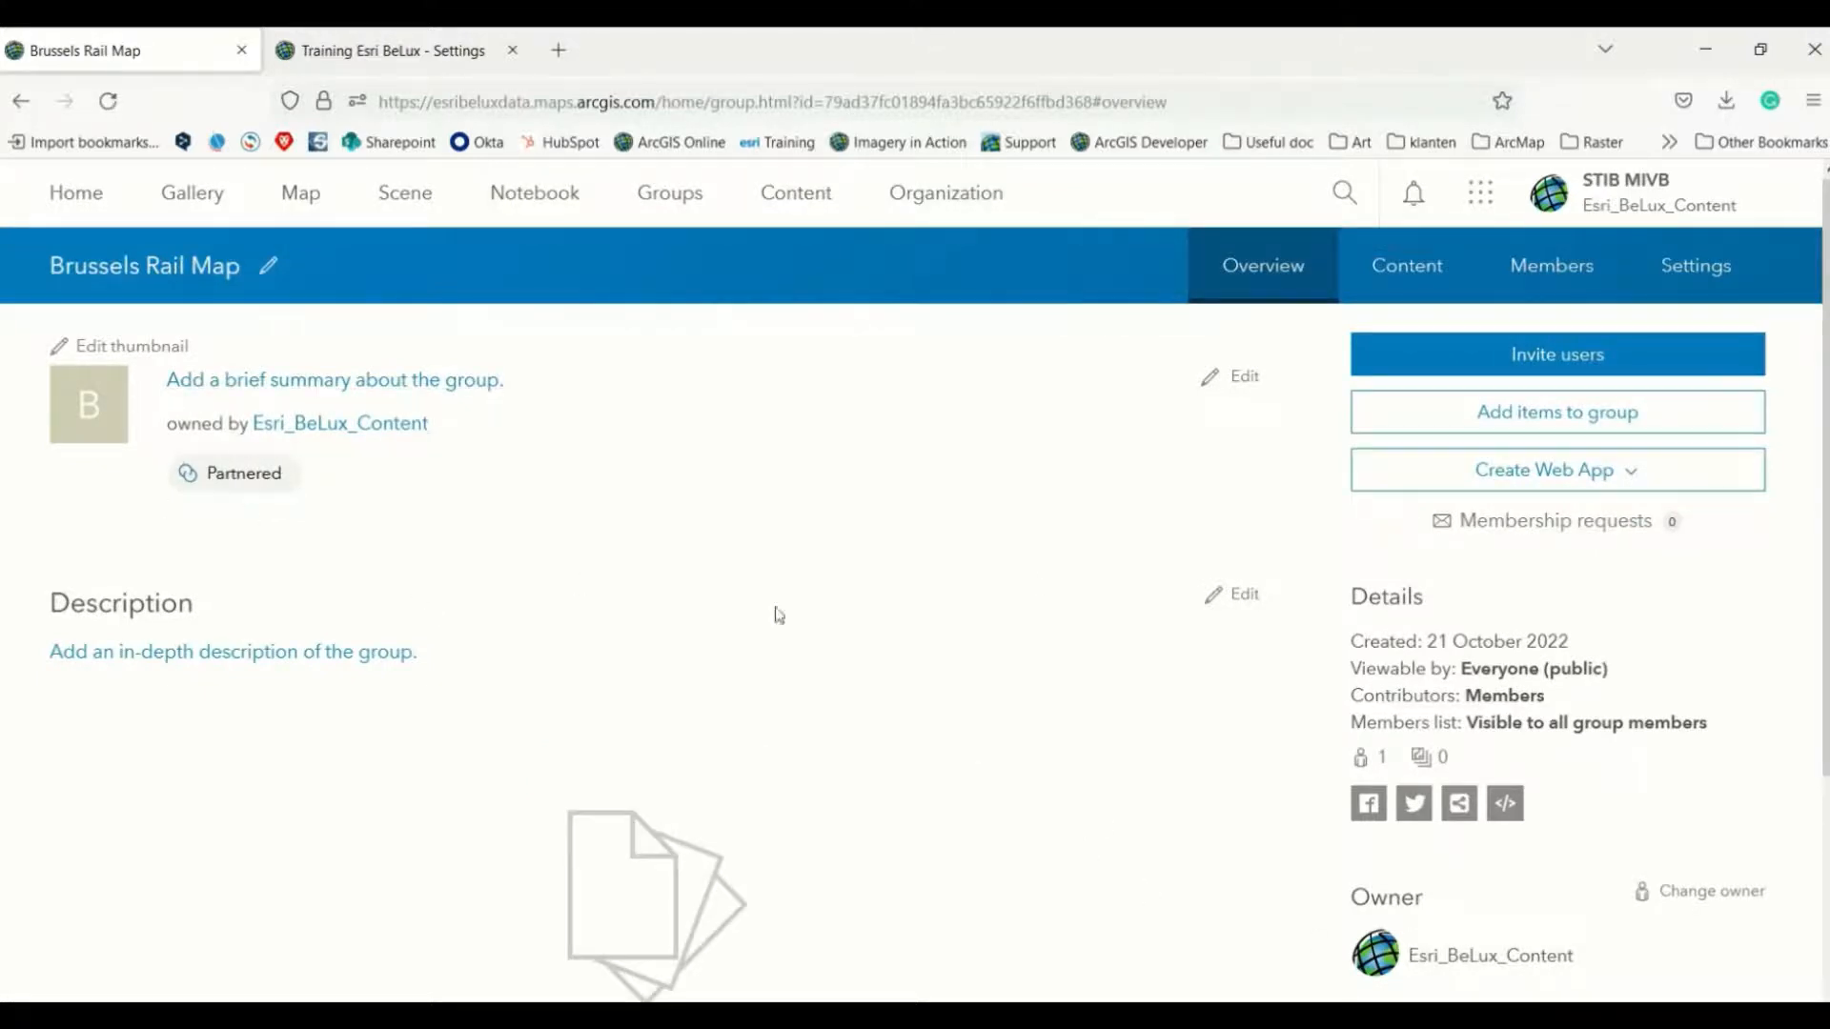
Search for NMBS among the users to invite to the group, including members of partnered organizations.
{"action": "left_click", "coordinate": [1503, 360]}
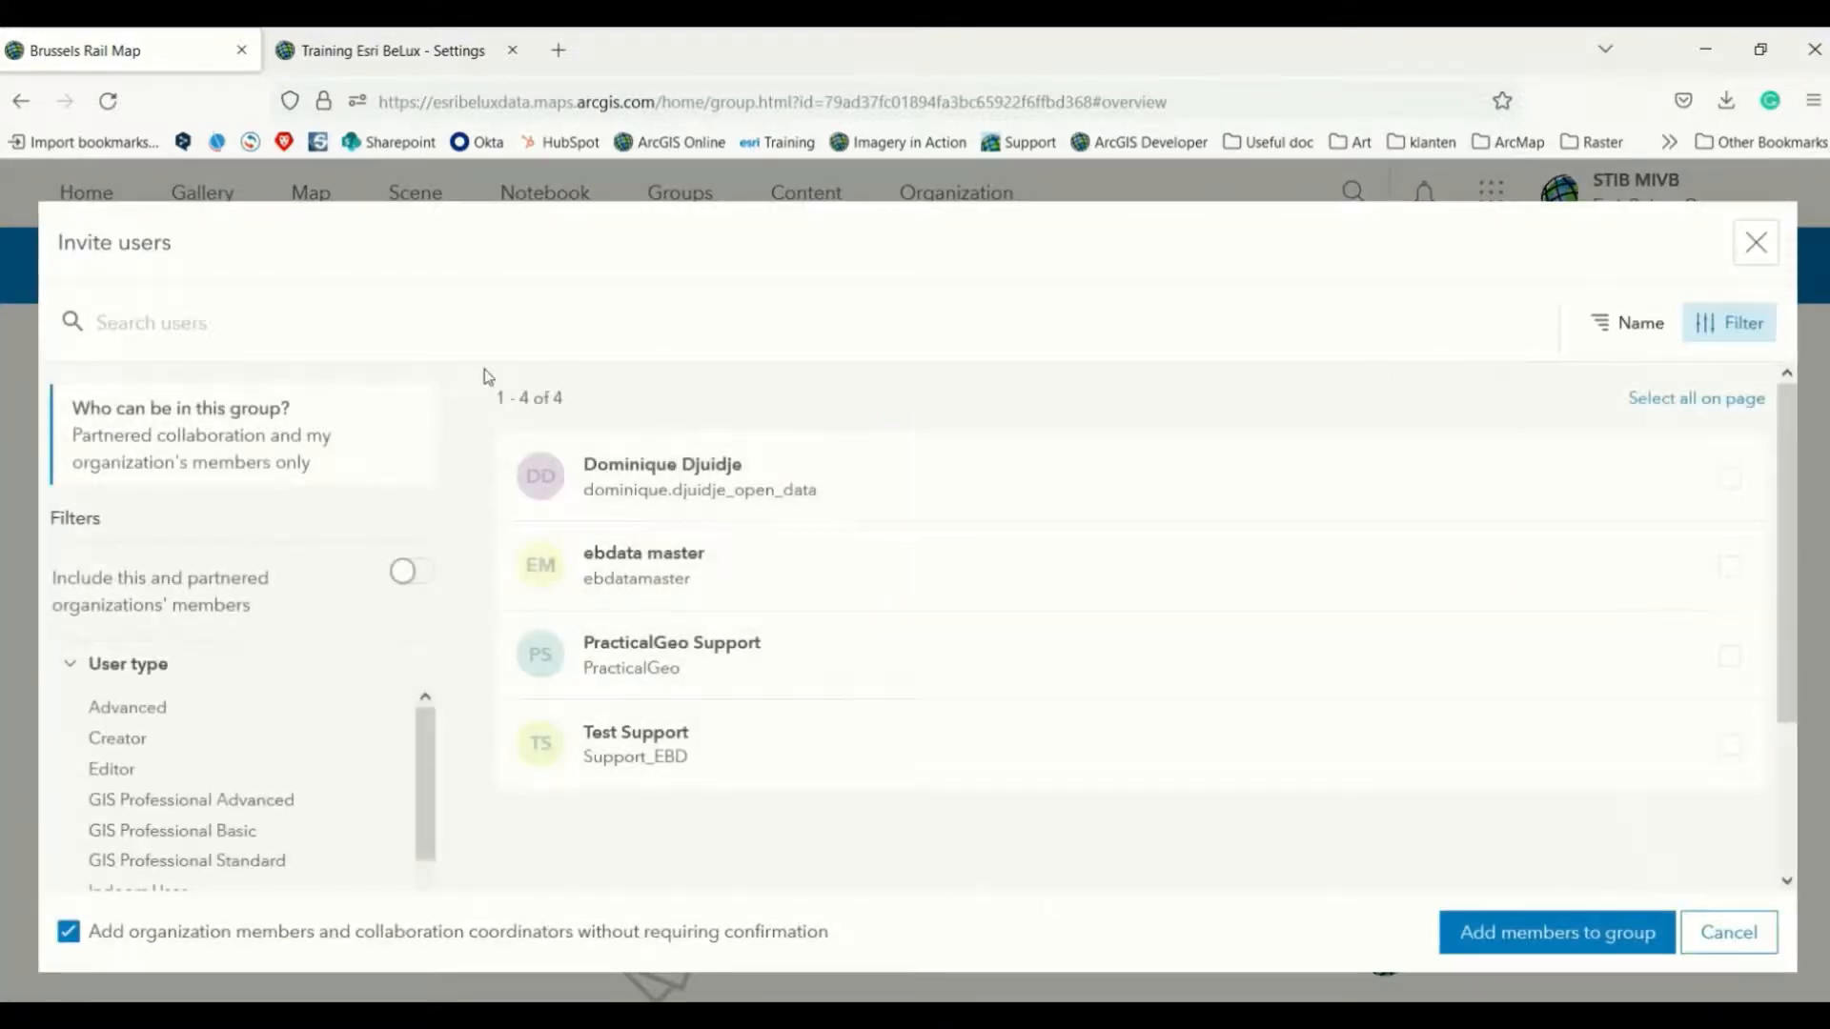
{"action": "left_click", "coordinate": [388, 316]}
{"action": "type", "text": "NM"}
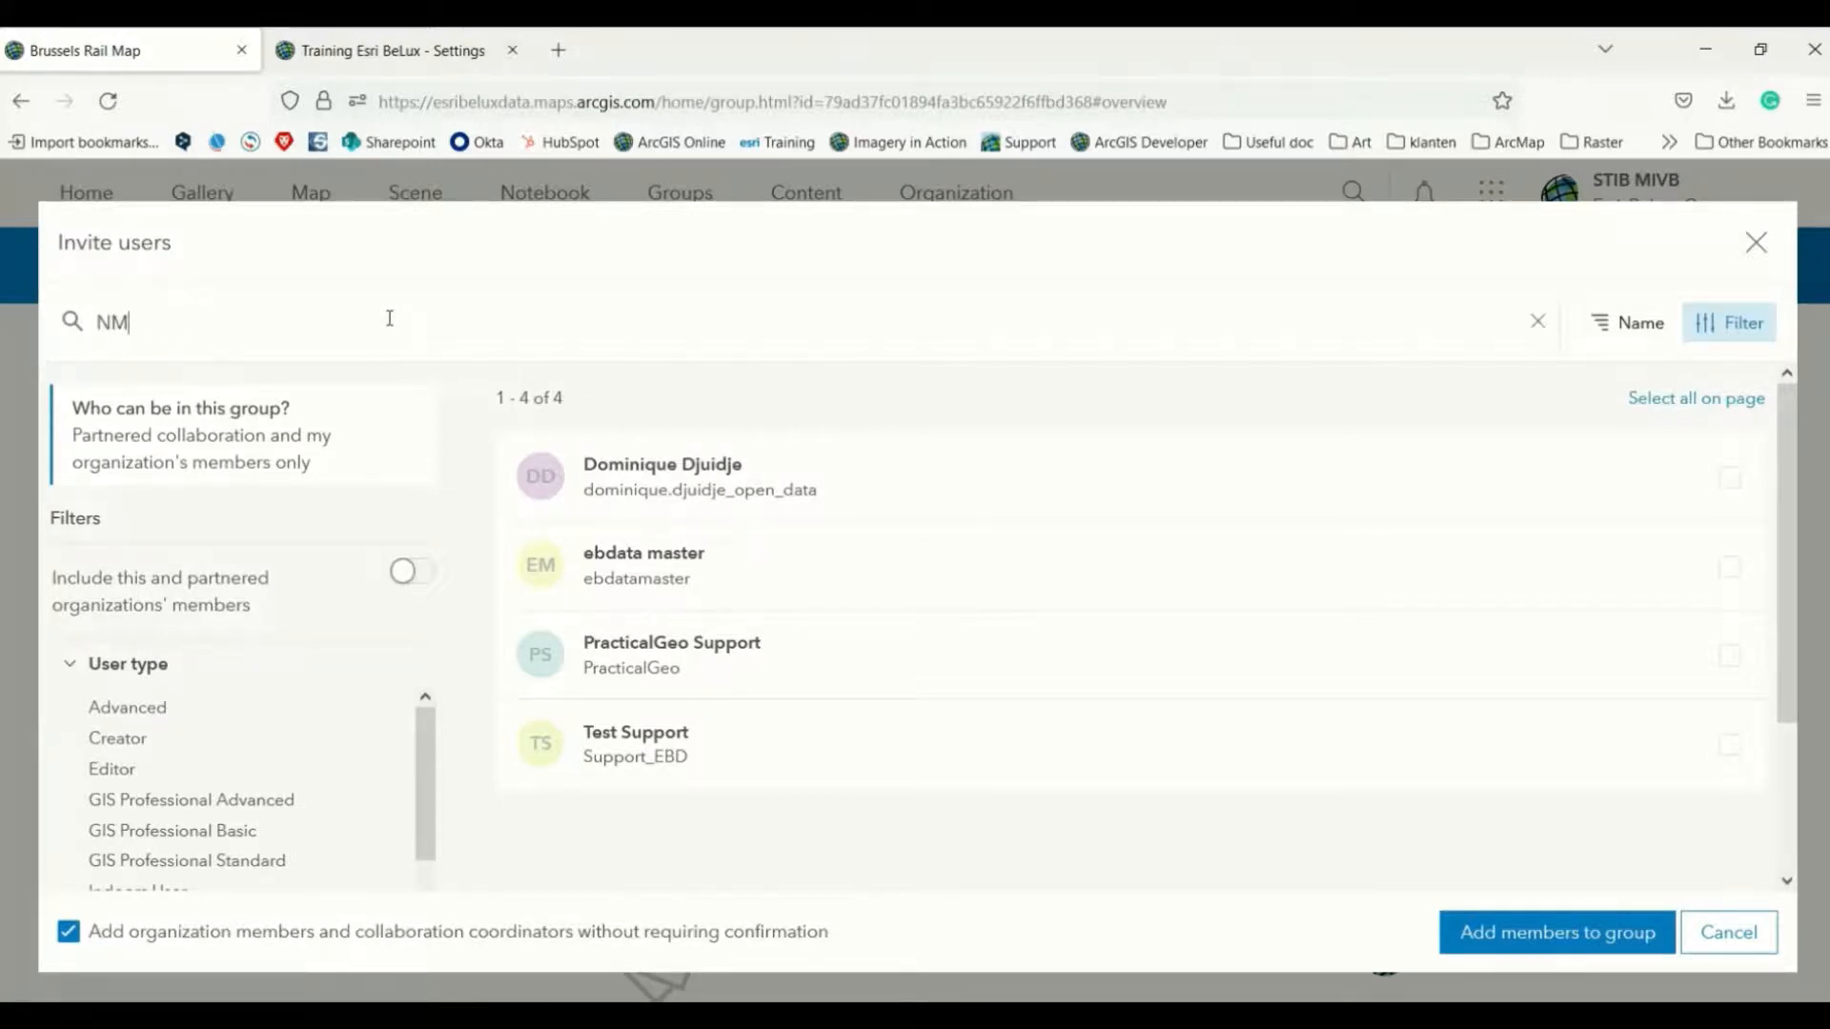
{"action": "type", "text": "BS"}
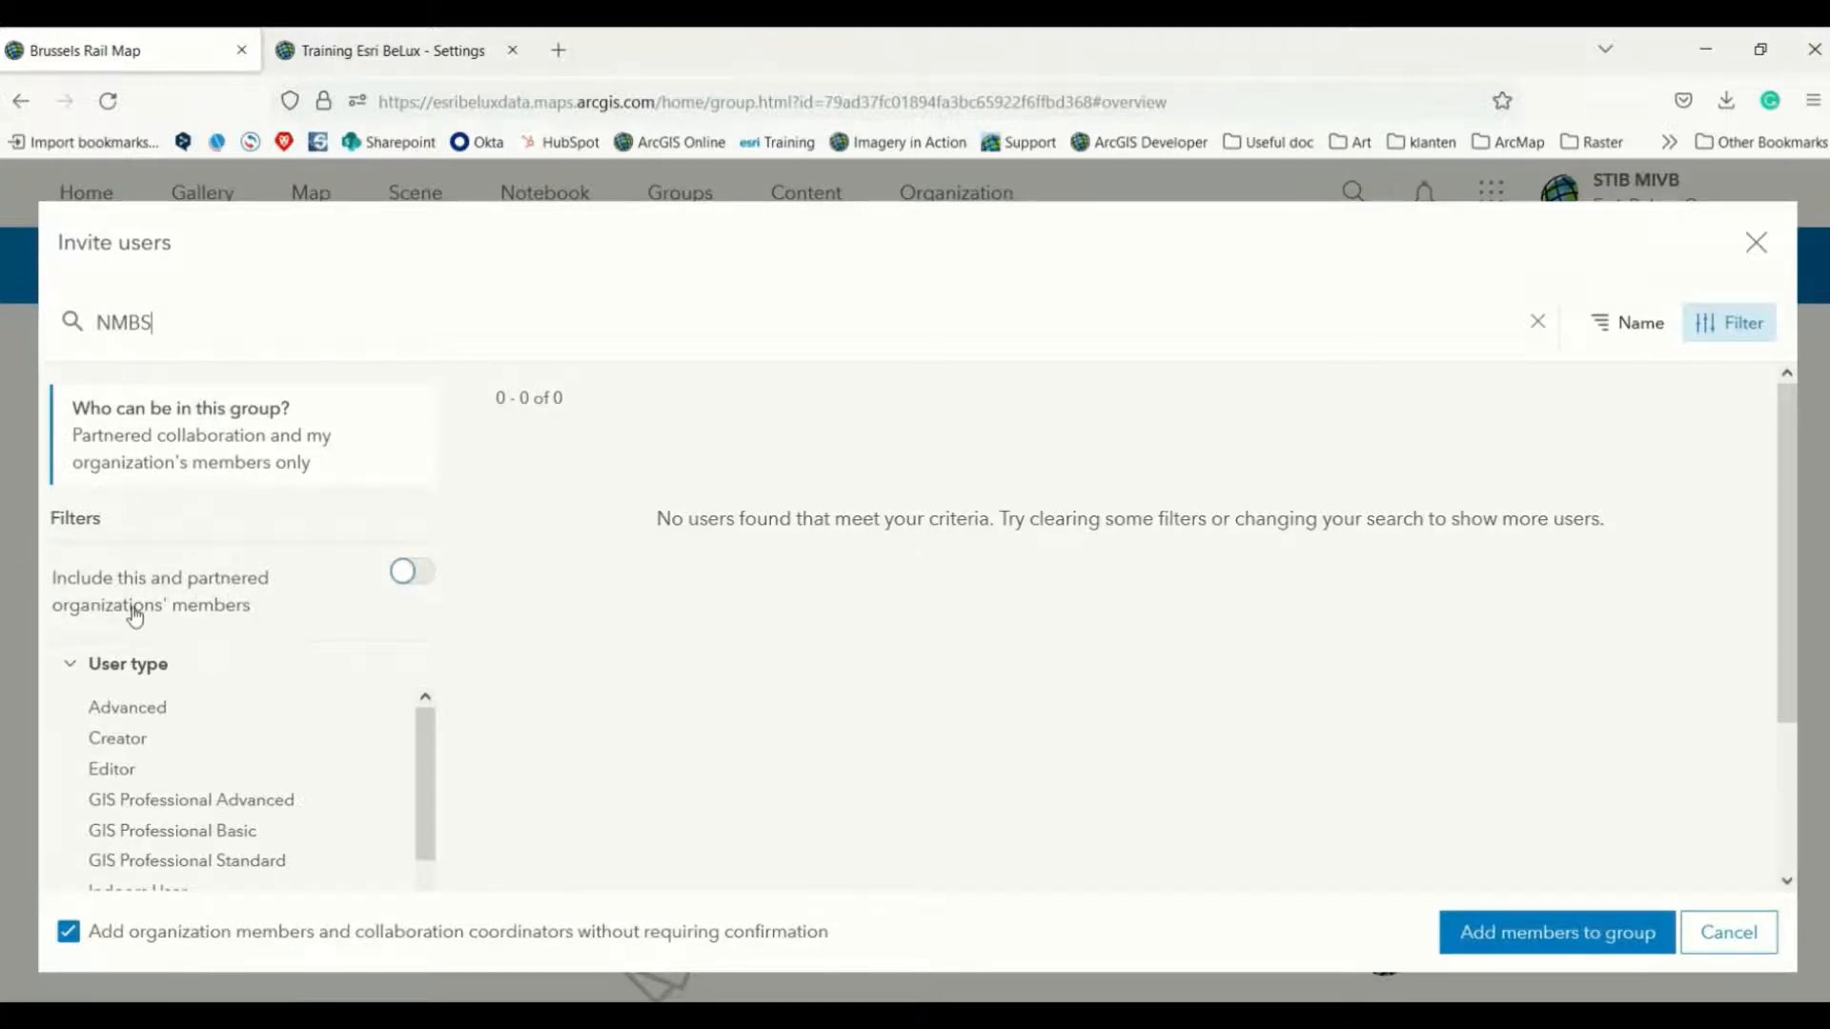
{"action": "left_click", "coordinate": [419, 575]}
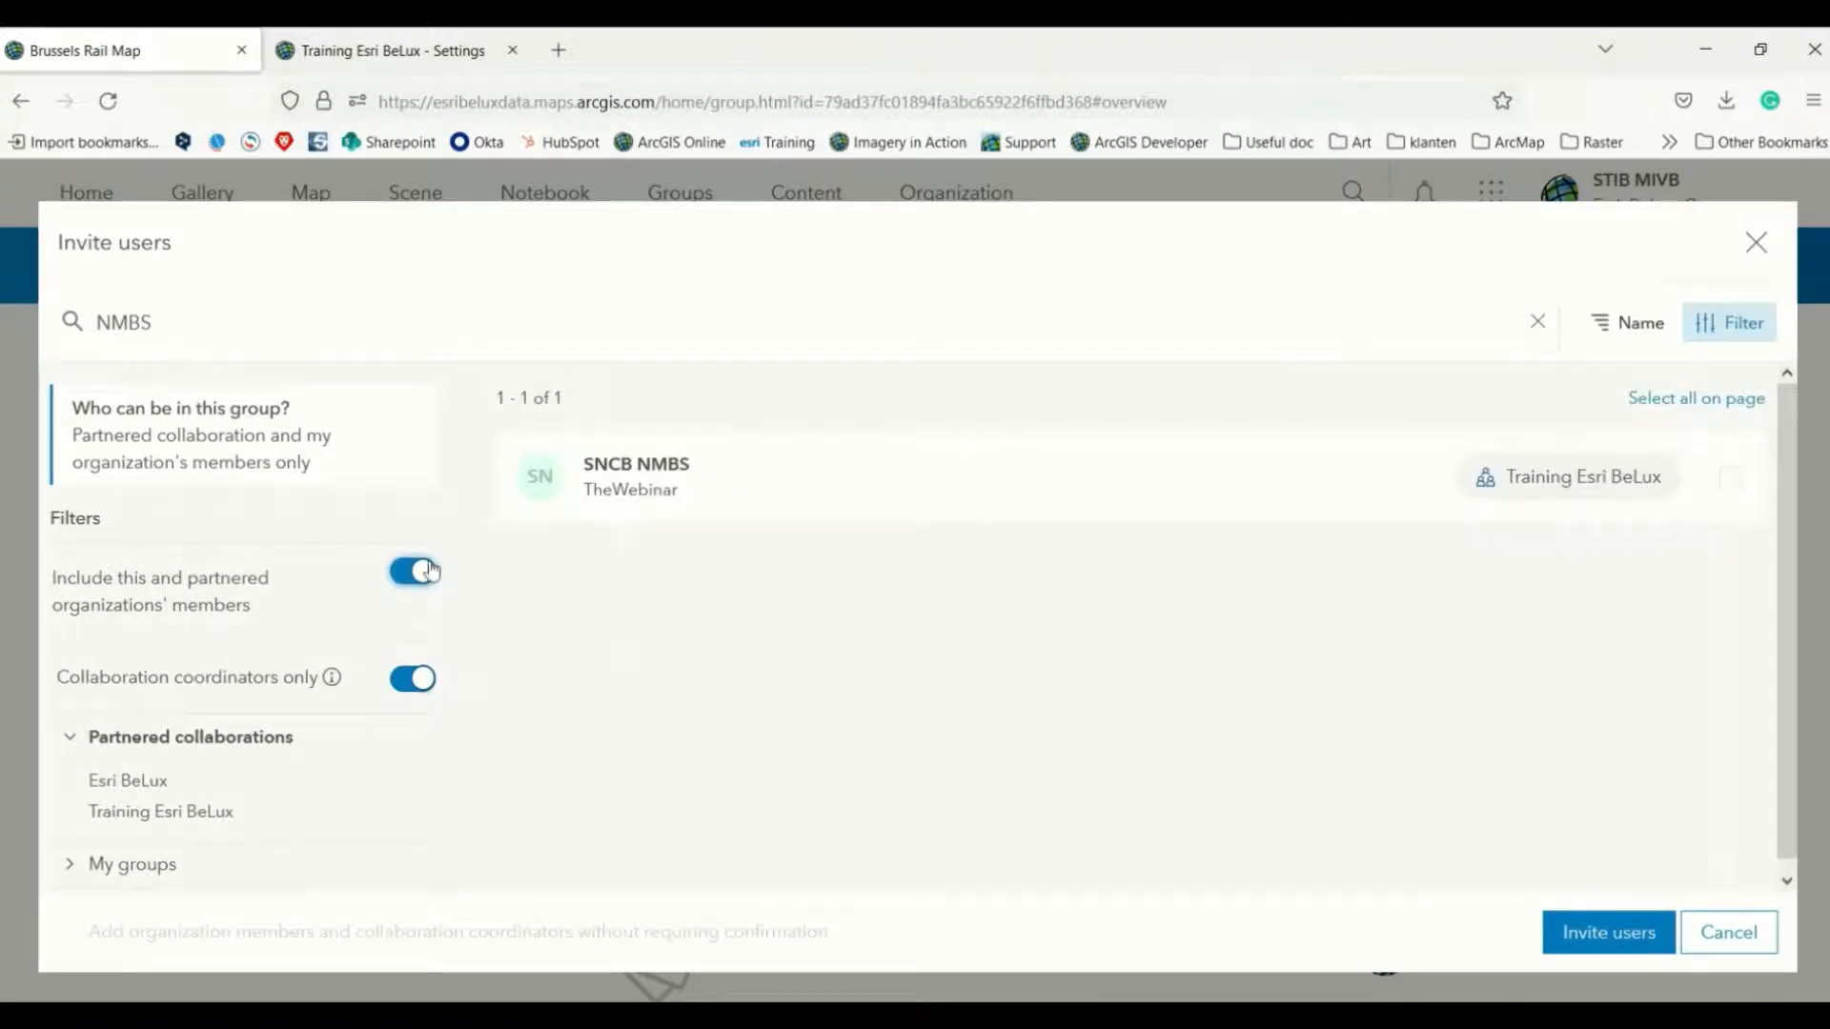
Select the SNCB NMBS coordinator from Training Esri BeLux and add this member to the group without requiring confirmation.
{"action": "left_click", "coordinate": [759, 470]}
{"action": "left_click", "coordinate": [760, 470]}
{"action": "left_click", "coordinate": [690, 486]}
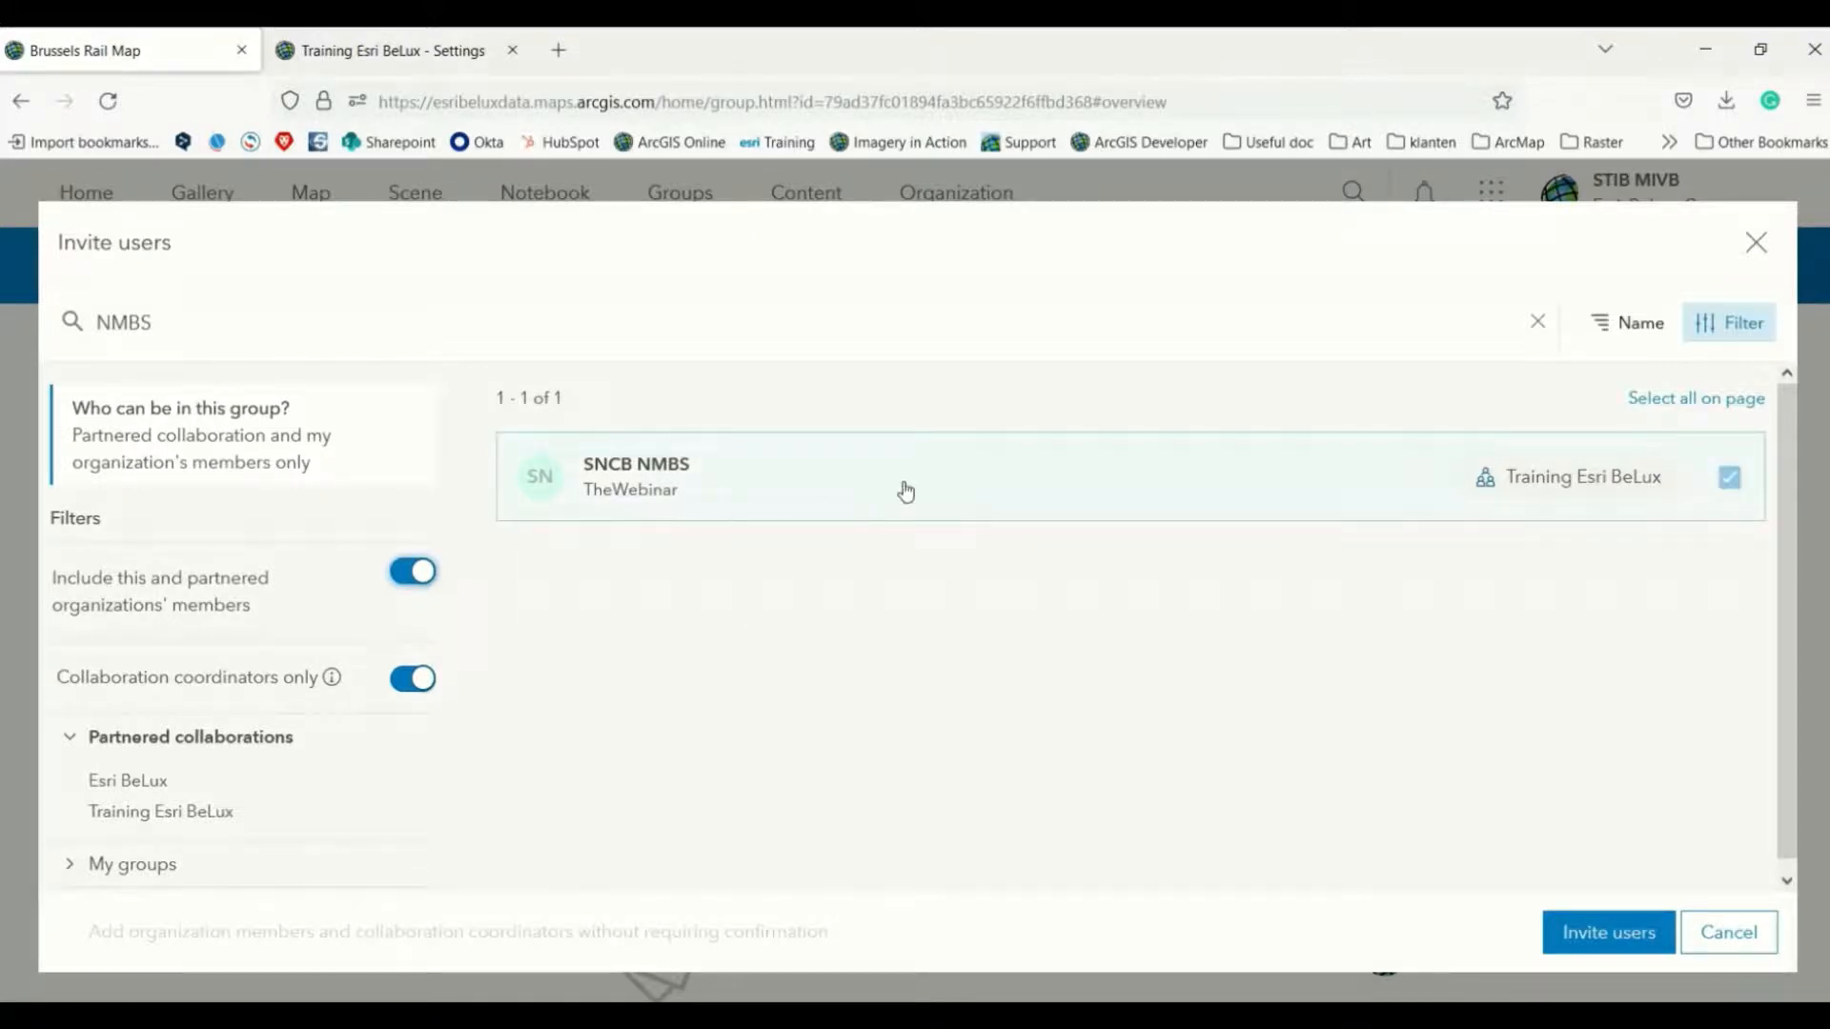
{"action": "left_click", "coordinate": [1730, 481]}
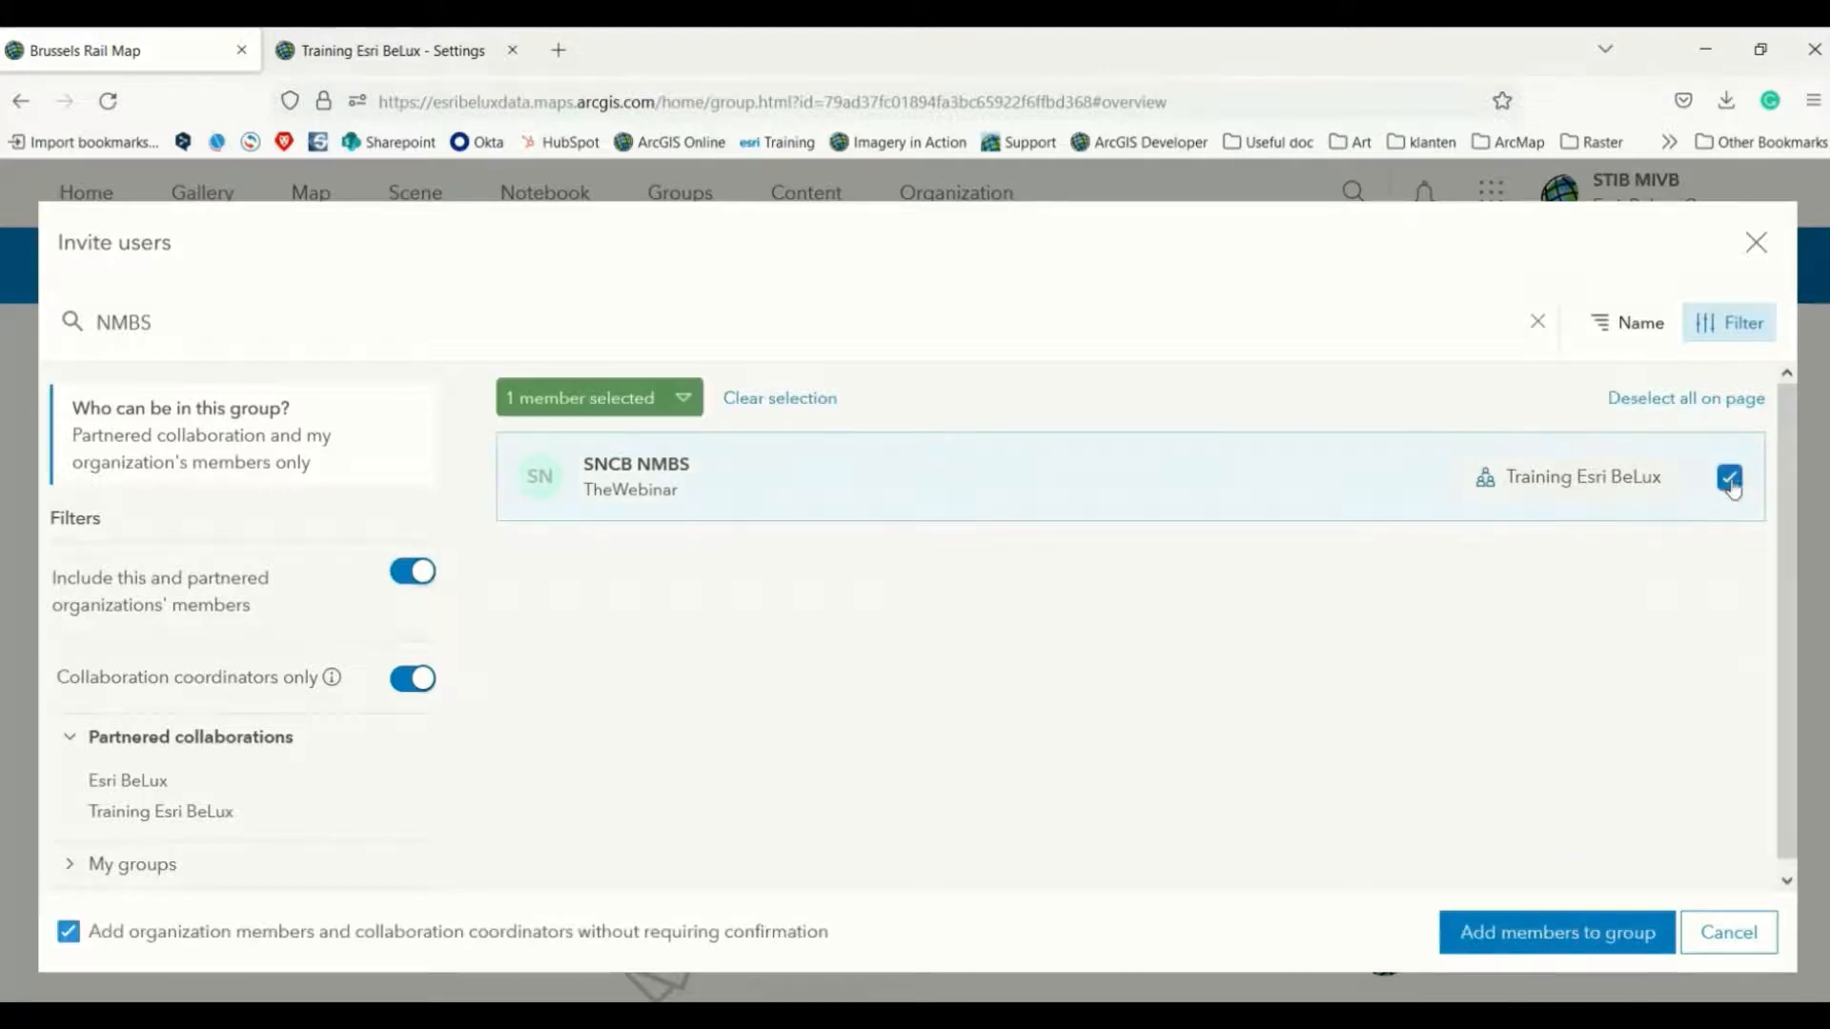
{"action": "left_click", "coordinate": [1597, 933]}
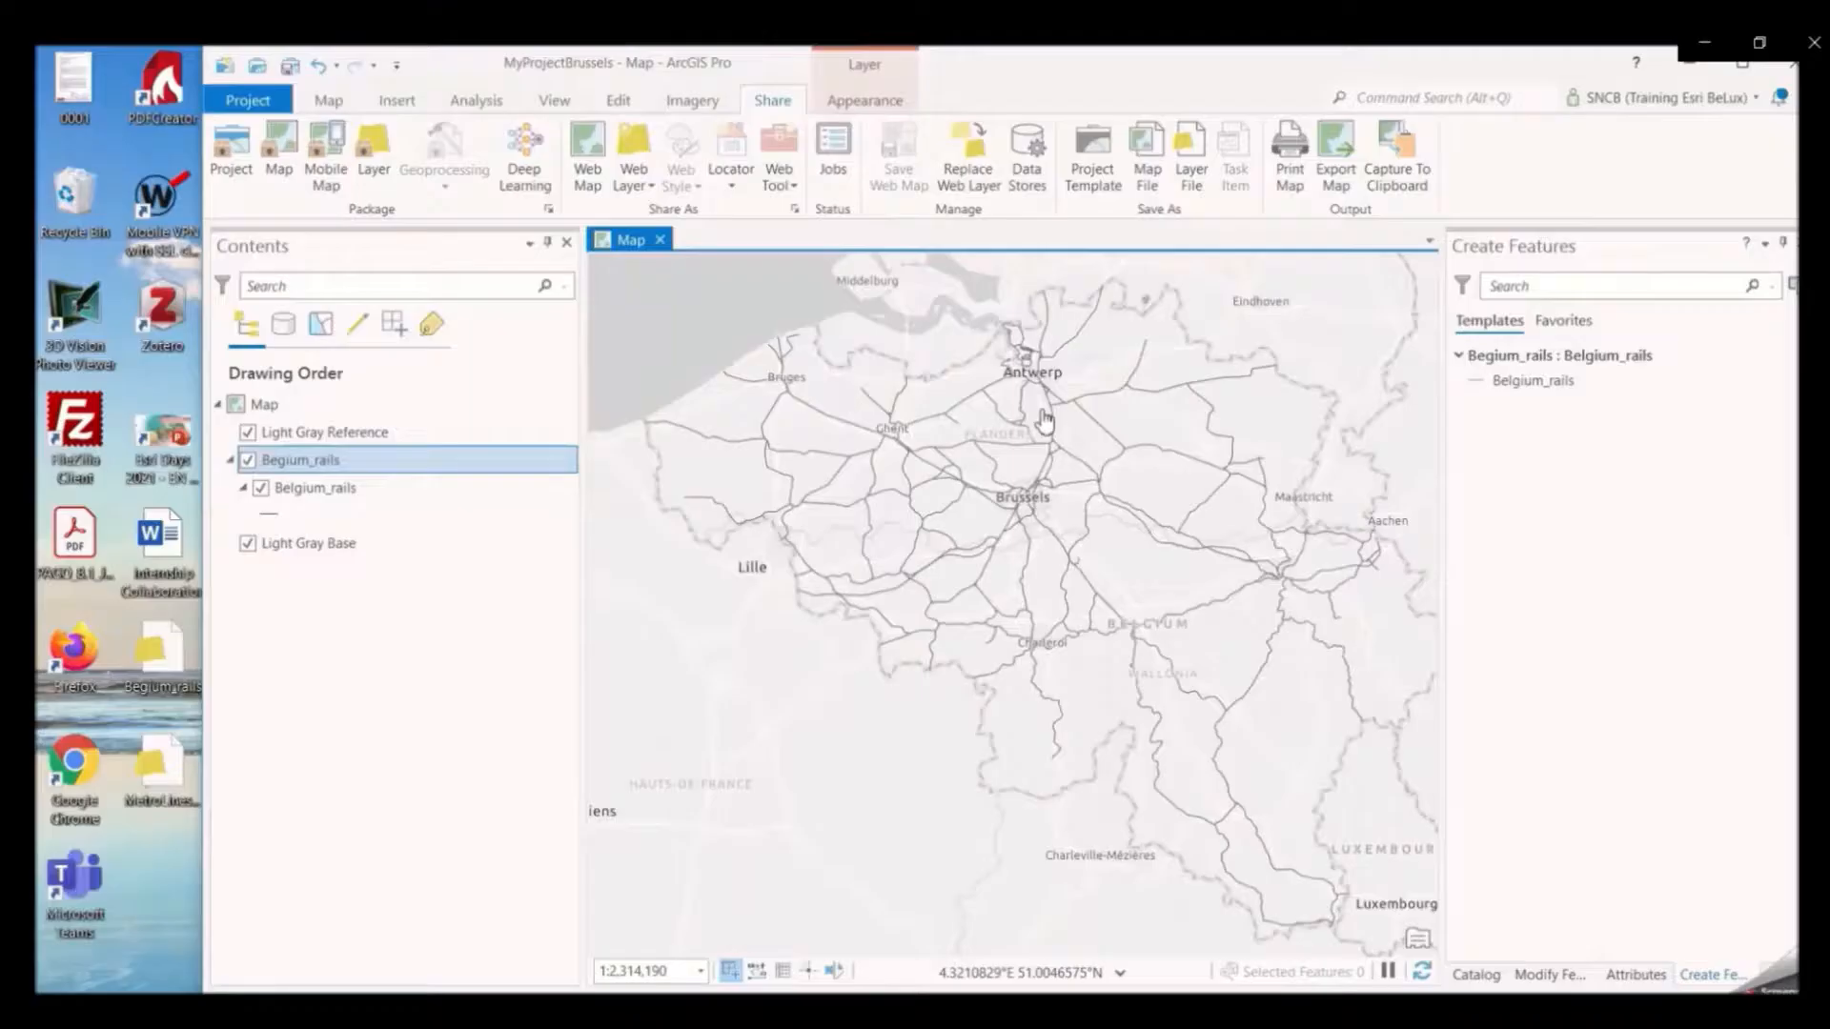
In ArcGIS Pro, set up sharing the rail map as a web map named MapBrusselsTrain with summary and tag sncb.
{"action": "left_click", "coordinate": [600, 184]}
{"action": "left_click", "coordinate": [1507, 491]}
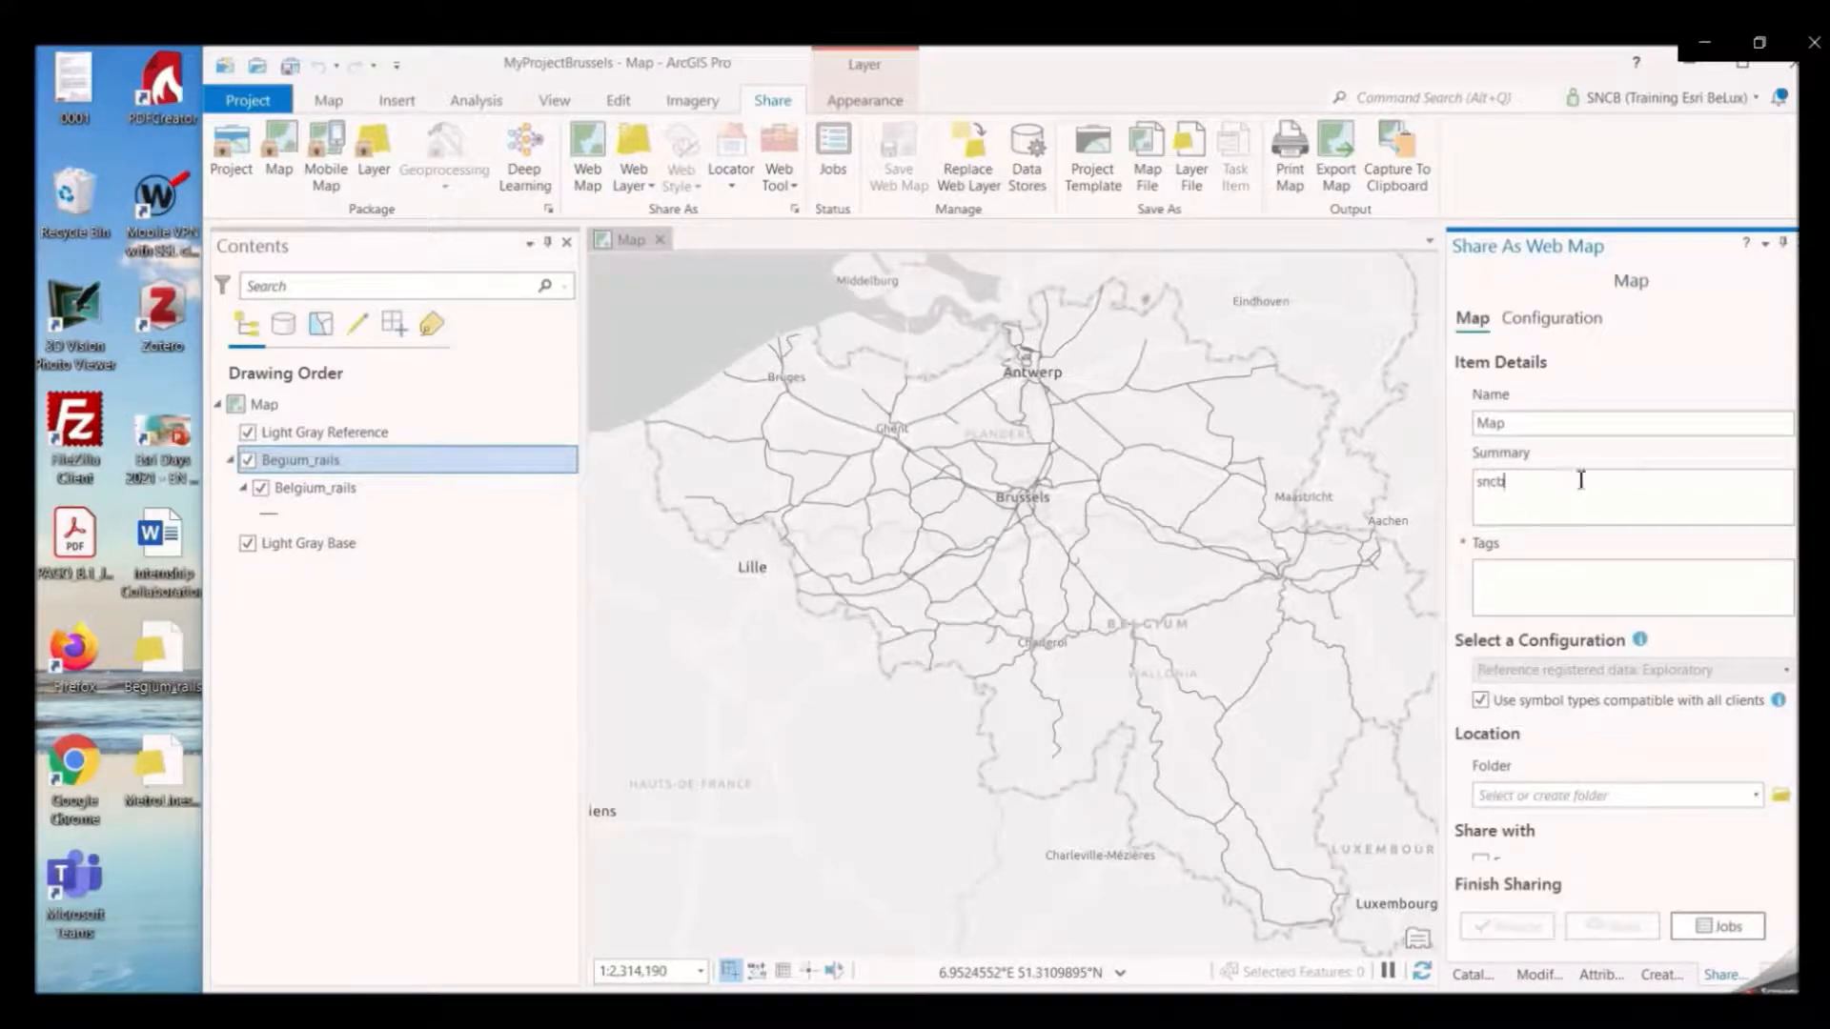
{"action": "left_click", "coordinate": [1553, 570]}
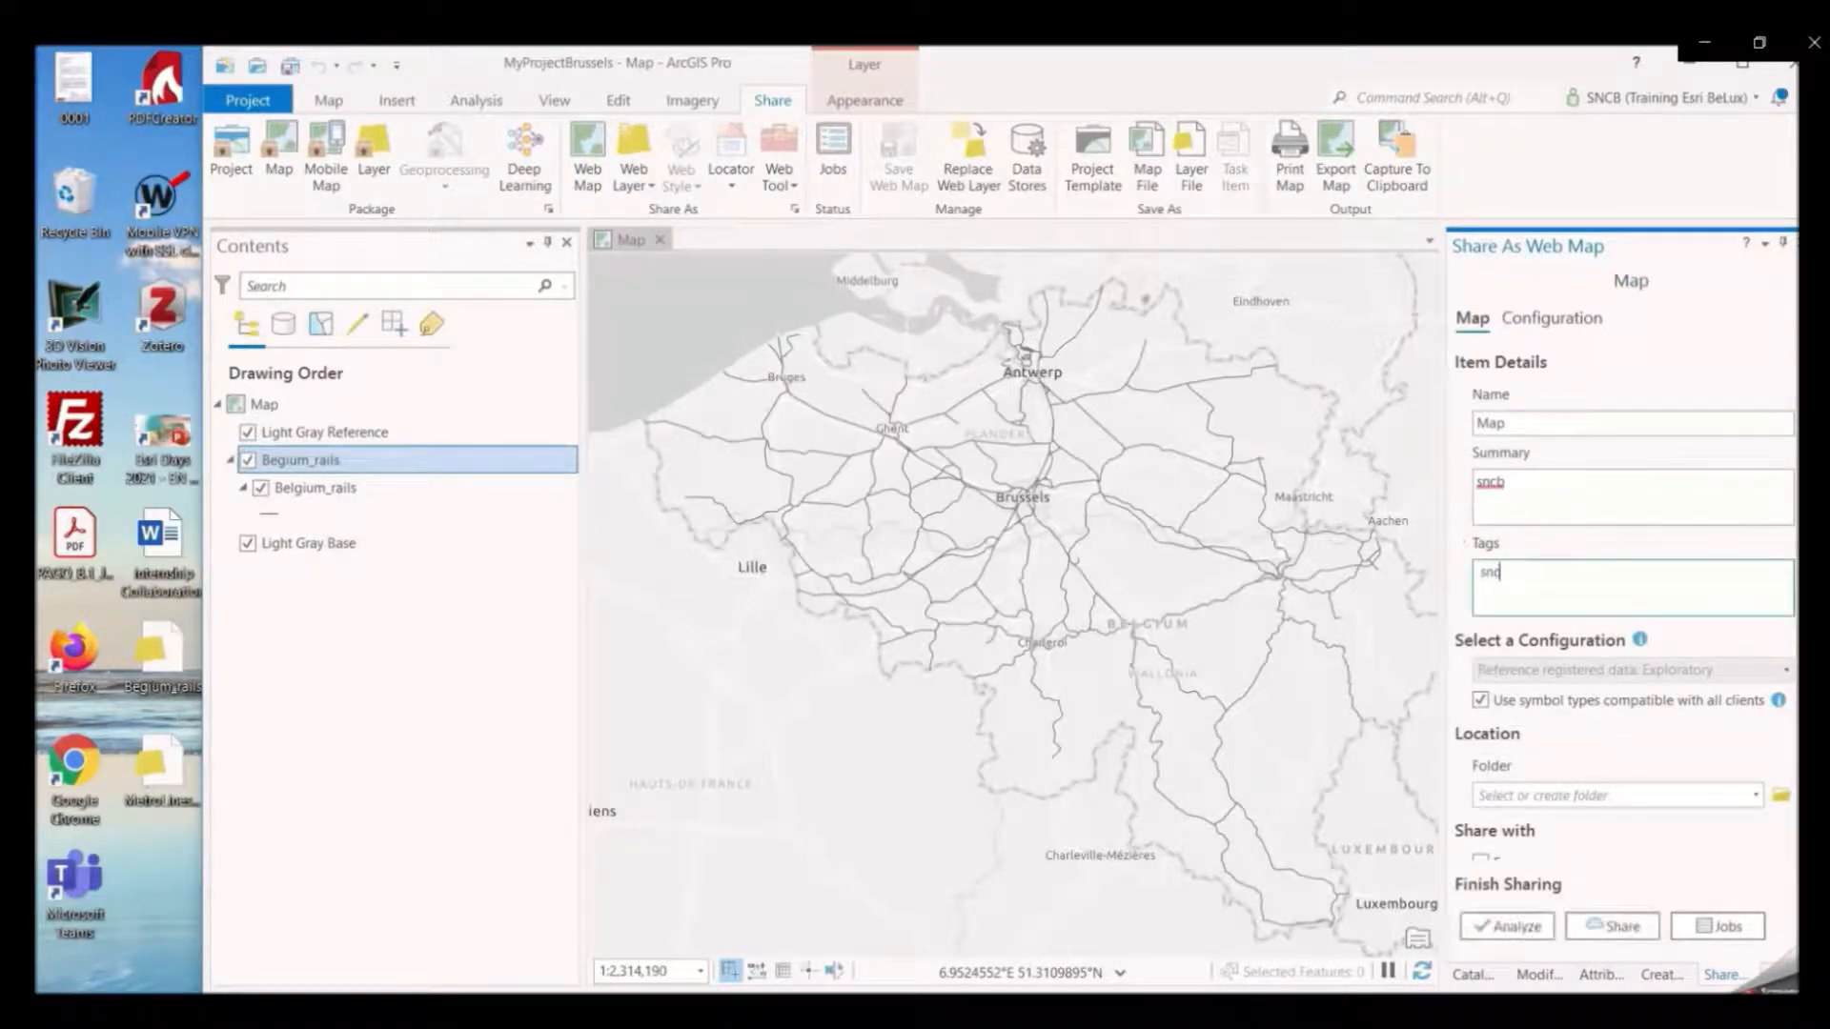
{"action": "type", "text": "sncb"}
{"action": "key", "text": "Return"}
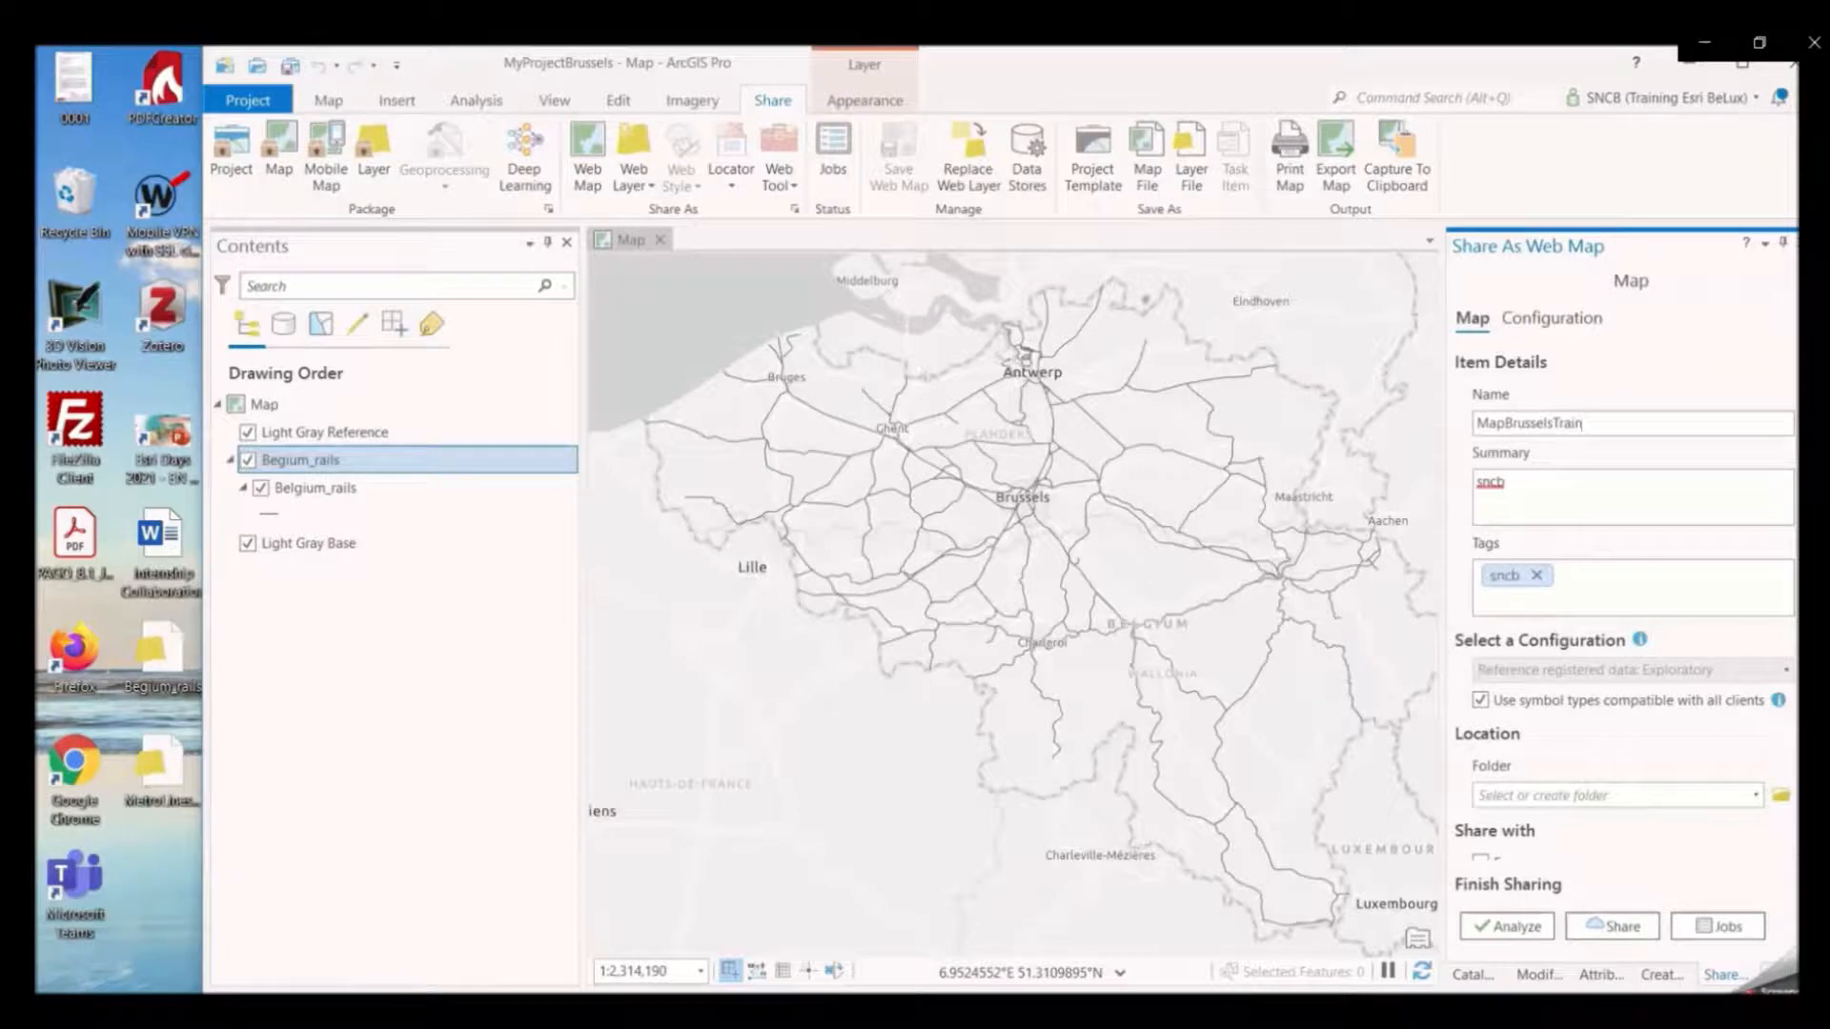
Share the web map with Training Esri BeLux and the SNCB-STIB Collaboration group.
{"action": "scroll", "coordinate": [1558, 751], "scroll_direction": "down", "scroll_amount": 1}
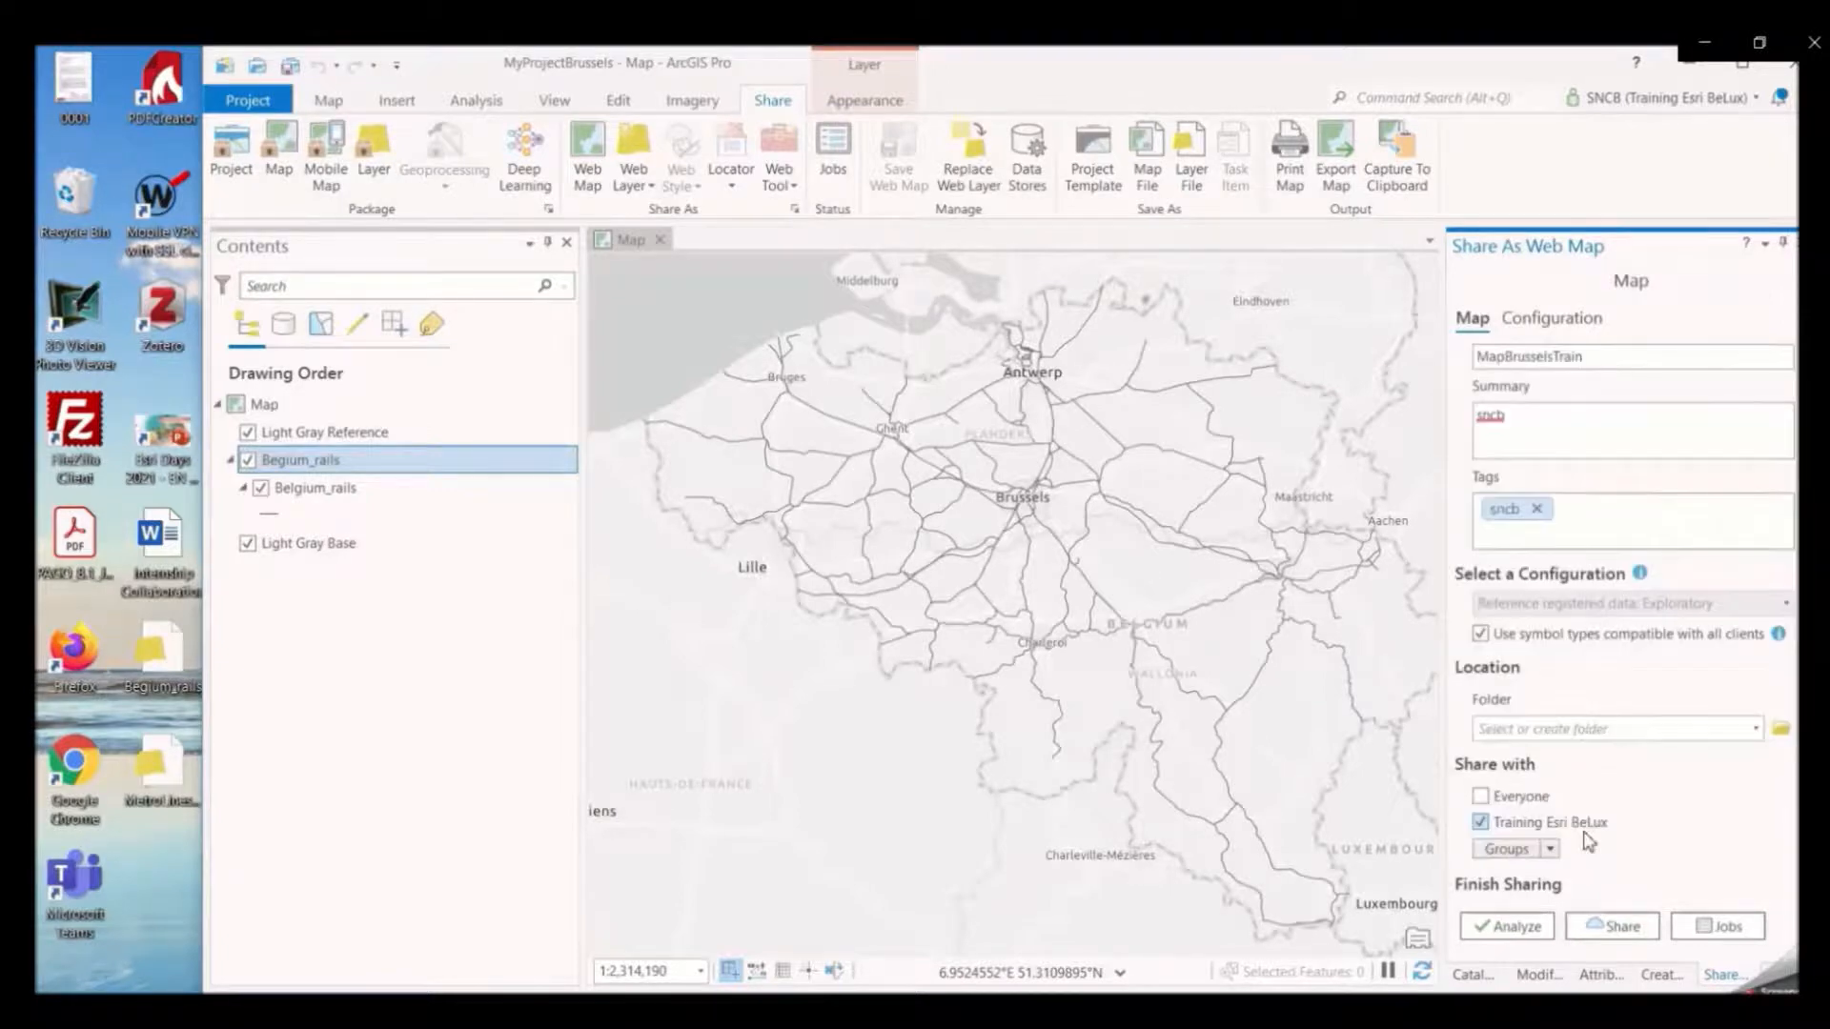
{"action": "left_click", "coordinate": [1530, 848]}
{"action": "left_click", "coordinate": [1639, 786]}
{"action": "left_click", "coordinate": [1610, 926]}
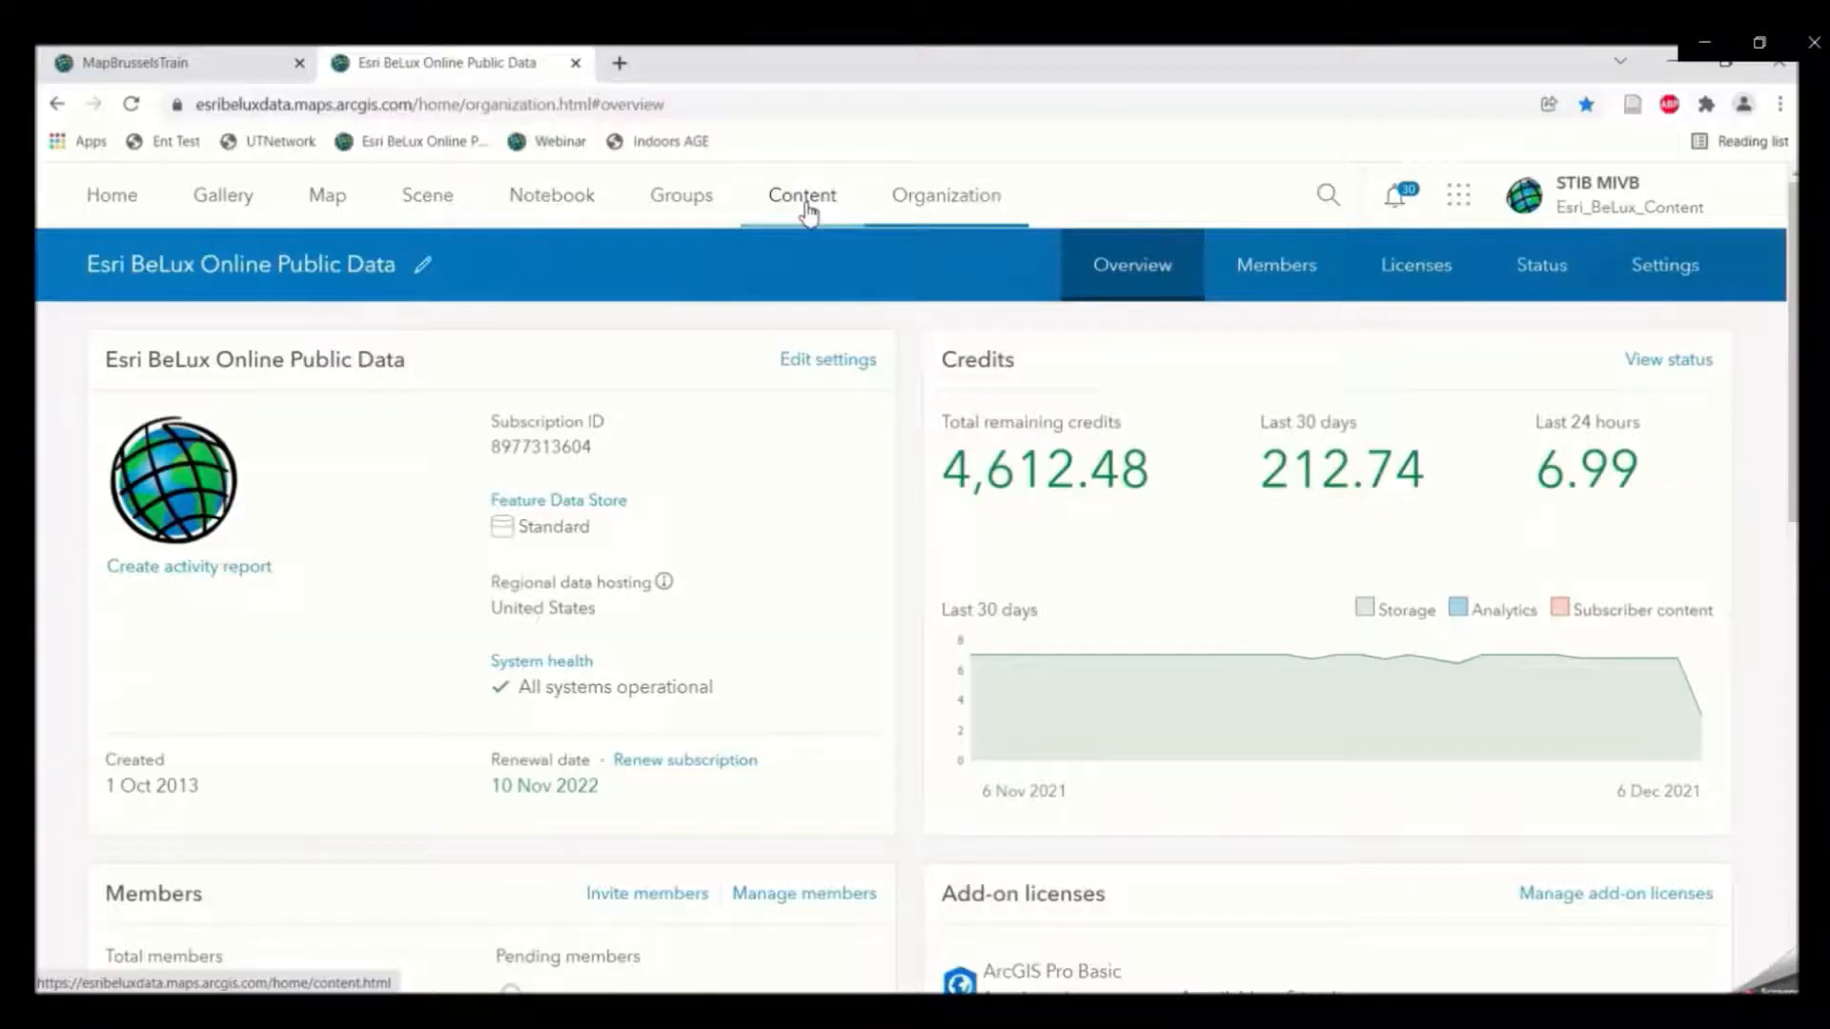
In the STIB MIVB account in ArcGIS Online, open the SNCB-STIB Collaboration group from the group list.
{"action": "left_click", "coordinate": [693, 206]}
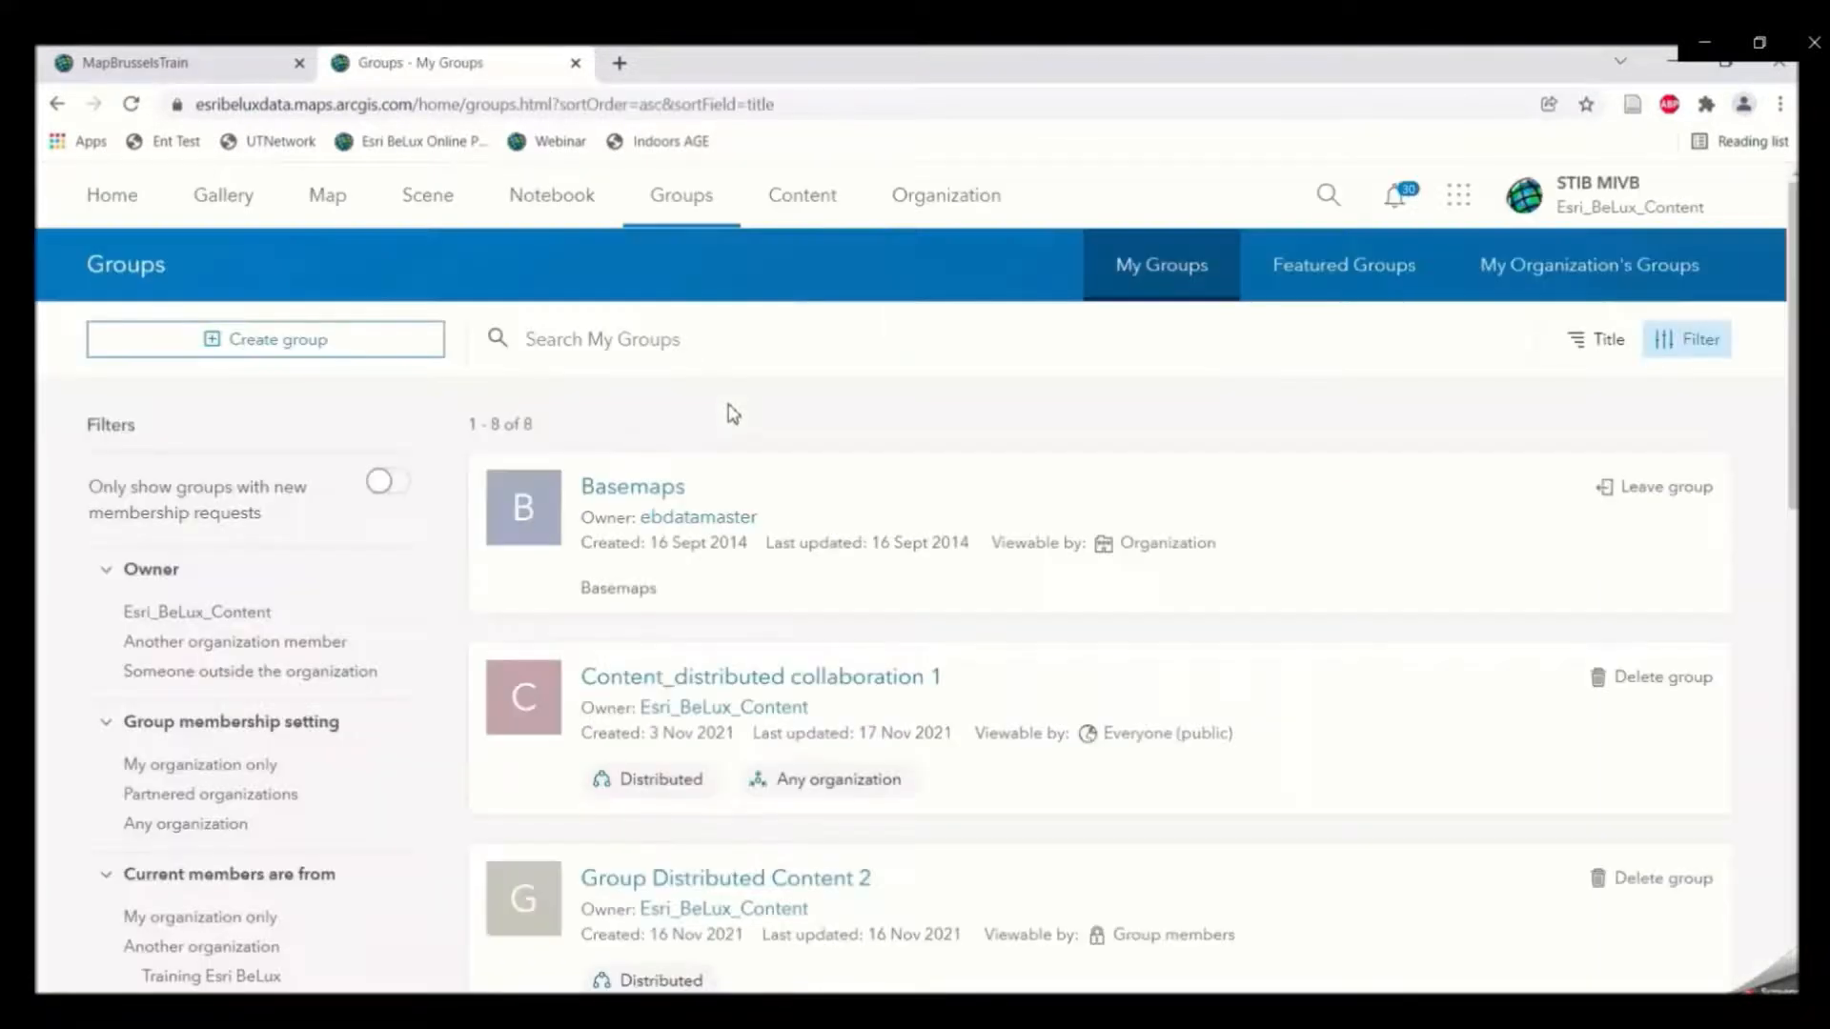
{"action": "scroll", "coordinate": [840, 445], "scroll_direction": "down", "scroll_amount": 8}
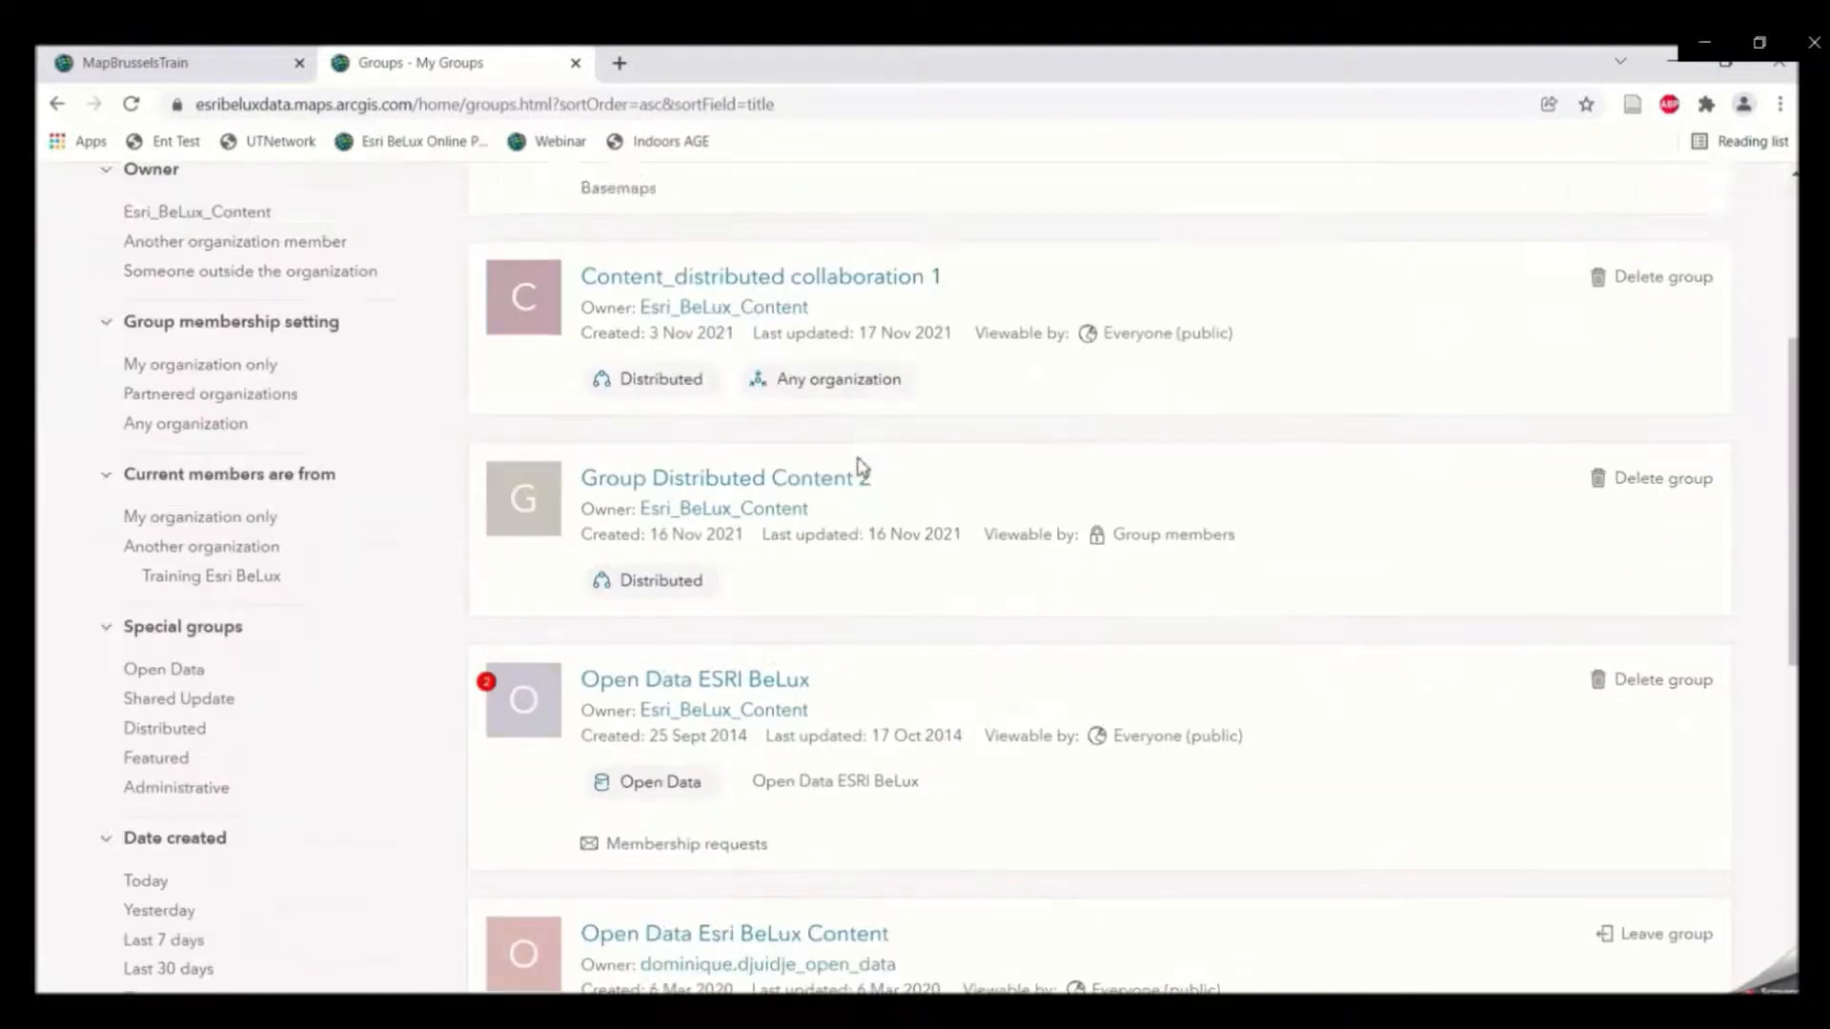
{"action": "scroll", "coordinate": [870, 539], "scroll_direction": "down", "scroll_amount": 4}
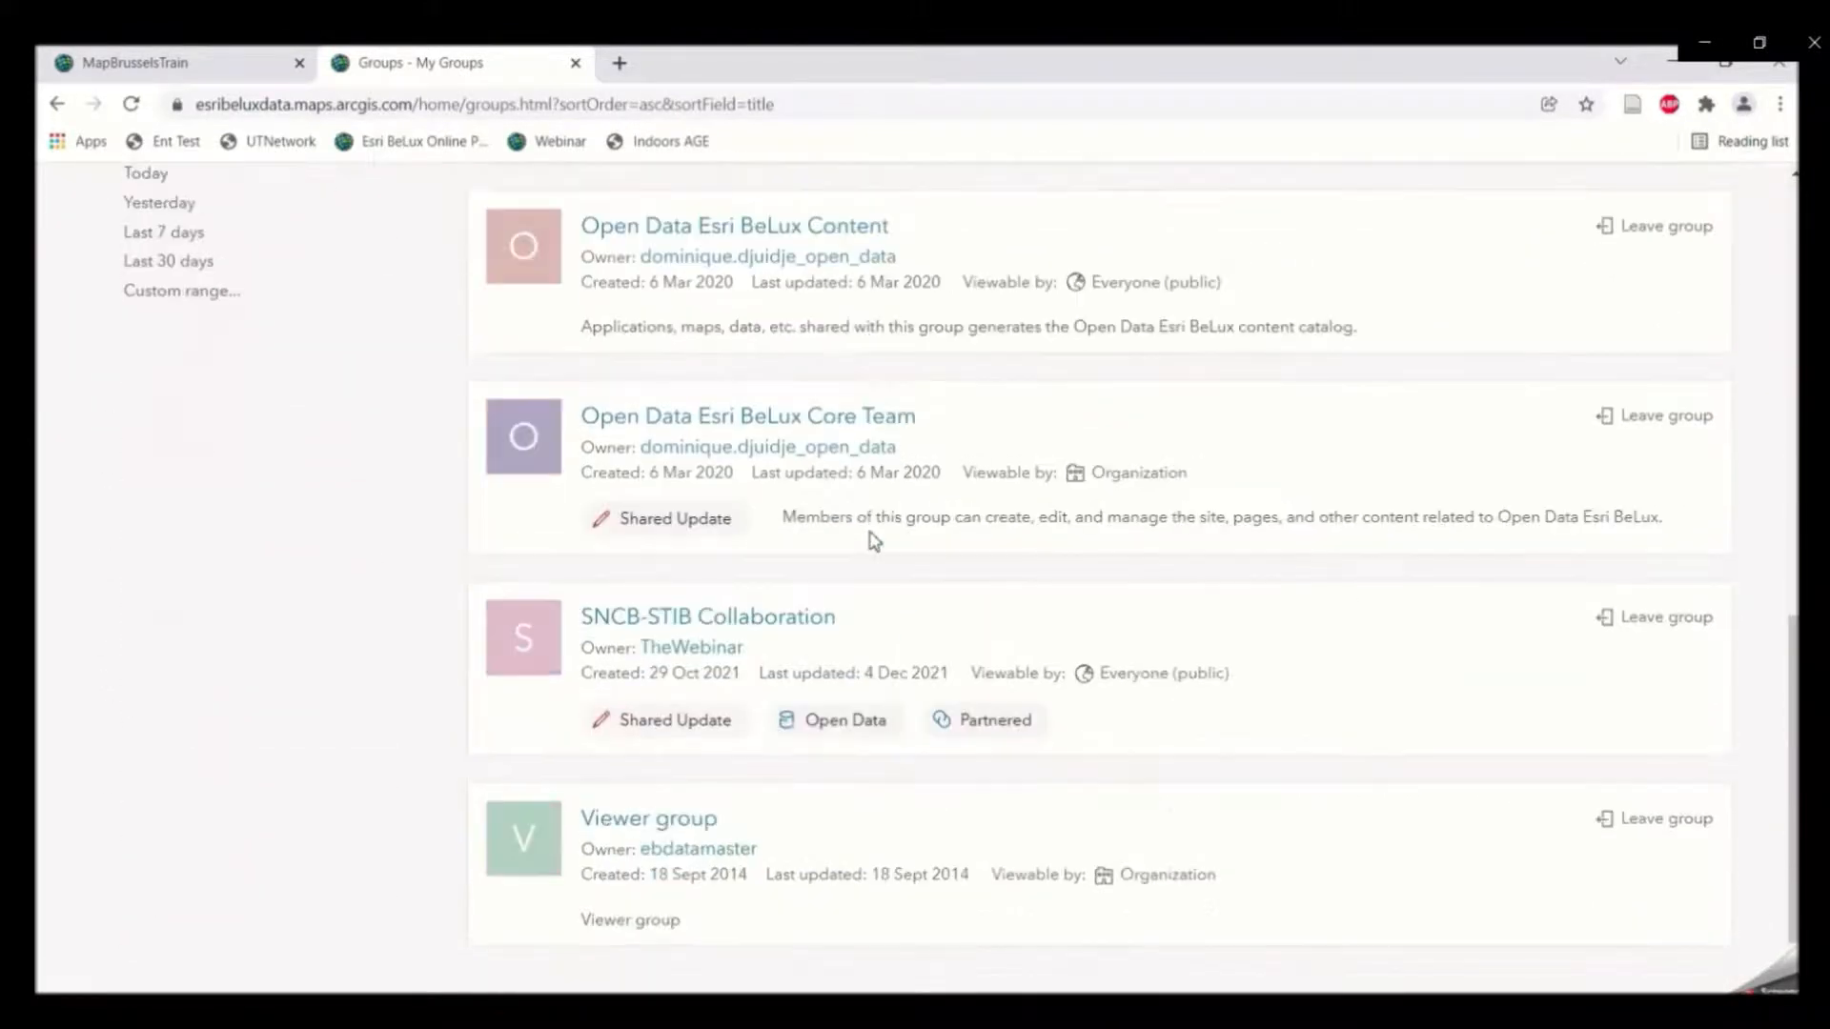
{"action": "left_click", "coordinate": [788, 527]}
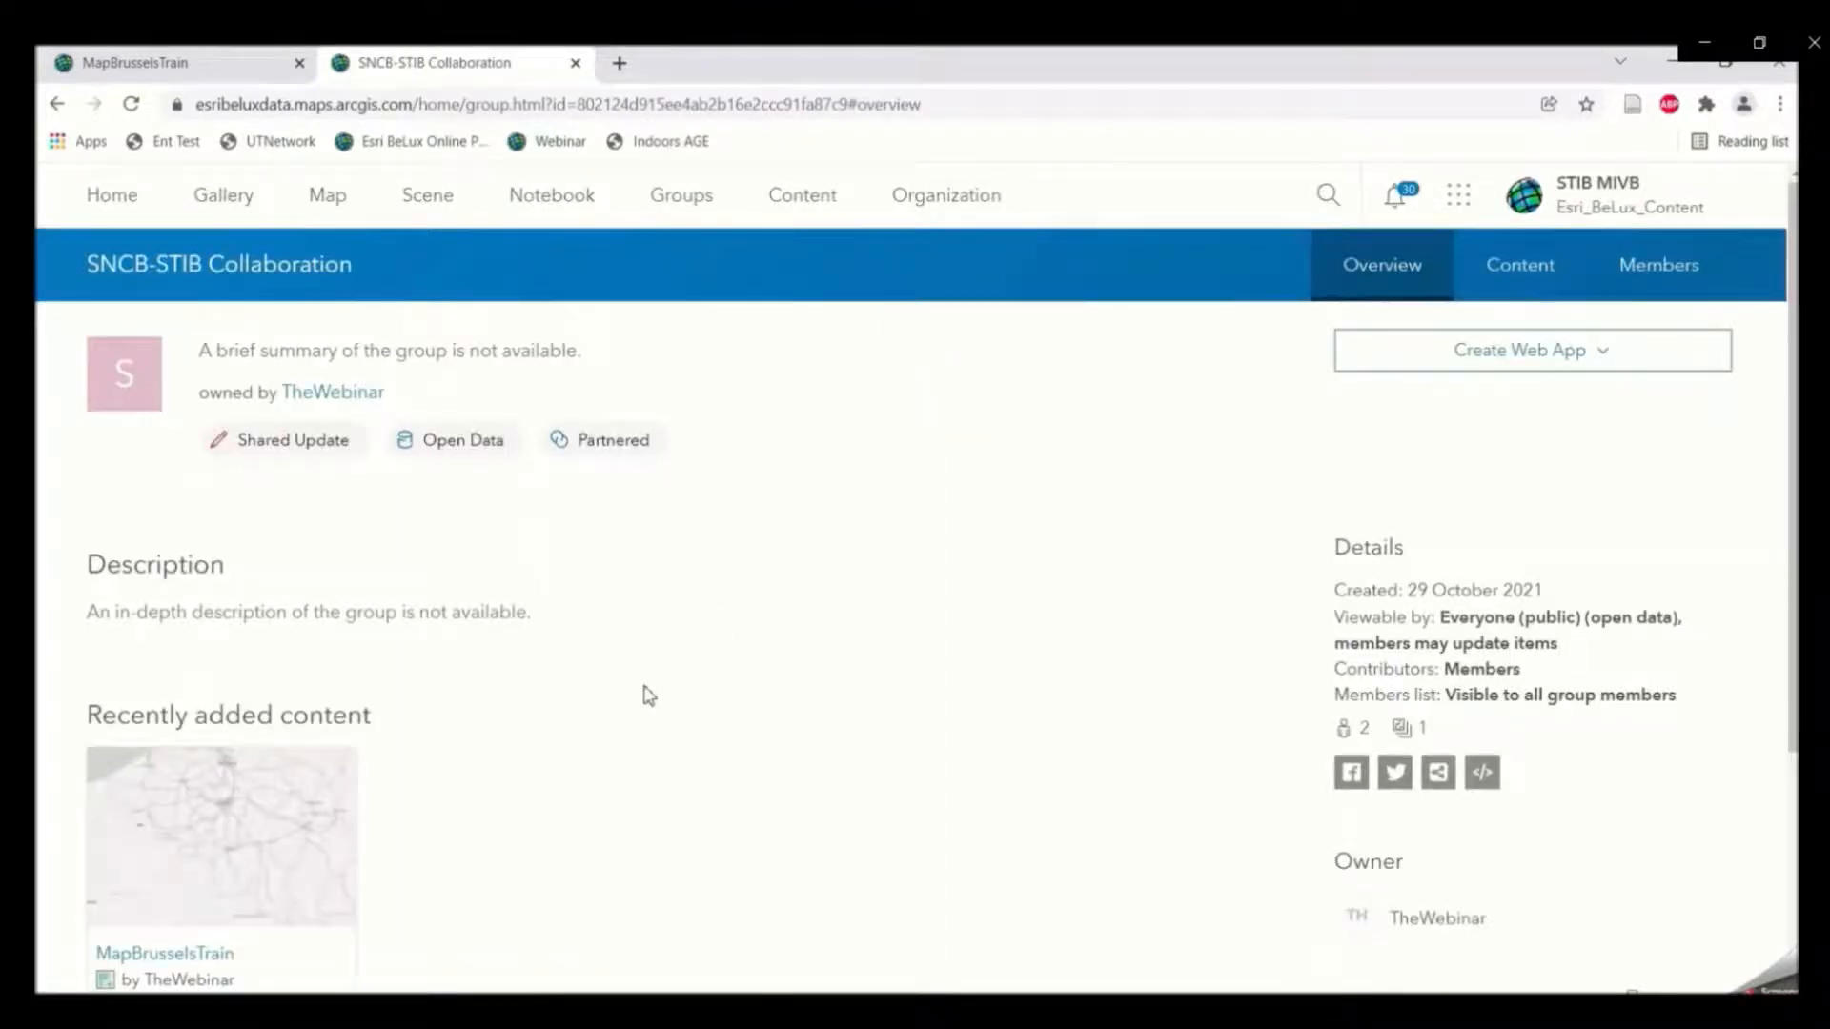
Open the group's MapBrusselsTrain web map and dismiss the suggestion to use the new Map Viewer.
{"action": "scroll", "coordinate": [648, 696], "scroll_direction": "down", "scroll_amount": 2}
{"action": "left_click", "coordinate": [256, 597]}
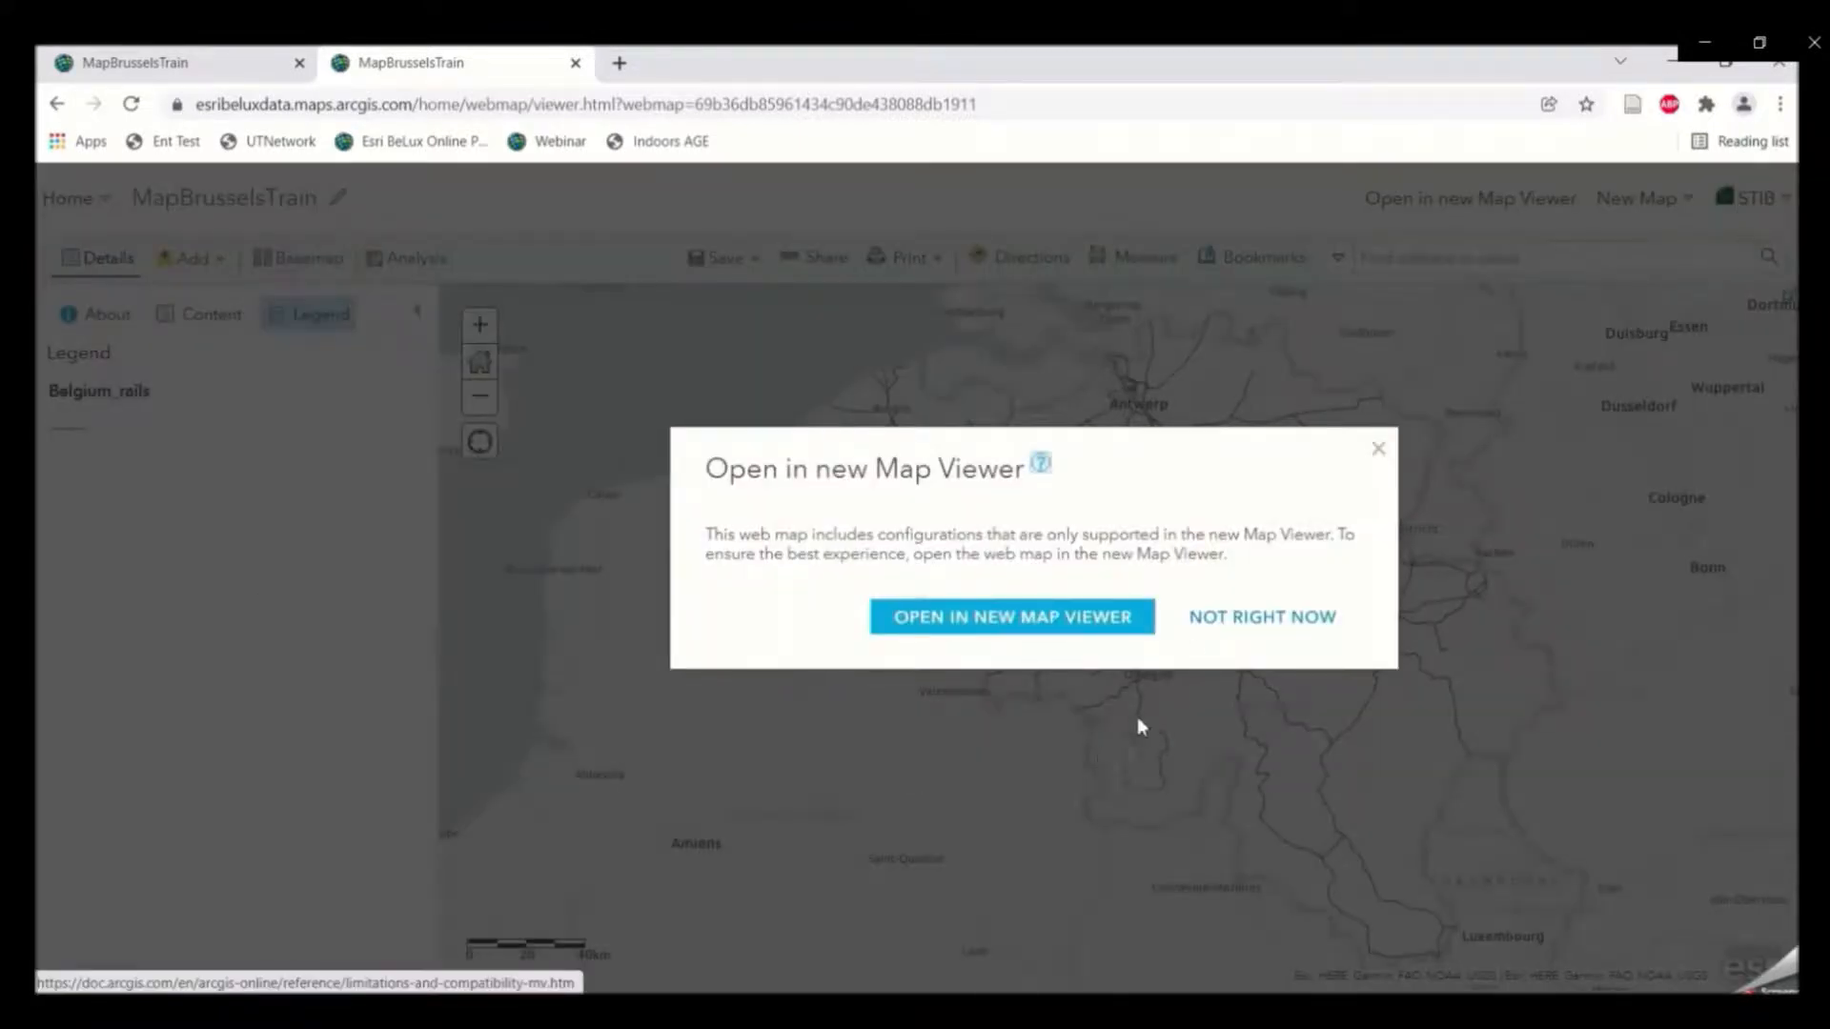
{"action": "left_click", "coordinate": [1381, 454]}
Search the organization's layers for metro and add the MetroLinesBrussels layer to the map around Brussels.
{"action": "scroll", "coordinate": [1122, 533], "scroll_direction": "up", "scroll_amount": 4}
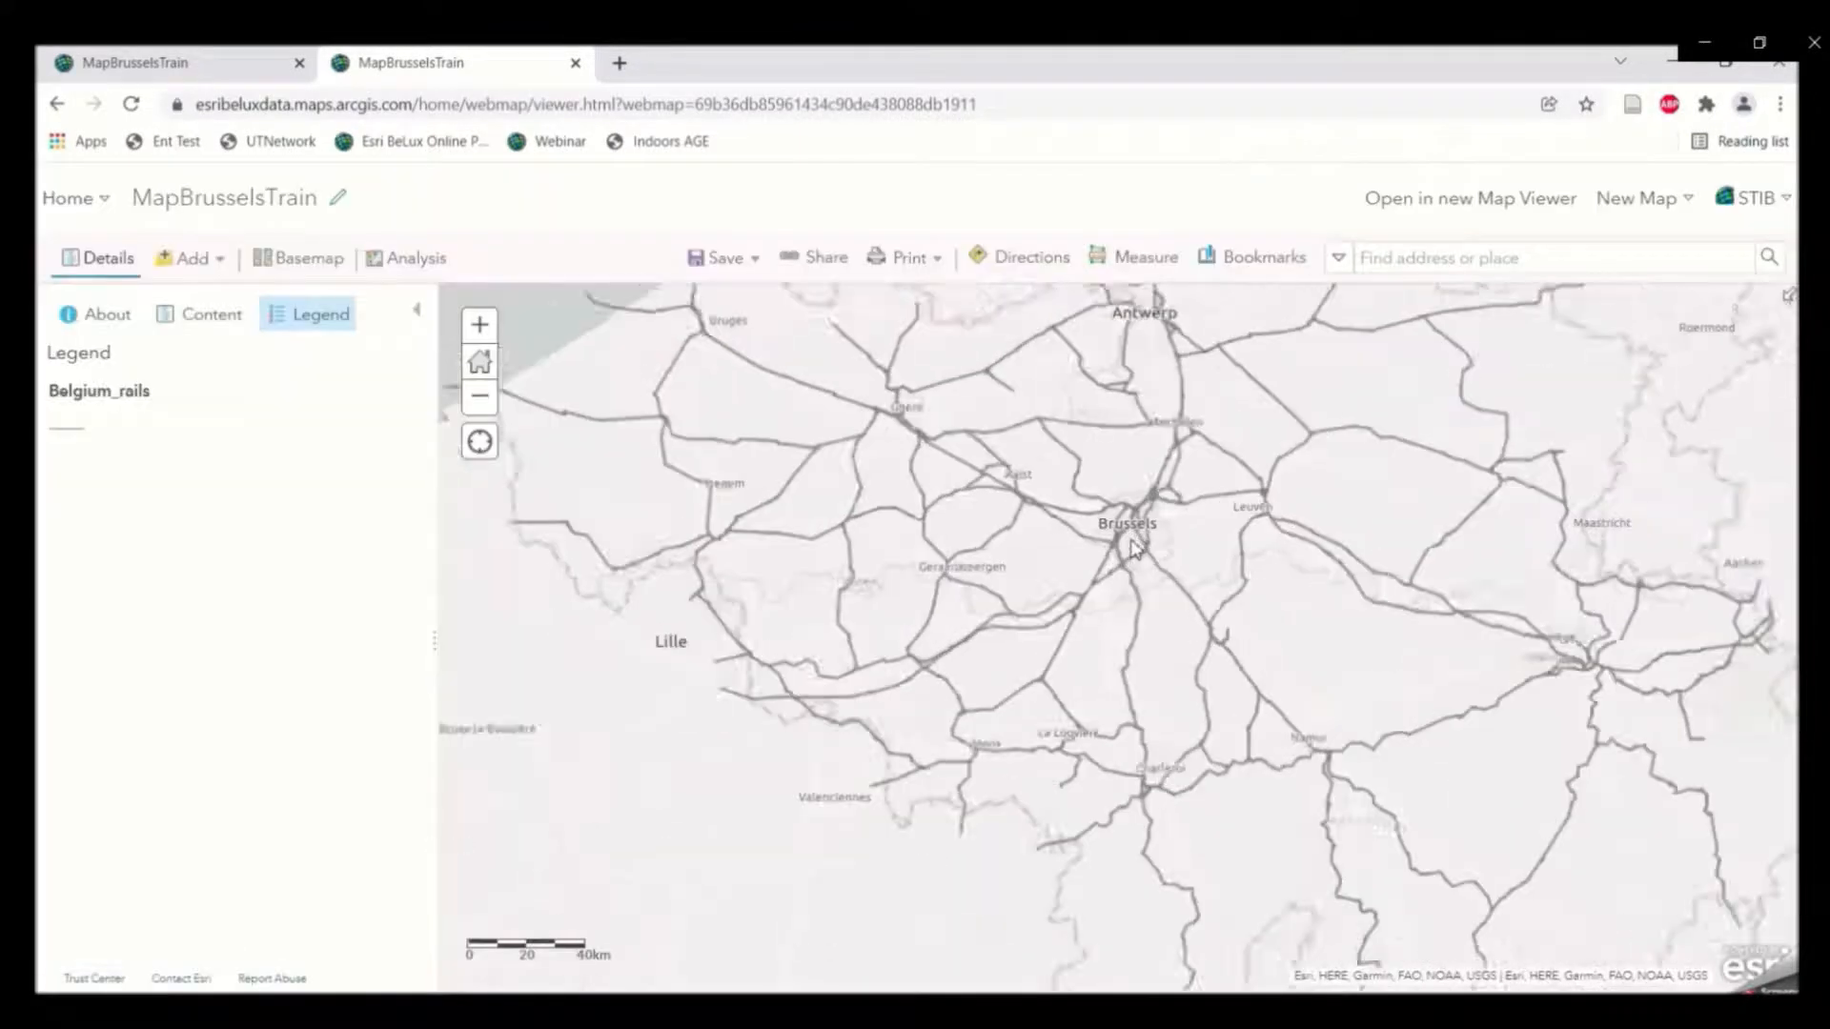
{"action": "left_click", "coordinate": [217, 259]}
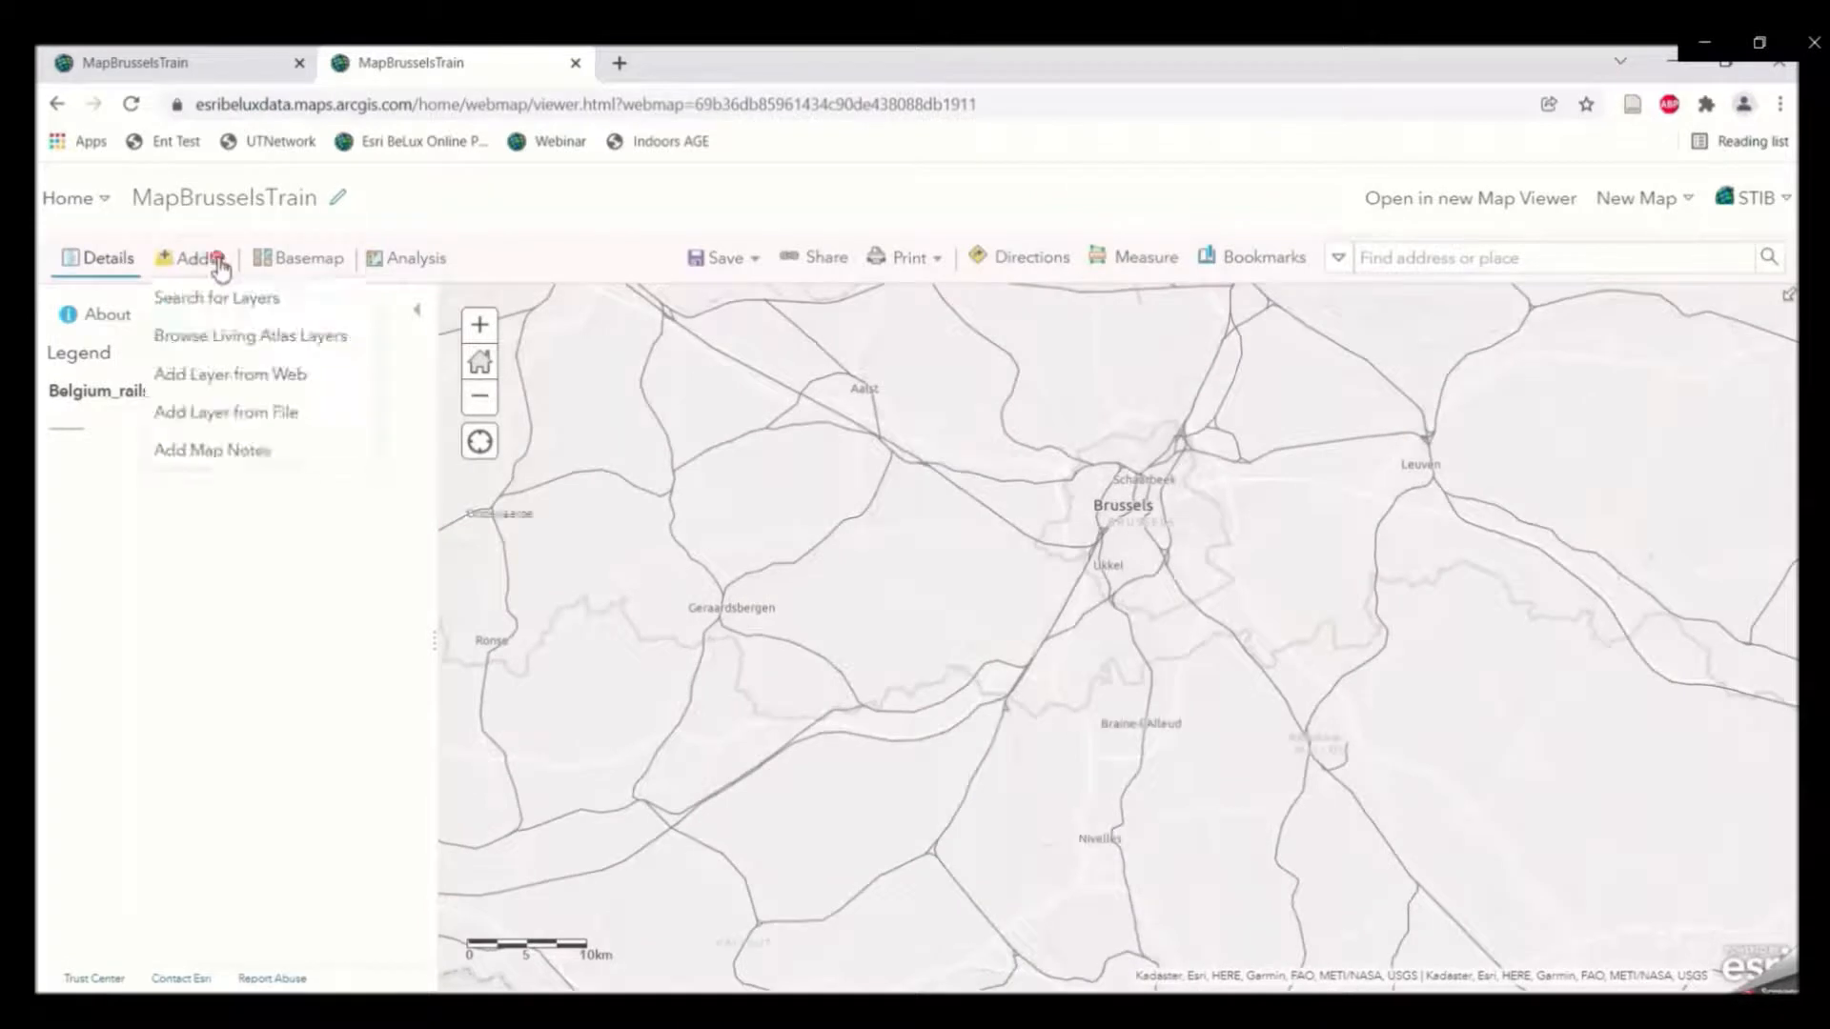
{"action": "left_click", "coordinate": [276, 317]}
{"action": "type", "text": "metro"}
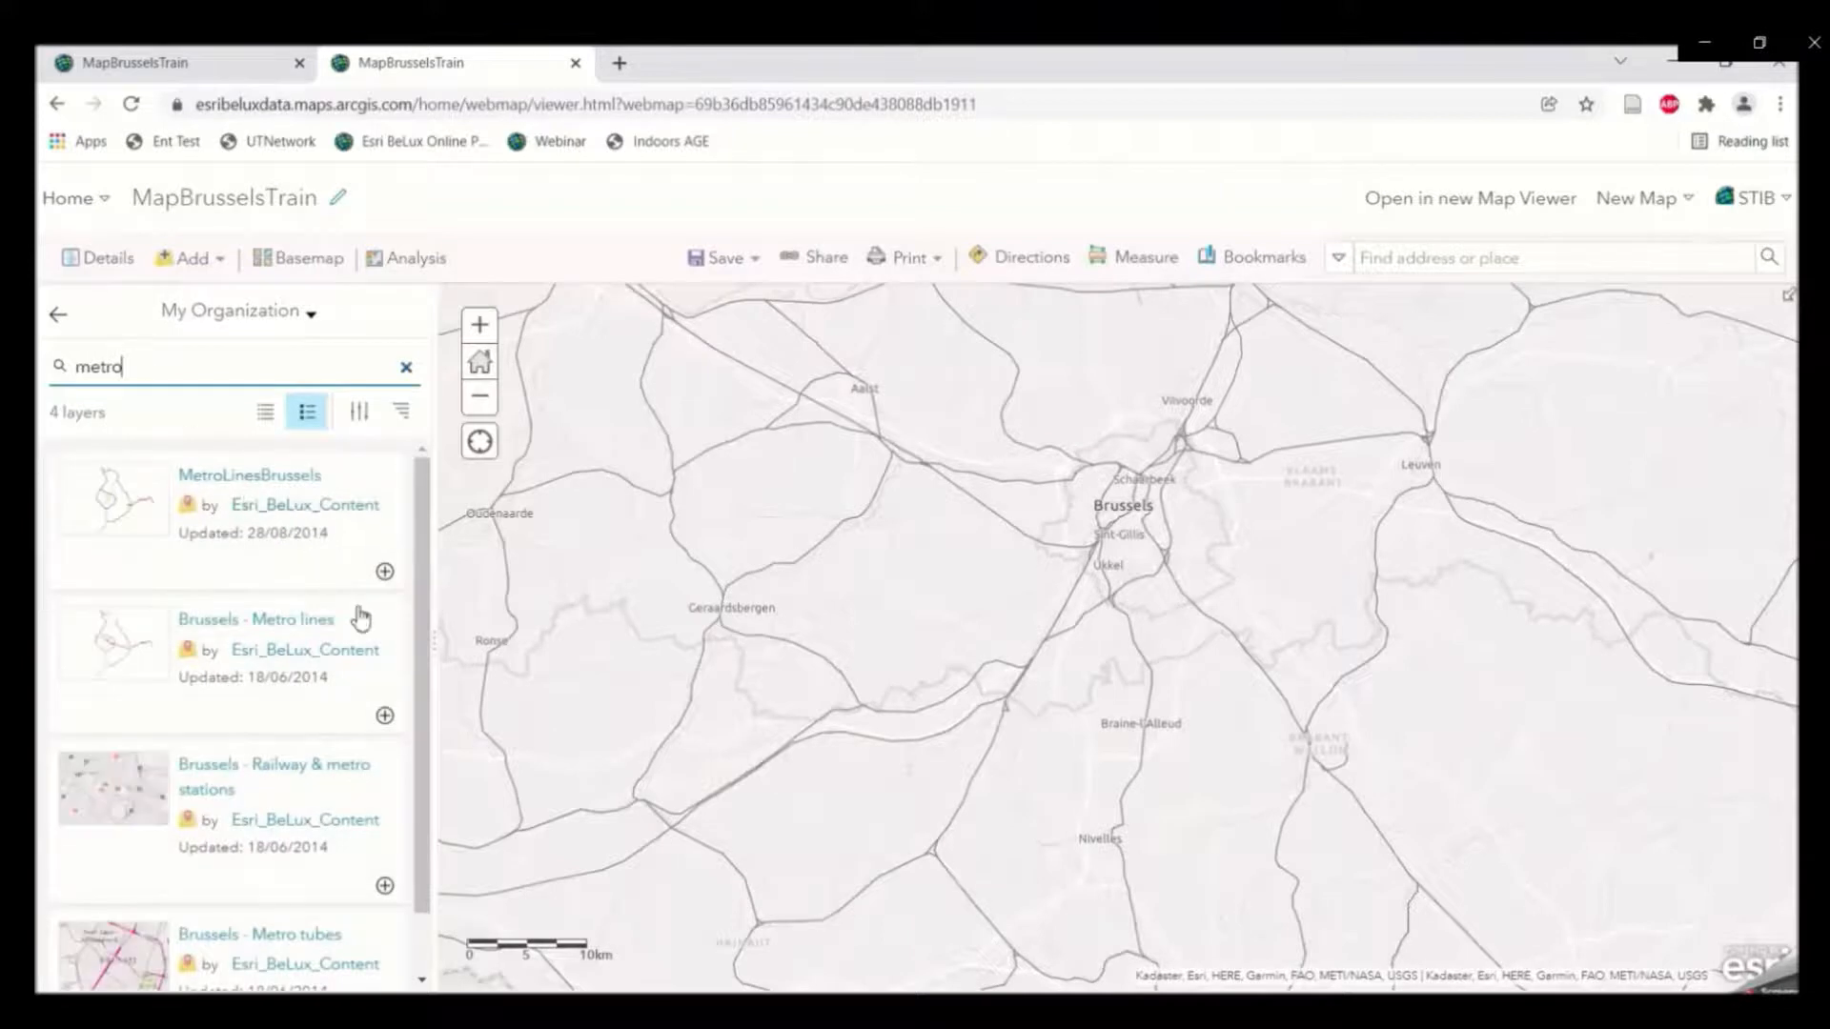
{"action": "left_click", "coordinate": [384, 573]}
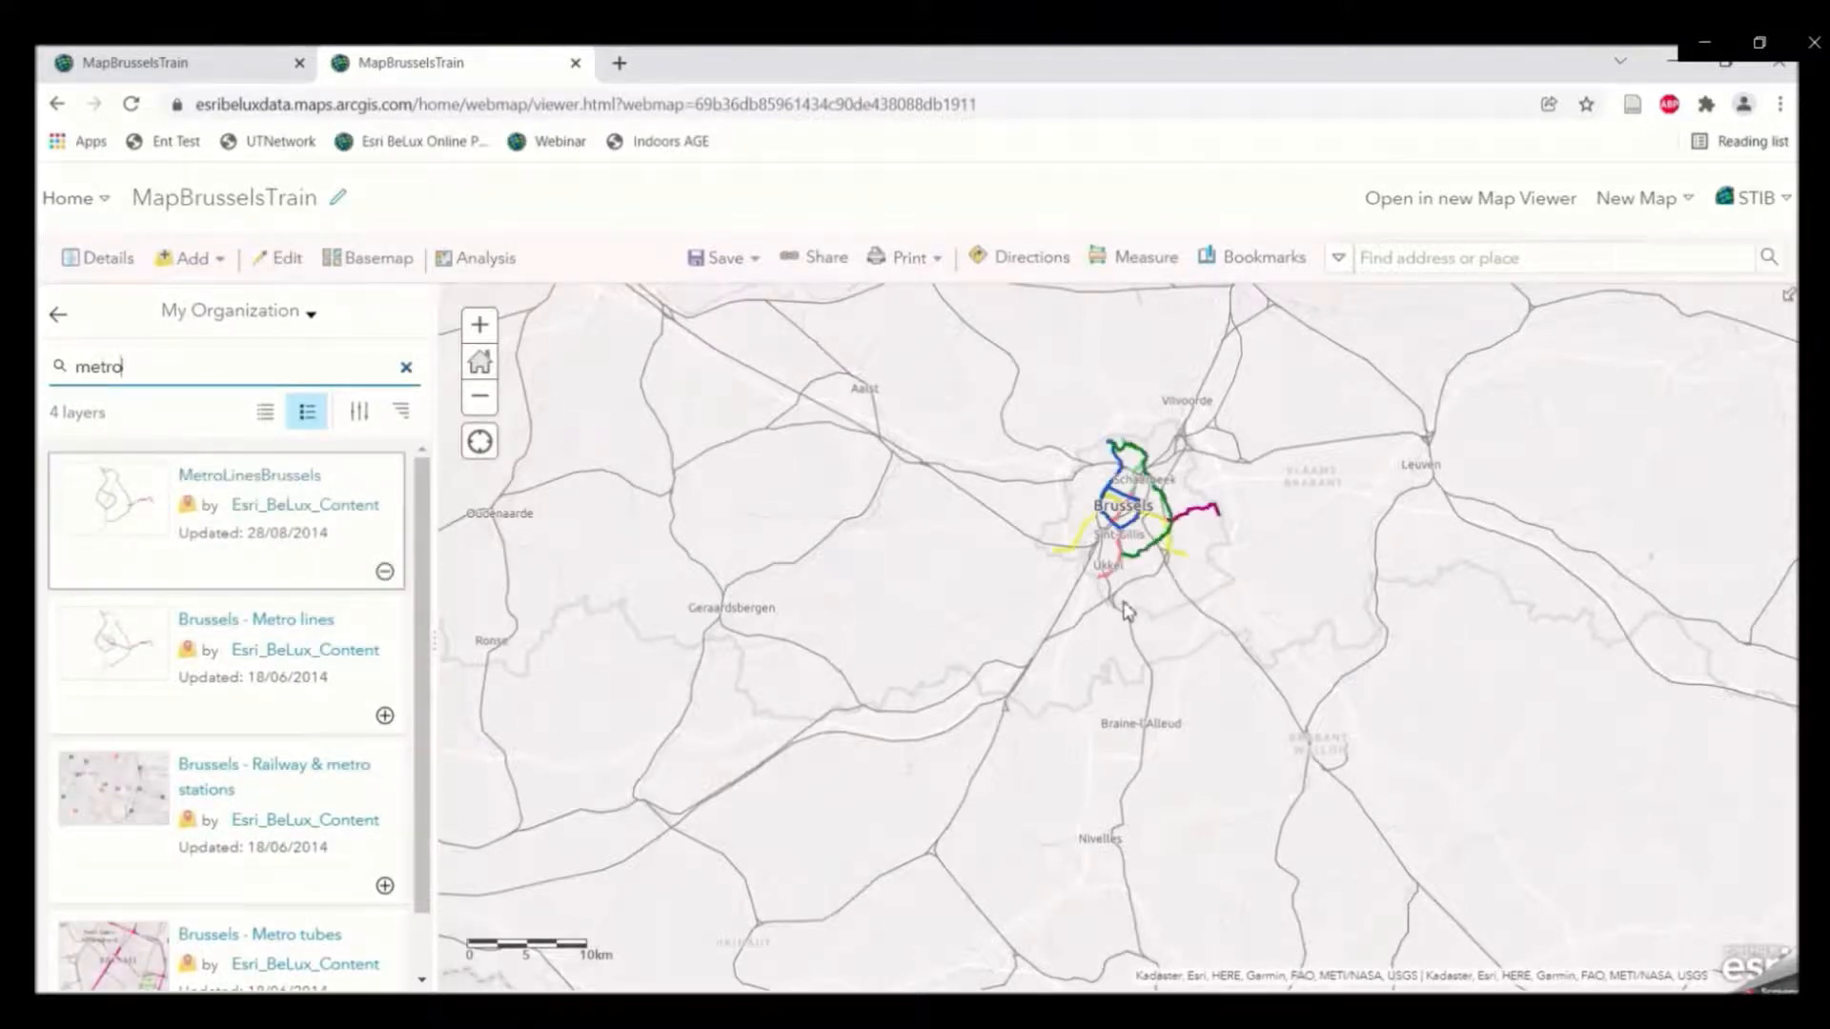
{"action": "scroll", "coordinate": [1173, 506], "scroll_direction": "up", "scroll_amount": 3}
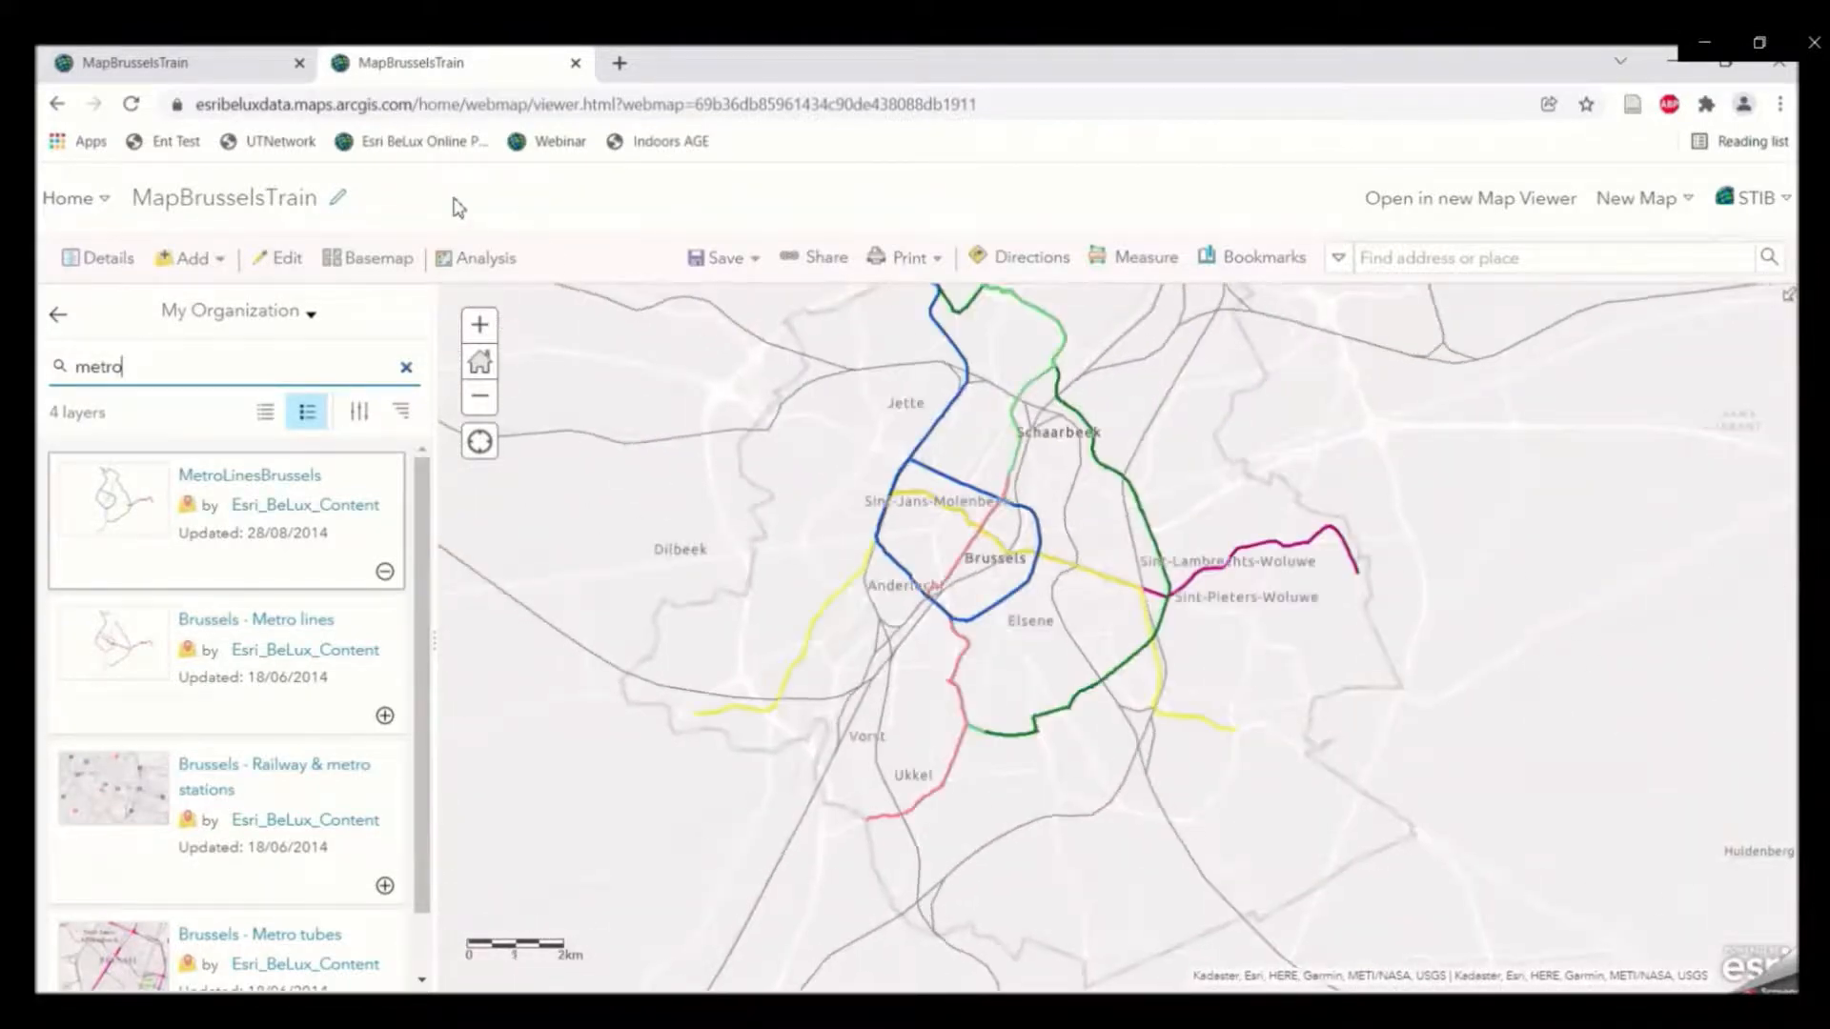
Save the MapBrusselsTrain web map with the added metro lines layer.
{"action": "left_click", "coordinate": [743, 258]}
{"action": "left_click", "coordinate": [736, 303]}
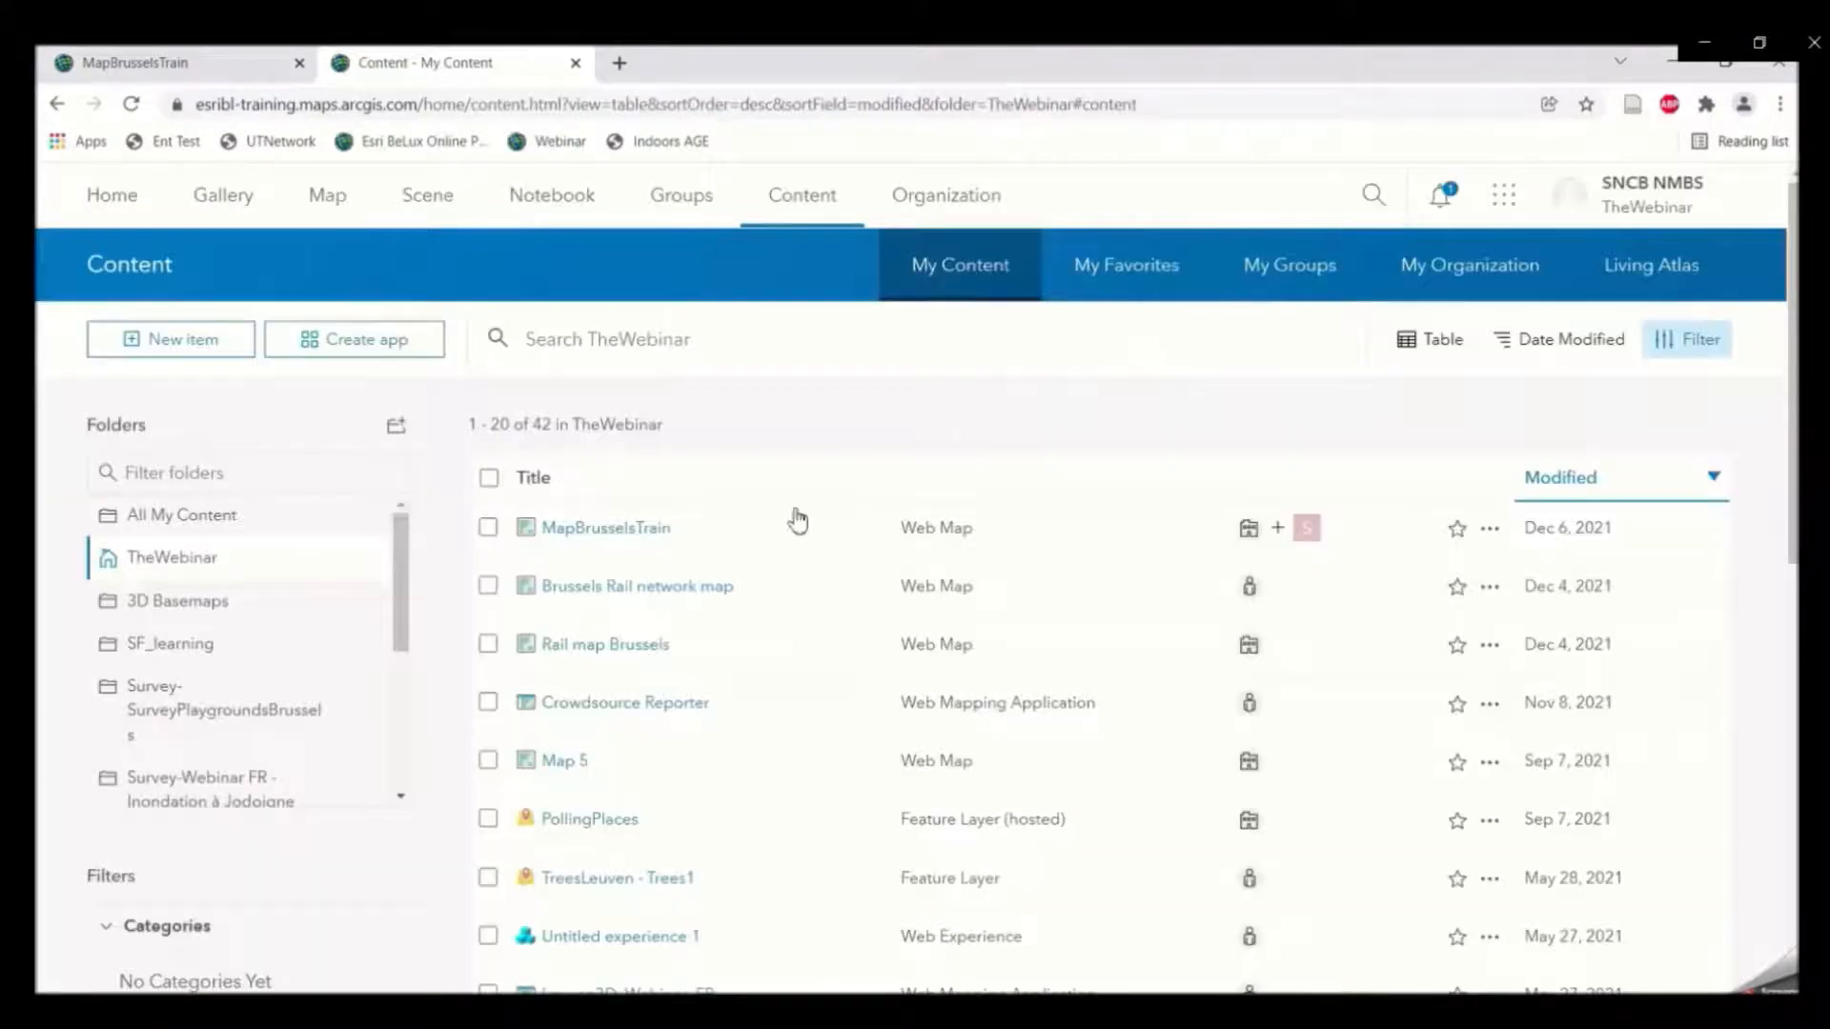
In the SNCB NMBS account, open the SNCB-STIB Collaboration group and open its MapBrusselsTrain web map in ArcGIS Pro.
{"action": "left_click", "coordinate": [667, 195]}
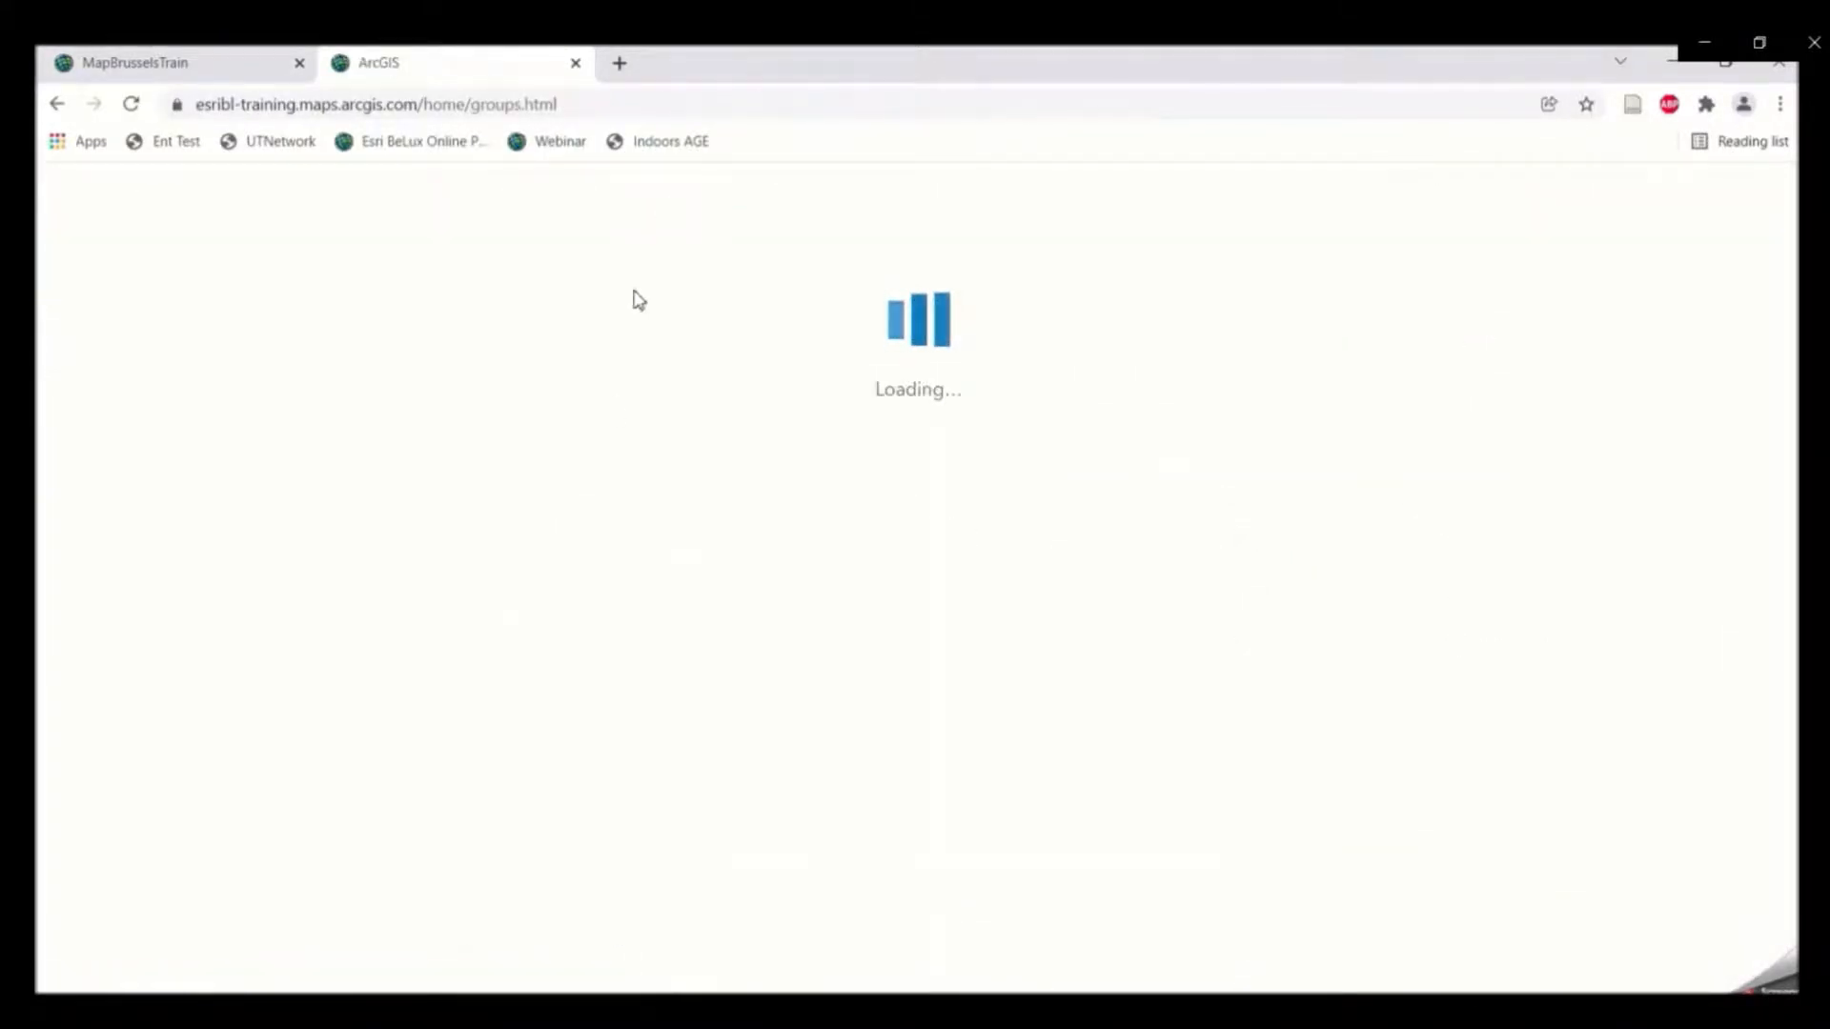
{"action": "scroll", "coordinate": [658, 476], "scroll_direction": "down", "scroll_amount": 3}
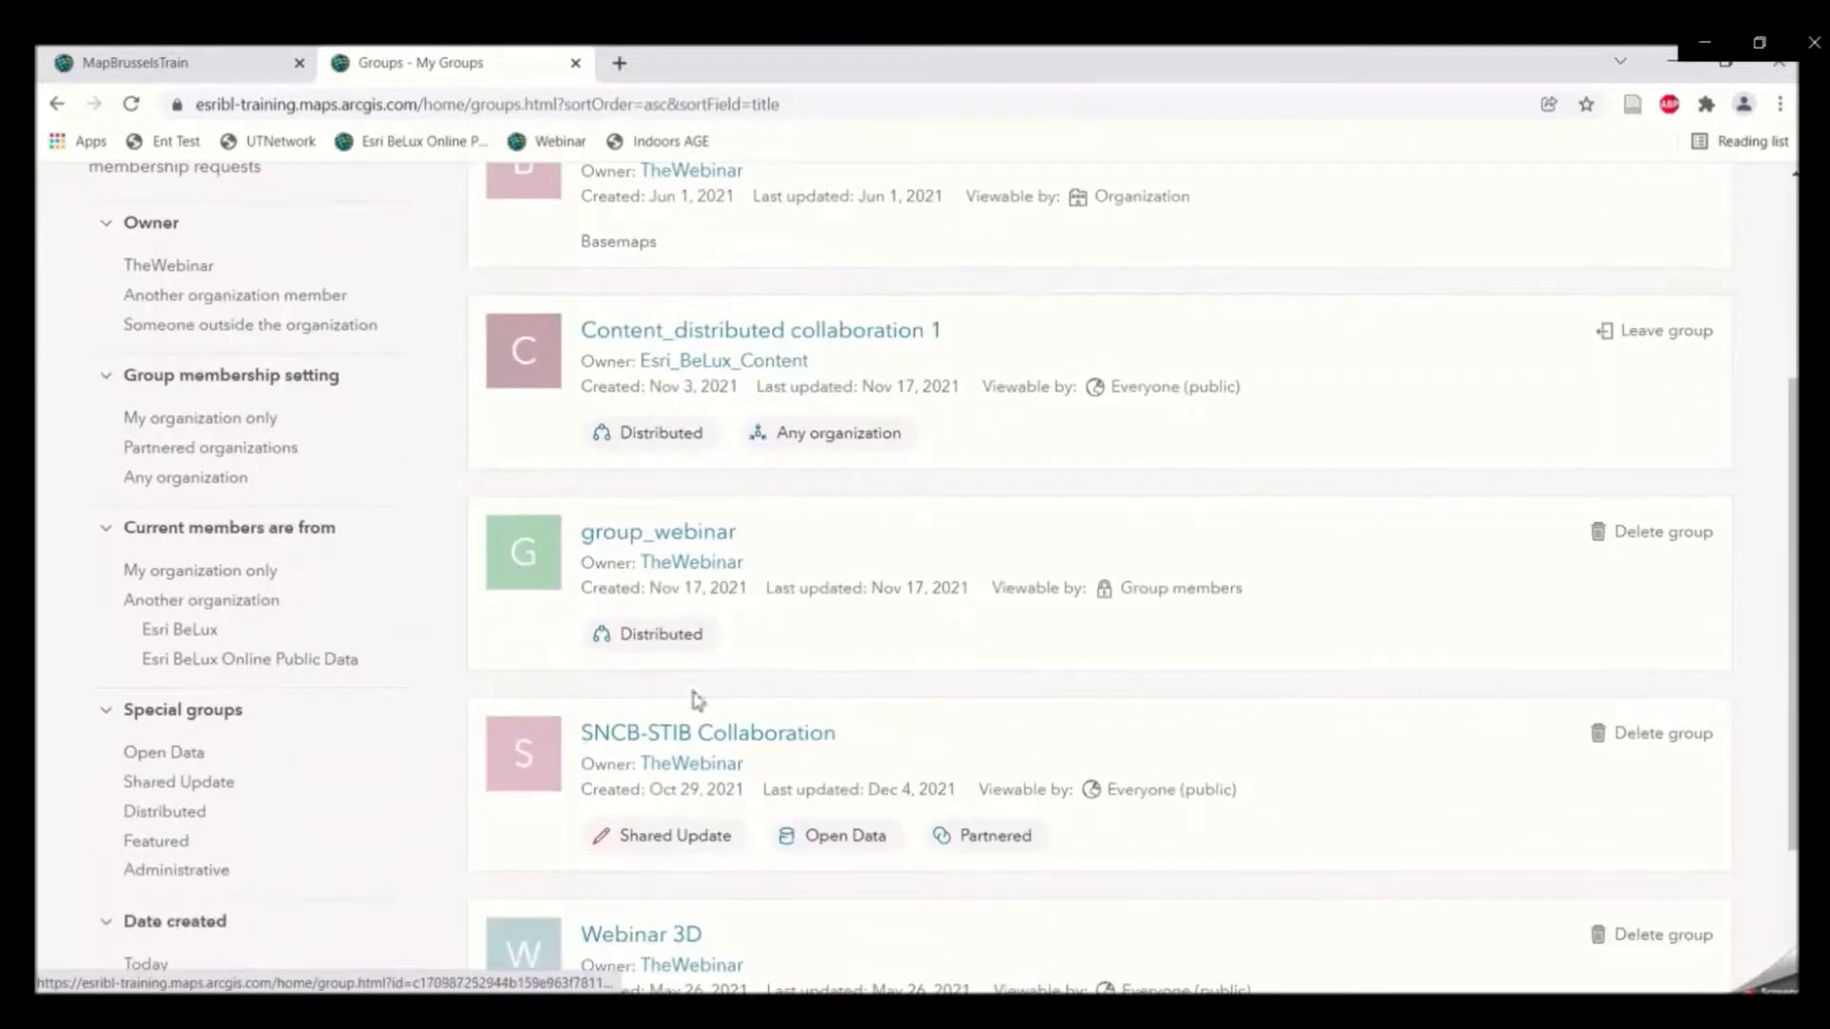
{"action": "left_click", "coordinate": [764, 740]}
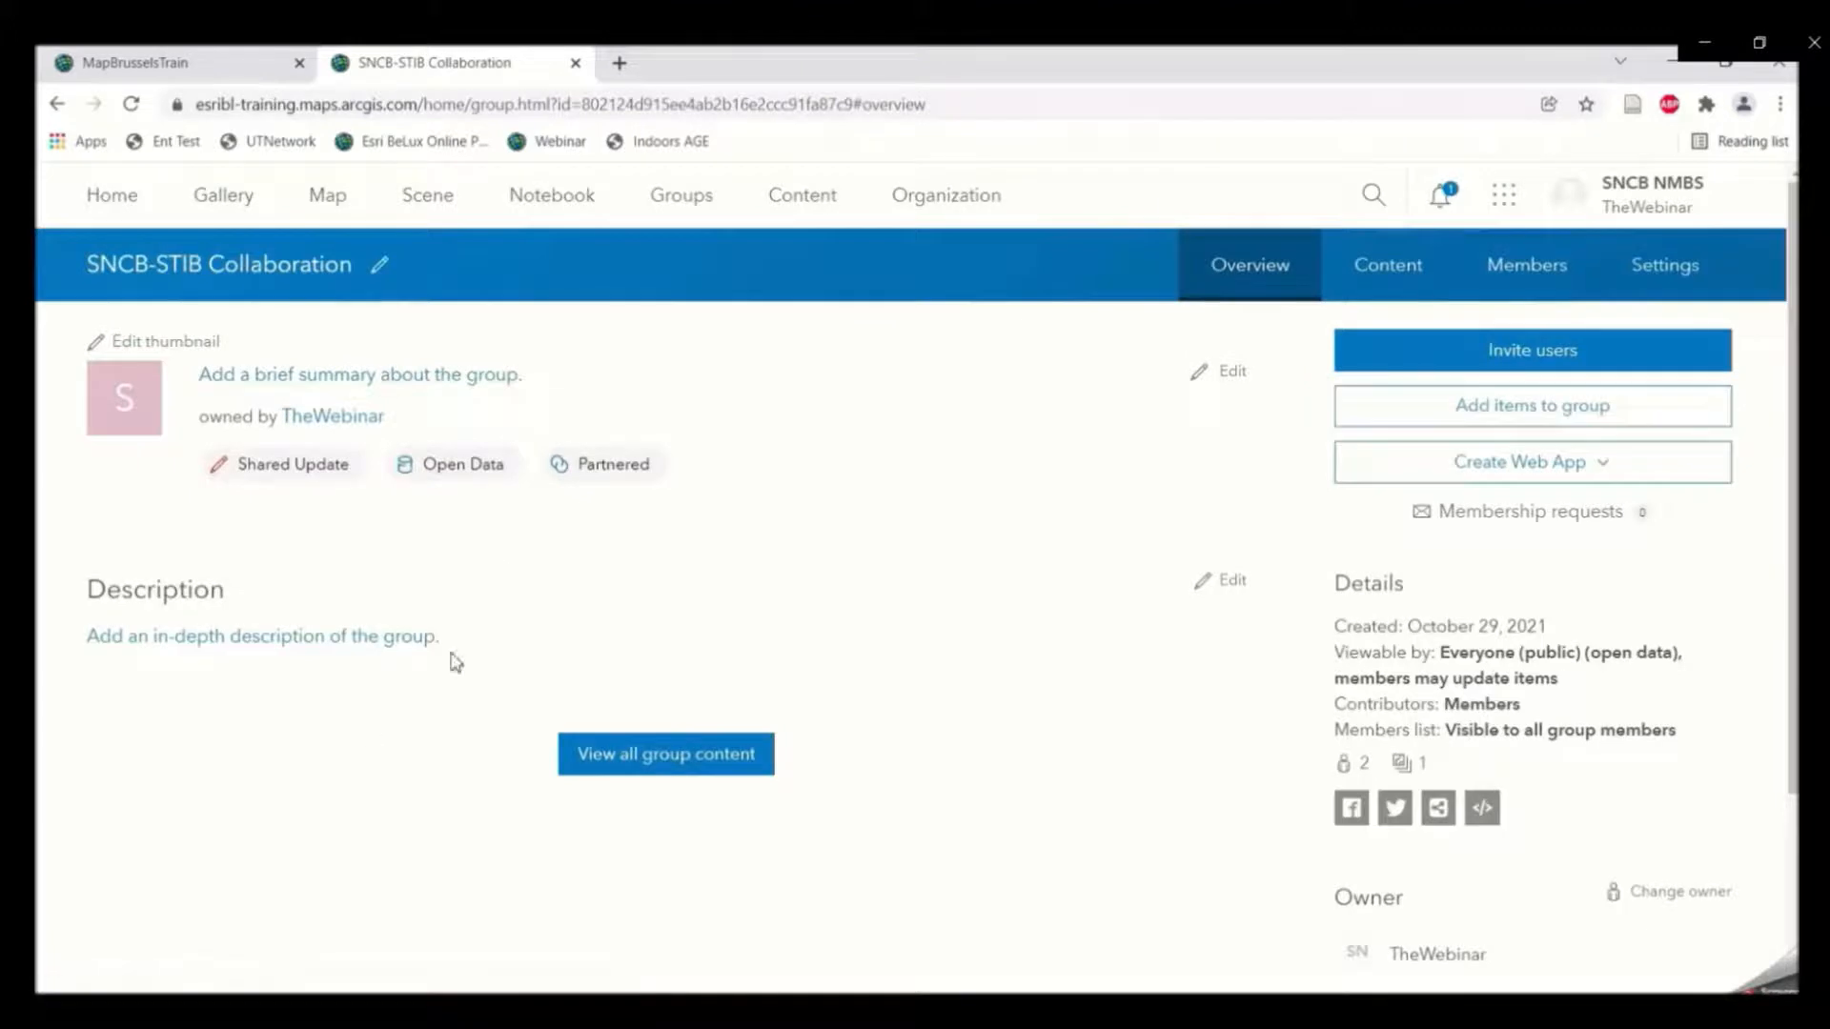
{"action": "left_click", "coordinate": [281, 807]}
{"action": "scroll", "coordinate": [281, 808], "scroll_direction": "down", "scroll_amount": 3}
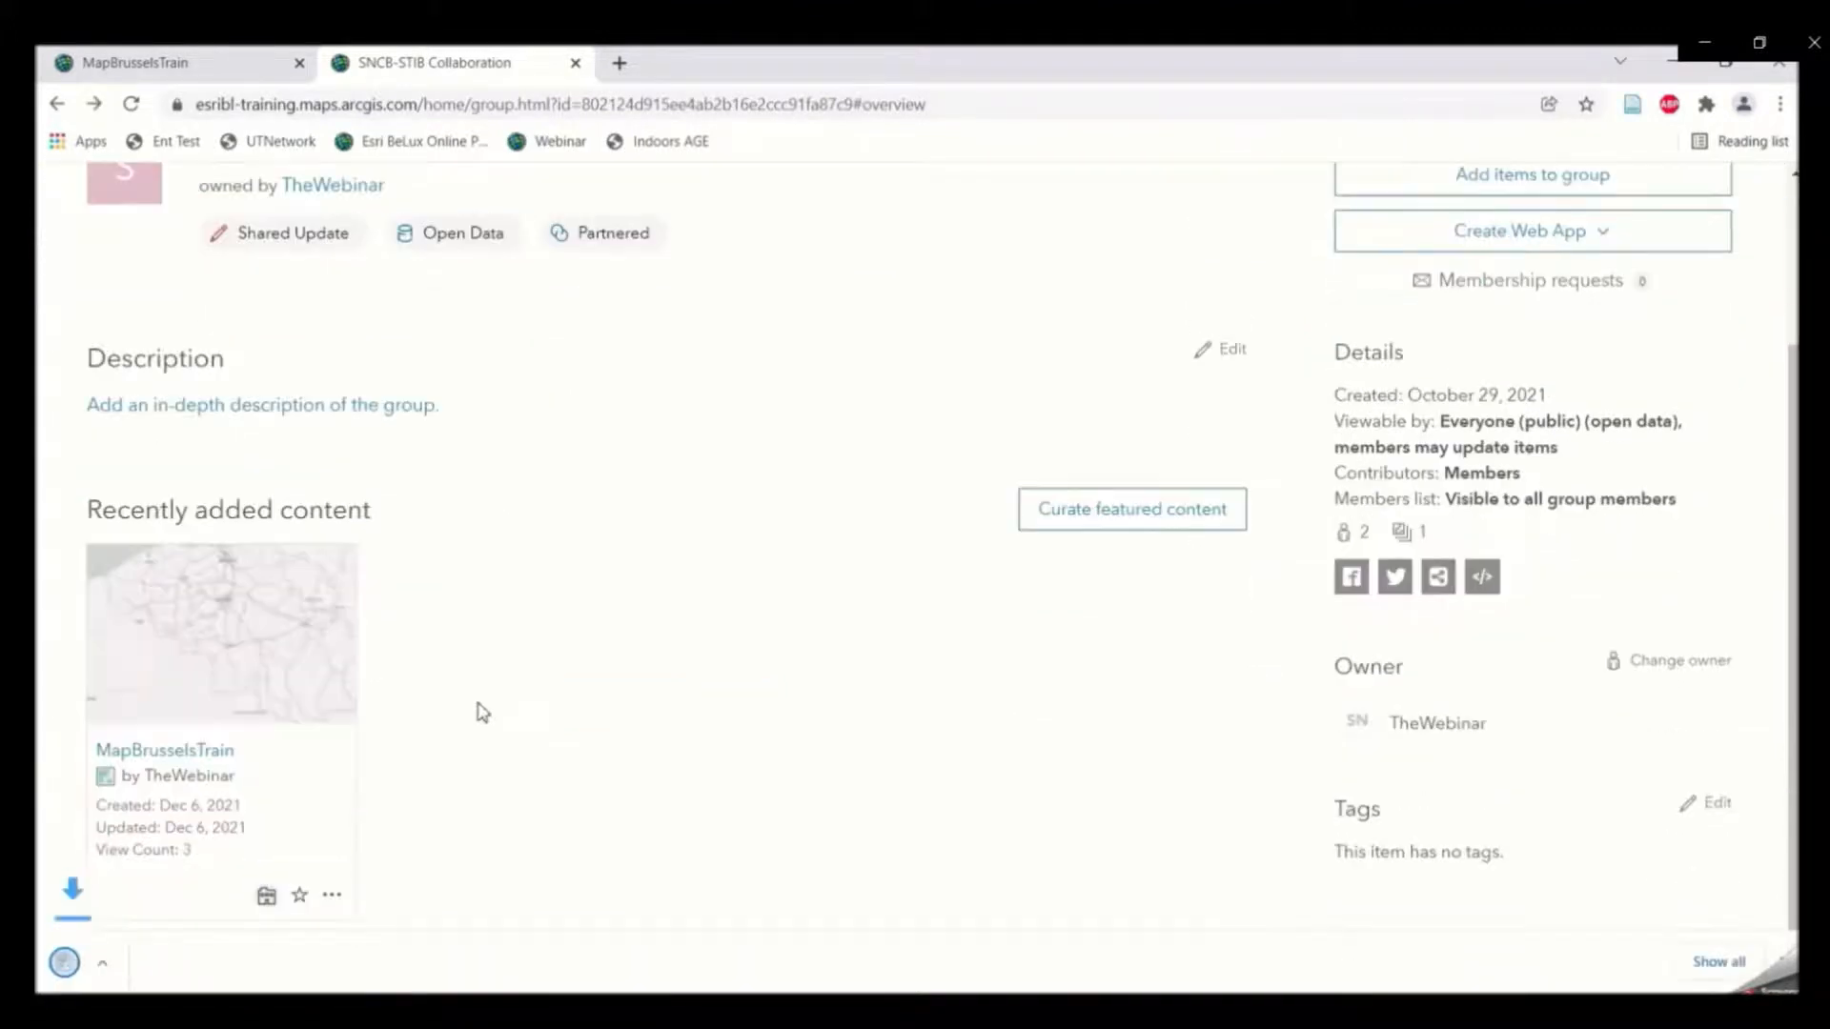
{"action": "left_click", "coordinate": [174, 970]}
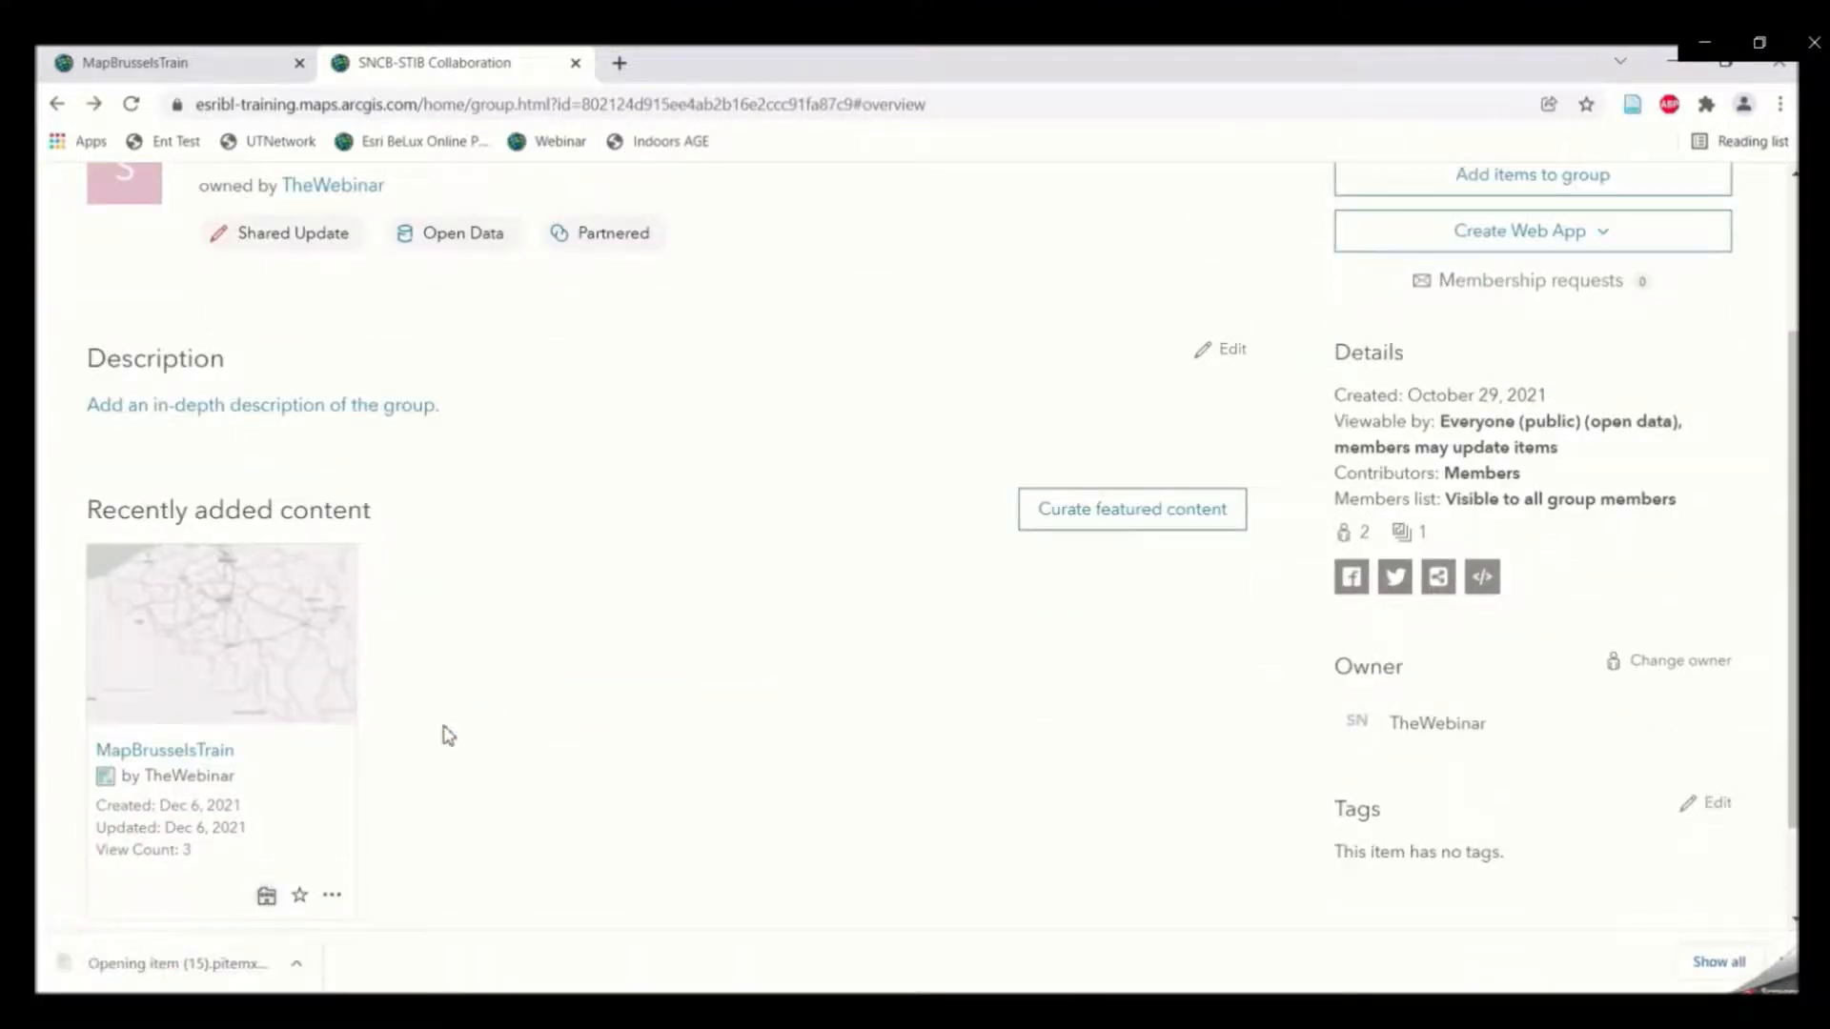
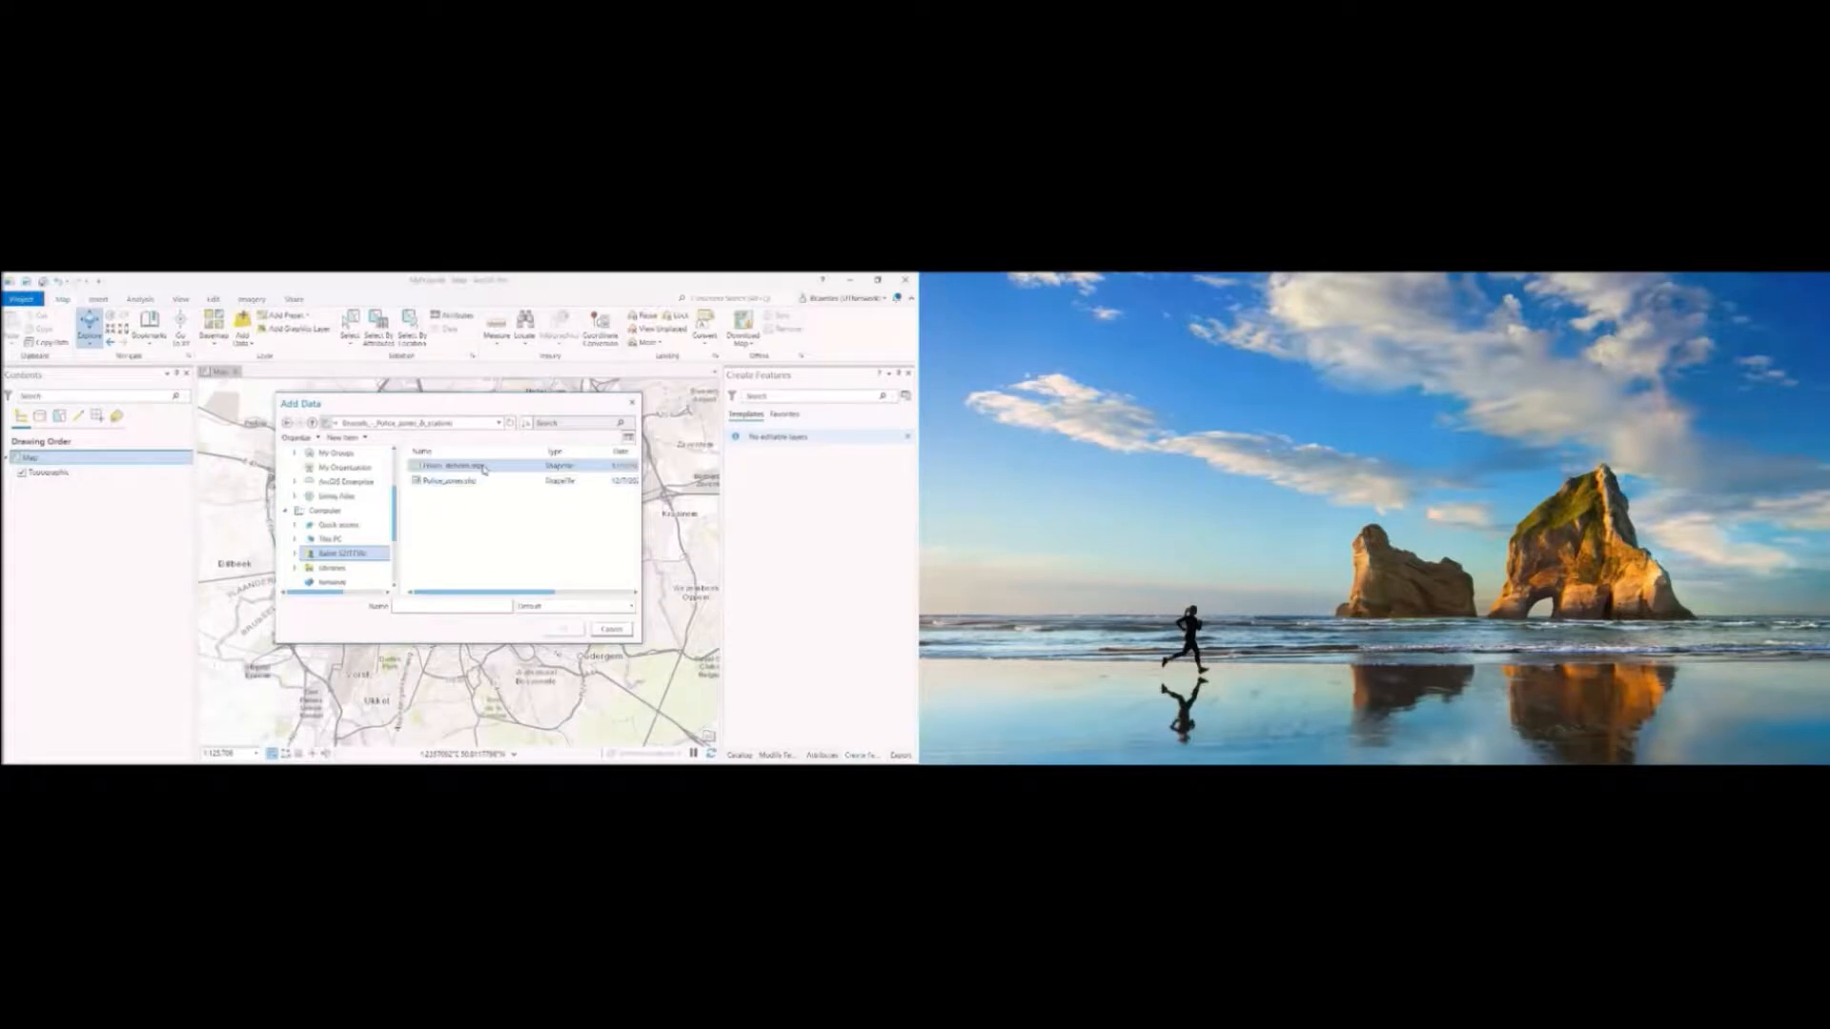
Add the police stations and police zones shapefiles to the ArcGIS Pro map.
{"action": "left_click", "coordinate": [484, 469]}
{"action": "left_click", "coordinate": [458, 480], "text": "shift"}
{"action": "left_click", "coordinate": [560, 629]}
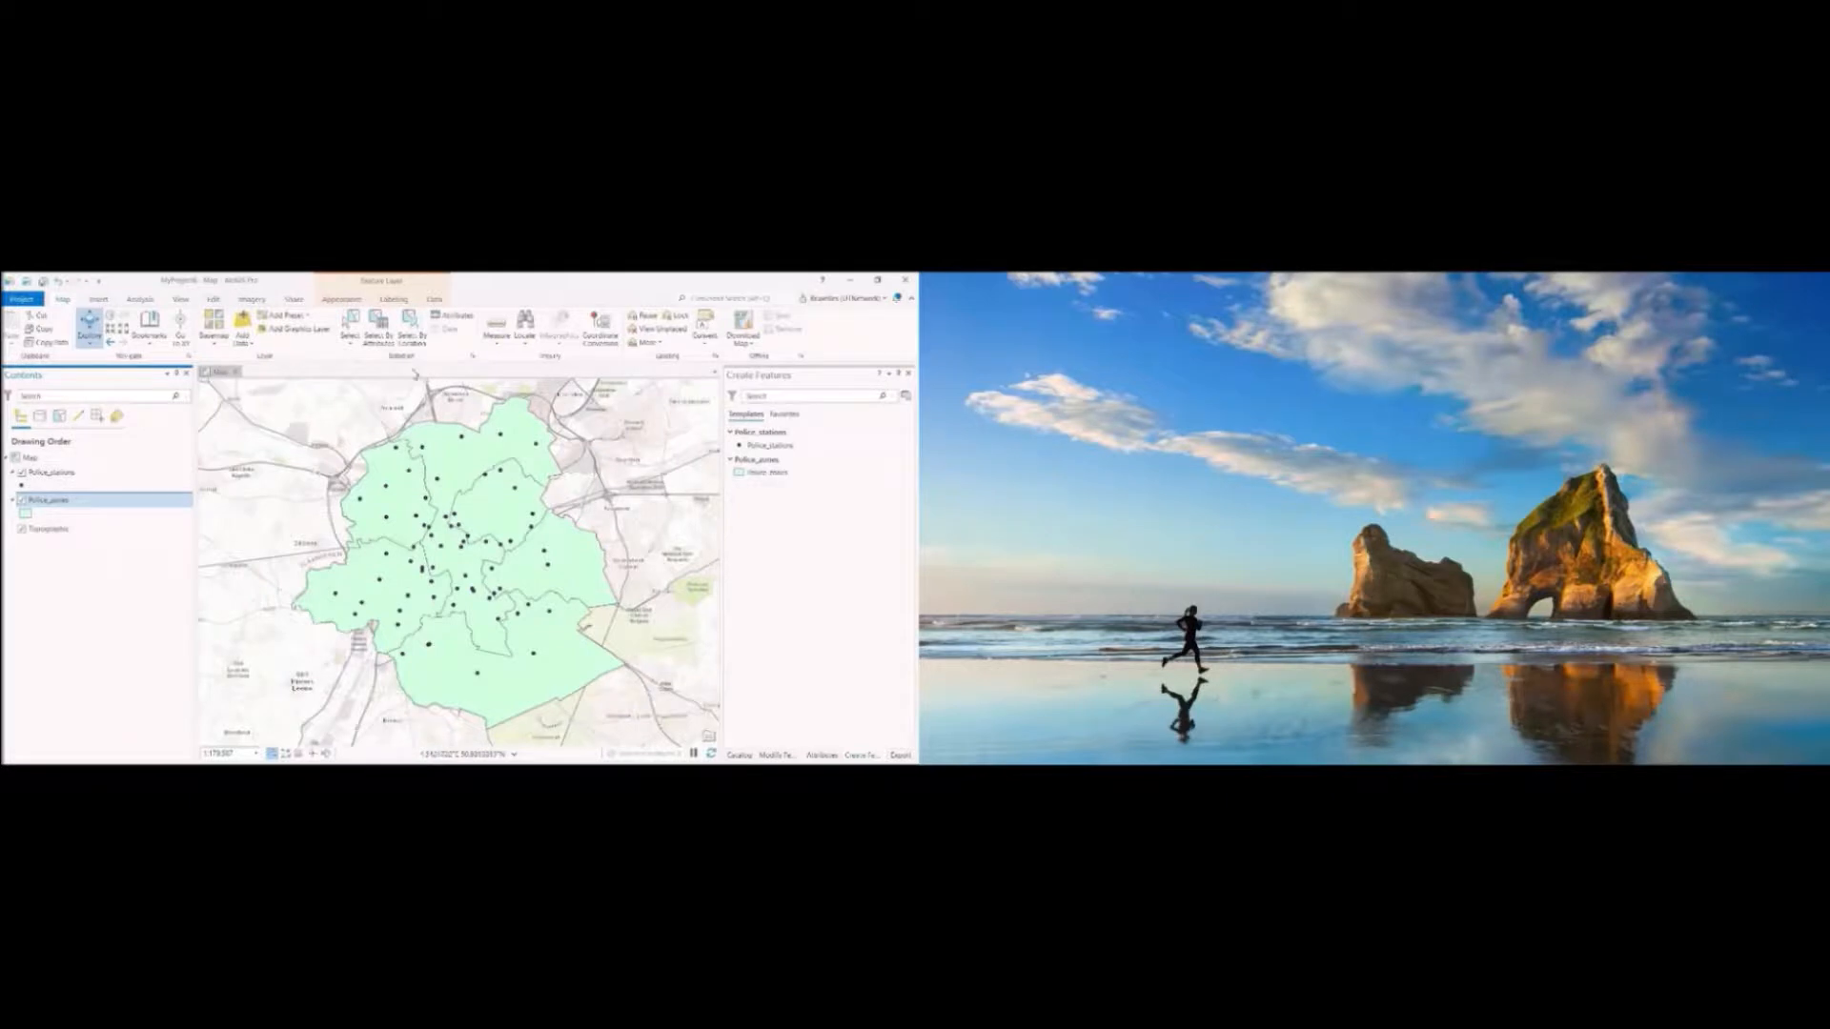
Set up sharing as a web map named Police data map, with a summary, a tag, the Copy all data: Editable configuration and a portal folder.
{"action": "left_click", "coordinate": [293, 299]}
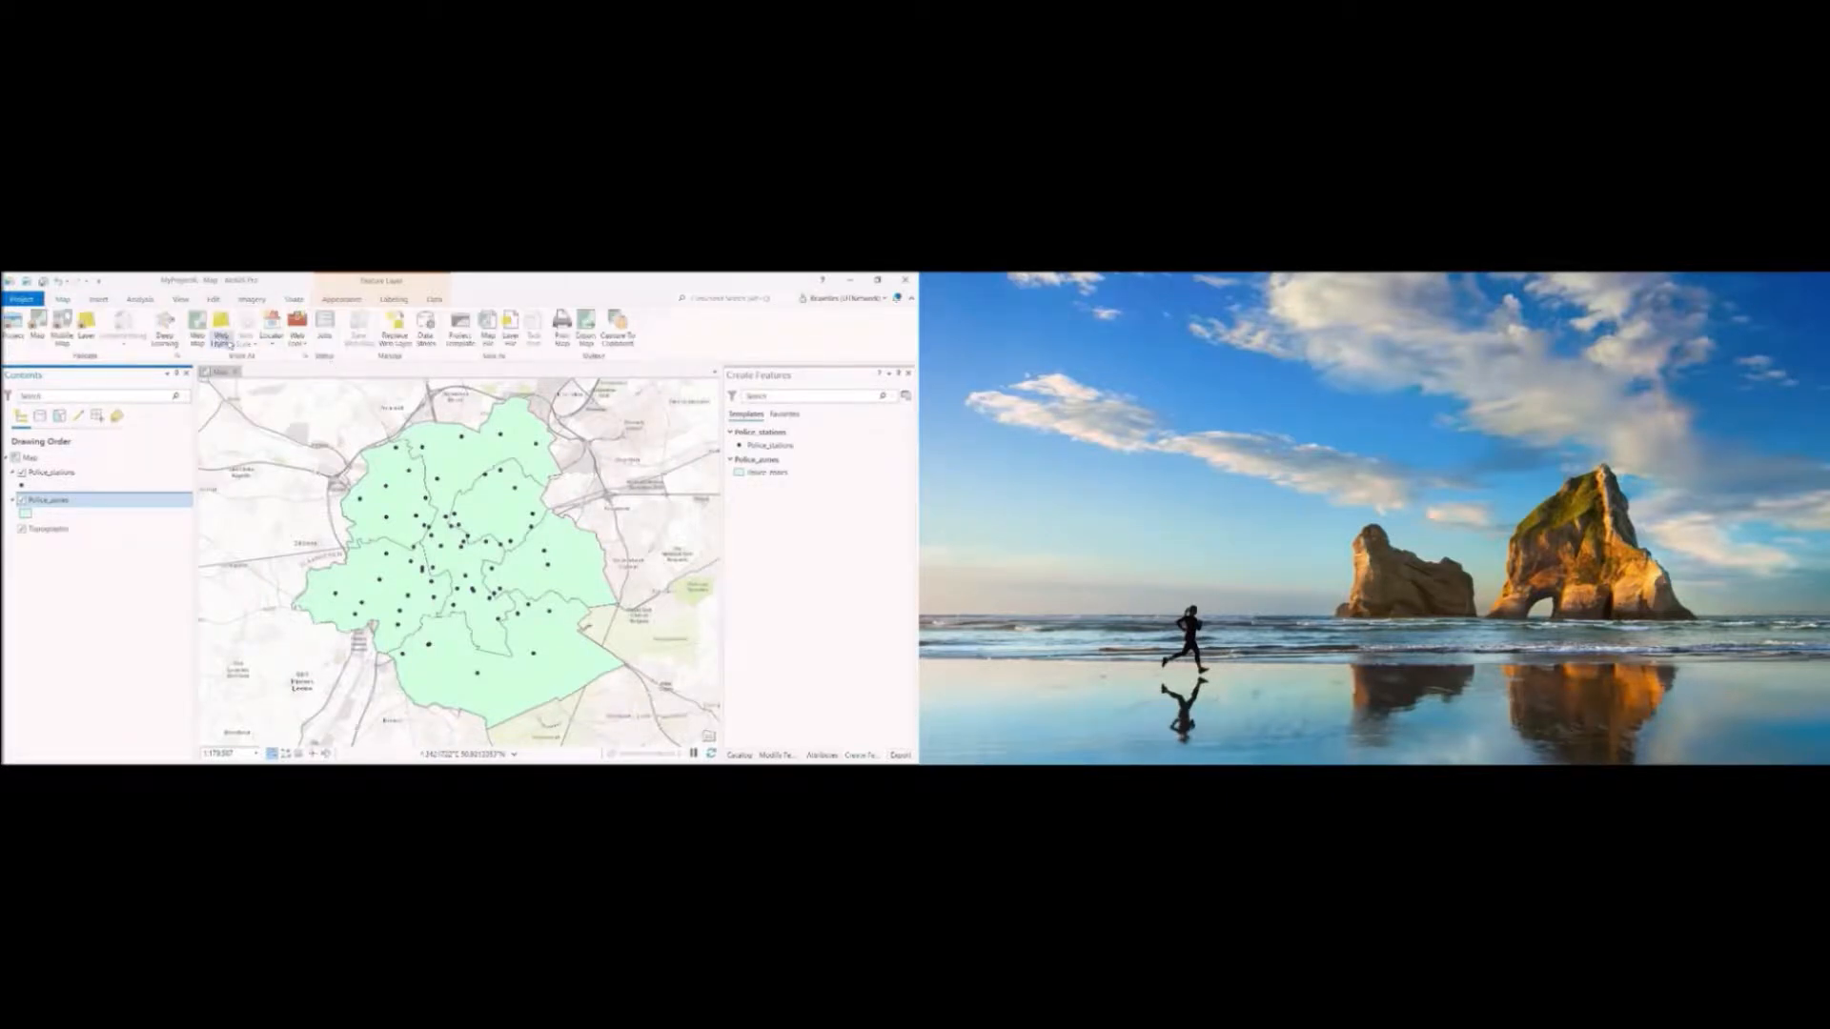
{"action": "left_click", "coordinate": [203, 336]}
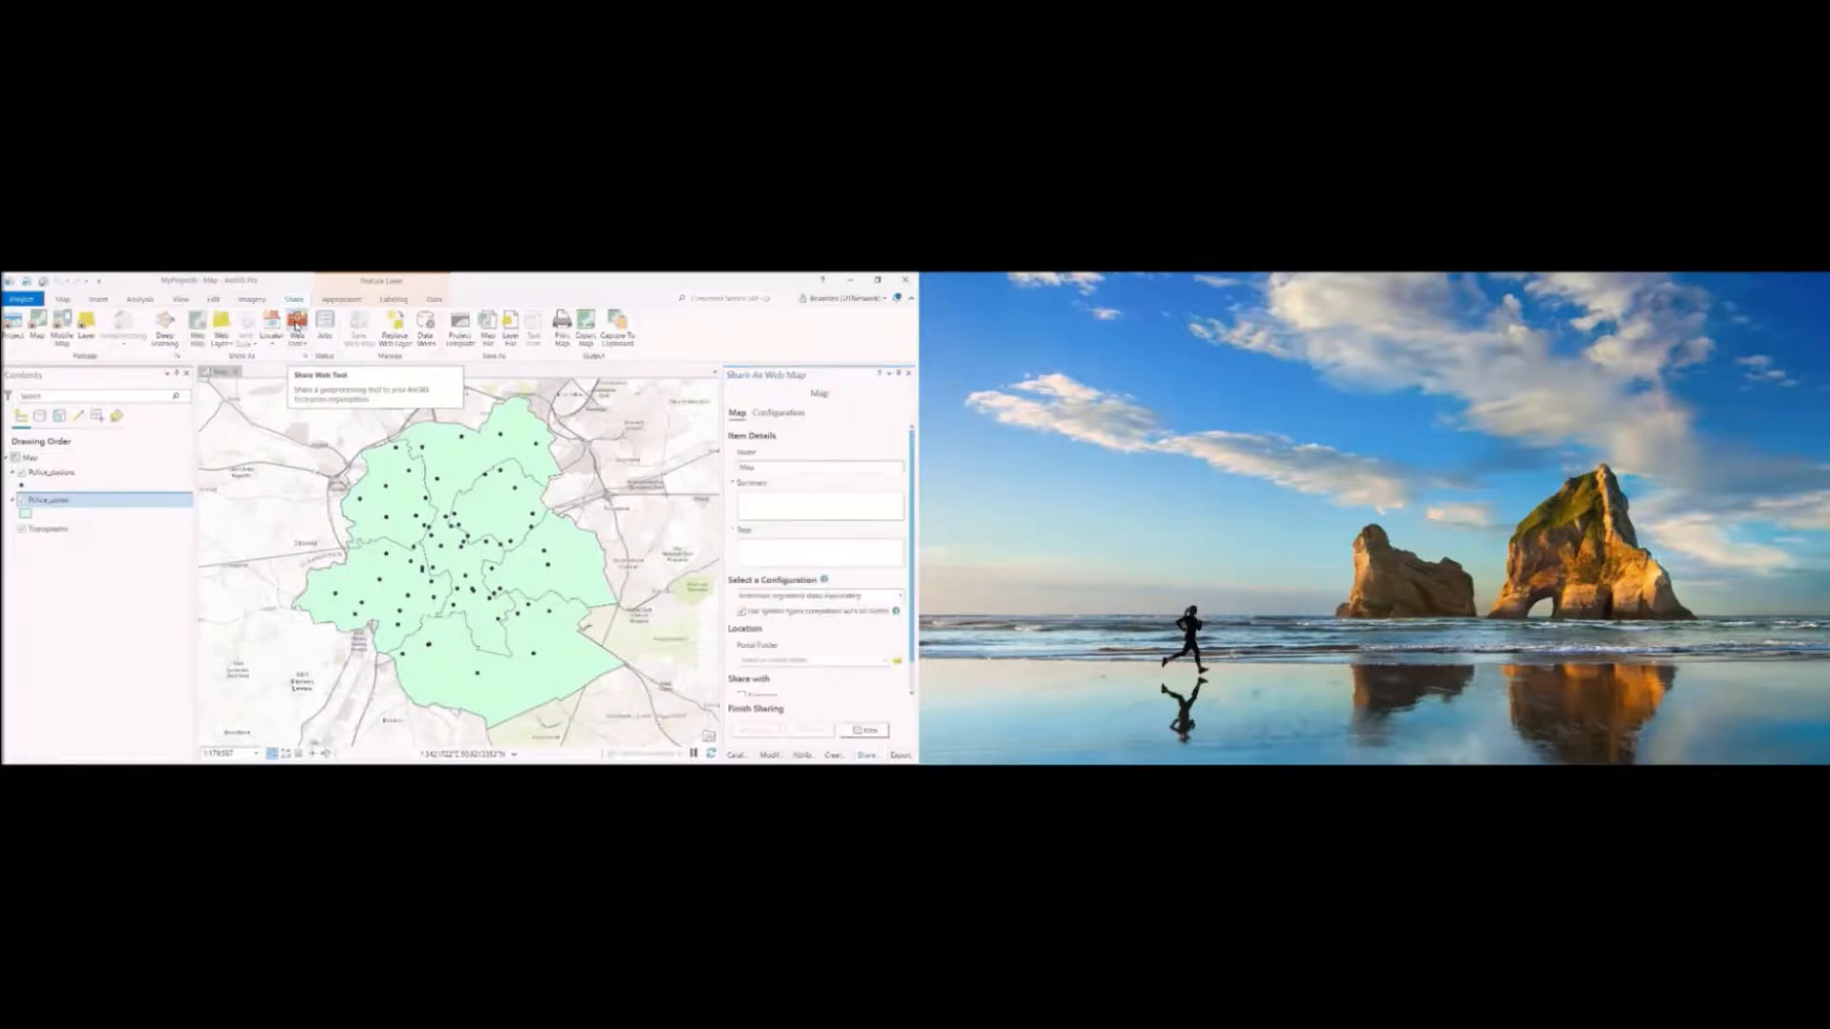
{"action": "type", "text": "Police data map"}
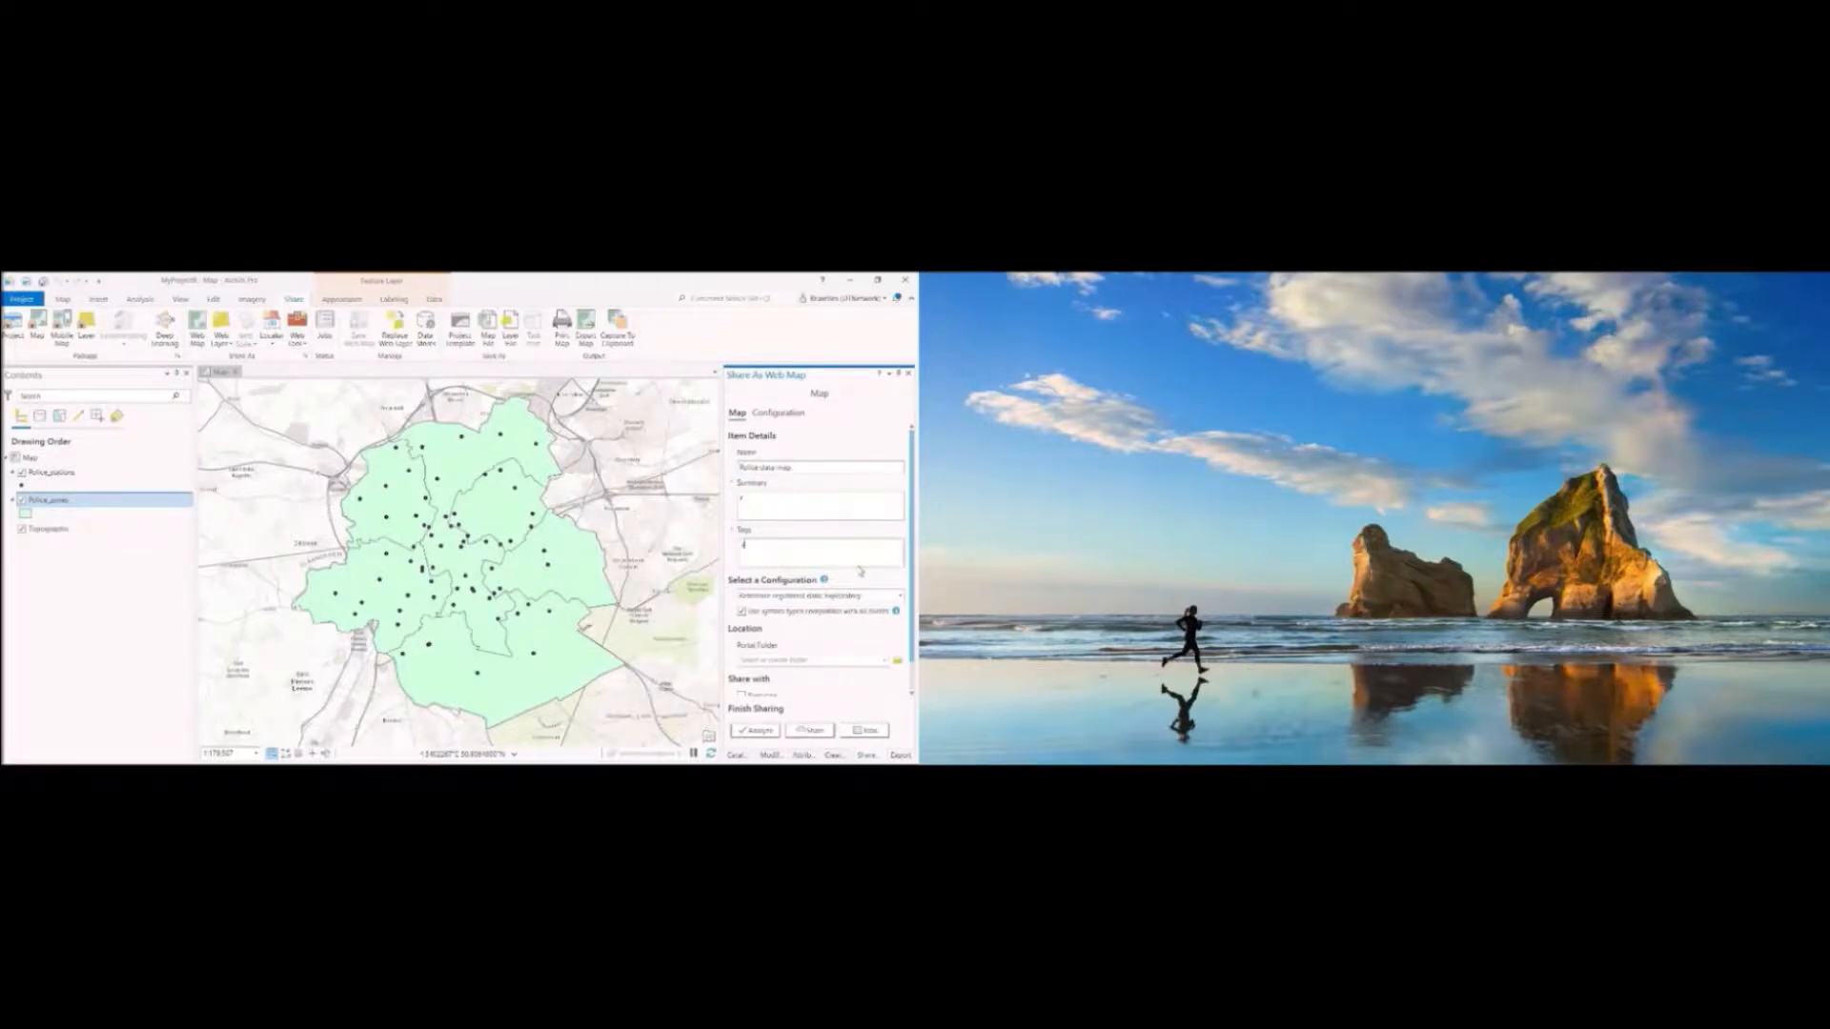
{"action": "left_click", "coordinate": [848, 563]}
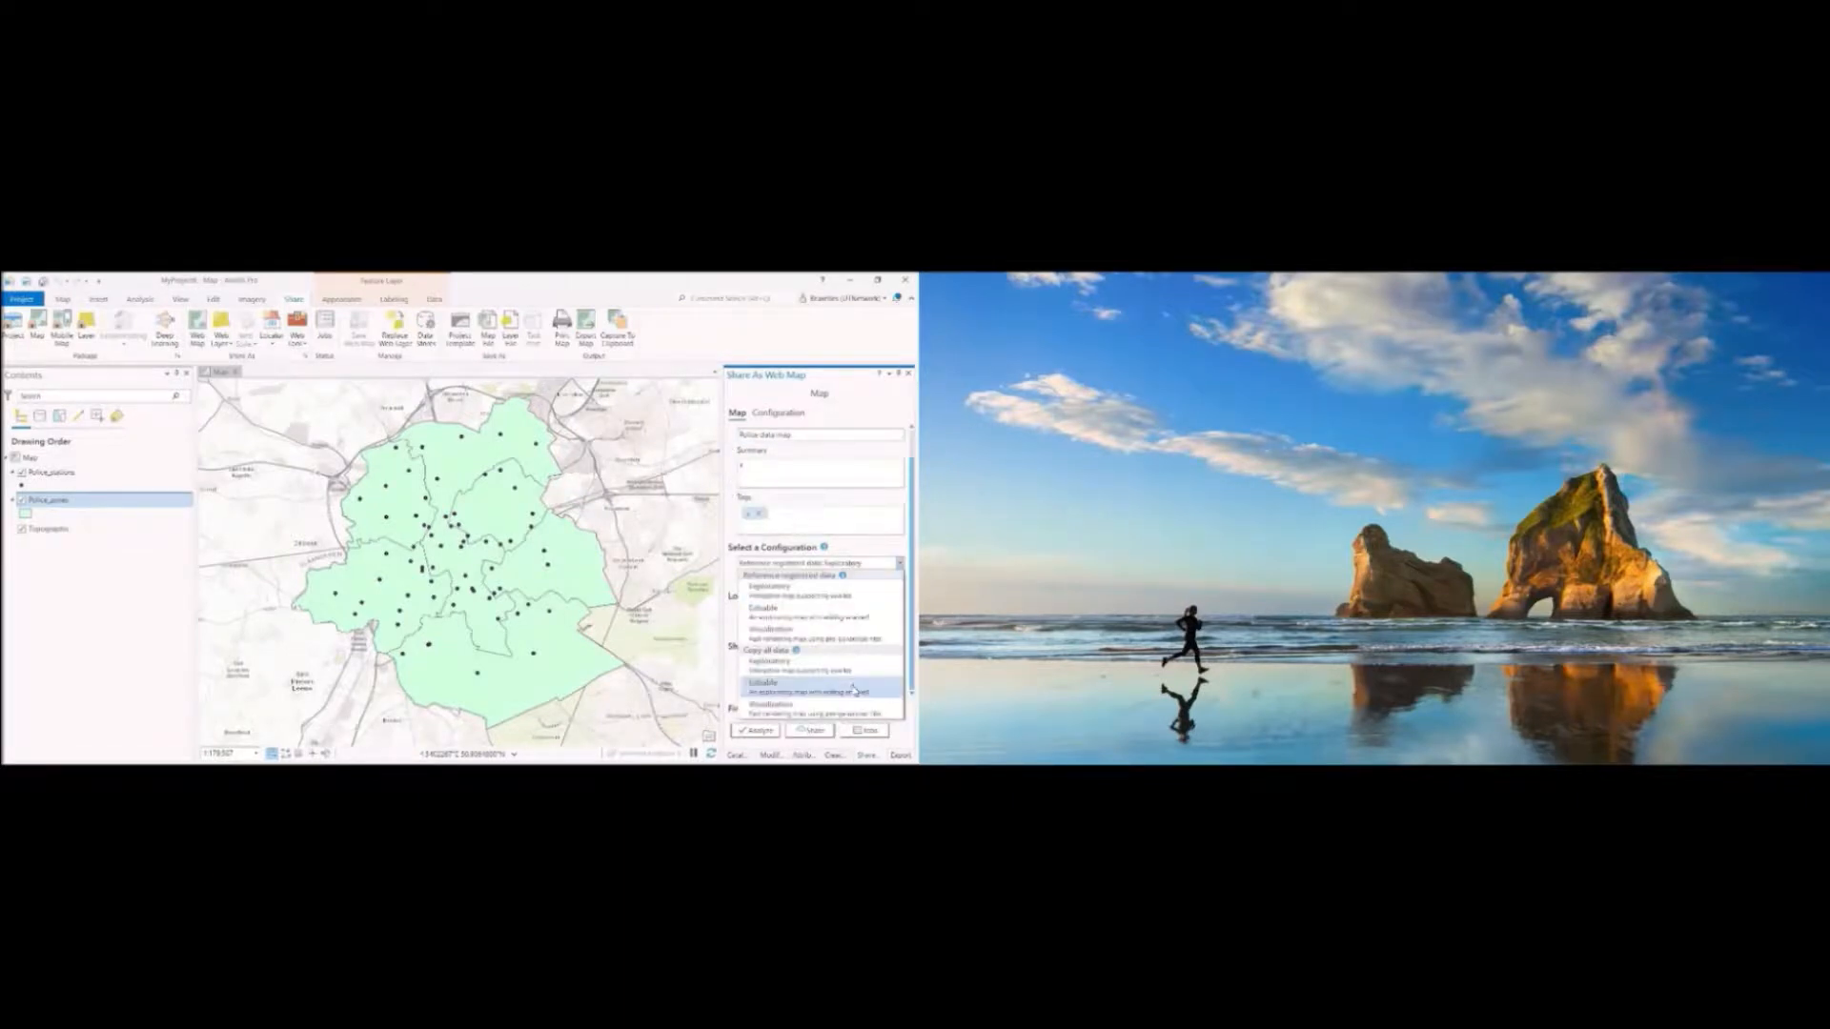
{"action": "left_click", "coordinate": [810, 665]}
{"action": "left_click", "coordinate": [883, 628]}
{"action": "left_click", "coordinate": [852, 665]}
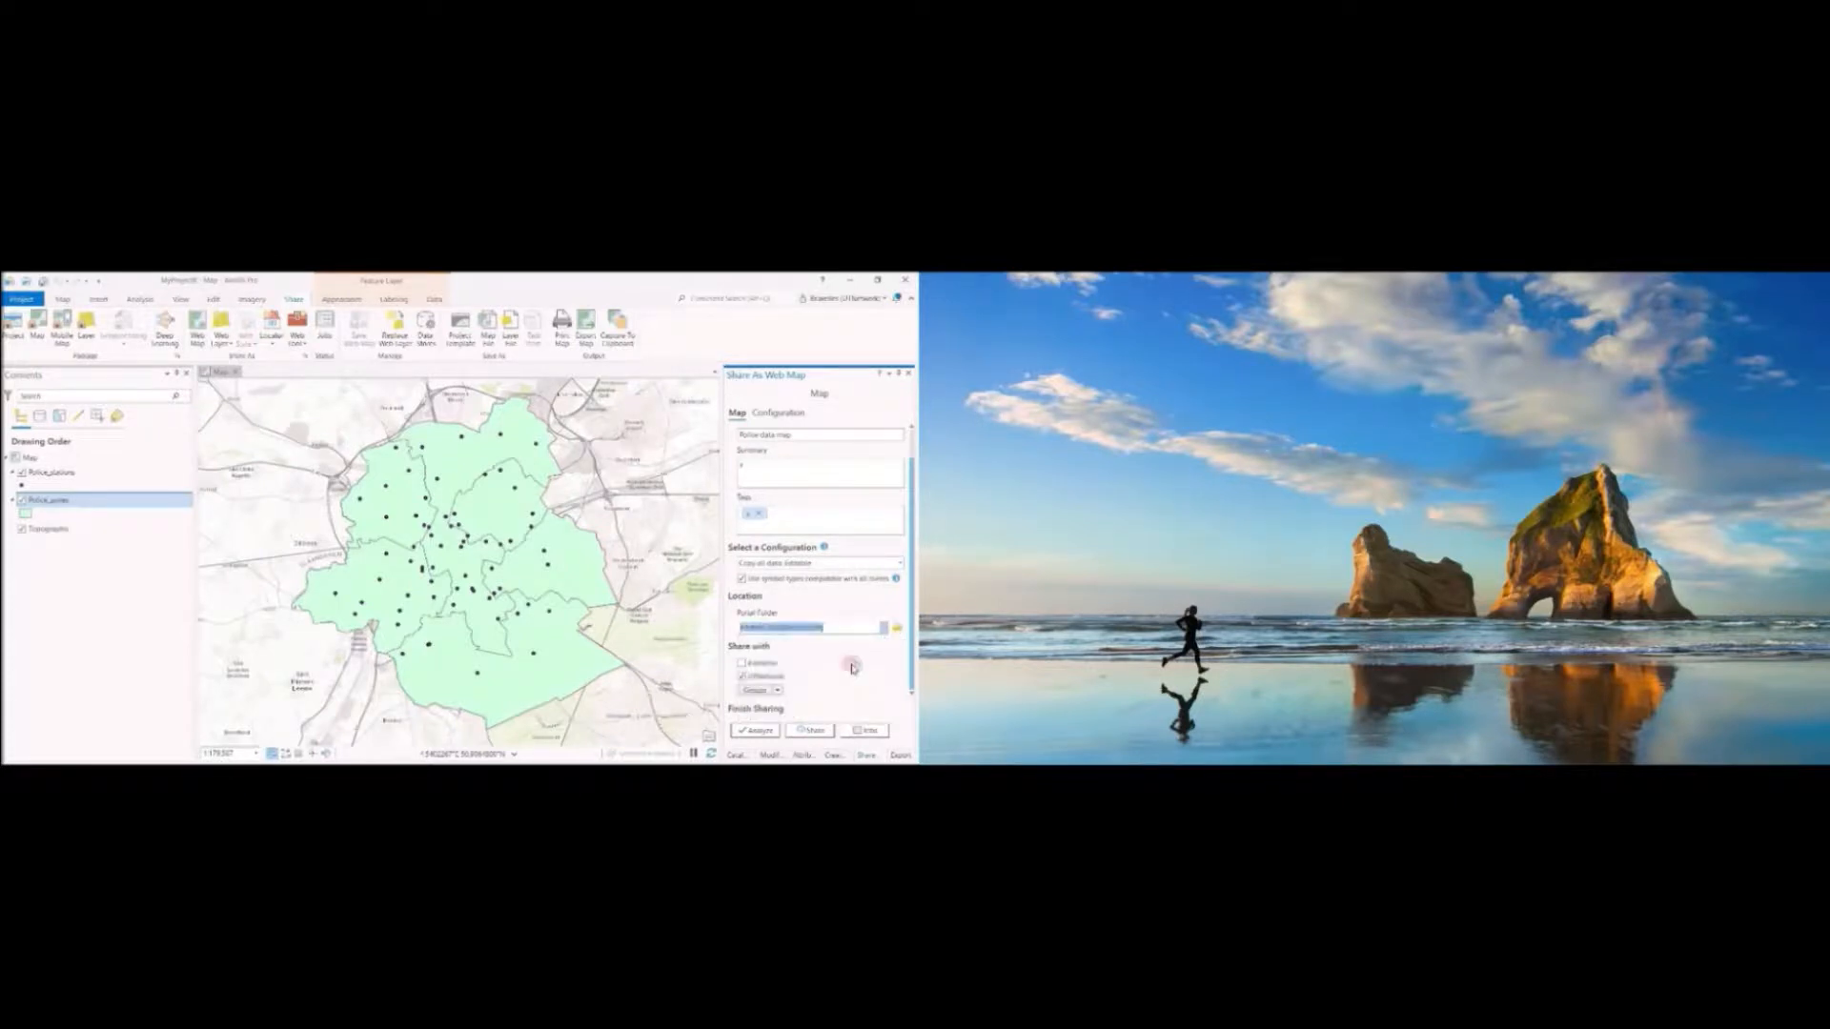
Share the web map with the TransportSecurityGroup group and publish it to the portal.
{"action": "left_click", "coordinate": [777, 690]}
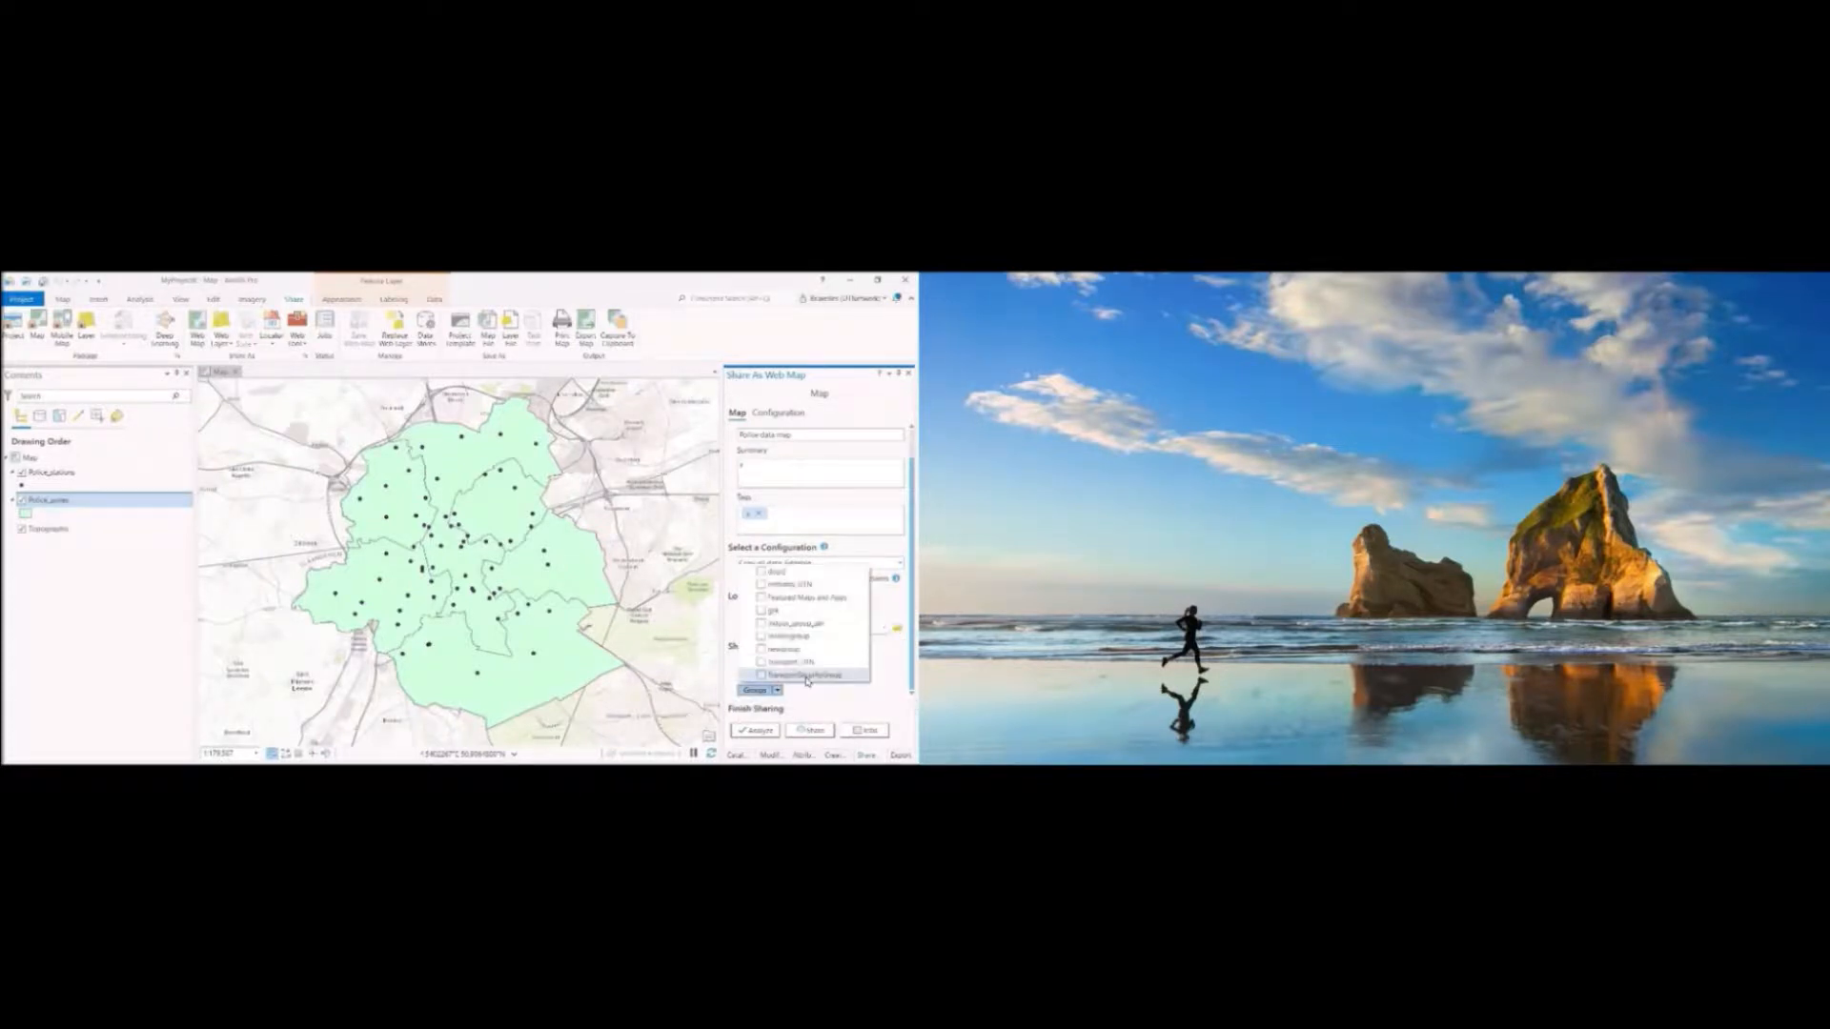
{"action": "left_click", "coordinate": [807, 677]}
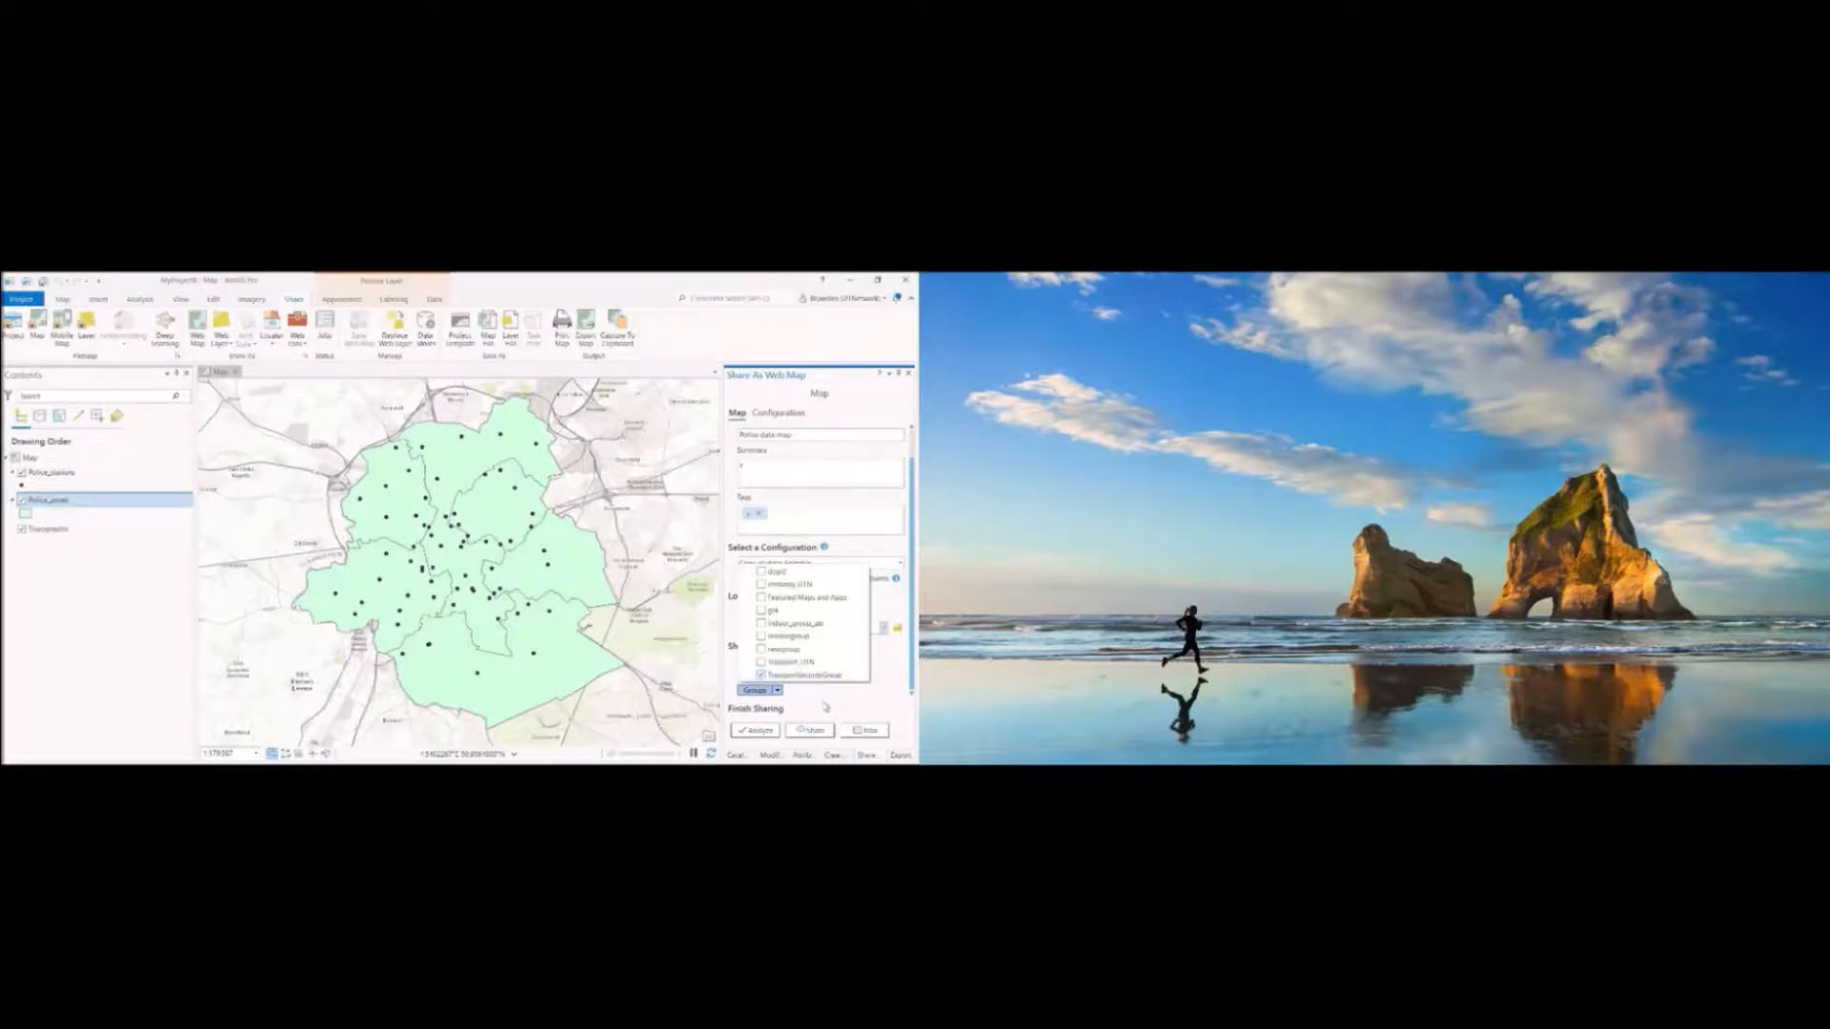
{"action": "left_click", "coordinate": [825, 706]}
{"action": "left_click", "coordinate": [809, 731]}
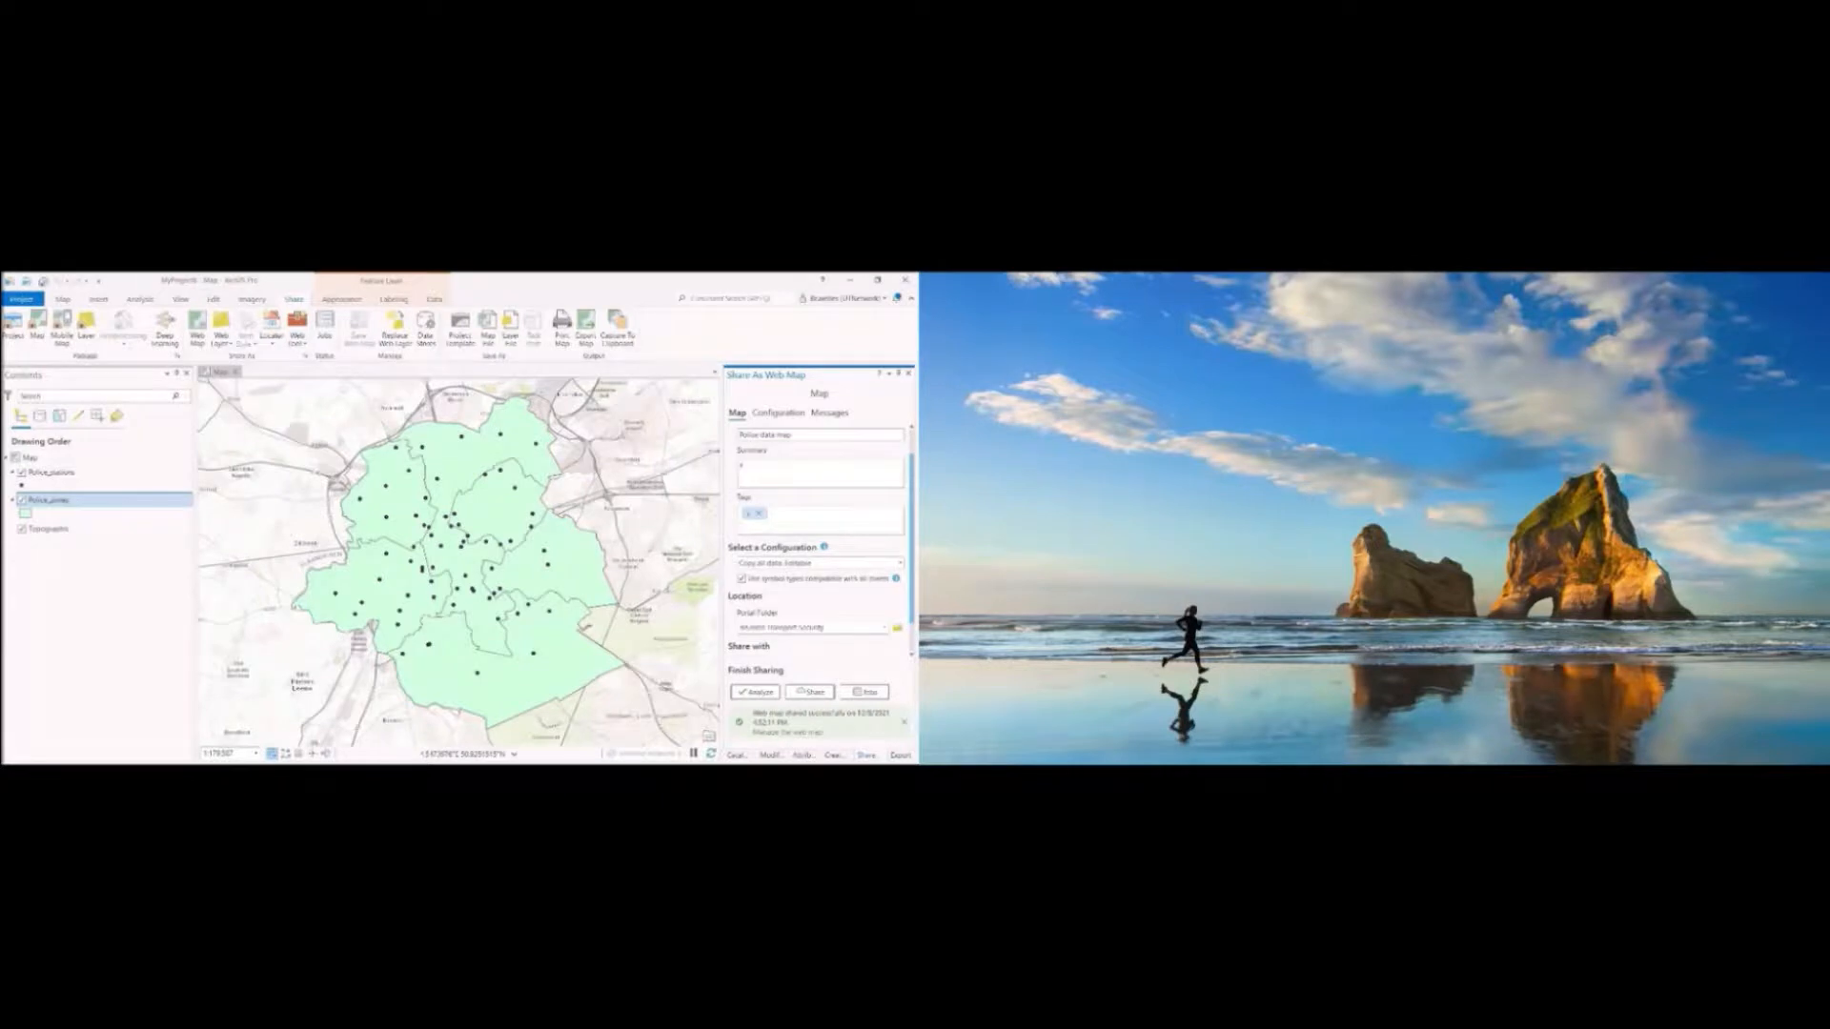
Switch to the Esri BeLux Online Public Data organization, open the TransportSecurity group and open its Police data map in ArcGIS Pro.
{"action": "key", "text": "alt+Tab"}
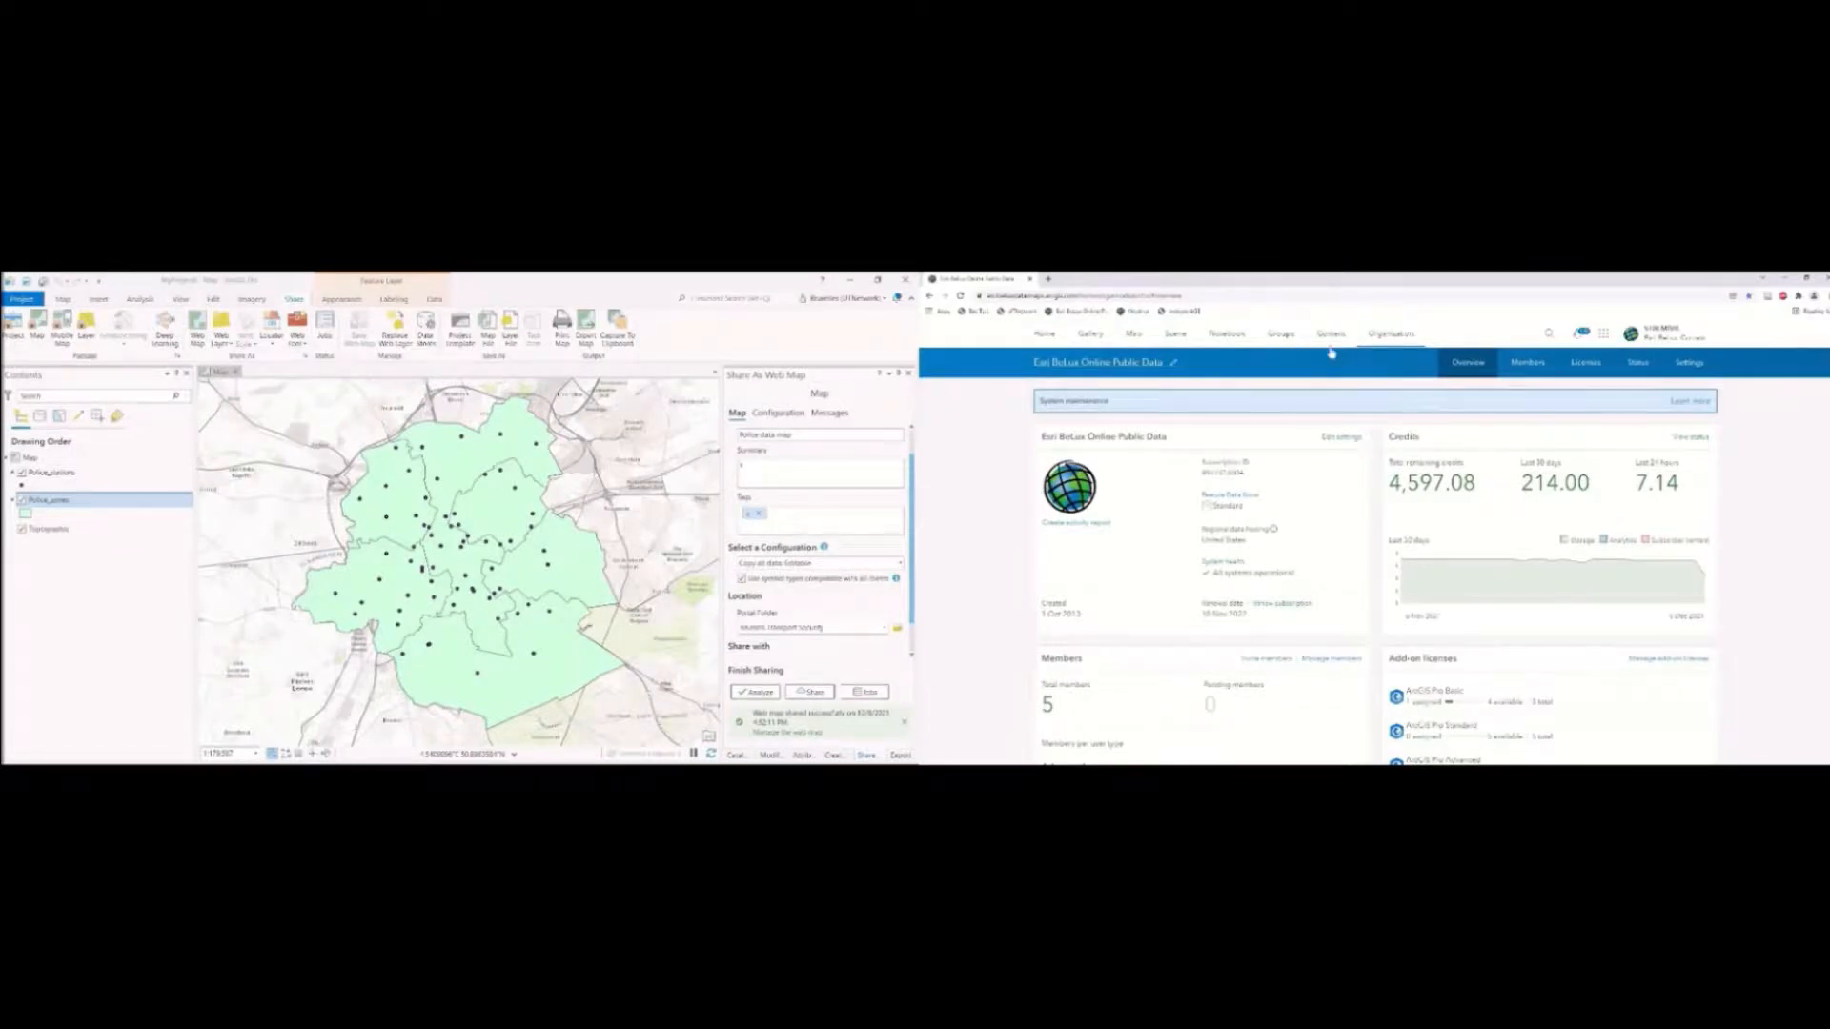
{"action": "left_click", "coordinate": [1281, 334]}
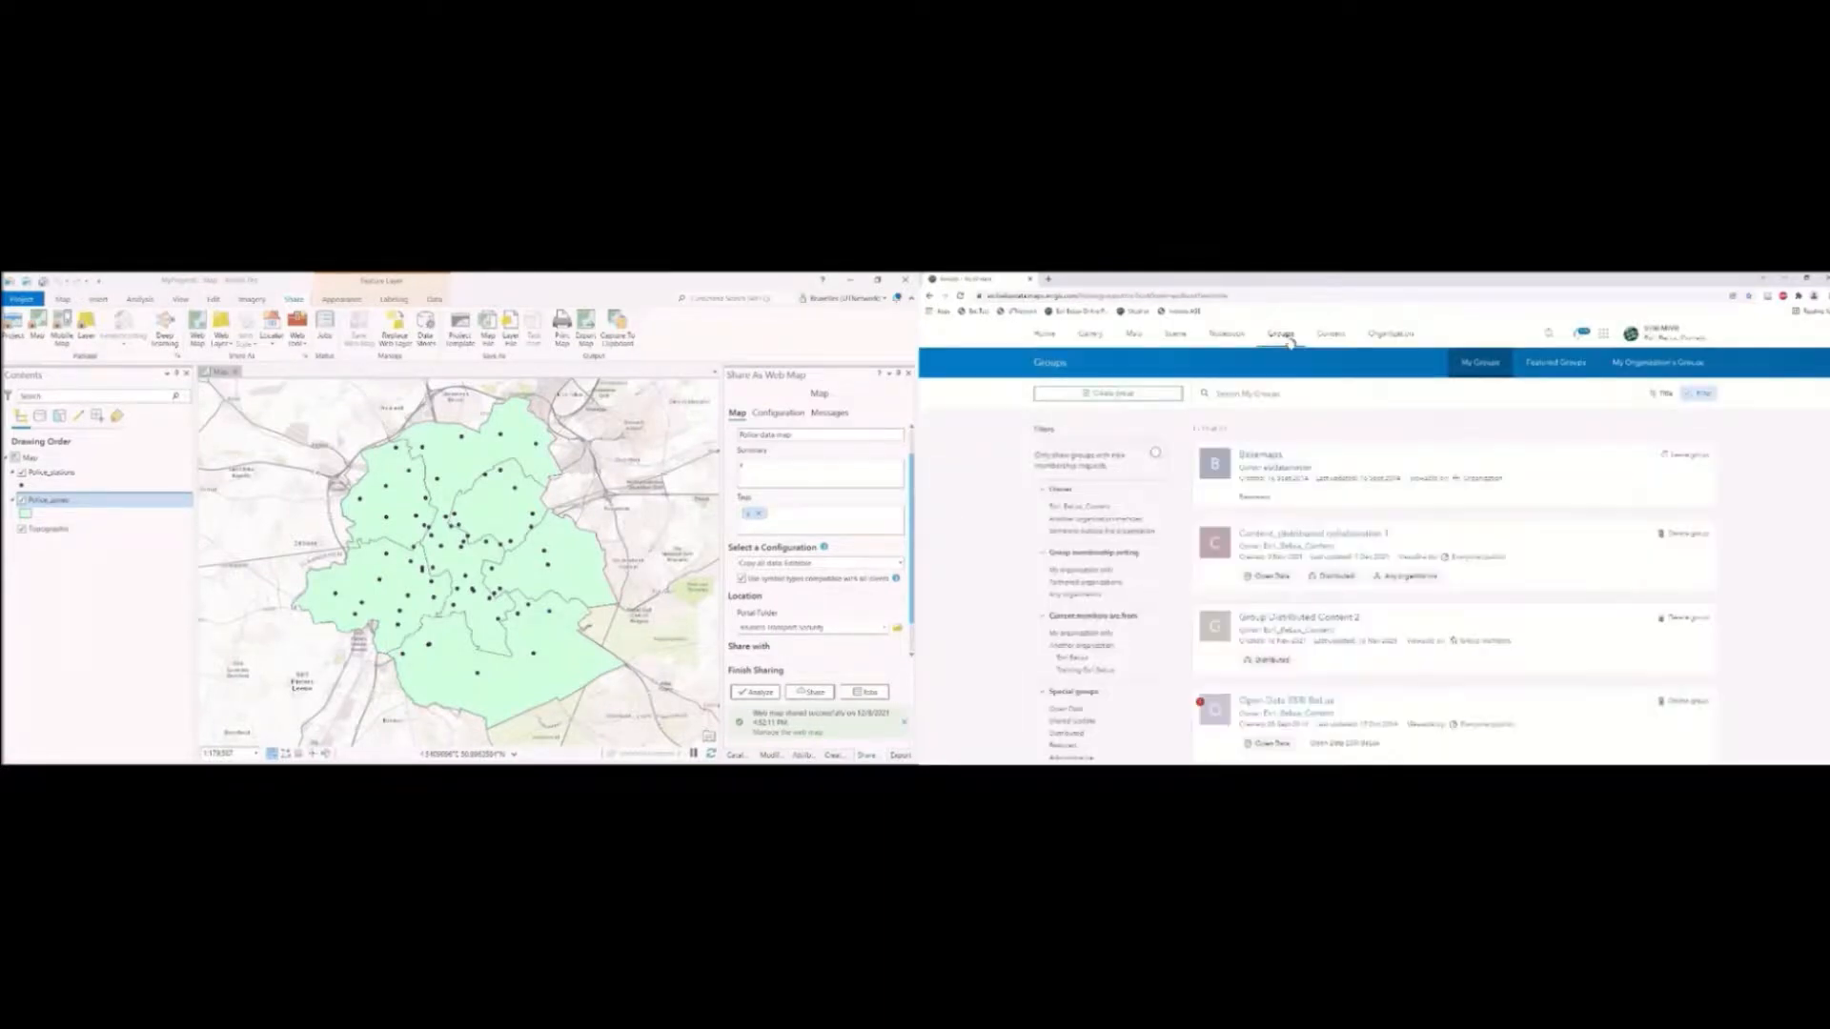
{"action": "scroll", "coordinate": [1393, 629], "scroll_direction": "down", "scroll_amount": 10}
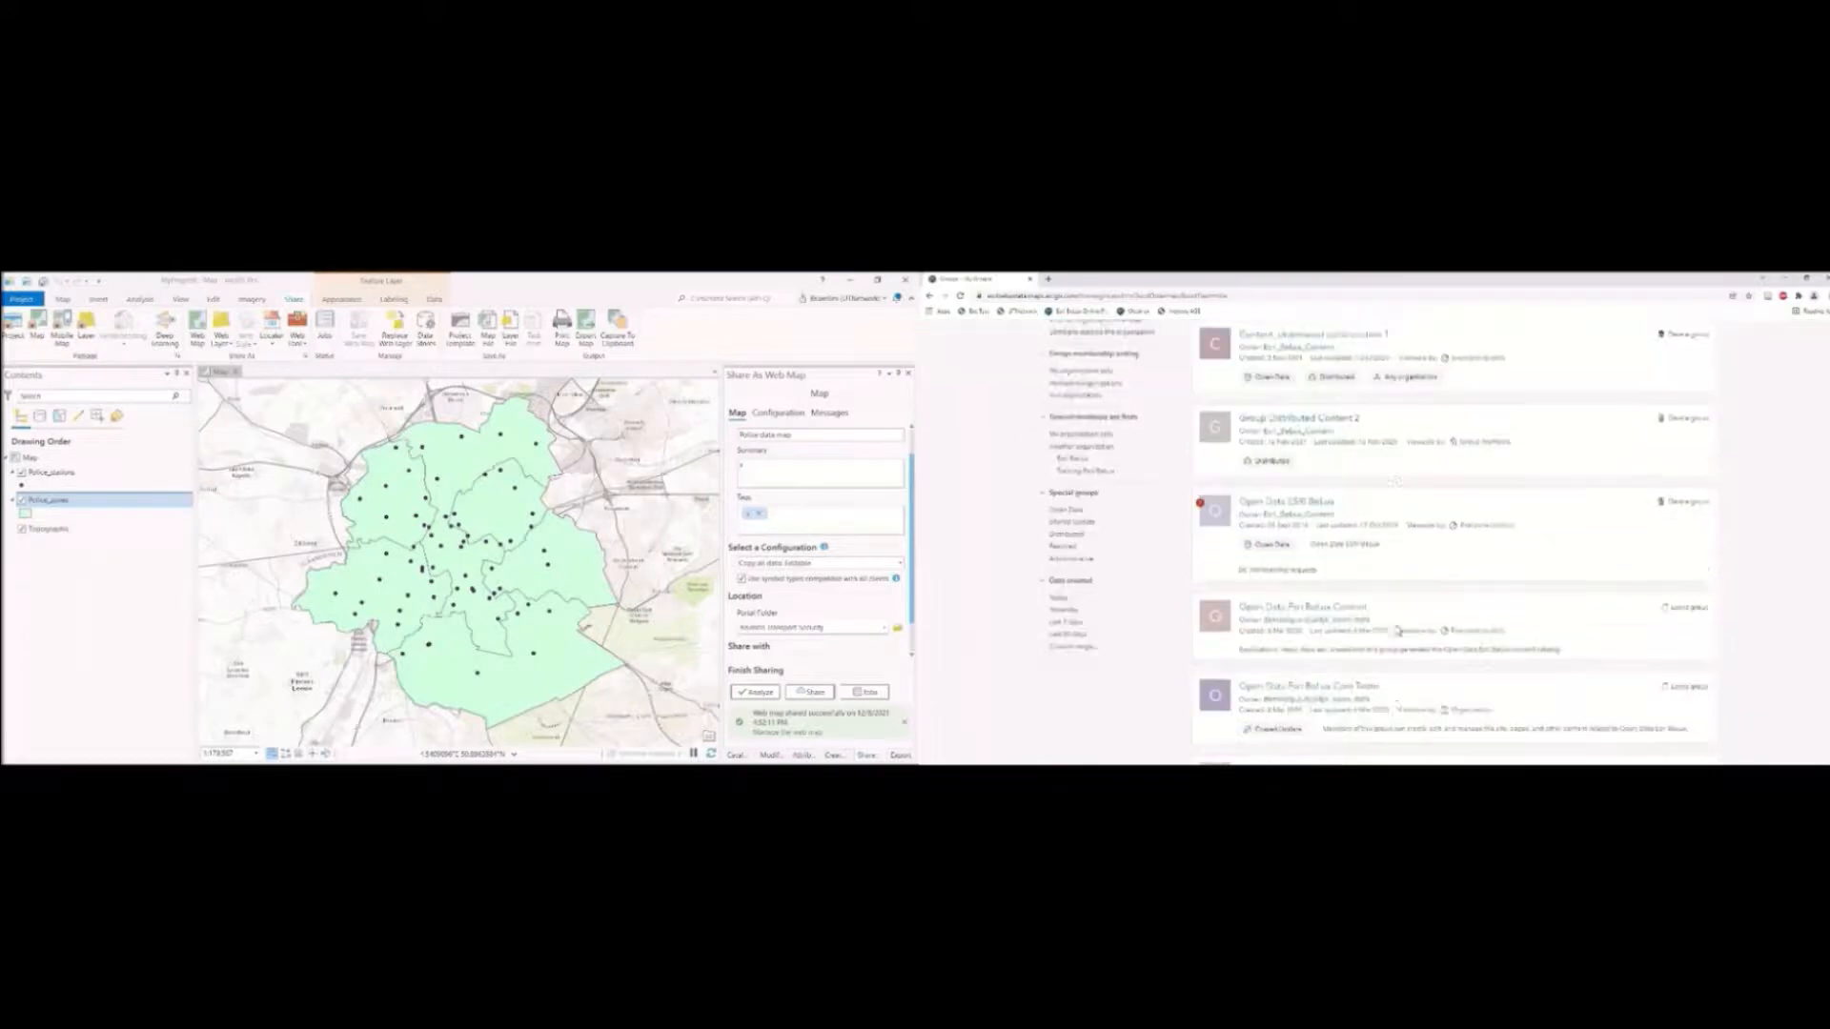
{"action": "left_click", "coordinate": [1275, 636]}
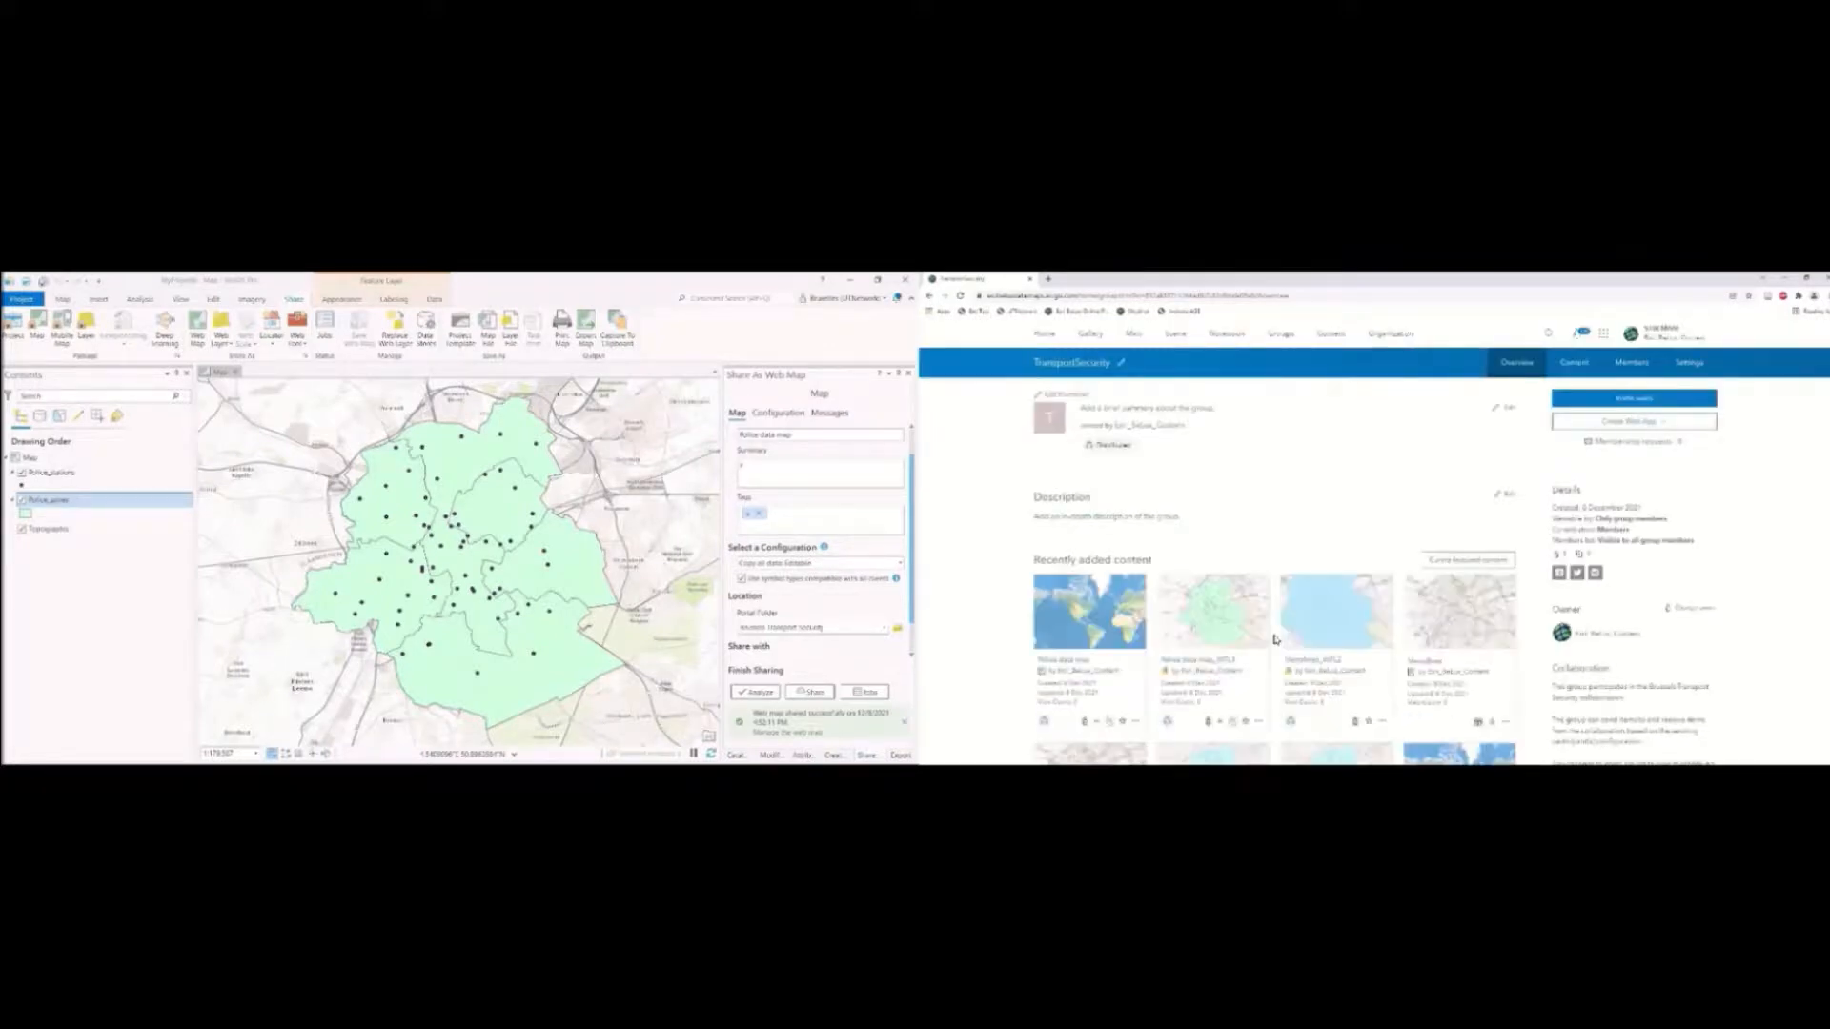
{"action": "left_click", "coordinate": [1137, 722]}
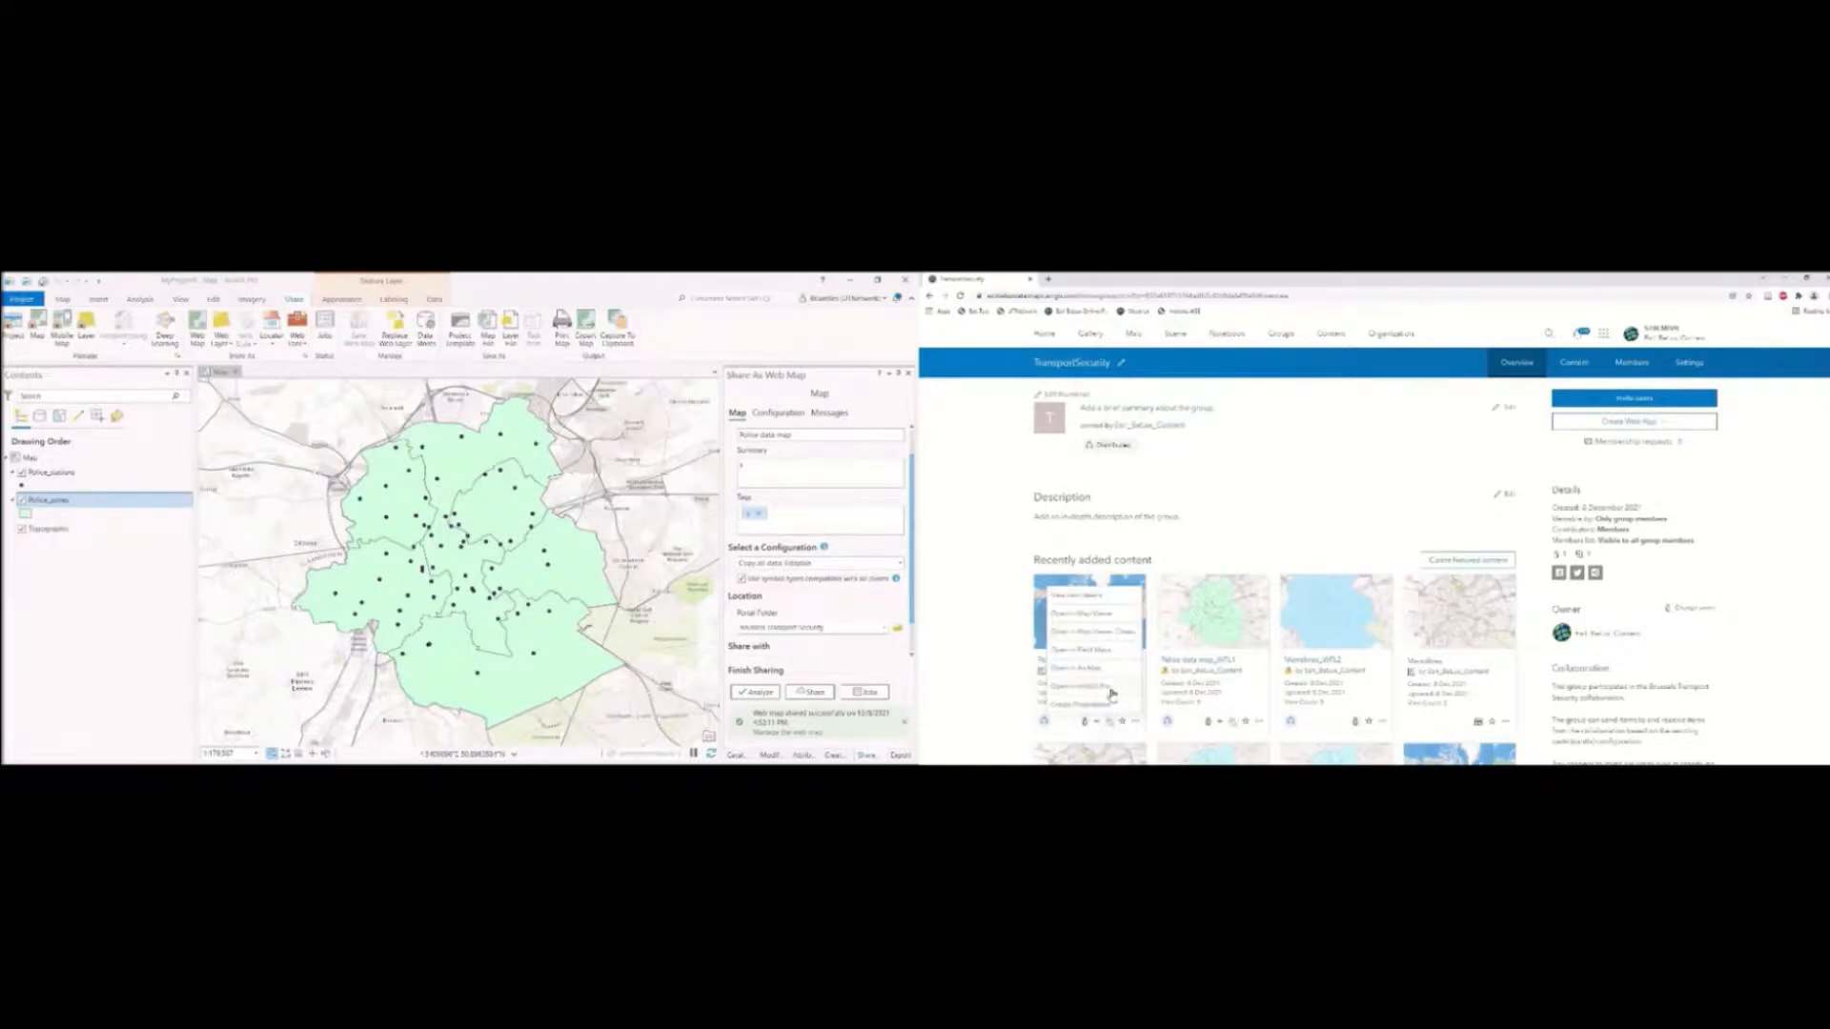
{"action": "left_click", "coordinate": [1110, 688]}
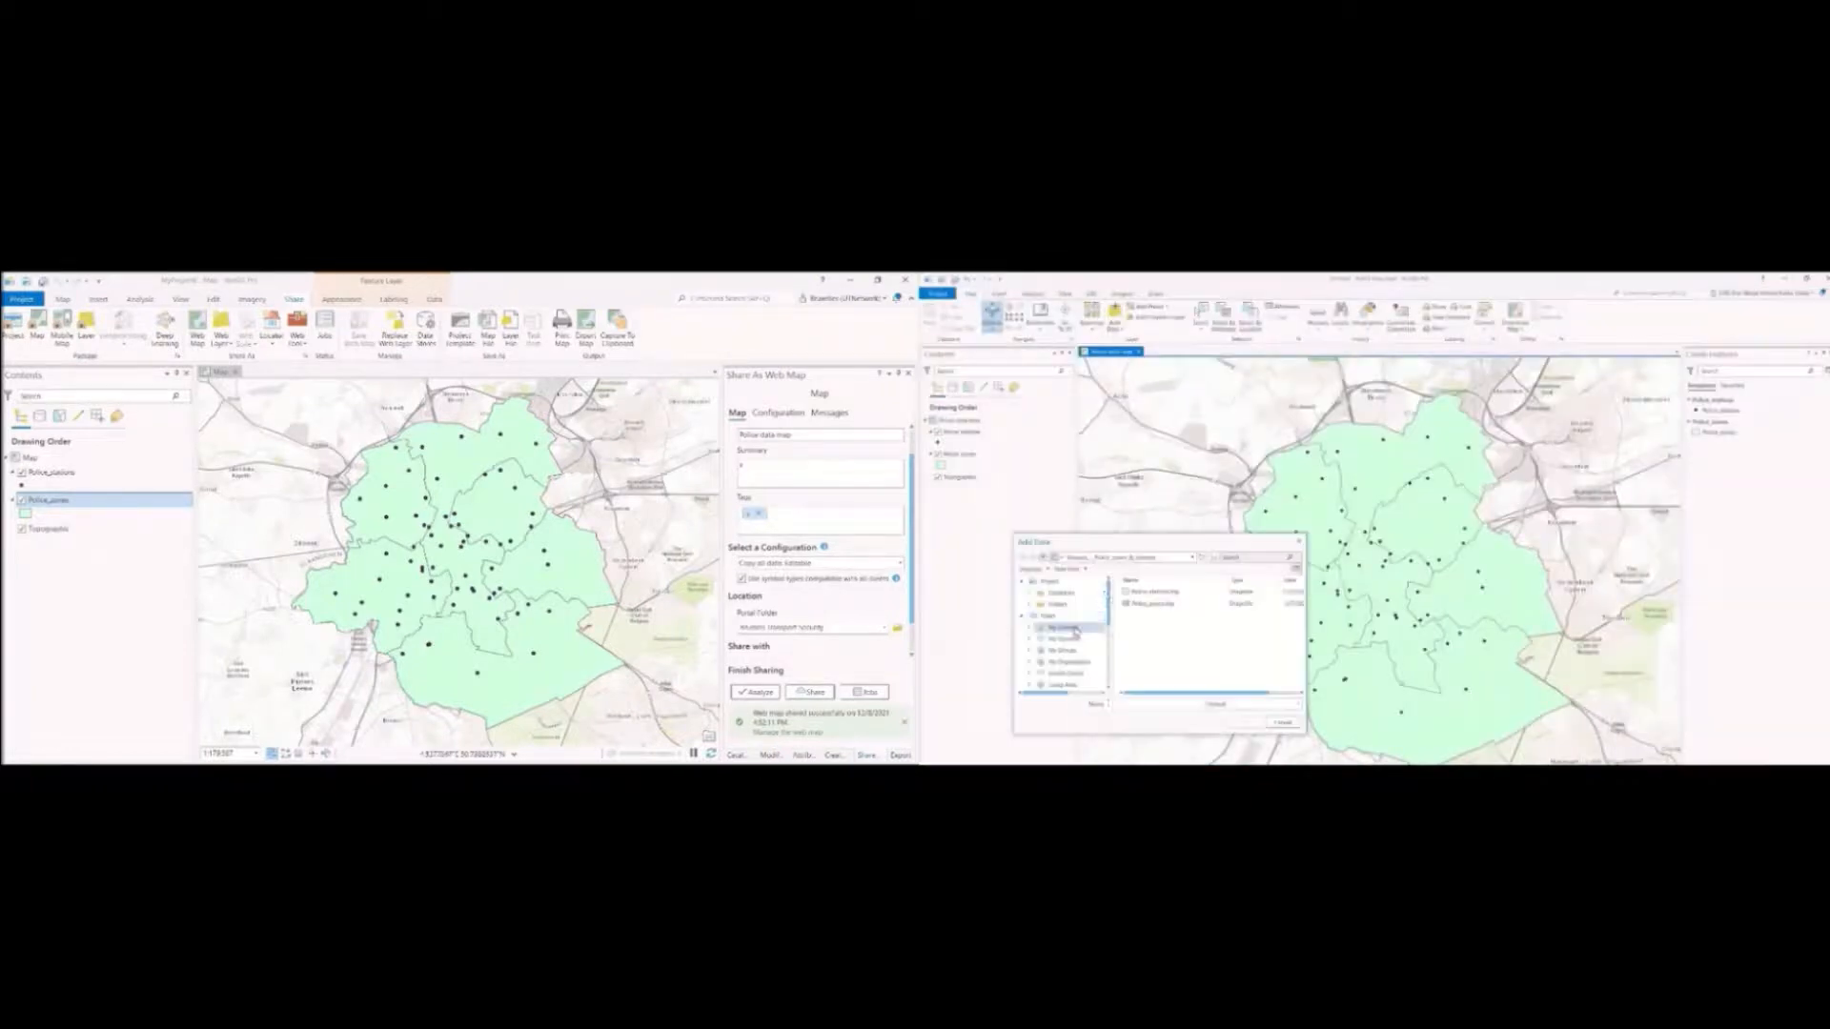
Add the Metrolines layer from the portal to the Police data map.
{"action": "left_click", "coordinate": [1060, 557]}
{"action": "left_click", "coordinate": [1081, 610]}
{"action": "scroll", "coordinate": [1162, 654], "scroll_direction": "down", "scroll_amount": 2}
{"action": "double_click", "coordinate": [1161, 652]}
{"action": "left_click", "coordinate": [1153, 591]}
{"action": "left_click", "coordinate": [1242, 722]}
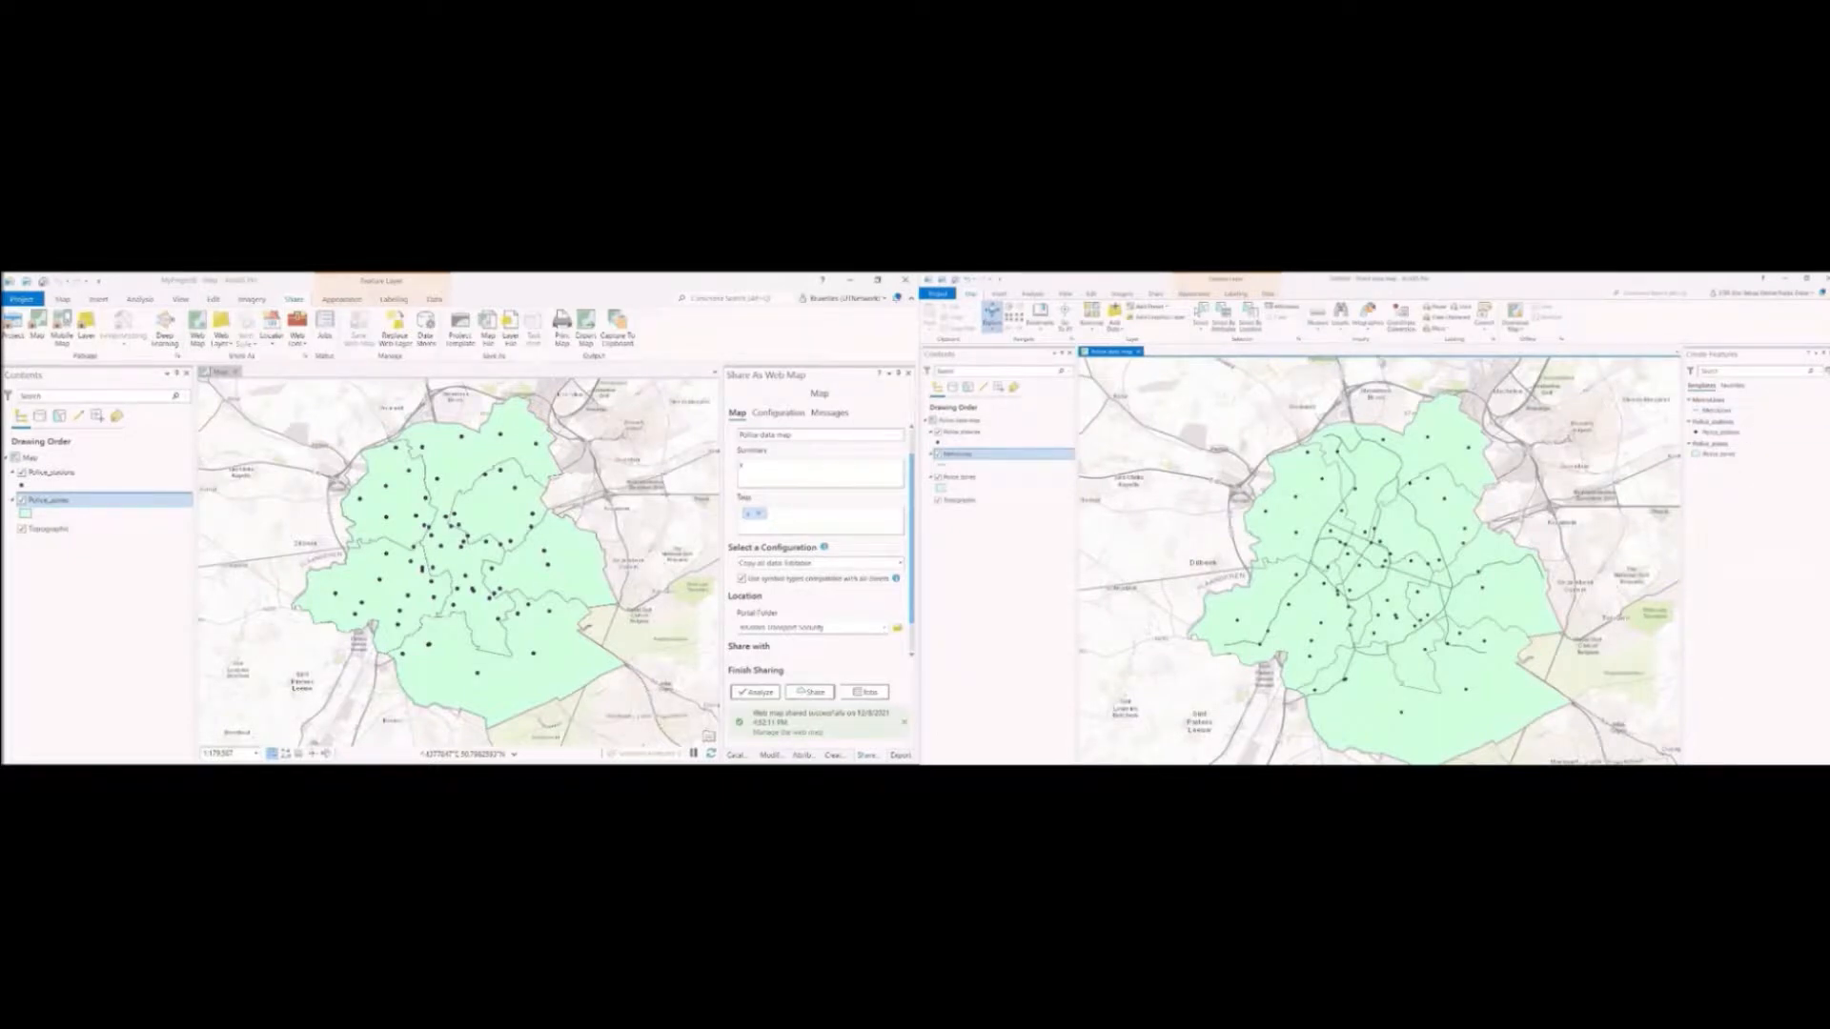
Start saving the Police data map as a web map and set its configuration to Copy all data: Editable.
{"action": "left_click", "coordinate": [1151, 294]}
{"action": "left_click", "coordinate": [1208, 322]}
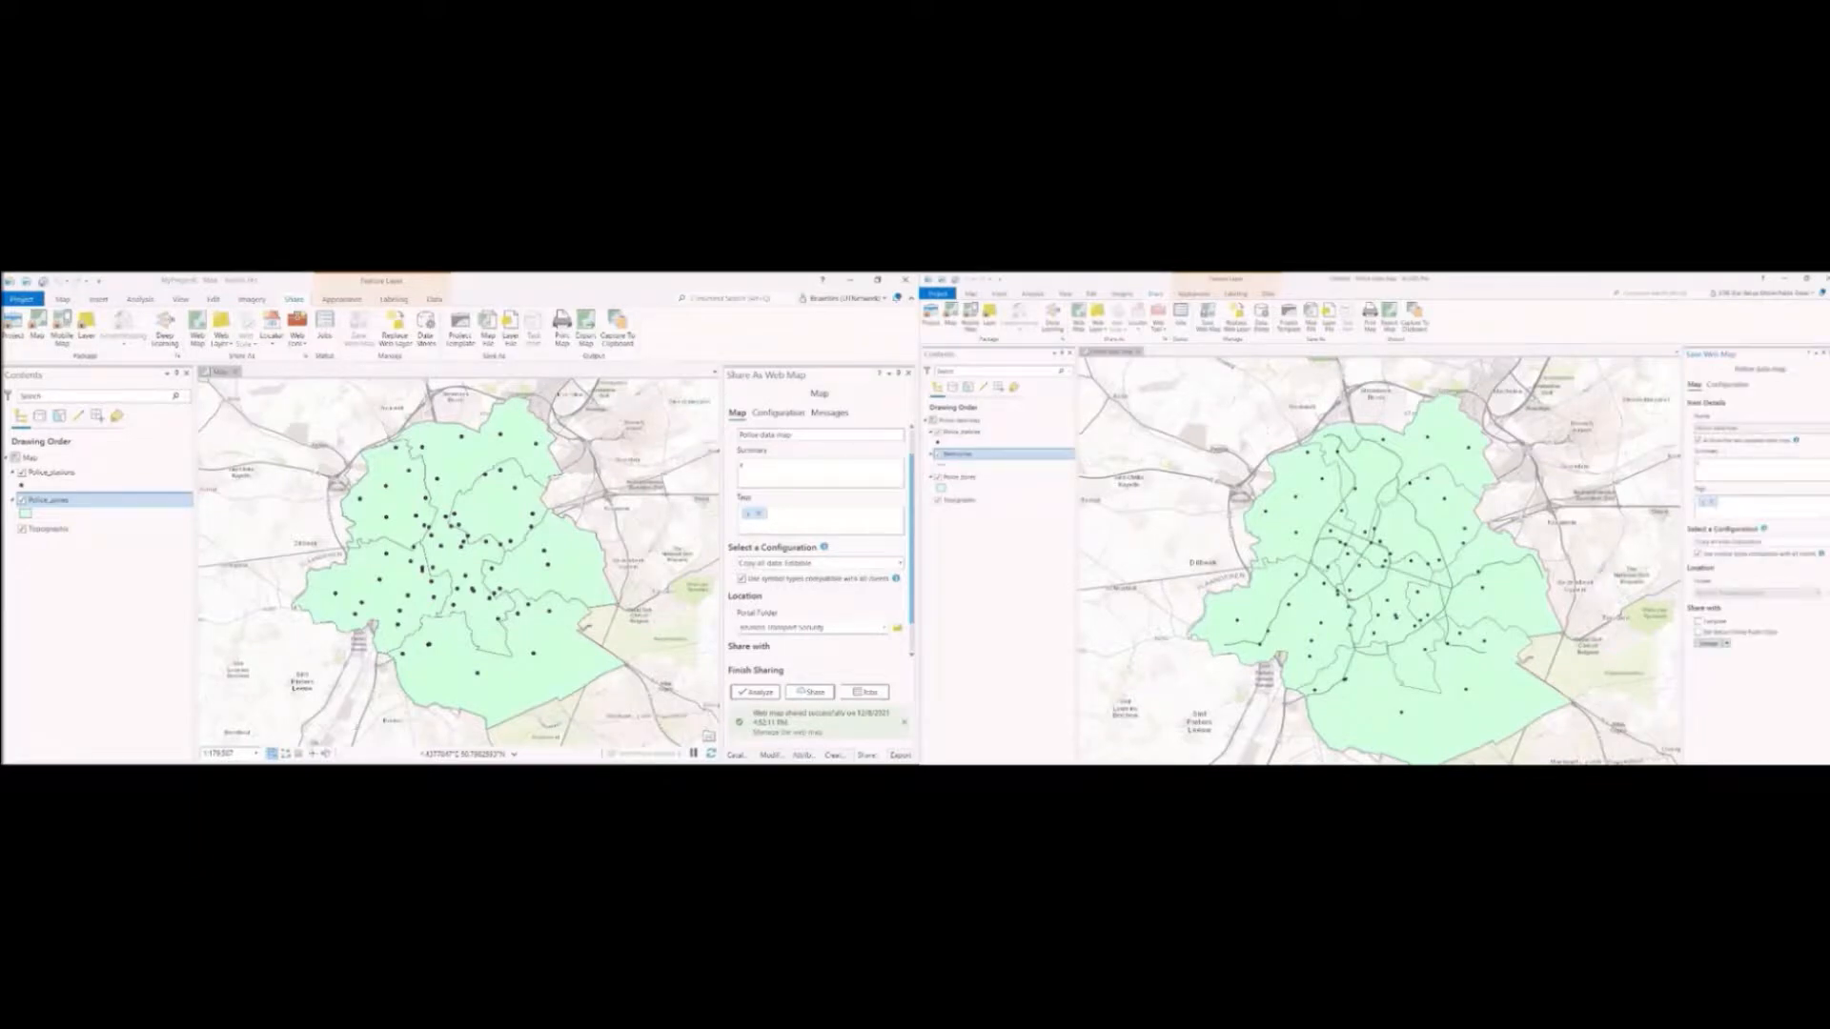
{"action": "left_click", "coordinate": [1755, 540]}
{"action": "left_click", "coordinate": [1767, 575]}
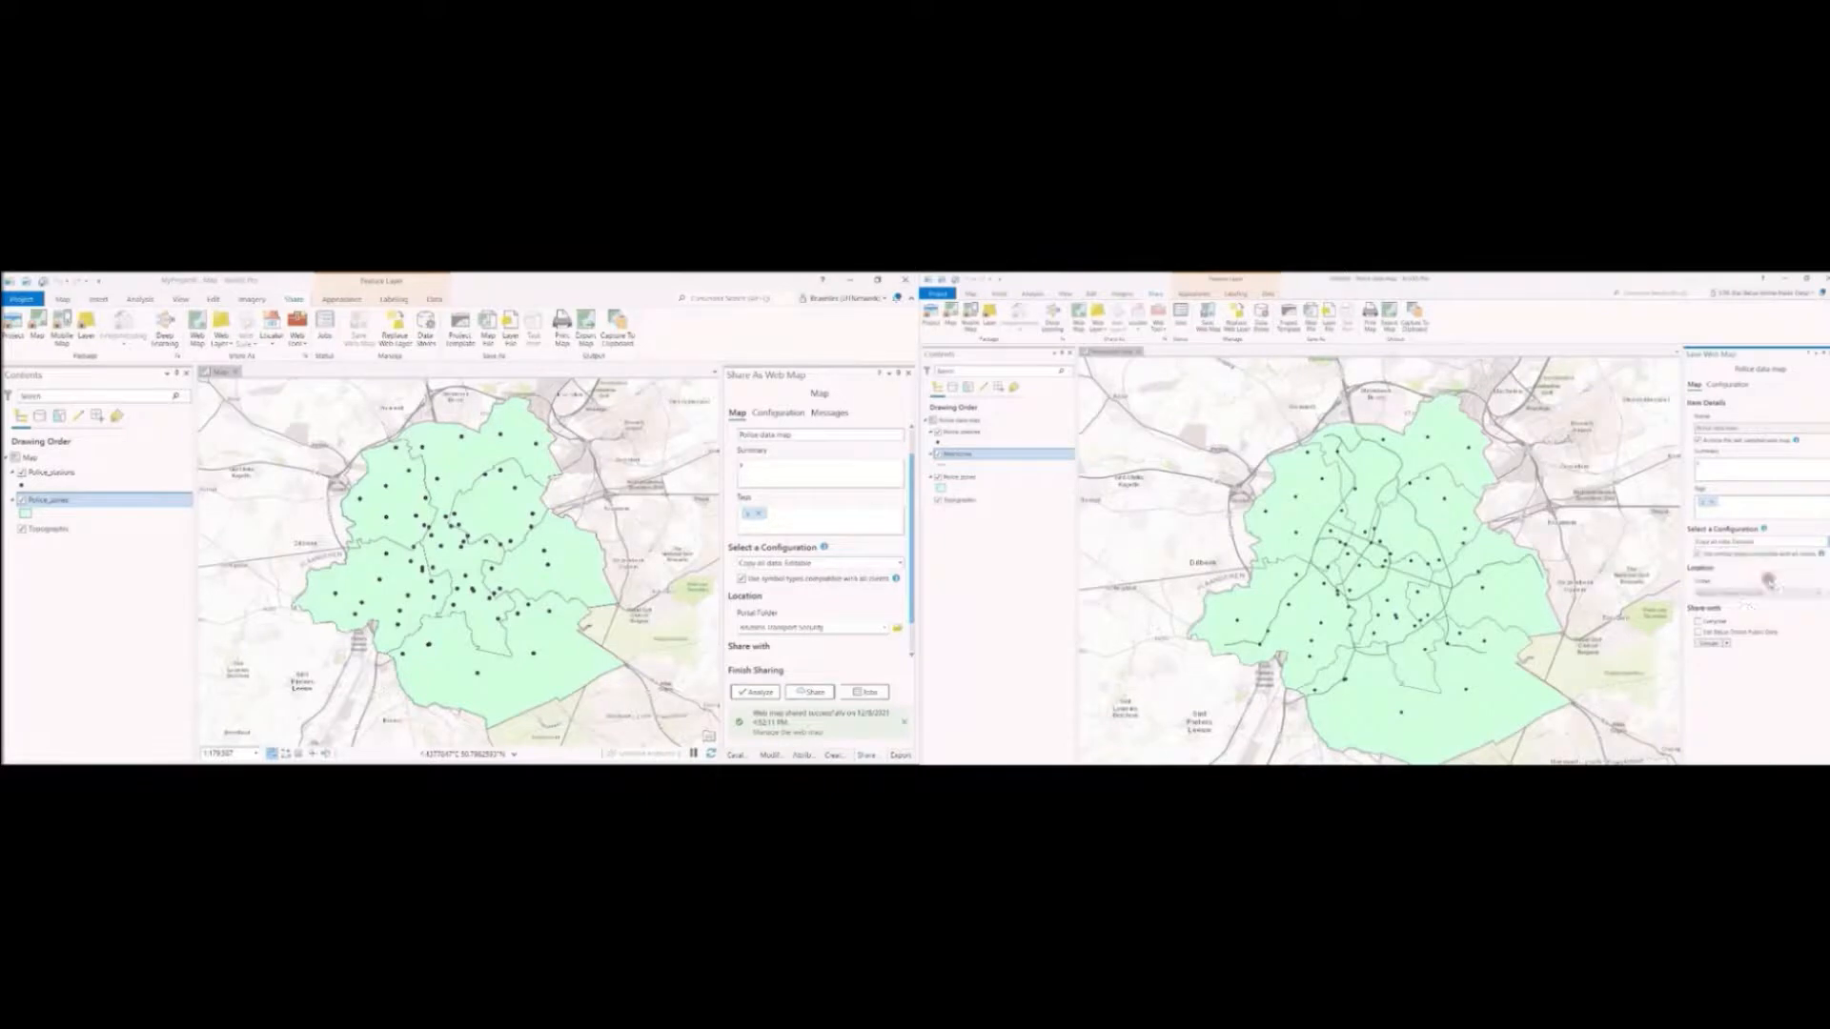
Check the group sharing and configuration settings, save the web map and update the sharing of its layer.
{"action": "left_click", "coordinate": [1715, 644]}
{"action": "left_click", "coordinate": [1746, 762]}
{"action": "left_click", "coordinate": [1725, 384]}
{"action": "left_click", "coordinate": [1695, 385]}
{"action": "left_click", "coordinate": [1709, 762]}
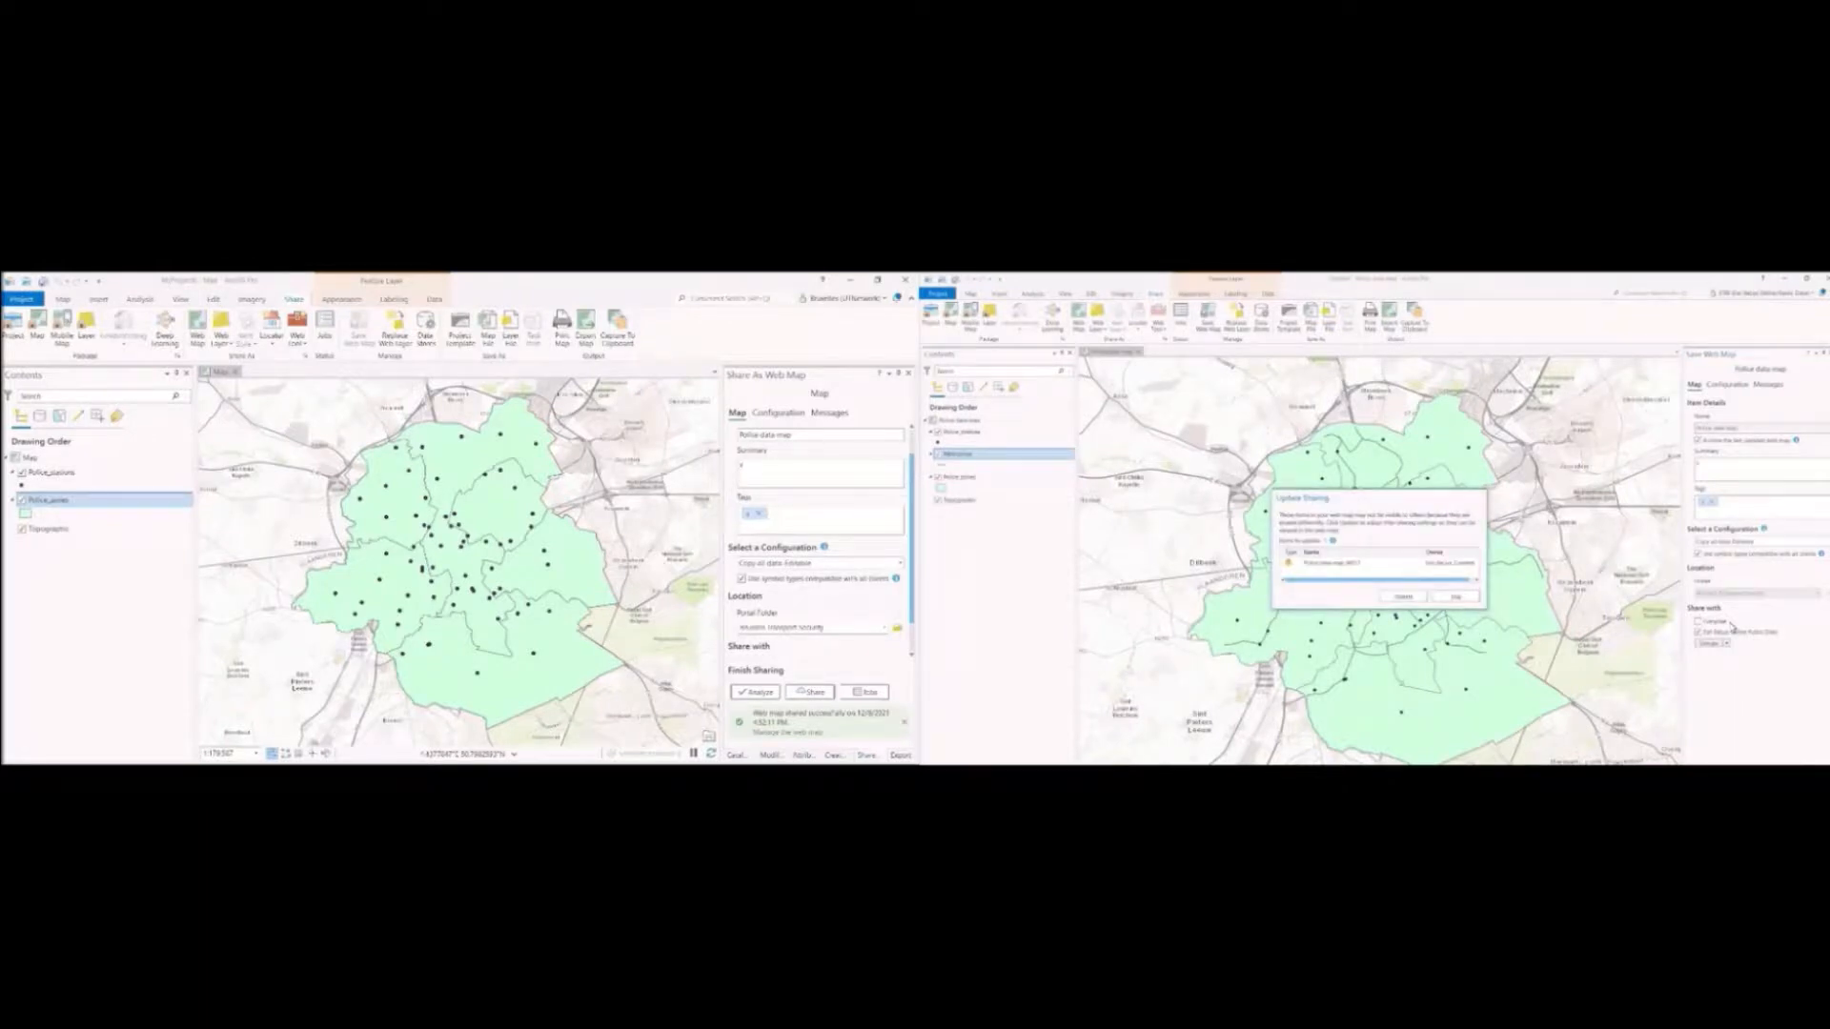
{"action": "left_click", "coordinate": [1402, 596]}
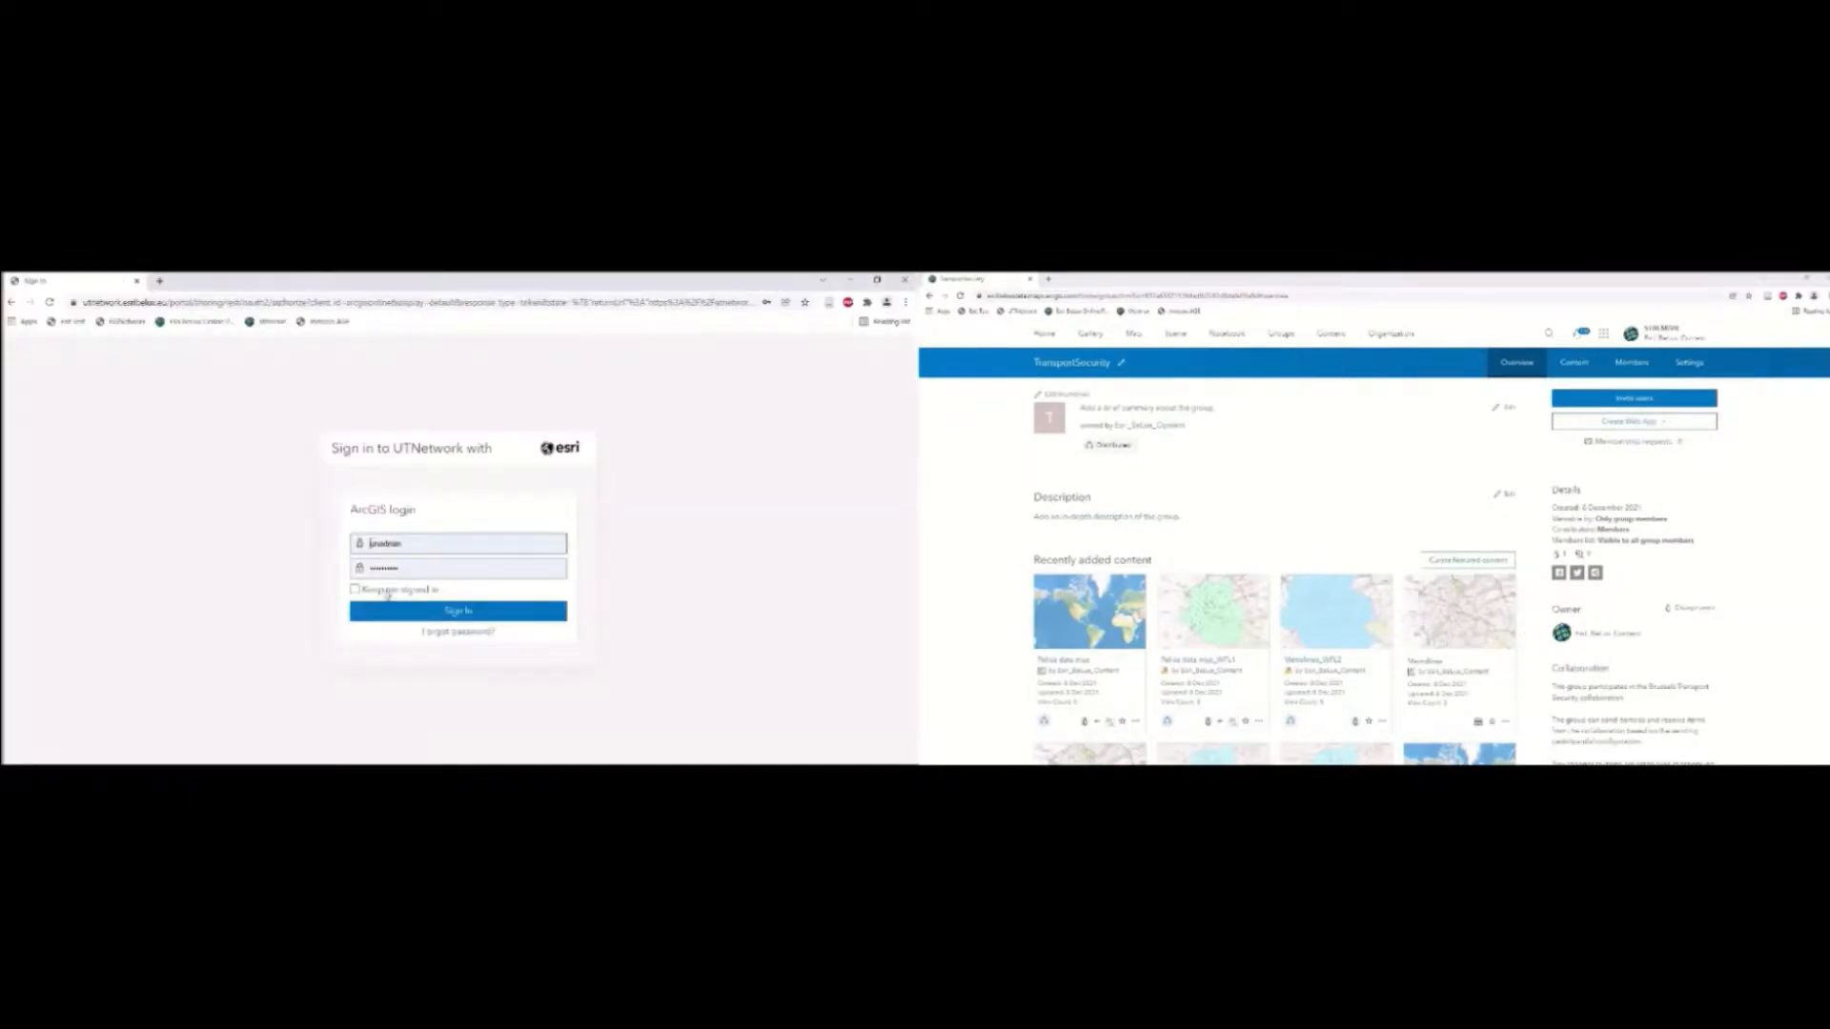
Sign in to the UTNetwork portal and open the TransportSecurityGroup group to examine its recently added content.
{"action": "left_click", "coordinate": [391, 609]}
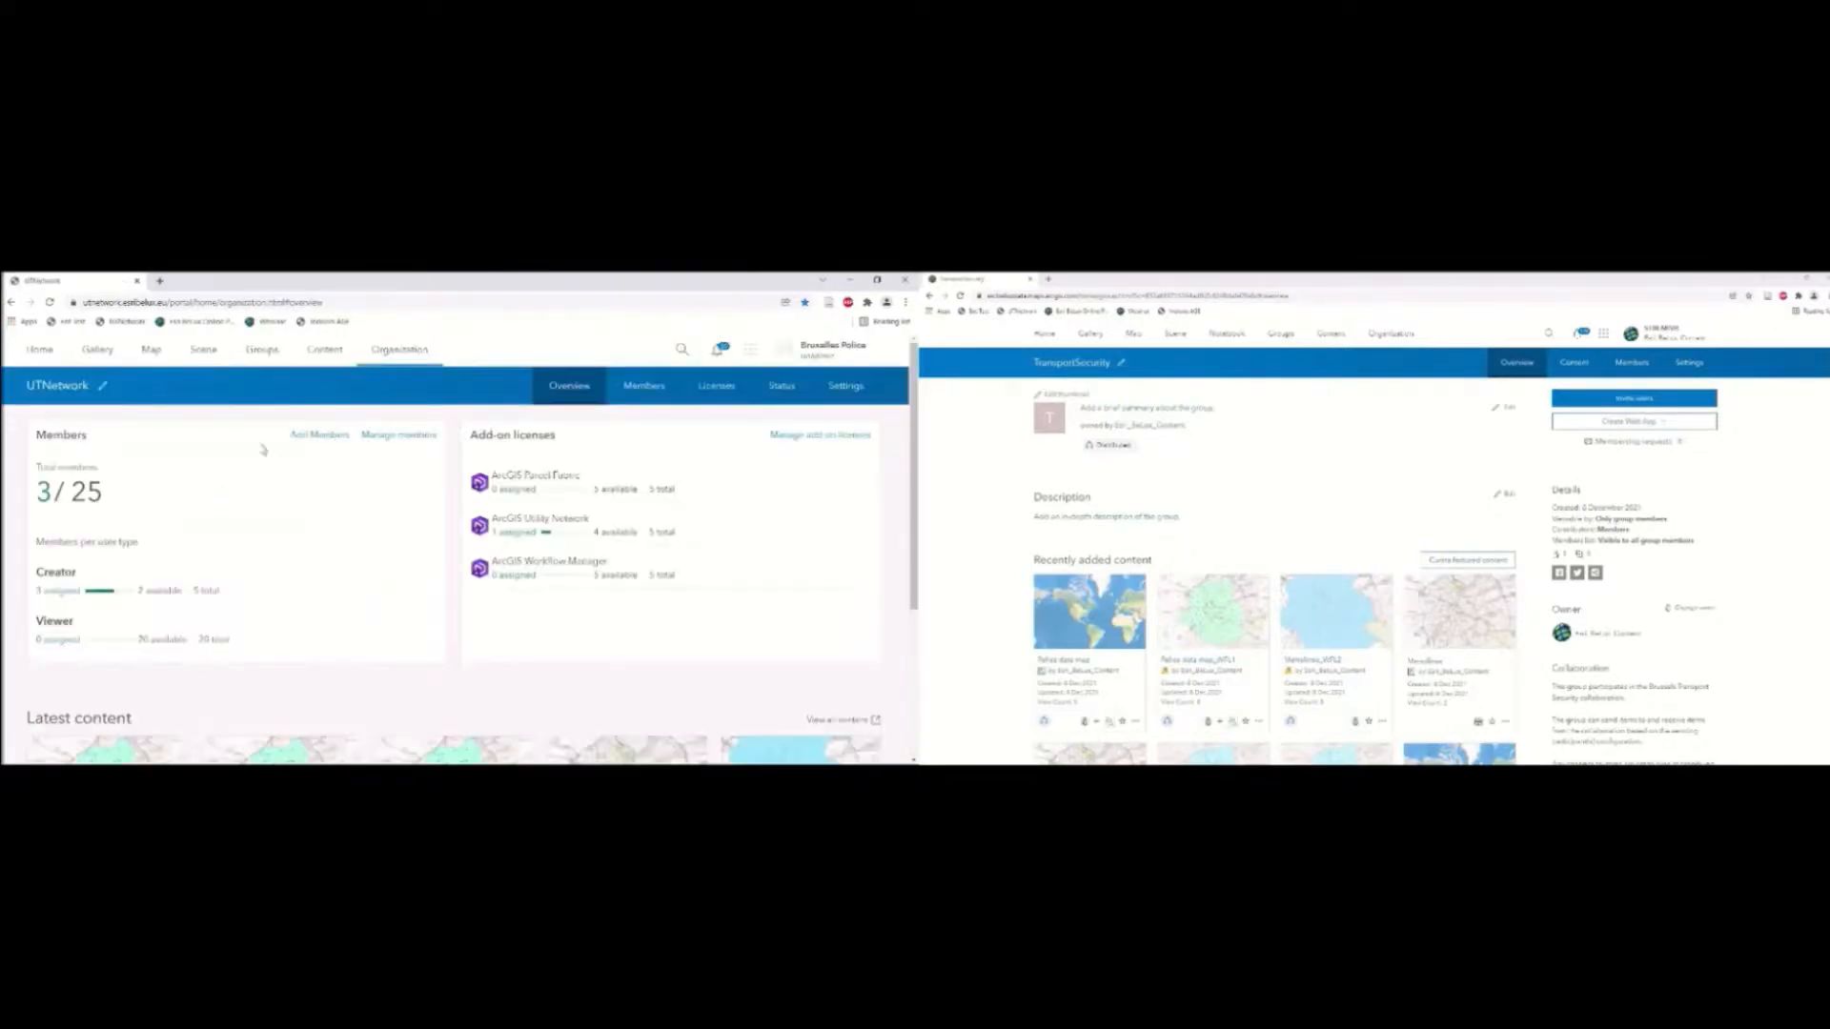
{"action": "left_click", "coordinate": [270, 350]}
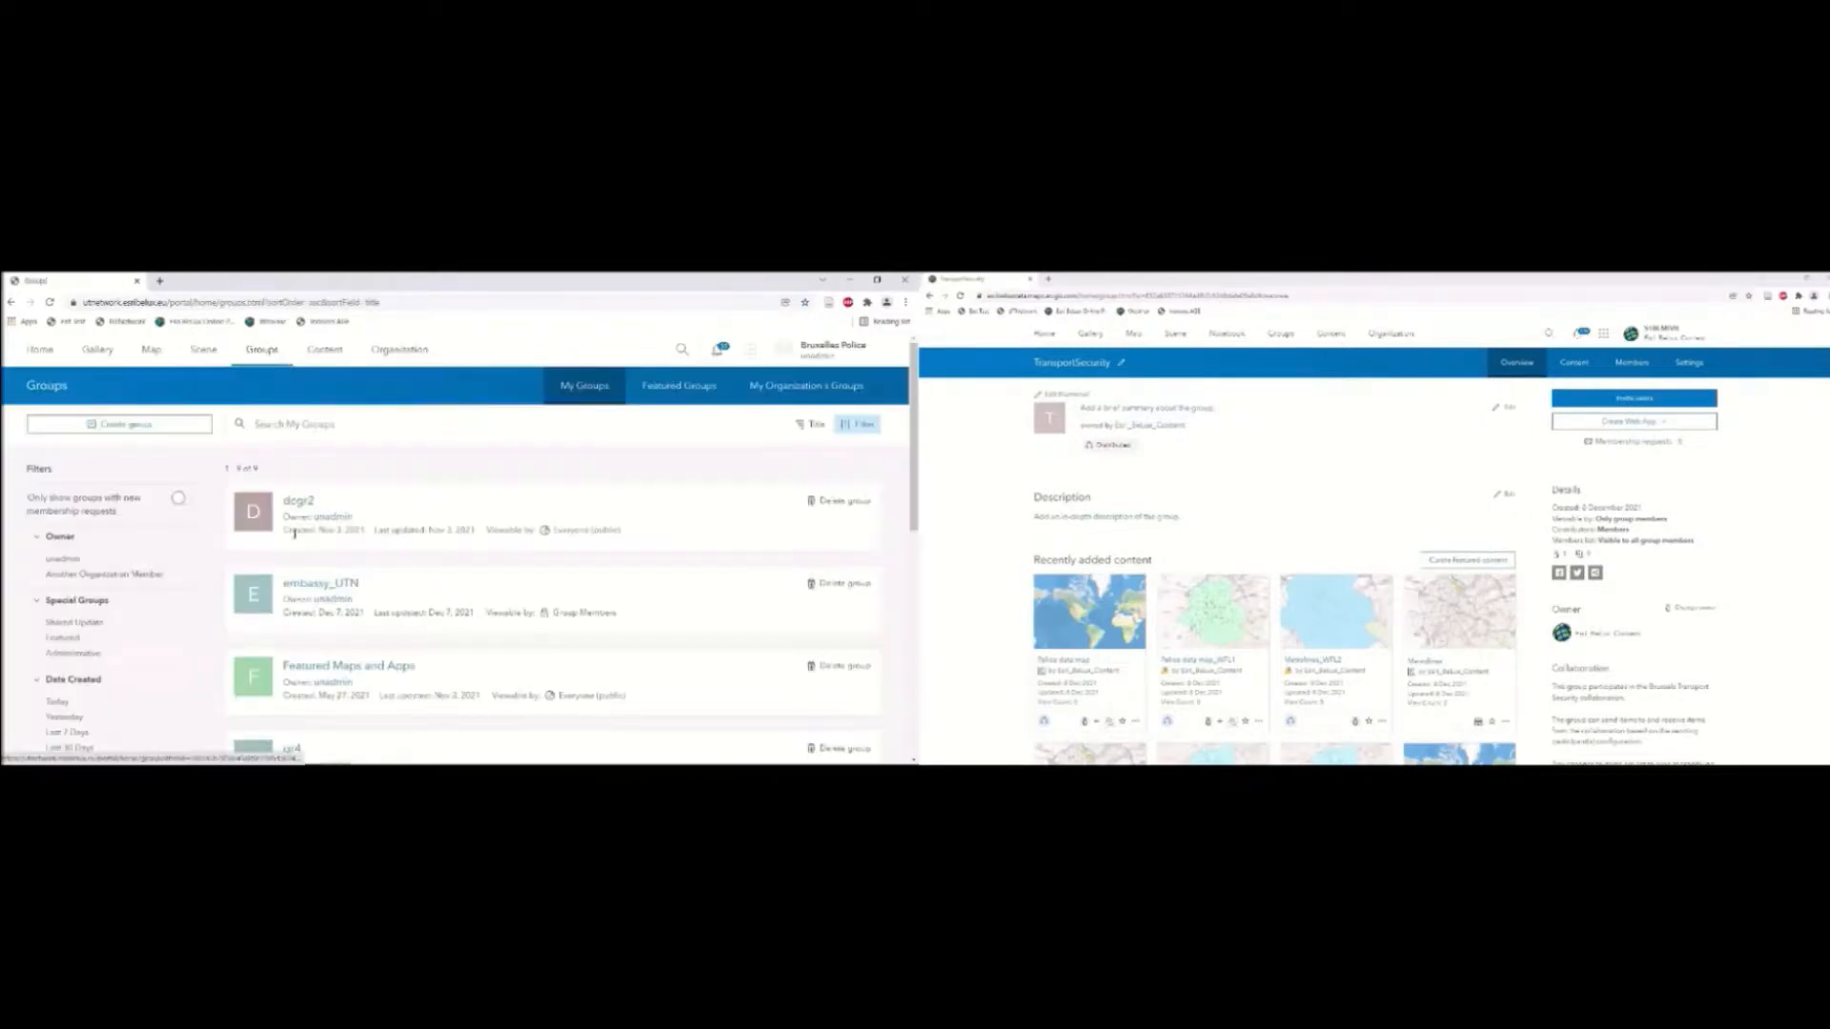
{"action": "scroll", "coordinate": [186, 410], "scroll_direction": "down", "scroll_amount": 6}
{"action": "left_click", "coordinate": [348, 659]}
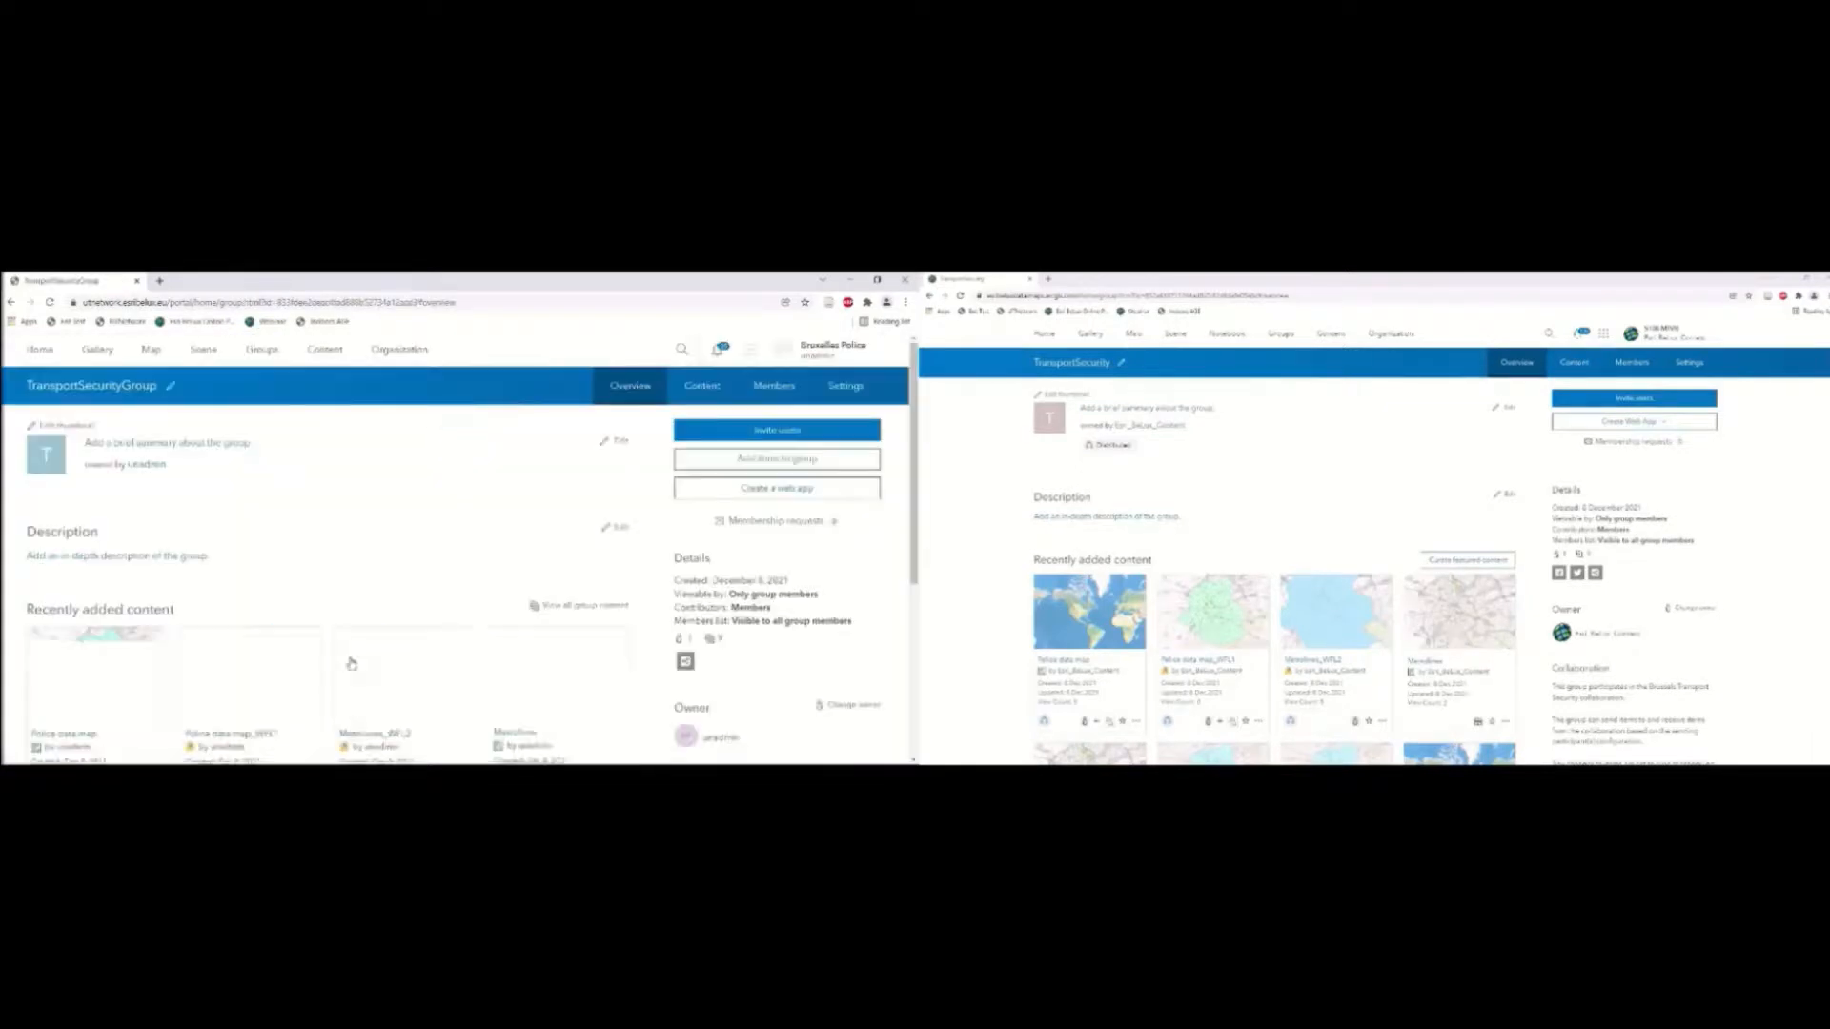
{"action": "scroll", "coordinate": [307, 616], "scroll_direction": "down", "scroll_amount": 2}
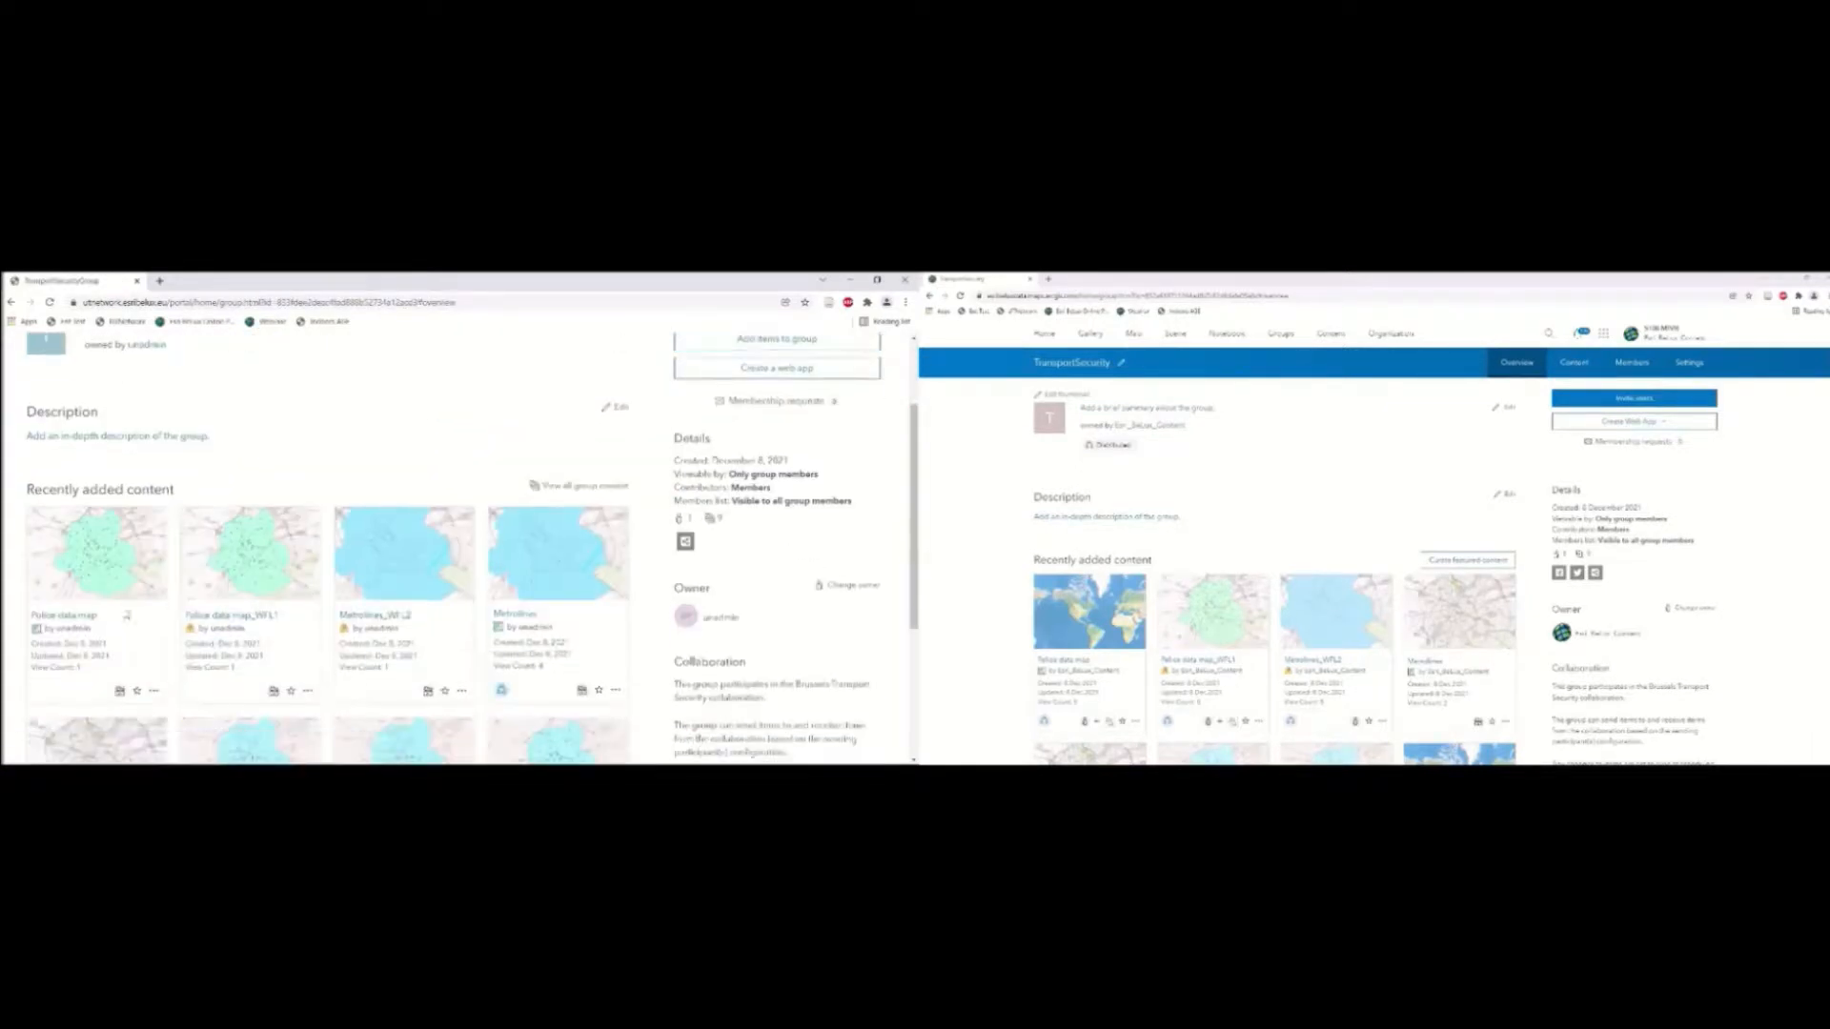